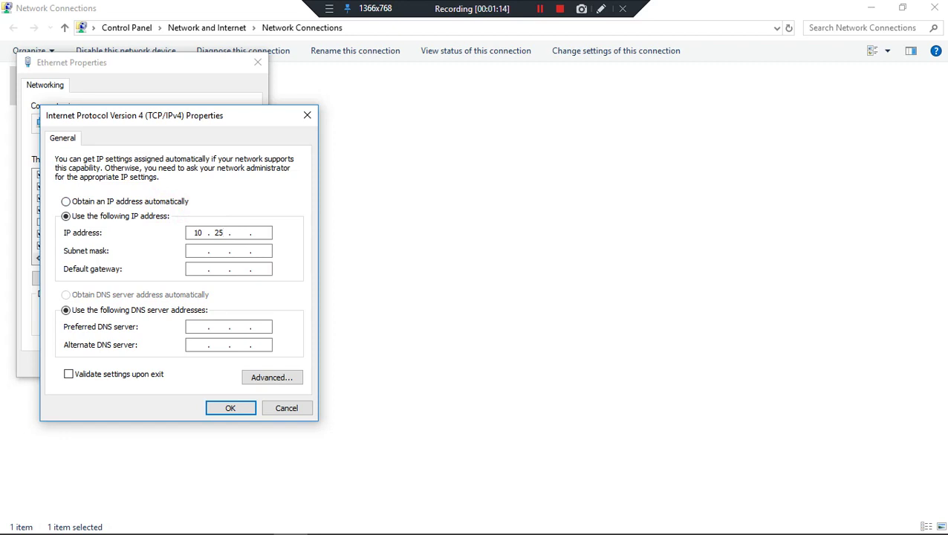
Set the Ethernet IPv4 address to 10.255.0.5, mask 255.0.0.0, gateway 10.255.0.1, and save both dialogs
{"action": "type", "text": "5"}
{"action": "key", "text": "Tab"}
{"action": "key", "text": "Tab"}
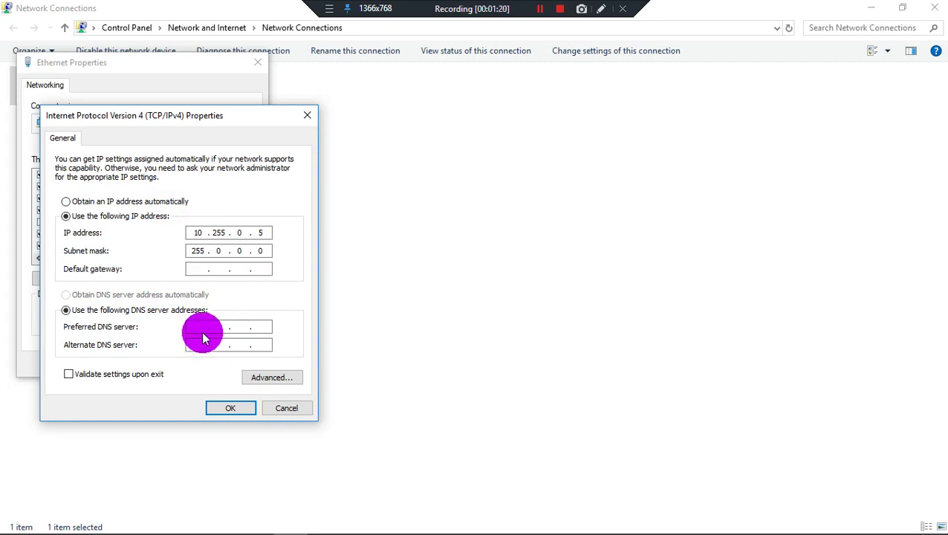
{"action": "type", "text": "1"}
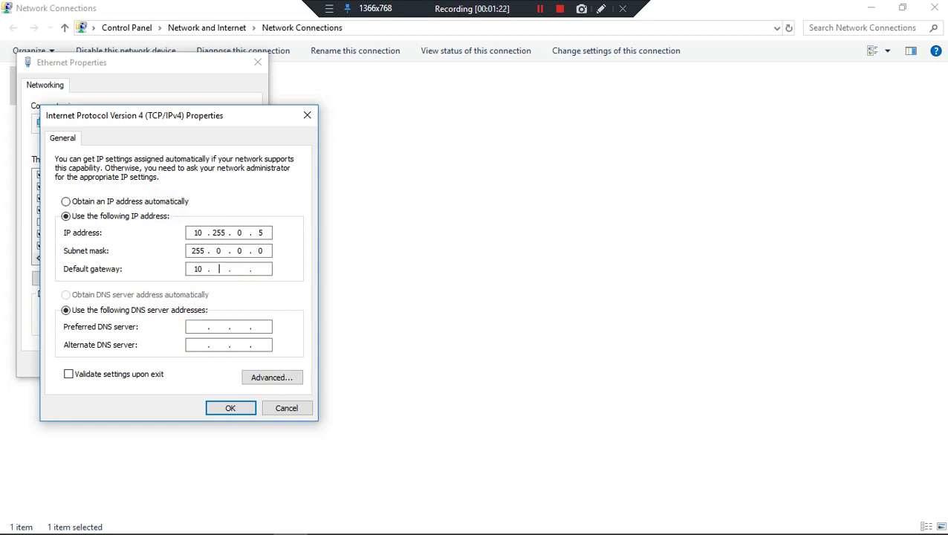
{"action": "type", "text": "0.2550.1"}
{"action": "left_click", "coordinate": [230, 408]}
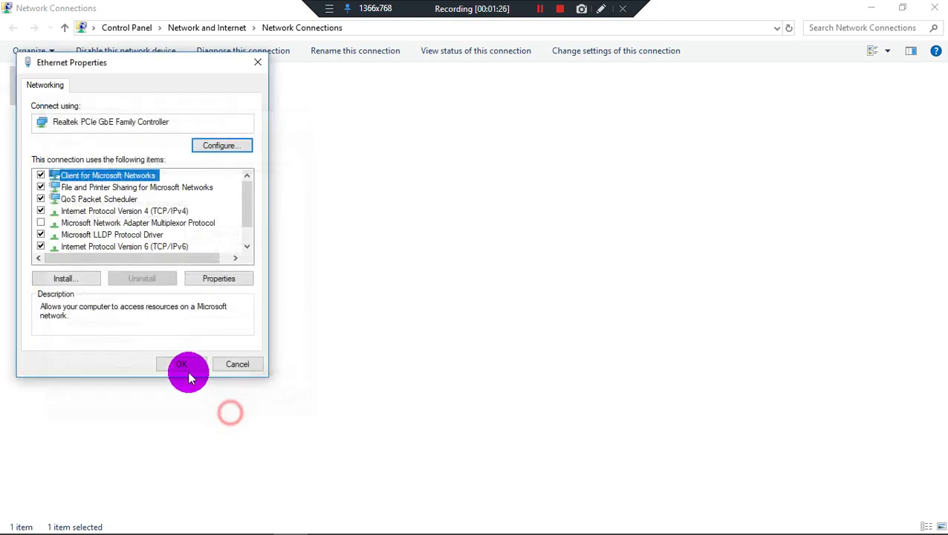
{"action": "left_click", "coordinate": [182, 364]}
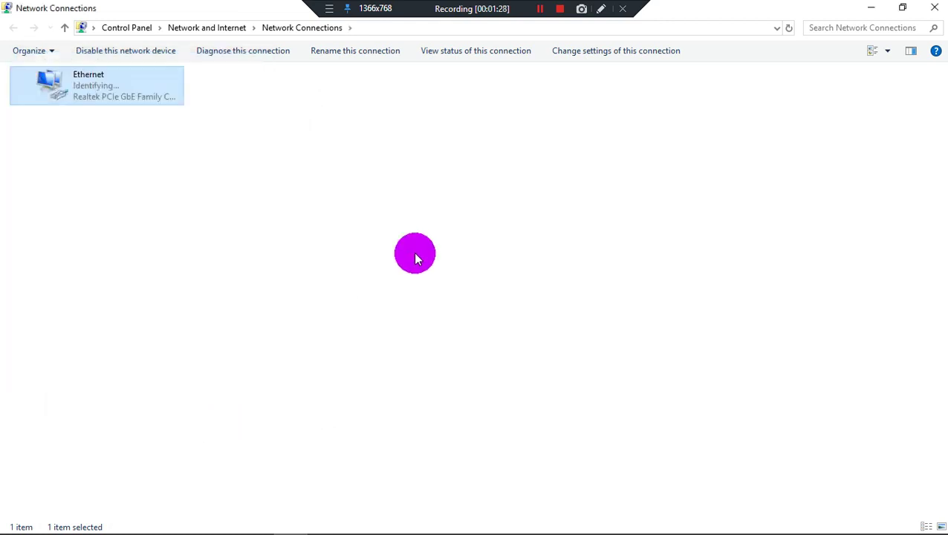
Ping 10.255.0.1 from Command Prompt, cancel it, and run the same ping again
{"action": "key", "text": "super+r"}
{"action": "key", "text": "Return"}
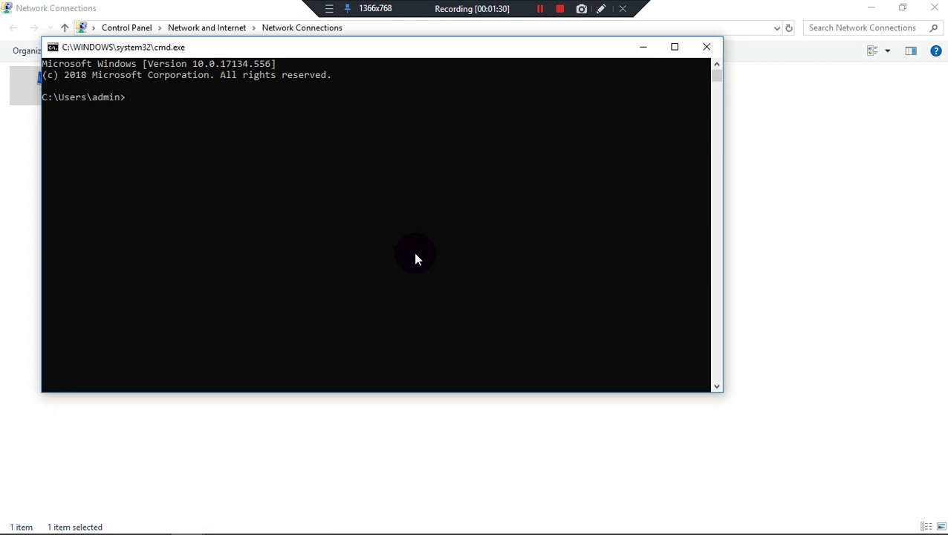
{"action": "type", "text": "ping 10.255.0.1"}
{"action": "key", "text": "Return"}
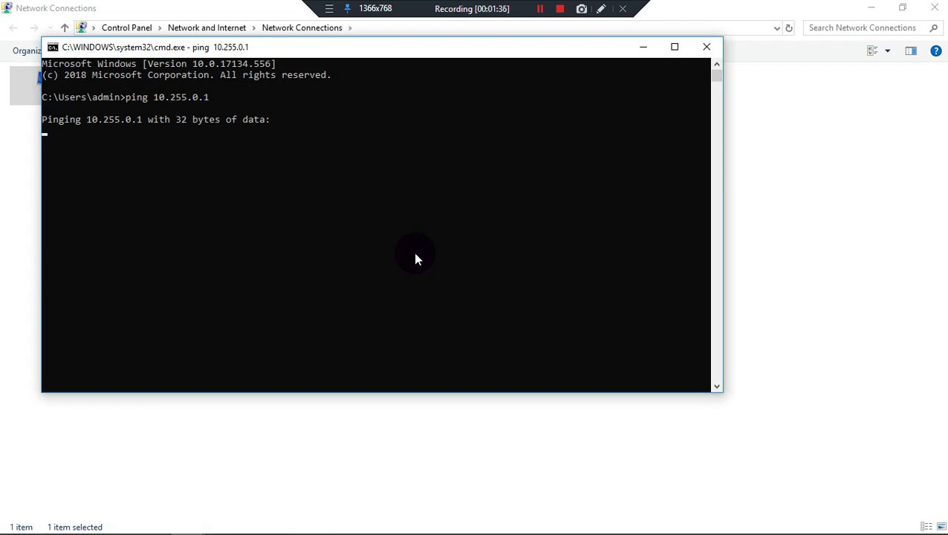
{"action": "key", "text": "ctrl+c"}
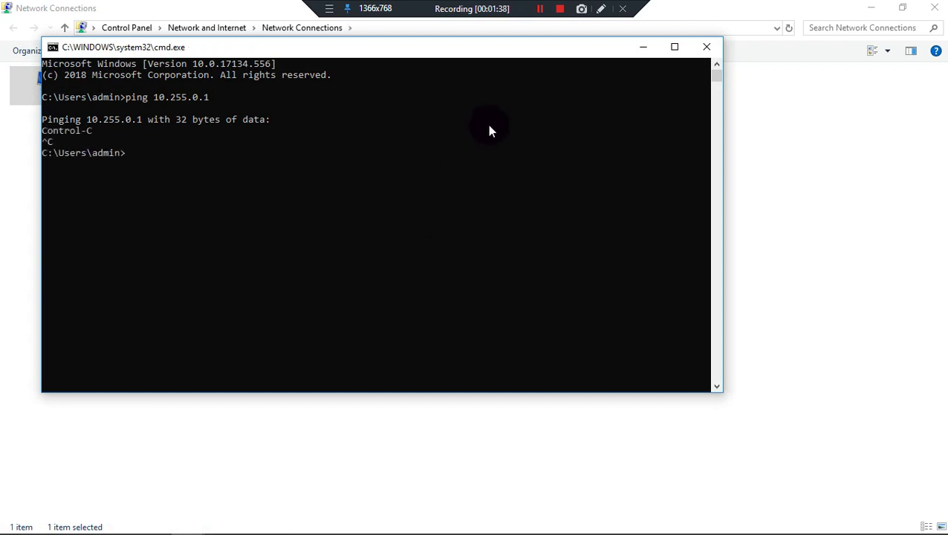
{"action": "key", "text": "Up"}
{"action": "key", "text": "Return"}
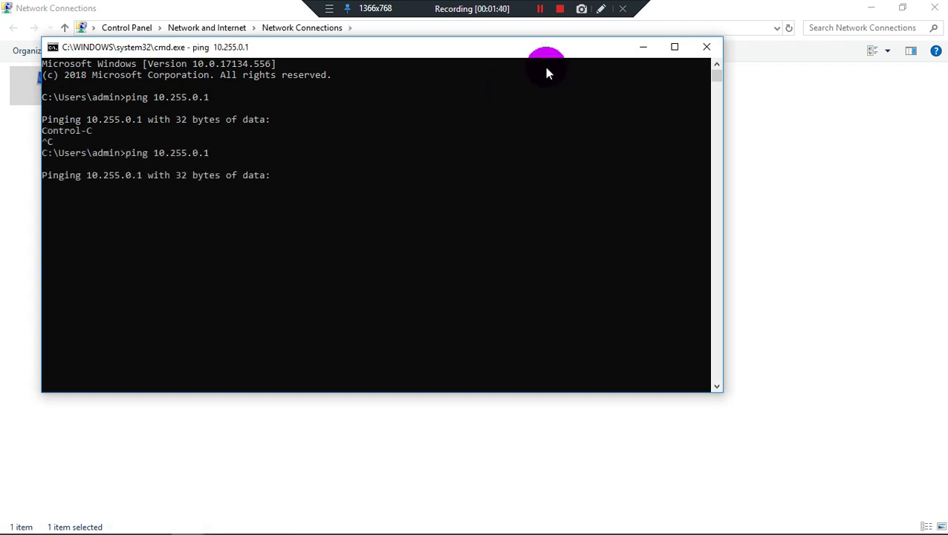
Close Command Prompt and open the Ethernet adapter's IPv4 properties with manual addressing selected
{"action": "left_click", "coordinate": [706, 46]}
{"action": "right_click", "coordinate": [84, 95]}
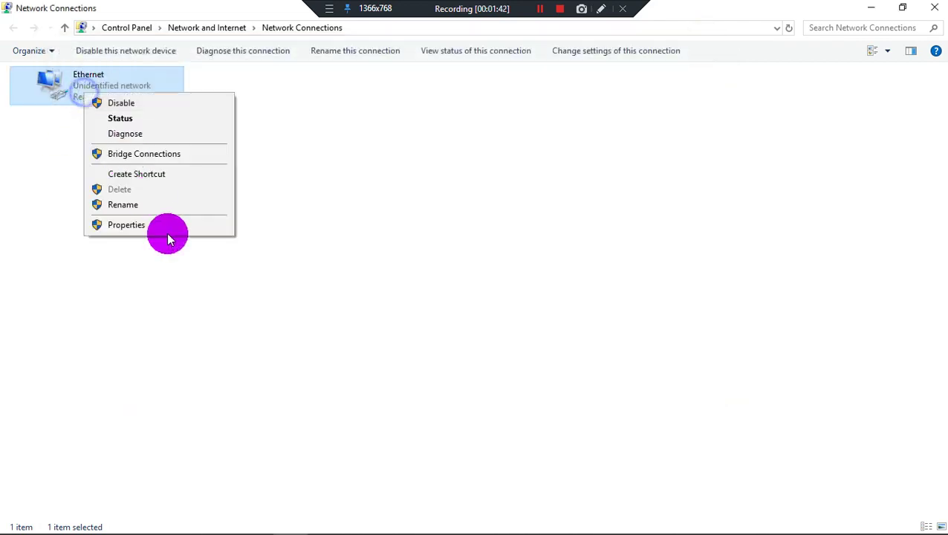
{"action": "left_click", "coordinate": [182, 229]}
{"action": "left_click", "coordinate": [159, 212]}
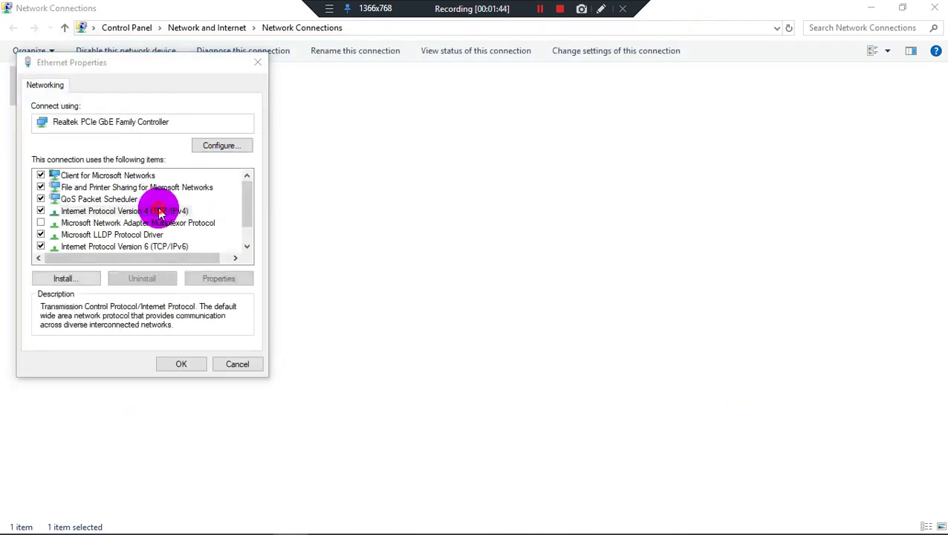
{"action": "double_click", "coordinate": [159, 213]}
{"action": "left_click", "coordinate": [141, 202]}
{"action": "left_click", "coordinate": [144, 216]}
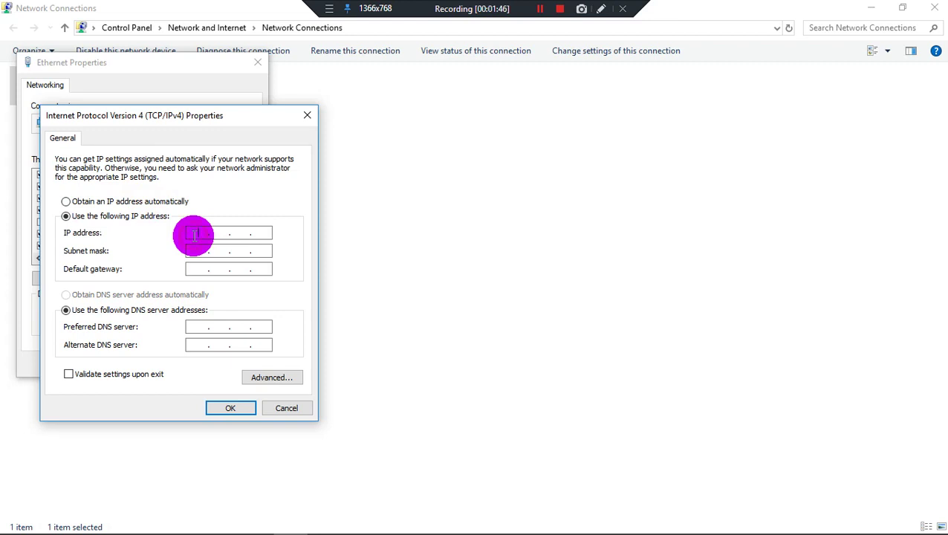
Enter IP 172.16.16.20, mask 255.255.0.0, gateway 172.16.16.16, and save both dialogs
{"action": "left_click", "coordinate": [194, 235]}
{"action": "type", "text": "71"}
{"action": "key", "text": "BackSpace"}
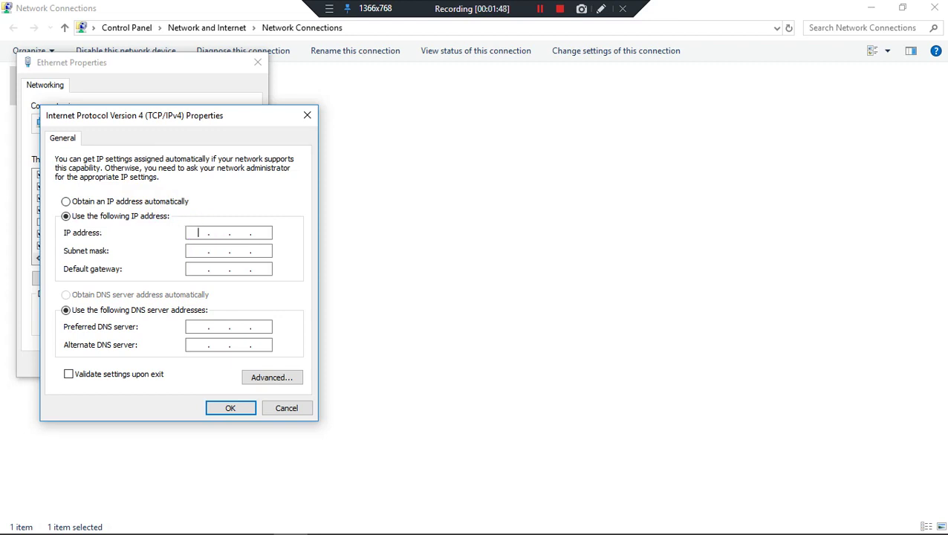
{"action": "type", "text": "72 . 16 . 16 . 20"}
{"action": "key", "text": "Tab"}
{"action": "key", "text": "Tab"}
{"action": "type", "text": "19"}
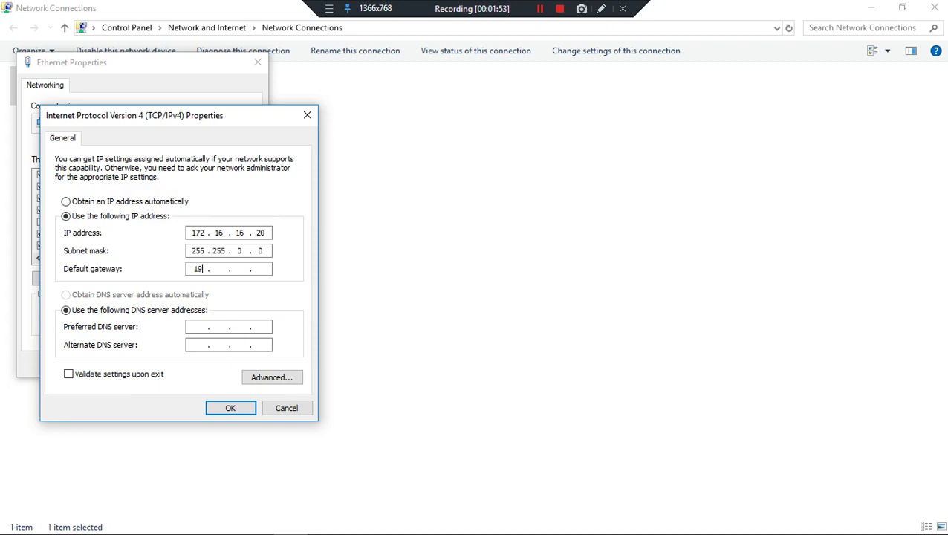
{"action": "key", "text": "BackSpace"}
{"action": "type", "text": "72 . 16 . 16 . 16"}
{"action": "left_click", "coordinate": [237, 407]}
{"action": "left_click", "coordinate": [189, 363]}
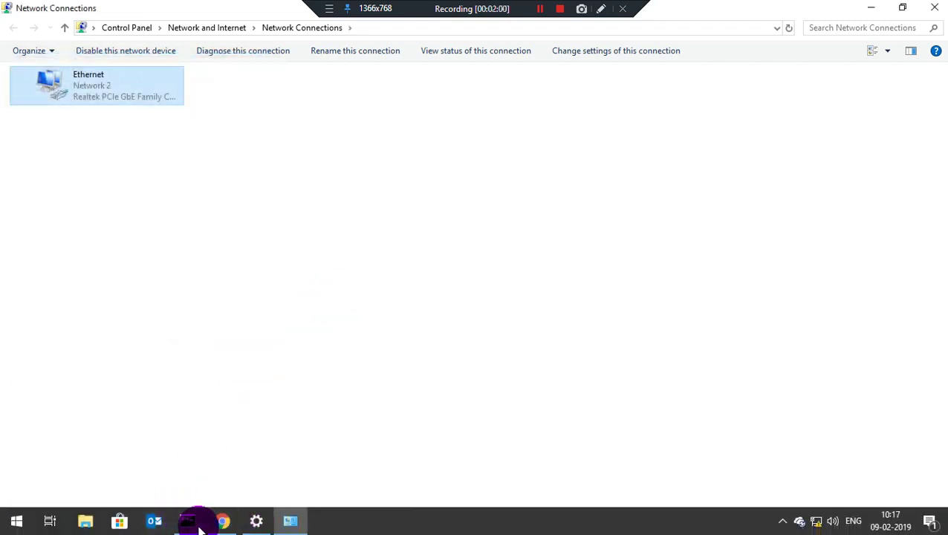
Rerun the ping to 172.16.16.16 with 0% loss, then close Network Connections and Settings
{"action": "left_click", "coordinate": [187, 525]}
{"action": "key", "text": "Up"}
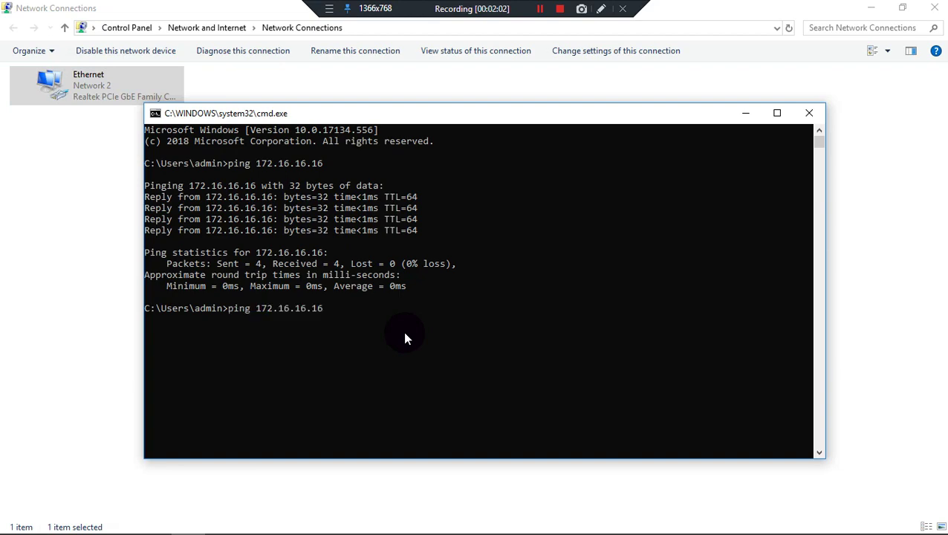
{"action": "key", "text": "Return"}
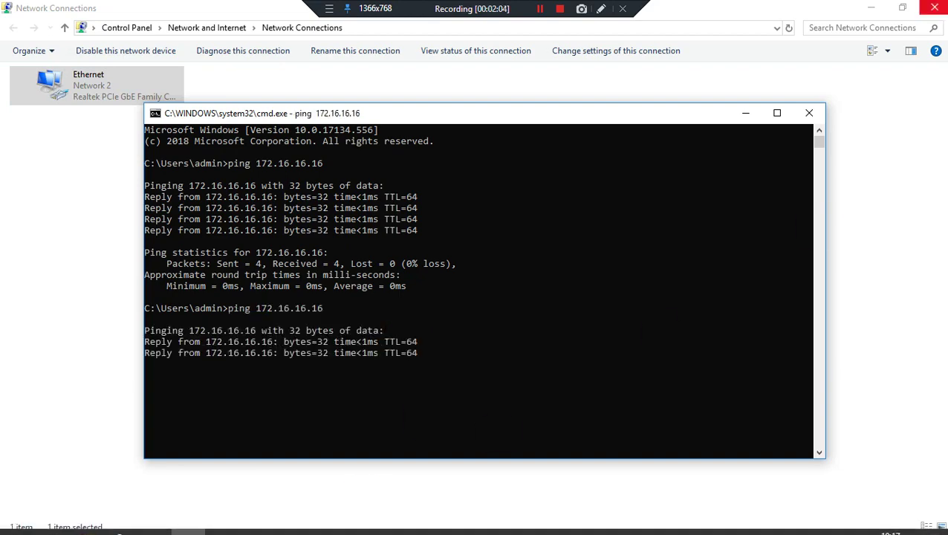
{"action": "left_click", "coordinate": [934, 8]}
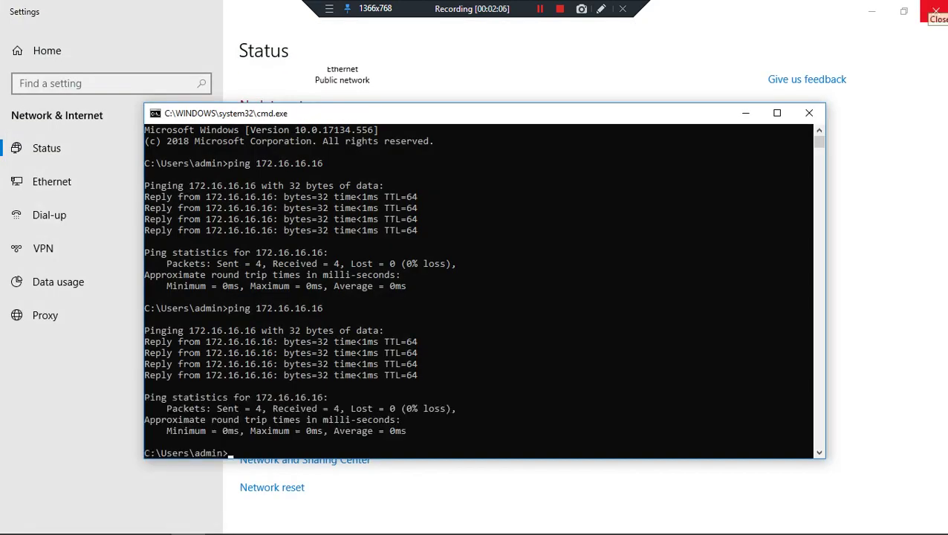
{"action": "left_click", "coordinate": [935, 11]}
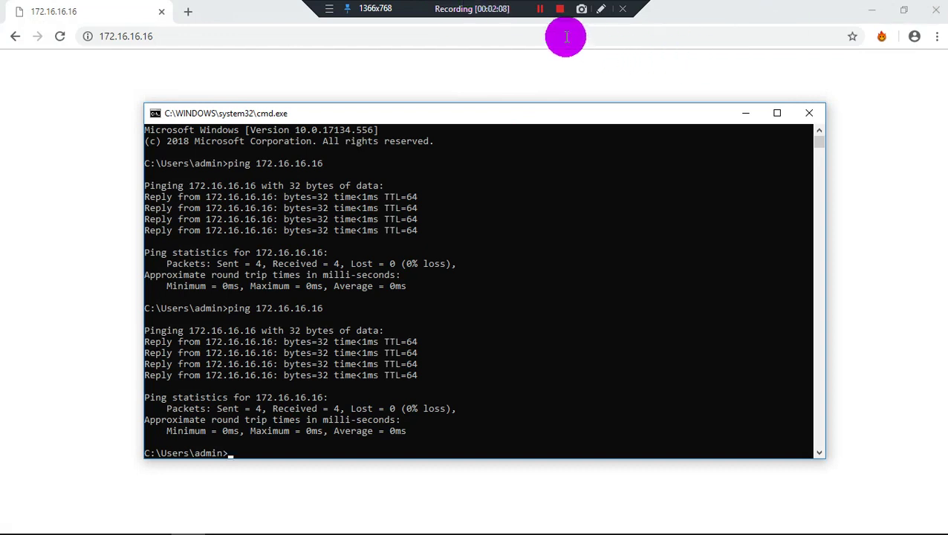
Return the Sophos setup wizard to its welcome page and begin the wizard again
{"action": "left_click", "coordinate": [540, 9]}
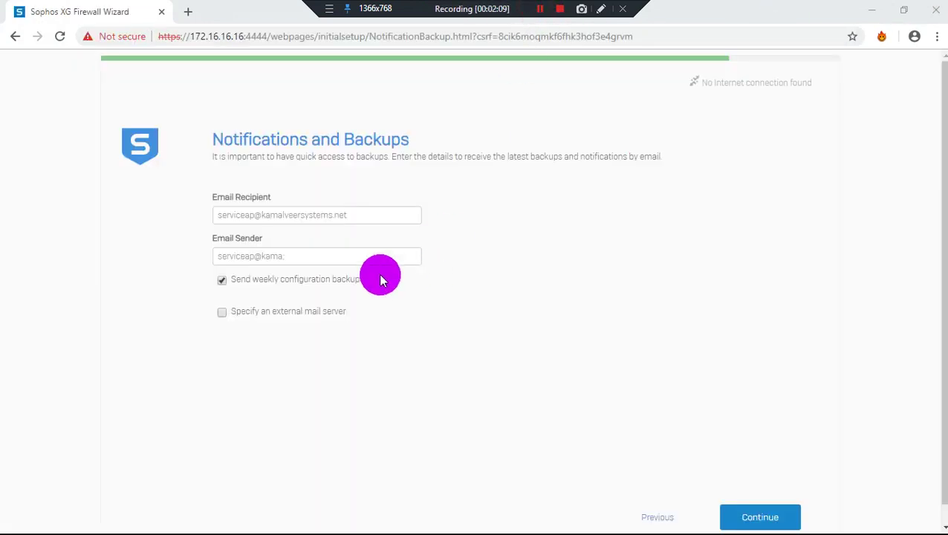
{"action": "left_click", "coordinate": [321, 252]}
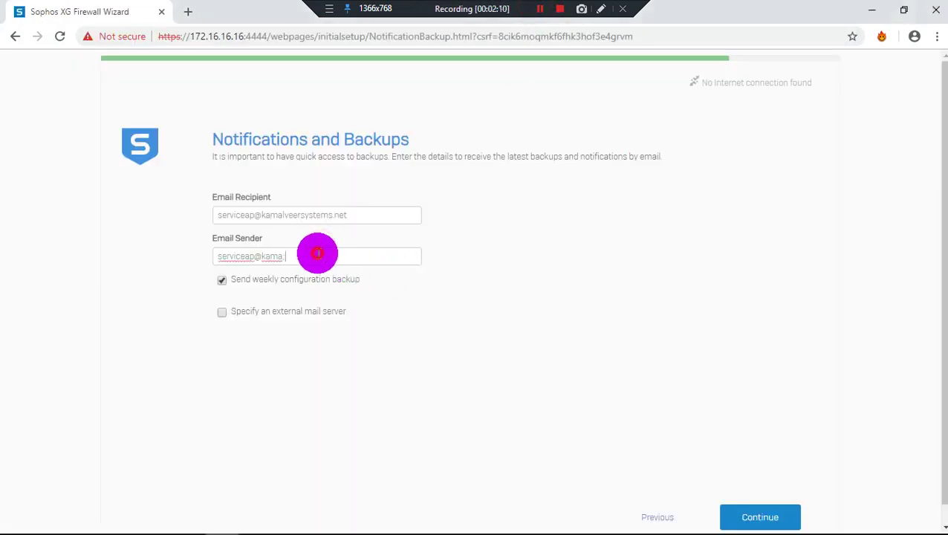
{"action": "left_click", "coordinate": [14, 36]}
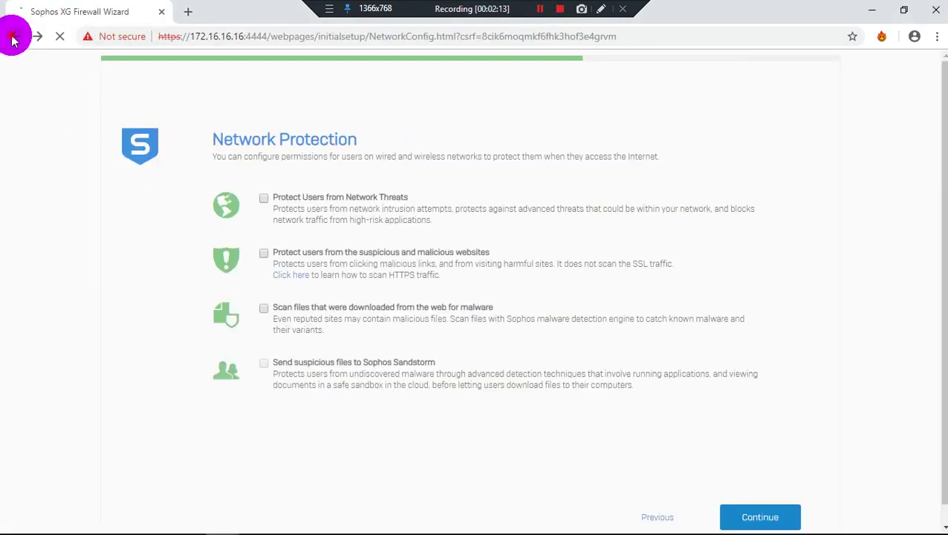
{"action": "left_click", "coordinate": [13, 36]}
{"action": "left_click", "coordinate": [14, 36]}
{"action": "left_click", "coordinate": [58, 37]}
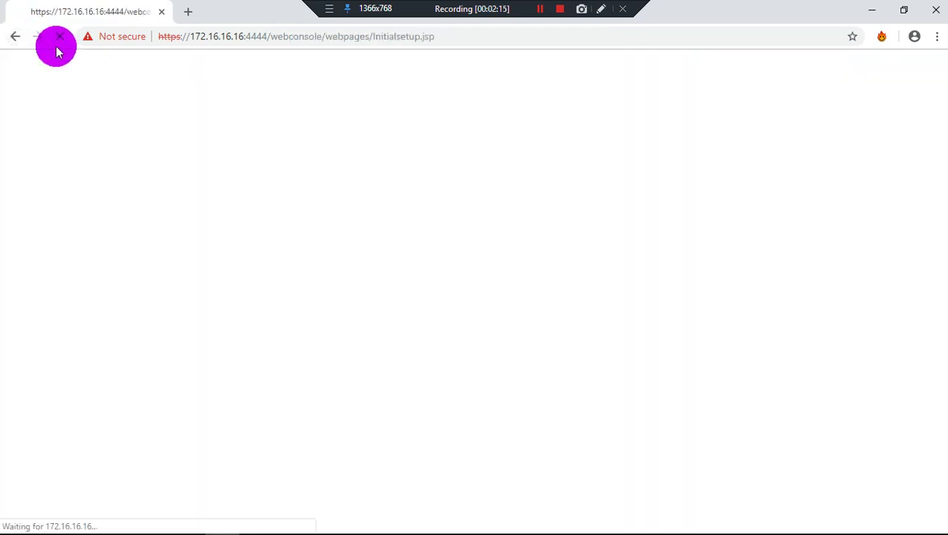
{"action": "left_click", "coordinate": [482, 407]}
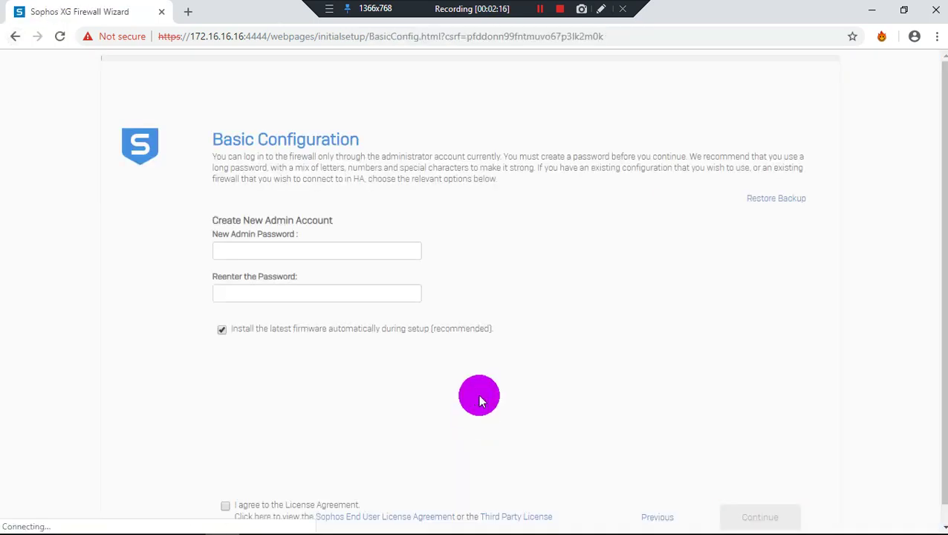
Set and confirm the new admin password, accept the license agreement, and continue
{"action": "left_click", "coordinate": [340, 253]}
{"action": "scroll", "coordinate": [783, 268], "scroll_direction": "down", "scroll_amount": 1}
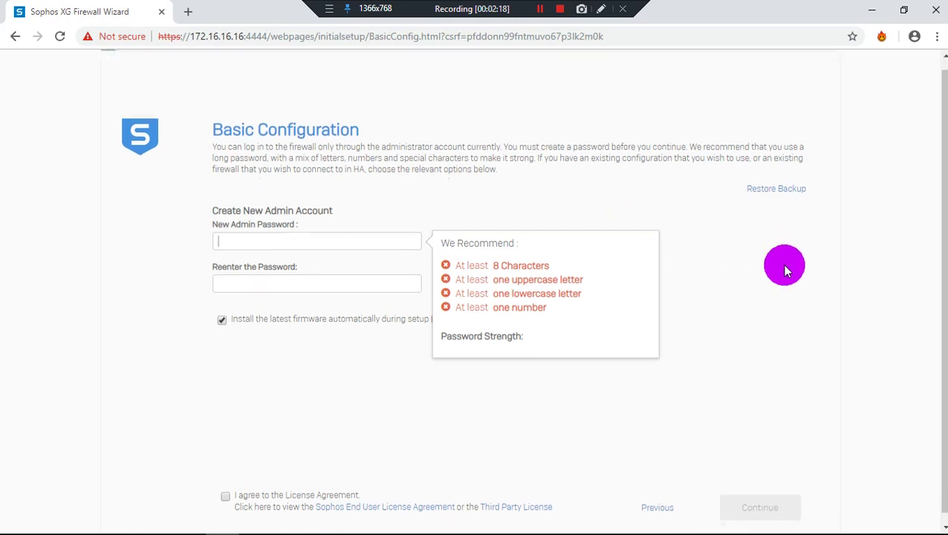
{"action": "type", "text": "Sopho"}
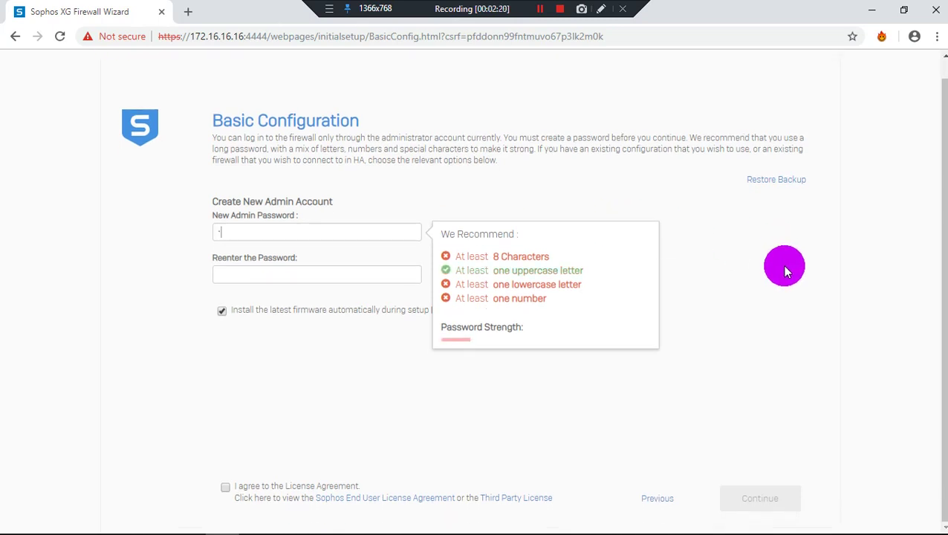
{"action": "type", "text": "s"}
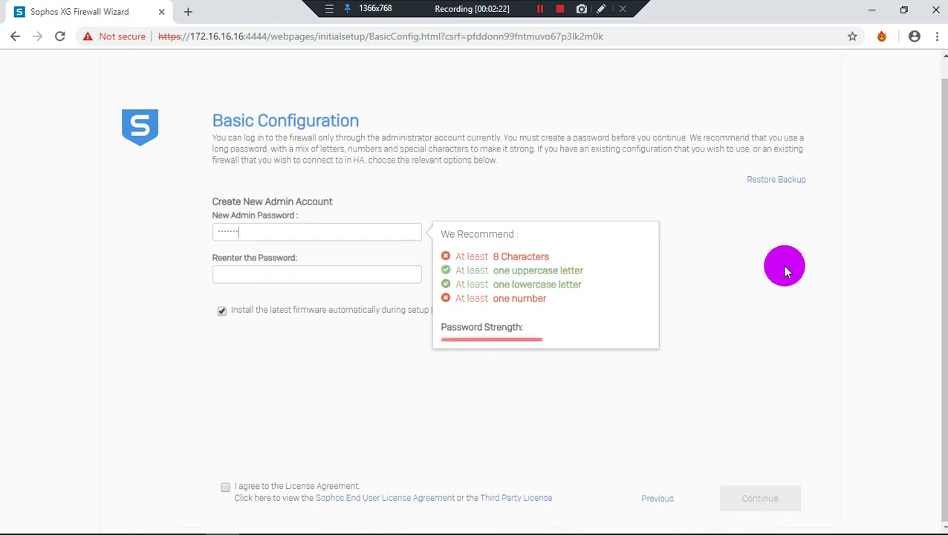
{"action": "type", "text": "123"}
{"action": "key", "text": "Tab"}
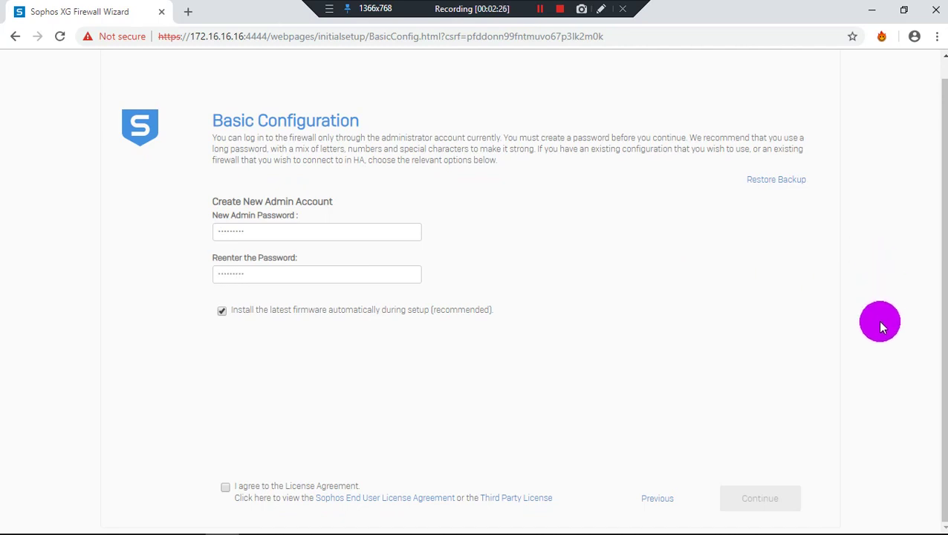
{"action": "left_click", "coordinate": [225, 487]}
{"action": "left_click", "coordinate": [735, 500]}
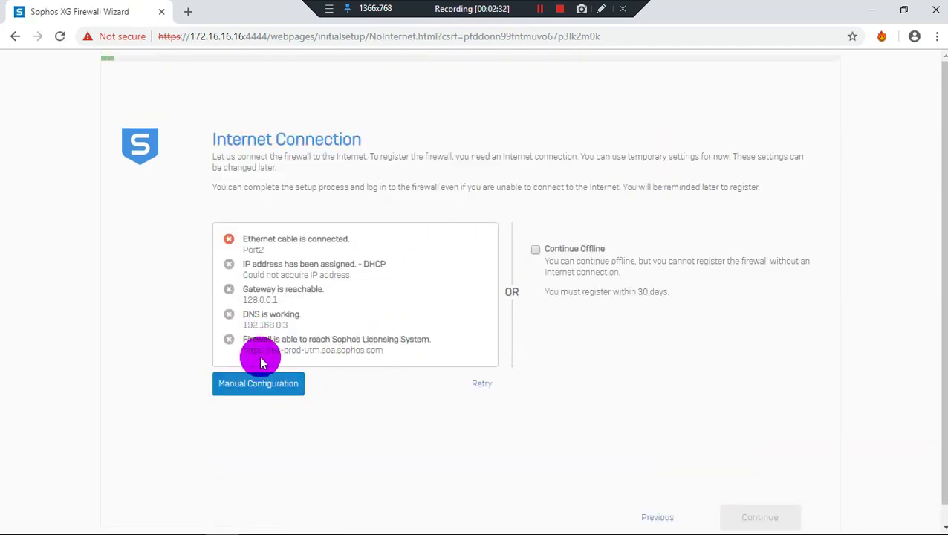
Continue setup offline and set the time zone to Asia/Kolkata
{"action": "left_click", "coordinate": [537, 251]}
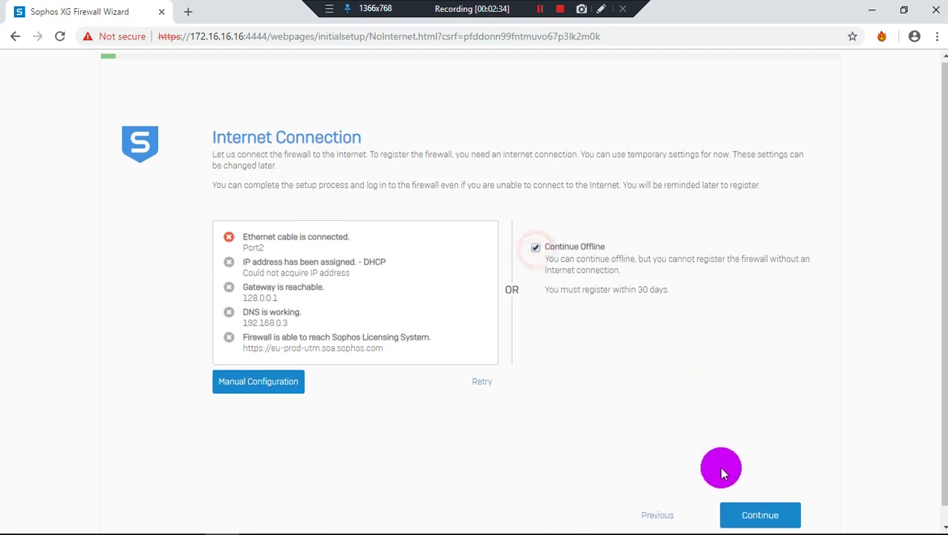
{"action": "left_click", "coordinate": [747, 517]}
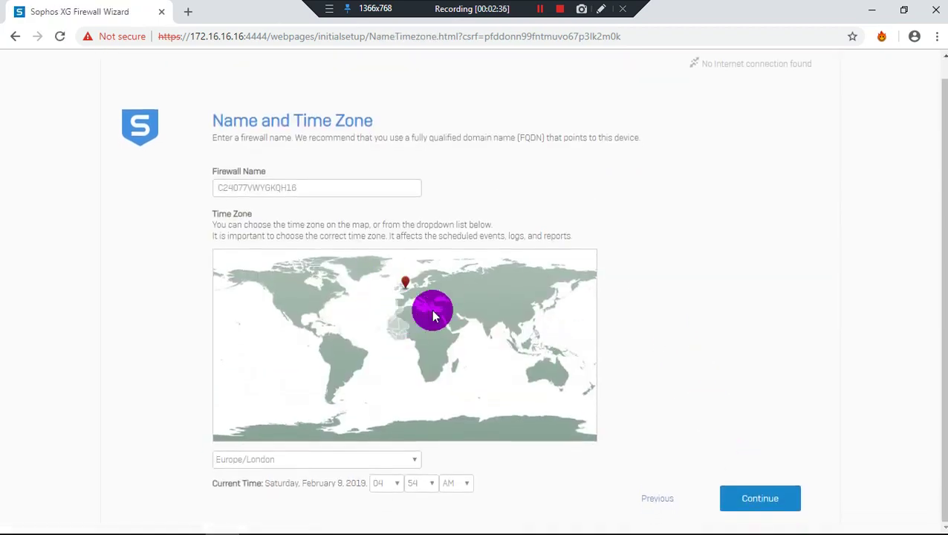
{"action": "left_click", "coordinate": [494, 327]}
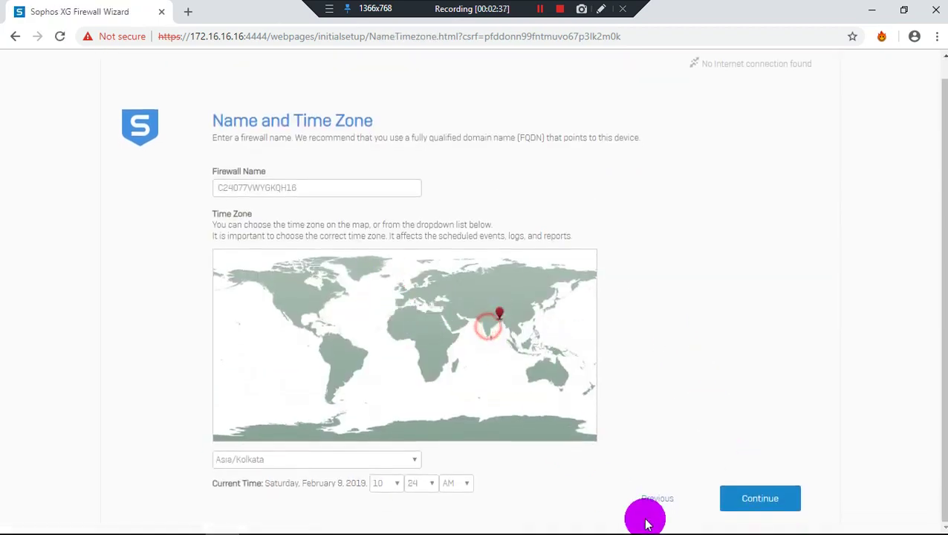
{"action": "left_click", "coordinate": [760, 499]}
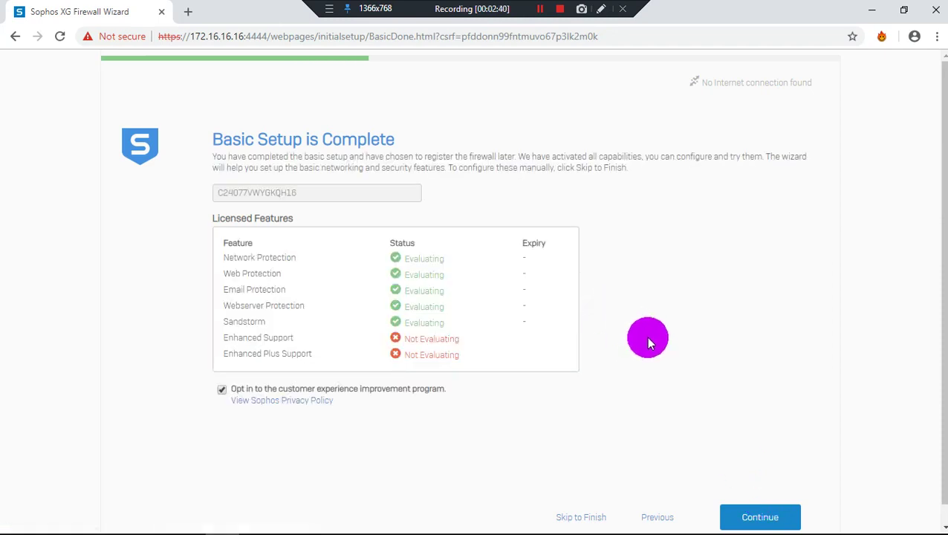
Get past the basic setup summary and disable DHCP on the LAN configuration page
{"action": "scroll", "coordinate": [724, 427], "scroll_direction": "down", "scroll_amount": 1}
{"action": "left_click", "coordinate": [758, 503]}
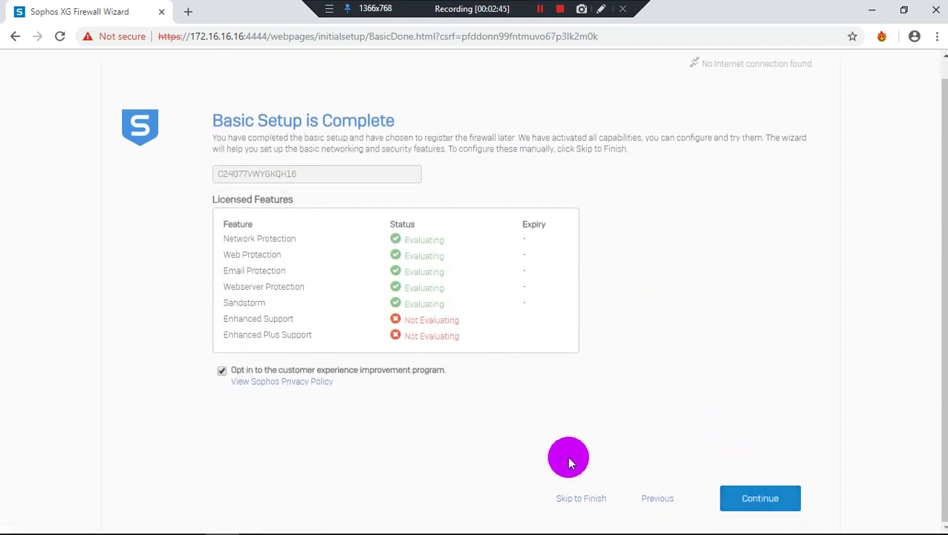
{"action": "left_click", "coordinate": [747, 502]}
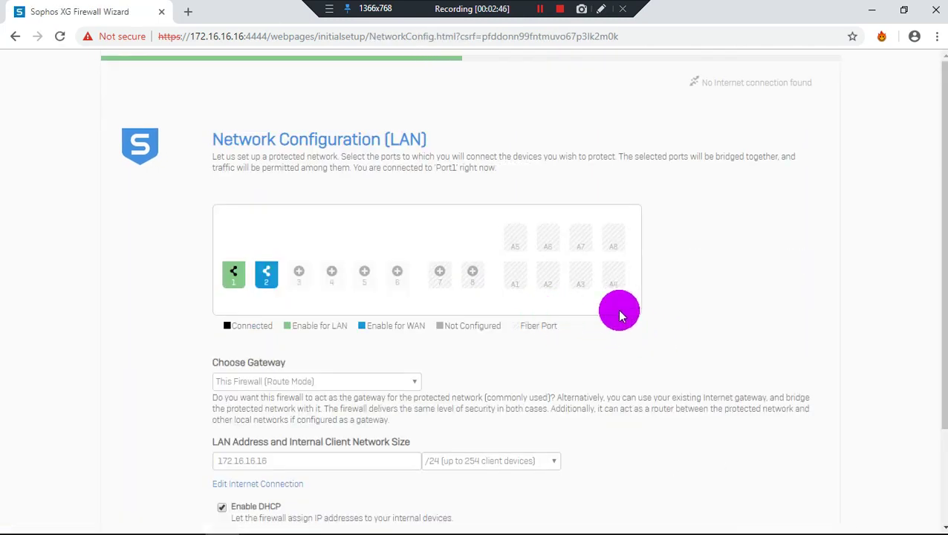
{"action": "scroll", "coordinate": [617, 309], "scroll_direction": "down", "scroll_amount": 3}
{"action": "left_click", "coordinate": [262, 385]}
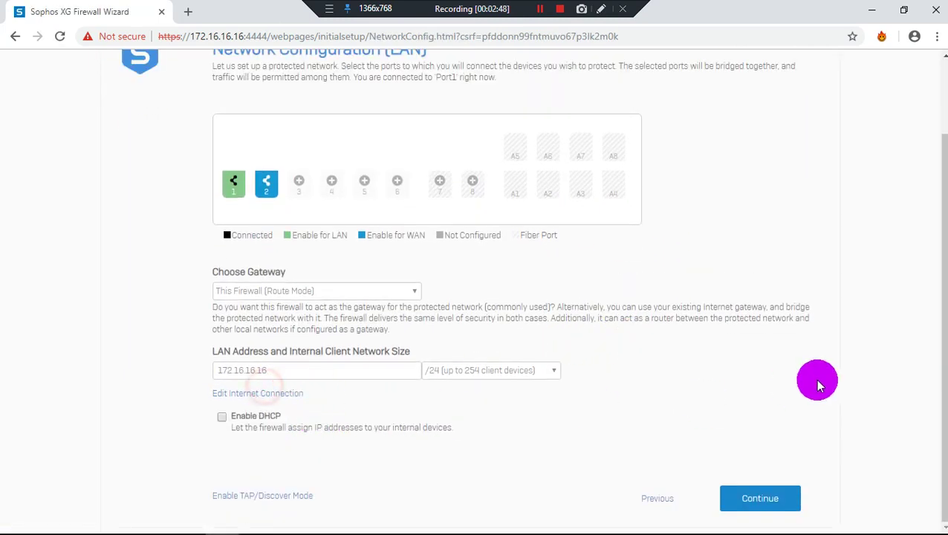
Skip network protection and fill the backup recipient and sender with the same e-mail address
{"action": "left_click", "coordinate": [782, 503]}
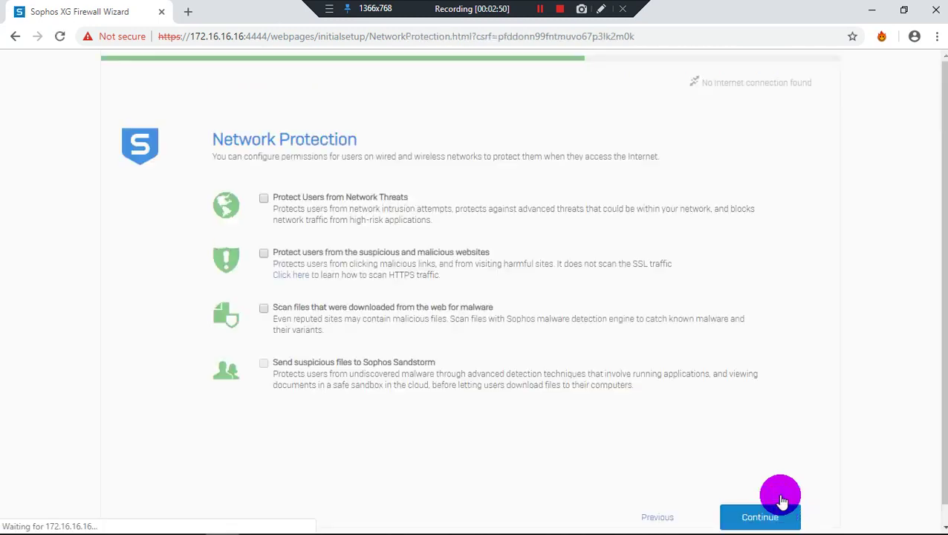
{"action": "left_click", "coordinate": [776, 513]}
{"action": "left_click", "coordinate": [360, 220]}
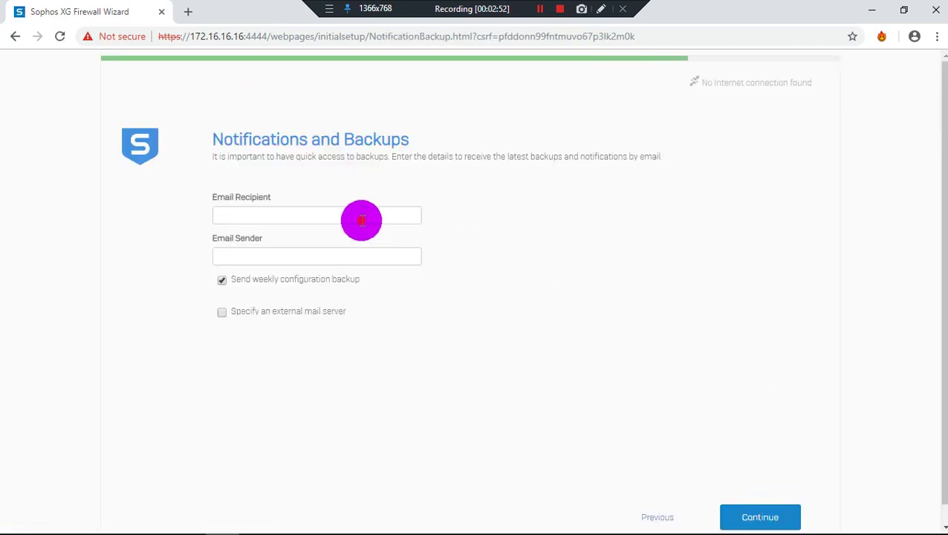
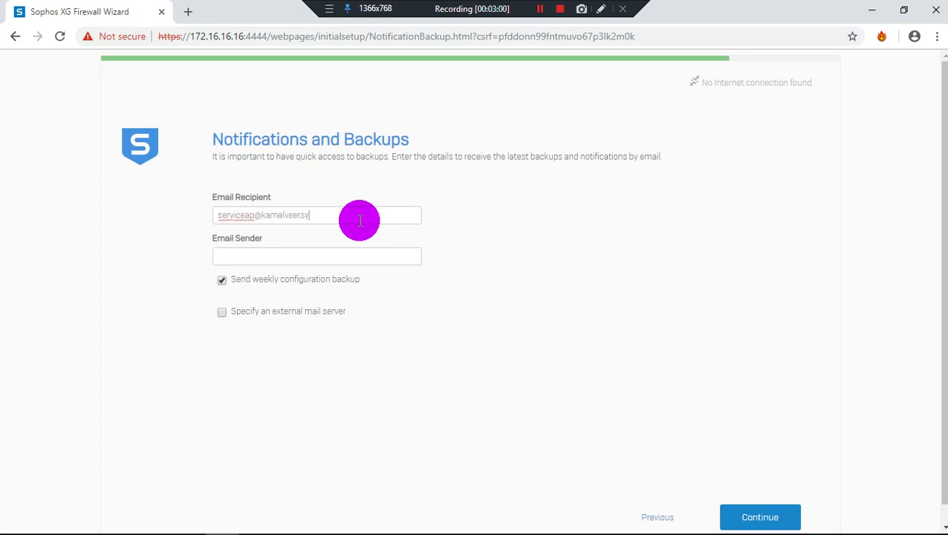
{"action": "key", "text": "ctrl+a"}
{"action": "type", "text": "c"}
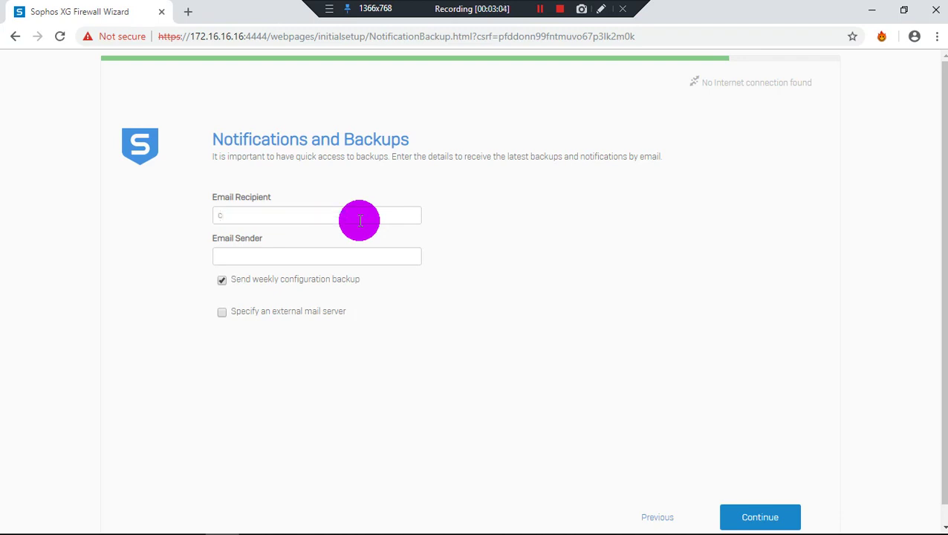
{"action": "key", "text": "ctrl+z"}
{"action": "key", "text": "ctrl+c"}
{"action": "key", "text": "Tab"}
{"action": "key", "text": "ctrl+v"}
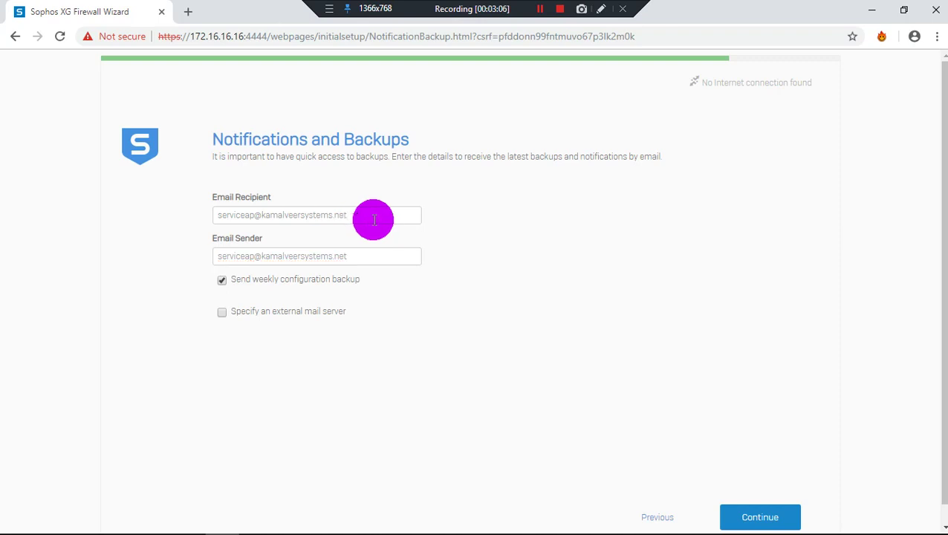
Leave the external mail server option unchecked and continue to the configuration summary
{"action": "scroll", "coordinate": [659, 331], "scroll_direction": "down", "scroll_amount": 1}
{"action": "left_click", "coordinate": [332, 295]}
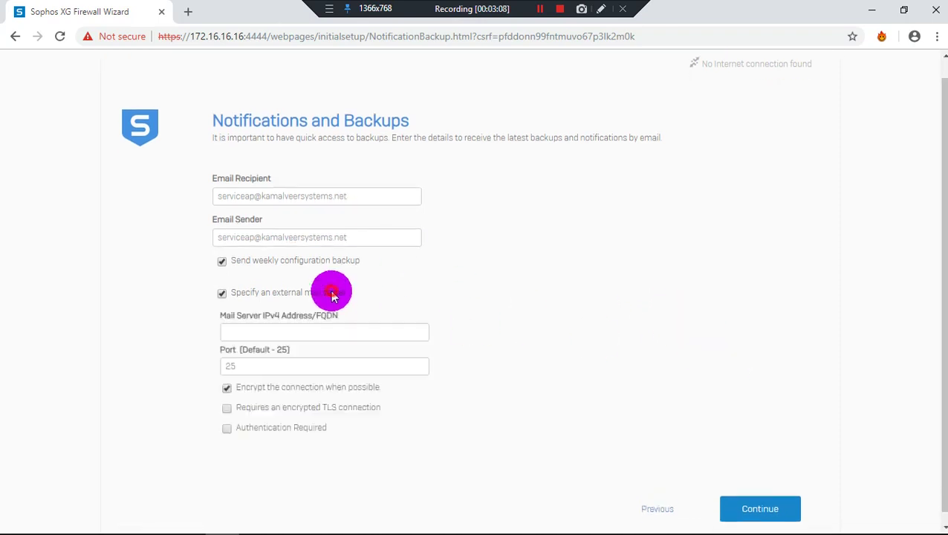
{"action": "left_click", "coordinate": [322, 295]}
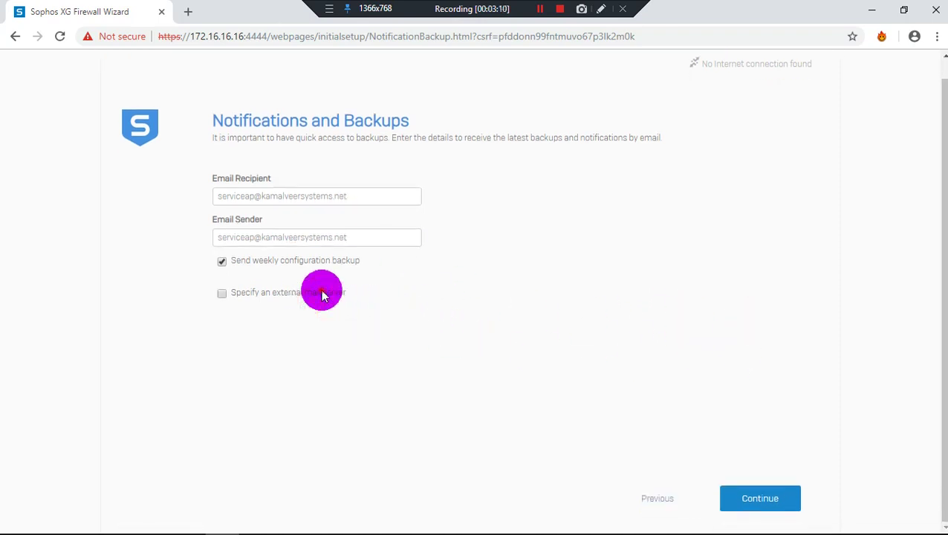
{"action": "left_click", "coordinate": [322, 295]}
{"action": "left_click", "coordinate": [324, 294]}
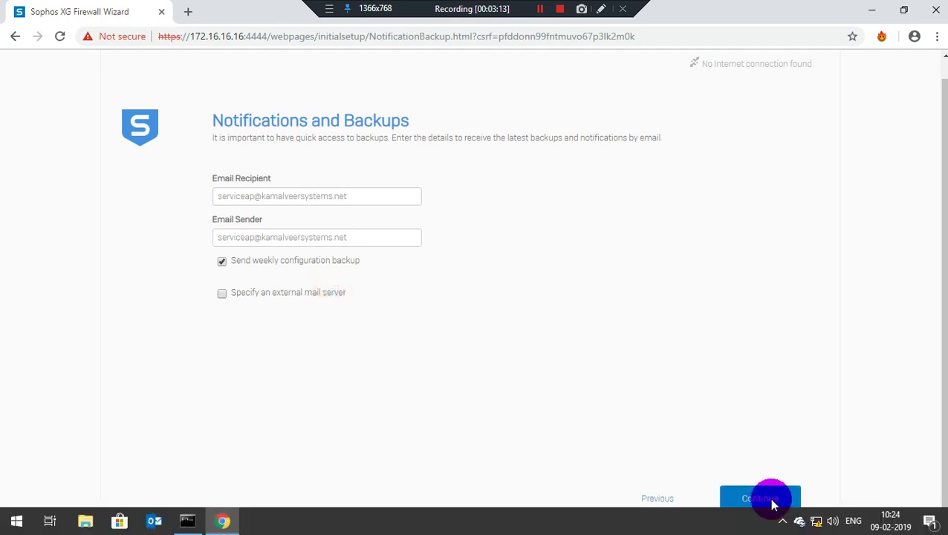
{"action": "left_click", "coordinate": [297, 296]}
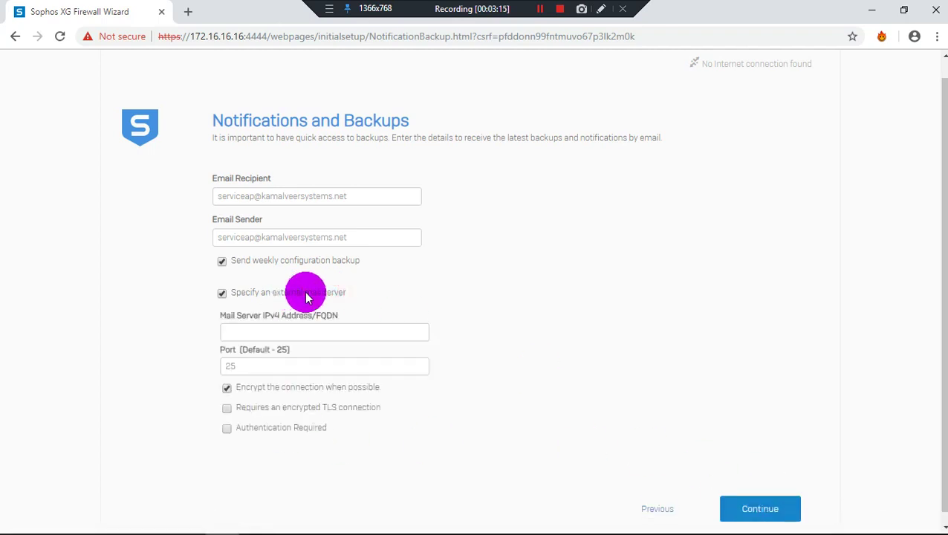
{"action": "left_click", "coordinate": [307, 294]}
{"action": "left_click", "coordinate": [773, 499]}
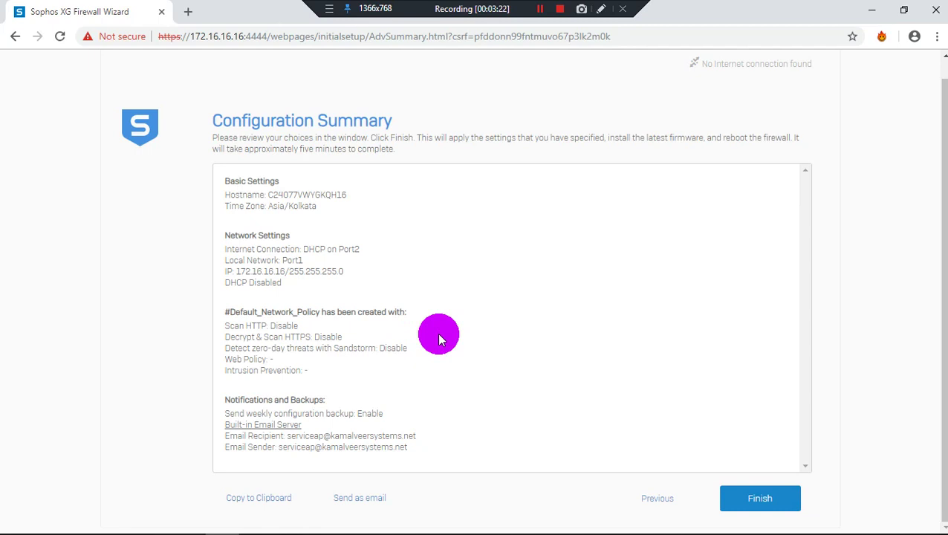
{"action": "key", "text": "ctrl+plus"}
{"action": "key", "text": "ctrl+plus"}
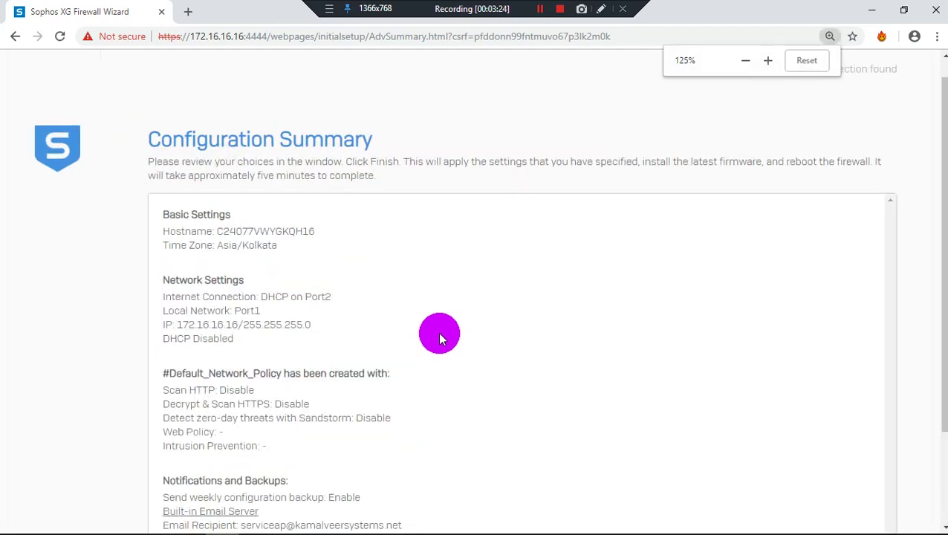
{"action": "scroll", "coordinate": [437, 332], "scroll_direction": "down", "scroll_amount": 1}
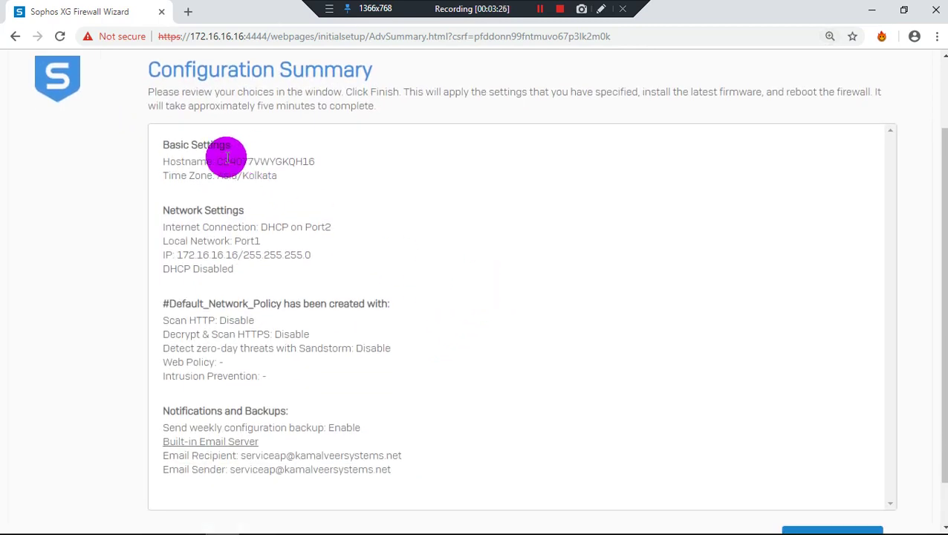
{"action": "left_click_drag", "start_coordinate": [227, 160], "coordinate": [359, 159]}
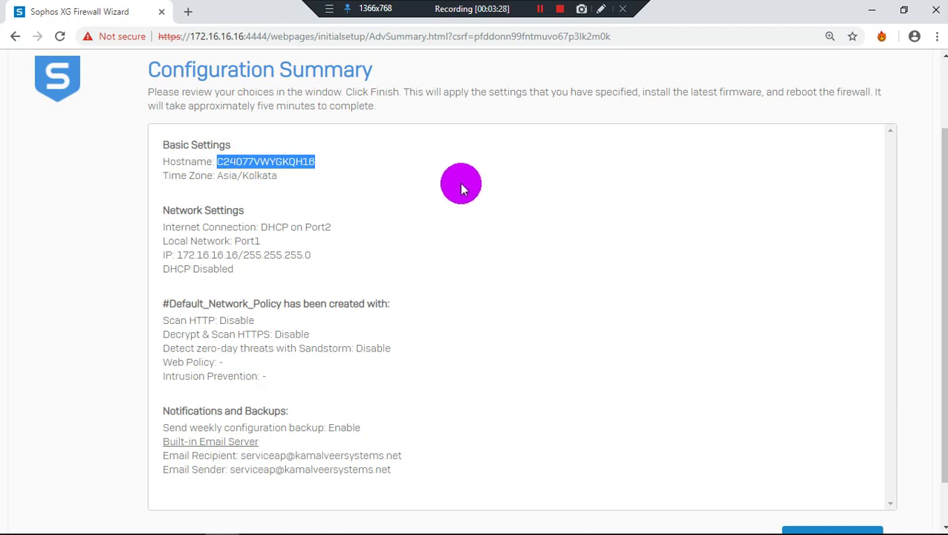
{"action": "left_click", "coordinate": [329, 227]}
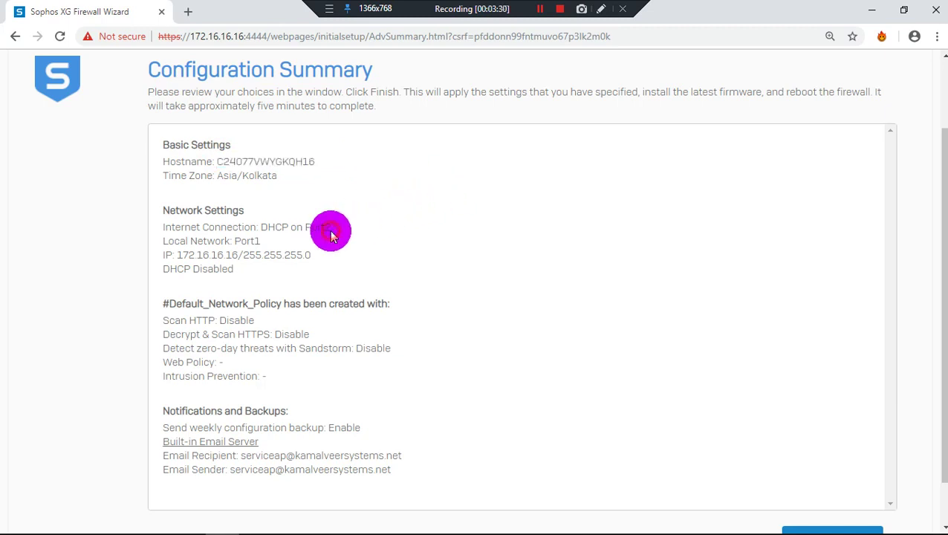
{"action": "left_click", "coordinate": [888, 234]}
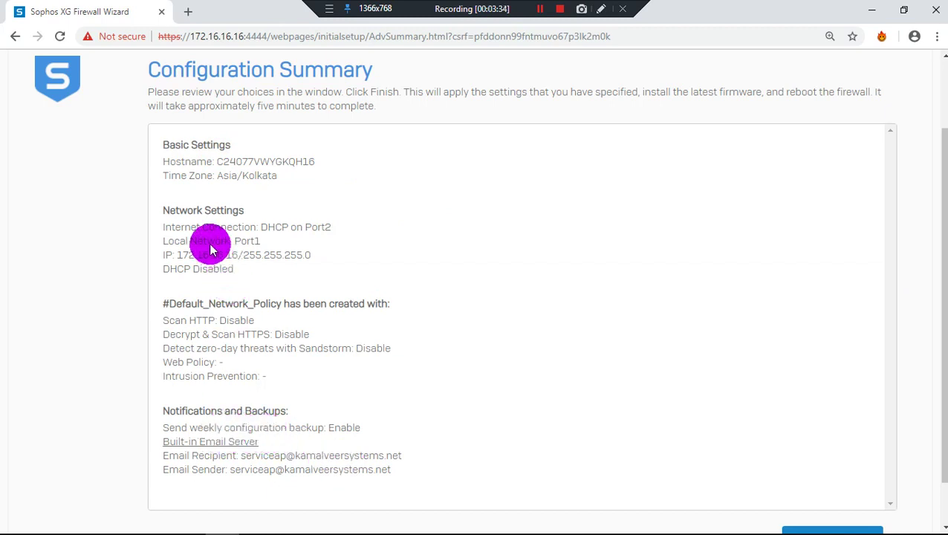
{"action": "left_click_drag", "start_coordinate": [258, 245], "coordinate": [245, 244]}
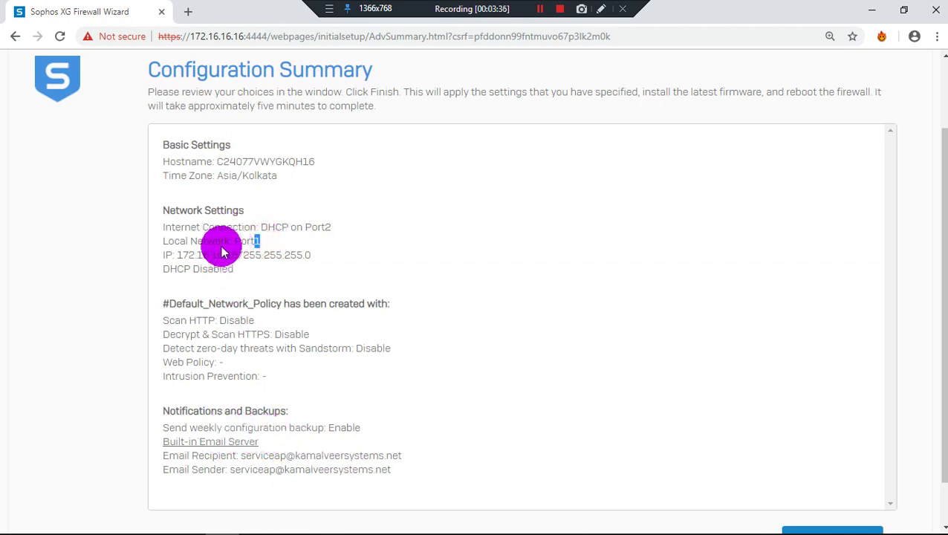
{"action": "left_click", "coordinate": [460, 260]}
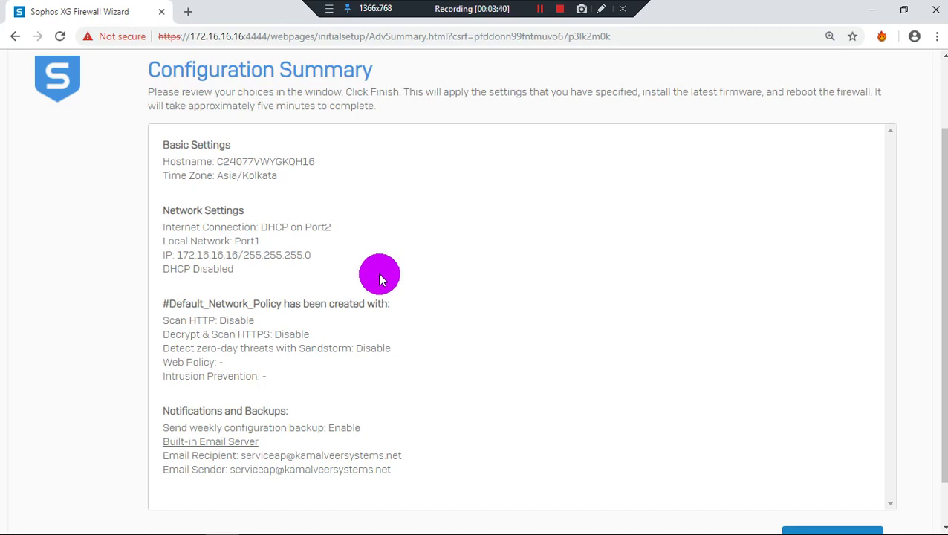
{"action": "left_click_drag", "start_coordinate": [303, 162], "coordinate": [230, 162]}
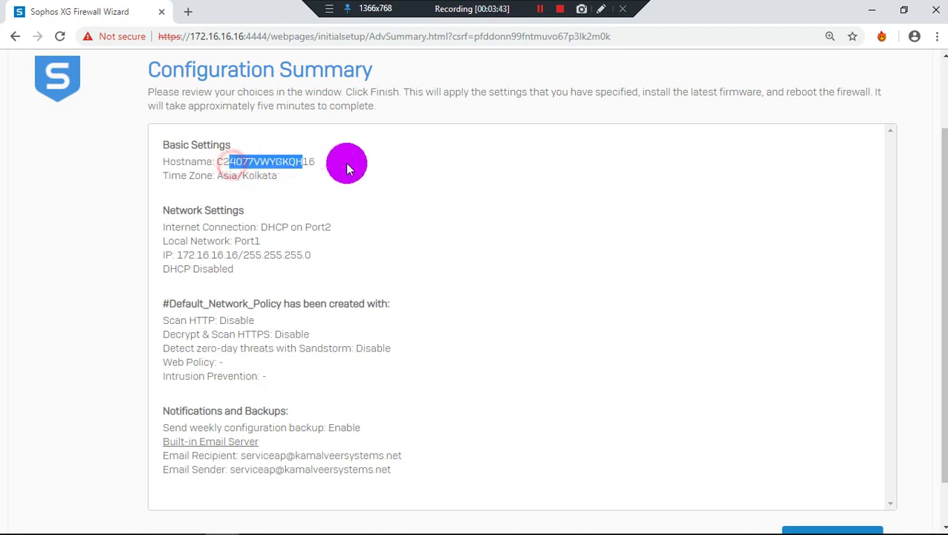
{"action": "left_click", "coordinate": [346, 165]}
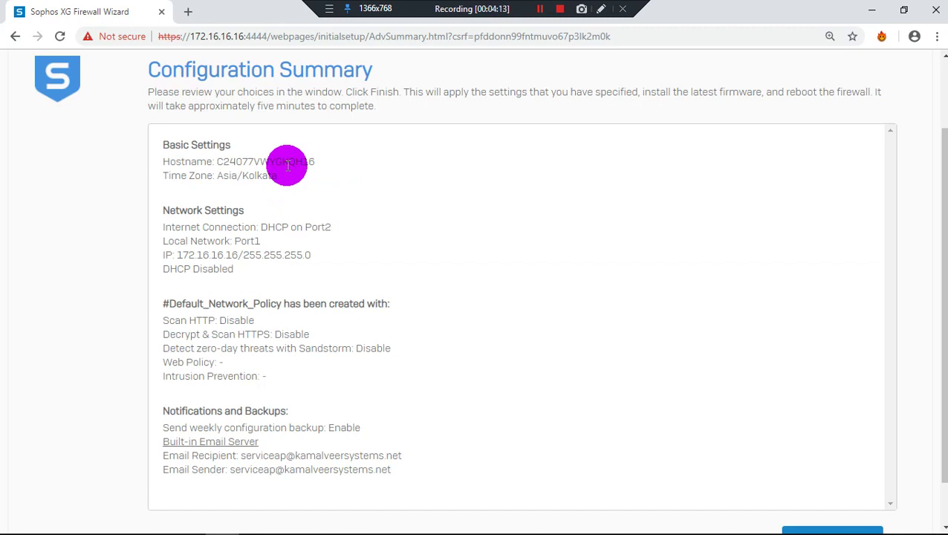
{"action": "scroll", "coordinate": [287, 178], "scroll_direction": "down", "scroll_amount": 1}
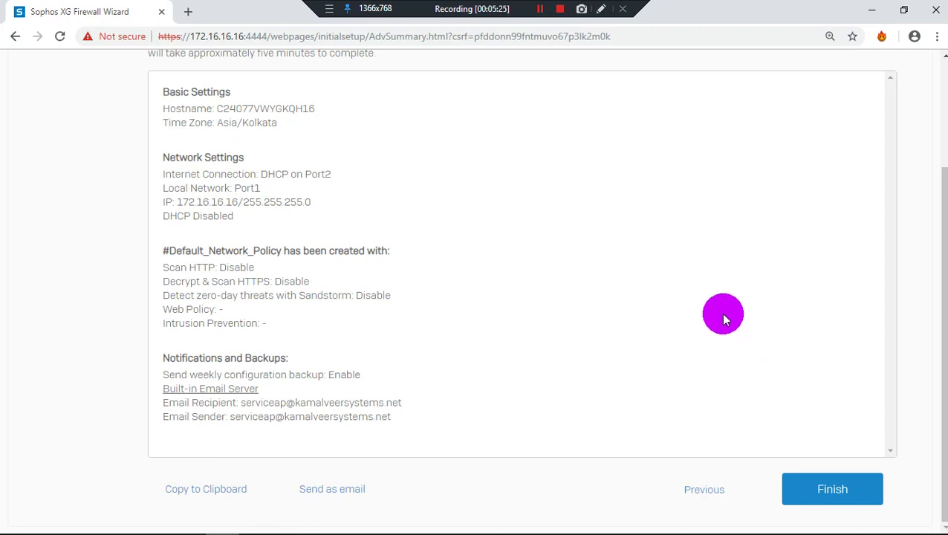
Finish the wizard so the firewall applies the configuration and reboots
{"action": "left_click", "coordinate": [843, 496]}
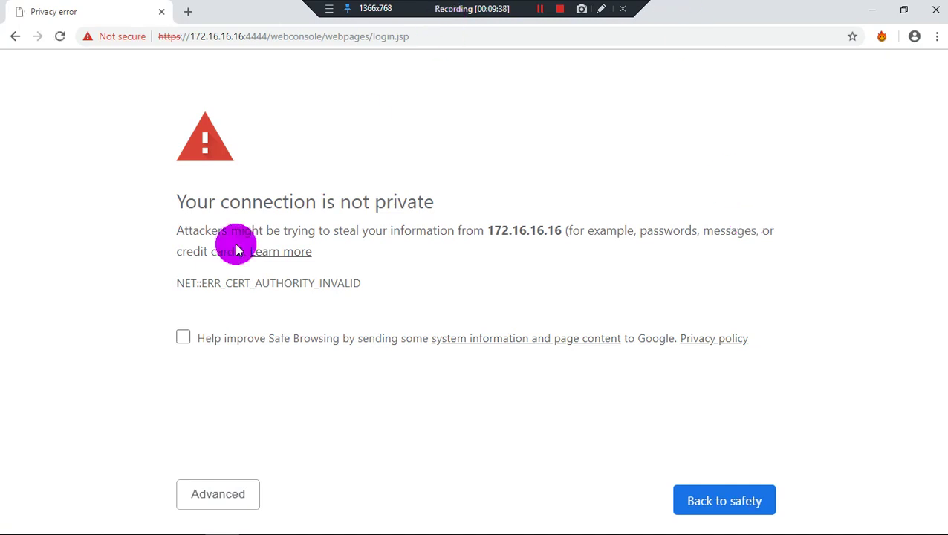
Bypass the certificate warning and sign in to the web console as admin with the account password
{"action": "left_click", "coordinate": [223, 493]}
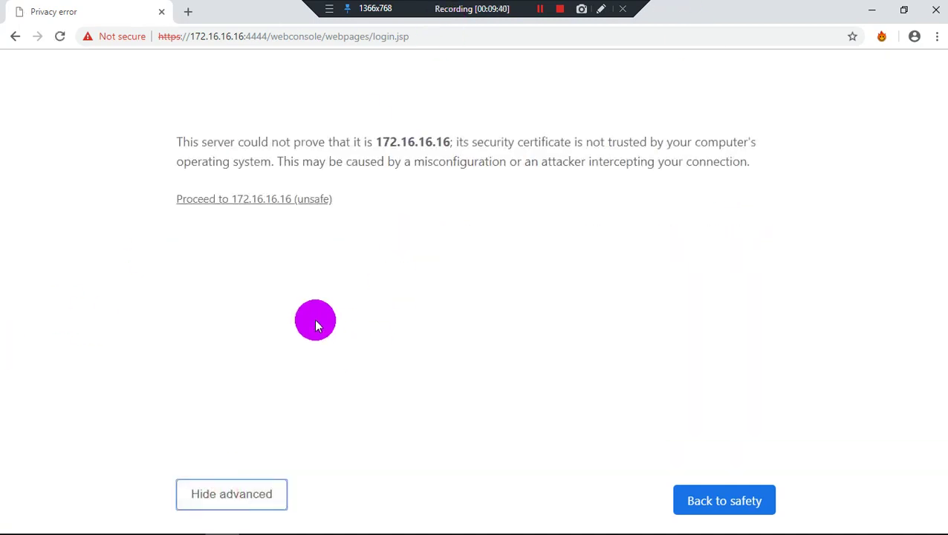
{"action": "left_click", "coordinate": [282, 199]}
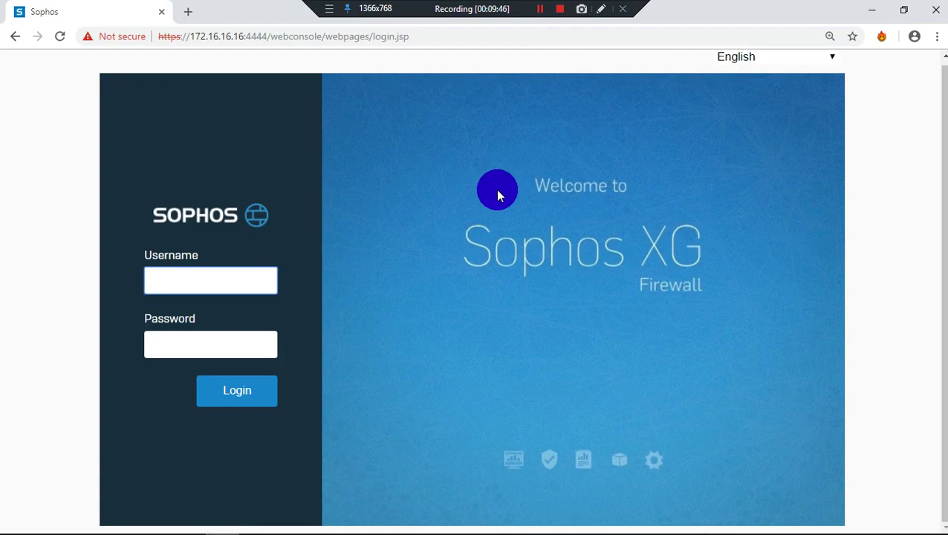
{"action": "type", "text": "admin"}
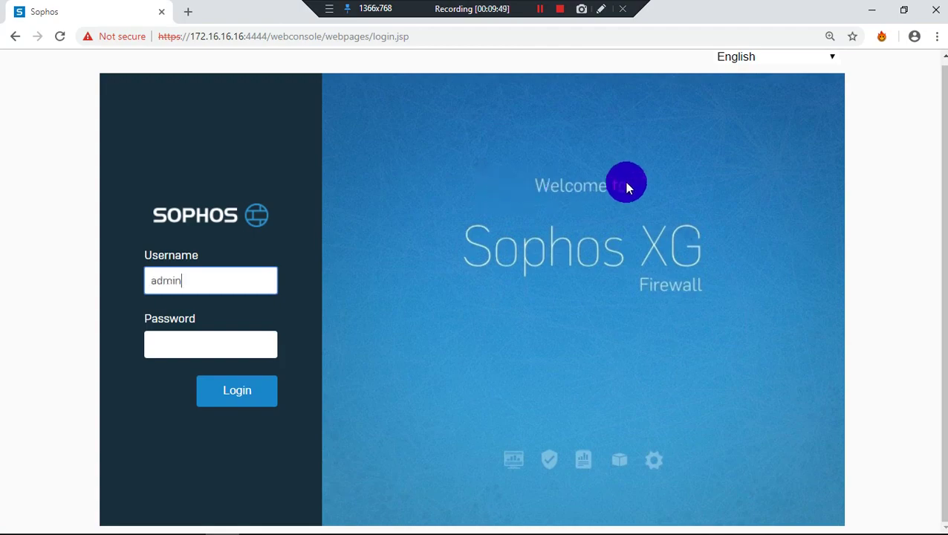
{"action": "key", "text": "Tab"}
{"action": "type", "text": "***"}
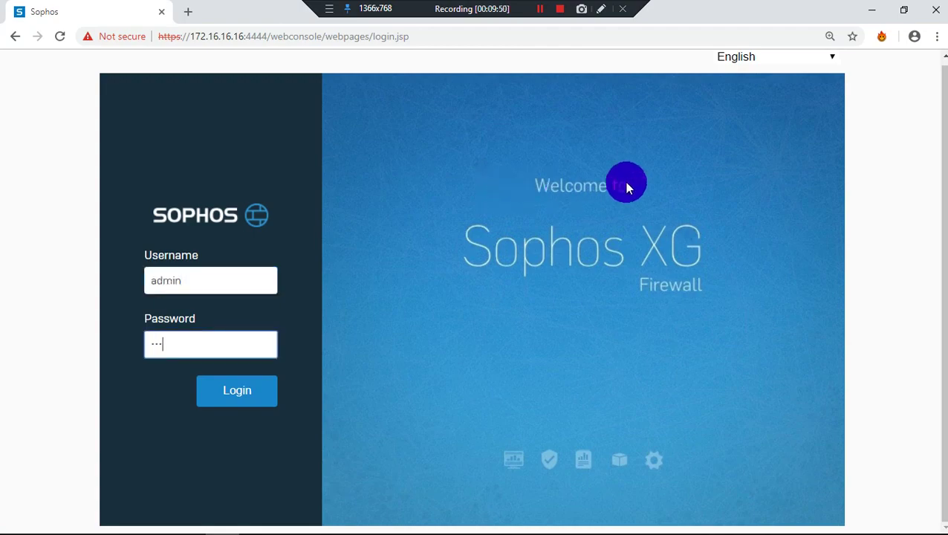
{"action": "key", "text": "BackSpace"}
{"action": "key", "text": "BackSpace"}
{"action": "key", "text": "BackSpace"}
{"action": "type", "text": "*********"}
{"action": "key", "text": "Return"}
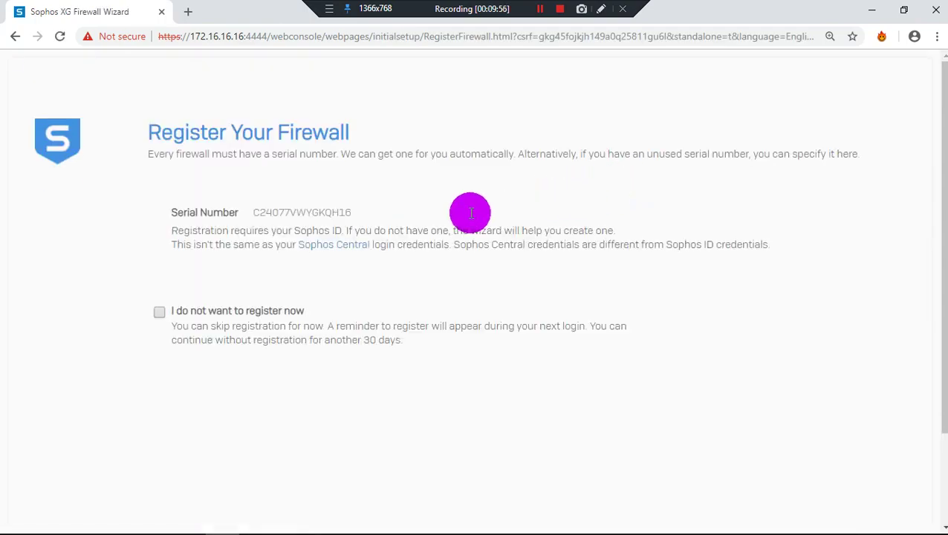
Choose 'I do not want to register now' and continue past registration
{"action": "scroll", "coordinate": [486, 220], "scroll_direction": "down", "scroll_amount": 1}
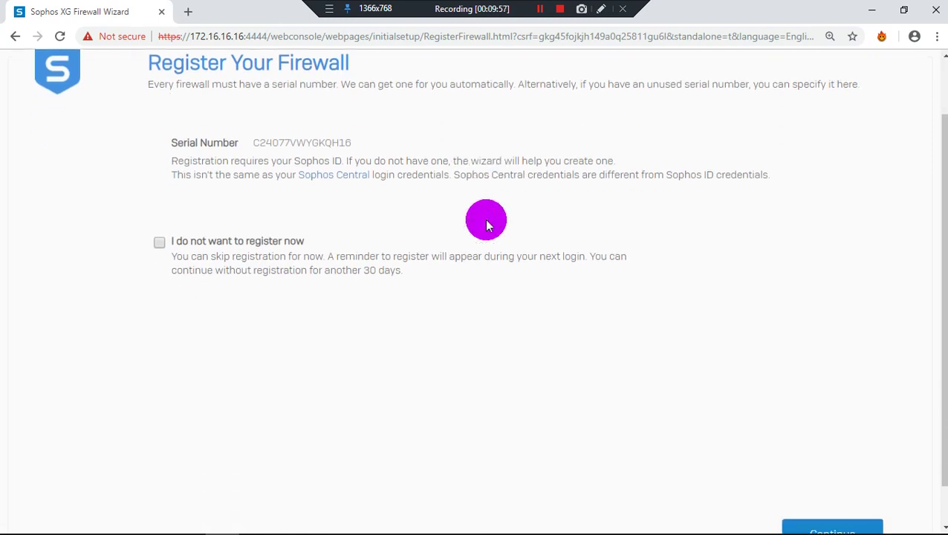
{"action": "scroll", "coordinate": [487, 220], "scroll_direction": "down", "scroll_amount": 2, "text": "ctrl"}
{"action": "scroll", "coordinate": [497, 232], "scroll_direction": "up", "scroll_amount": 1, "text": "ctrl"}
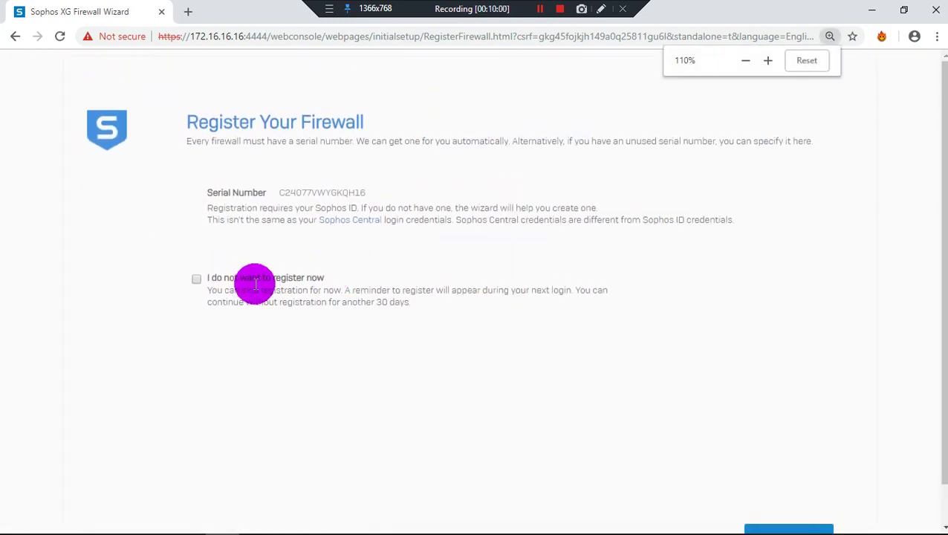
{"action": "left_click", "coordinate": [256, 282]}
{"action": "scroll", "coordinate": [761, 412], "scroll_direction": "down", "scroll_amount": 1}
{"action": "left_click", "coordinate": [794, 498]}
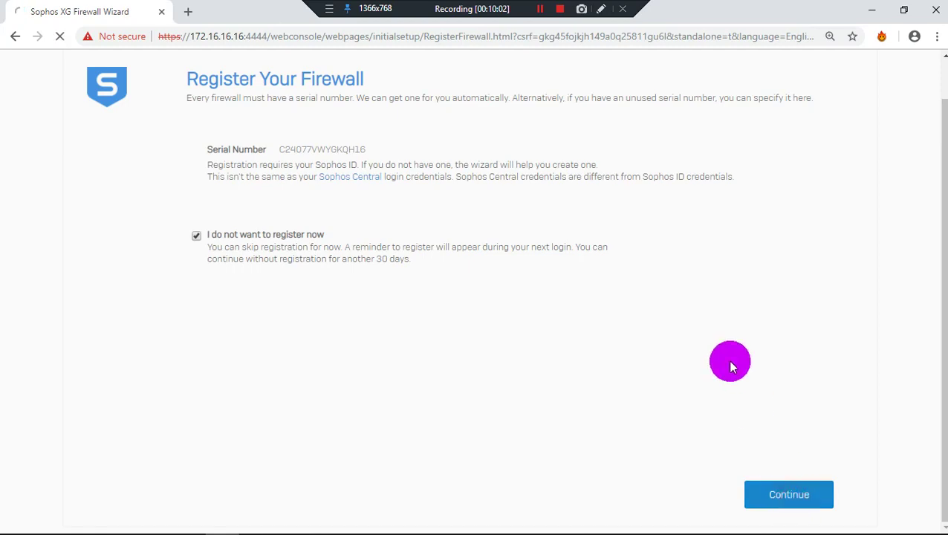
Review the Control Center widgets, including the count of 2 active firewall rules
{"action": "scroll", "coordinate": [730, 366], "scroll_direction": "down", "scroll_amount": 1, "text": "ctrl"}
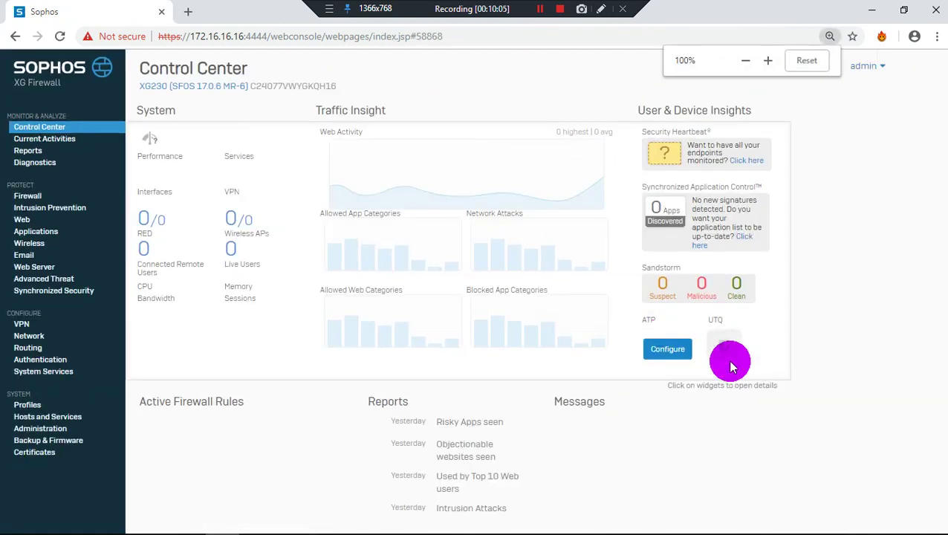
{"action": "scroll", "coordinate": [688, 392], "scroll_direction": "up", "scroll_amount": 1, "text": "ctrl"}
{"action": "scroll", "coordinate": [676, 349], "scroll_direction": "down", "scroll_amount": 1}
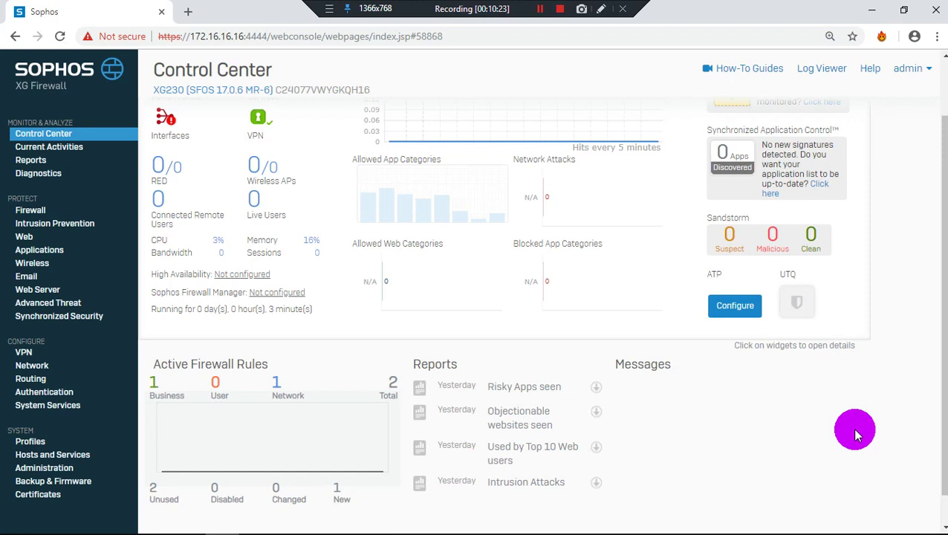
{"action": "left_click", "coordinate": [28, 441]}
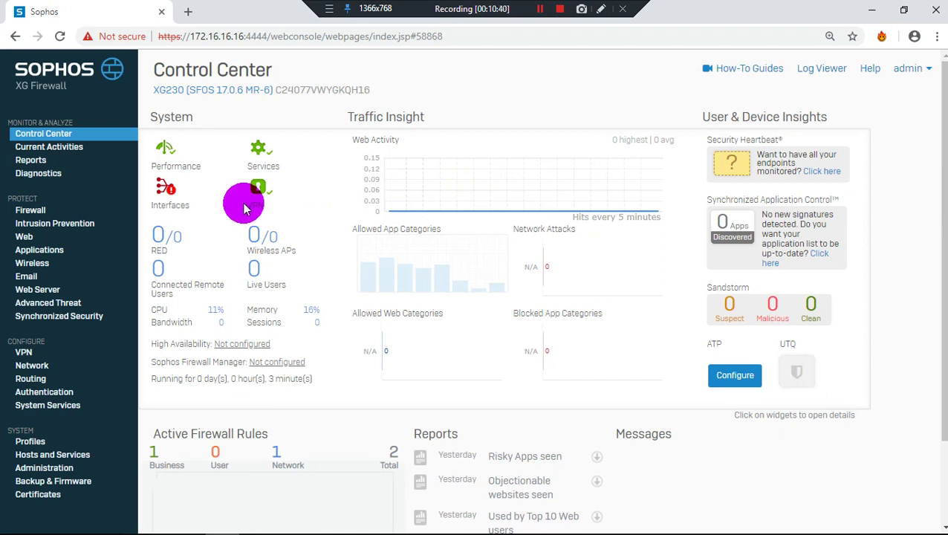
{"action": "scroll", "coordinate": [244, 208], "scroll_direction": "down", "scroll_amount": 2}
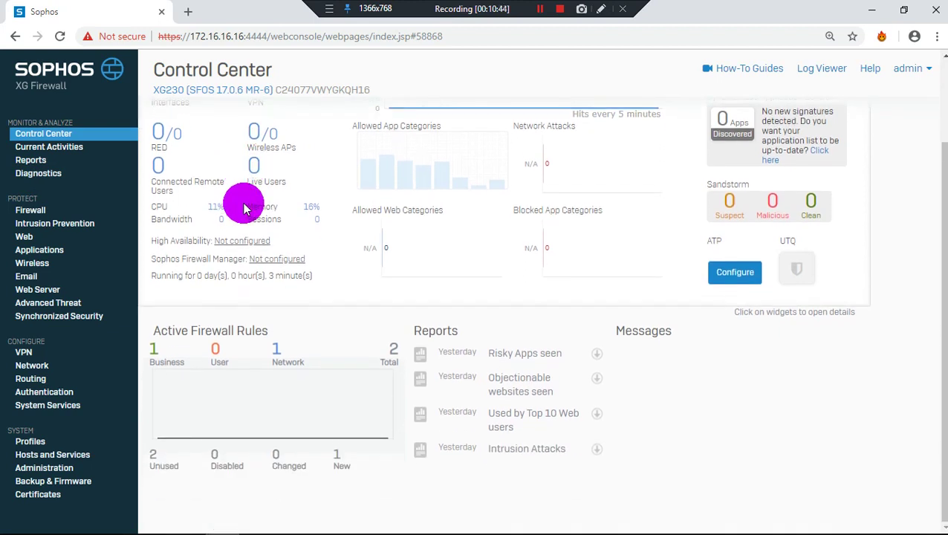
{"action": "scroll", "coordinate": [243, 208], "scroll_direction": "up", "scroll_amount": 2}
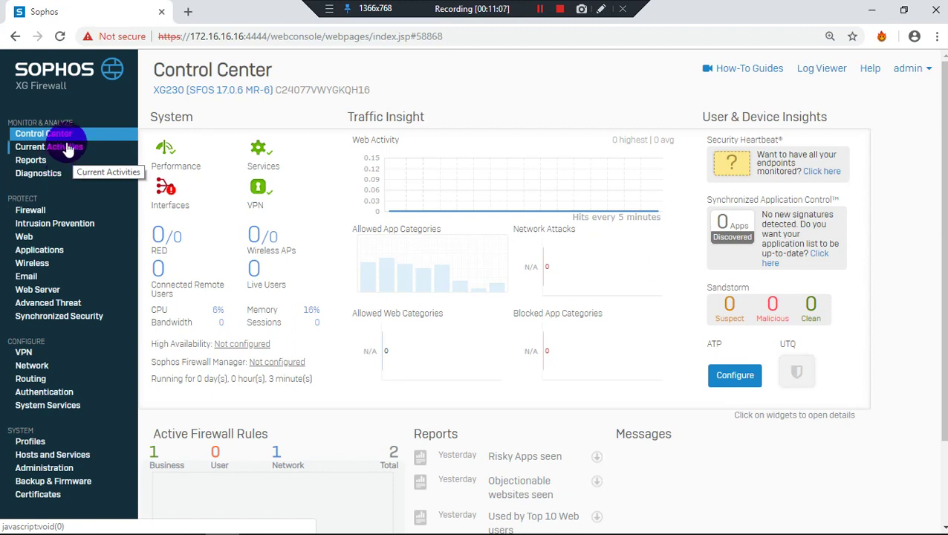
Open Current Activities to check live users; no records are listed
{"action": "left_click", "coordinate": [67, 147]}
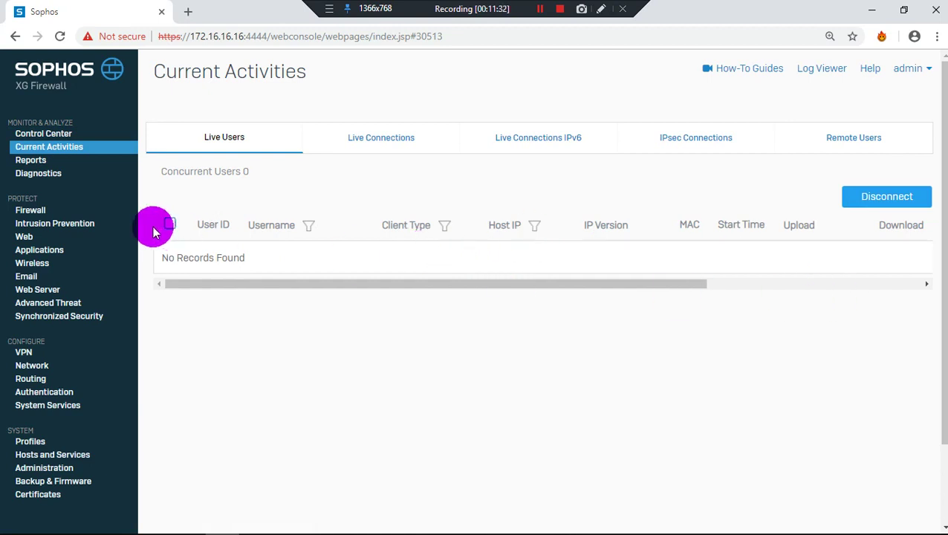
Look through the Applications & Web, Network & Threats, VPN, Email, Compliance and Custom reports, then open Firewall rules
{"action": "left_click", "coordinate": [29, 162]}
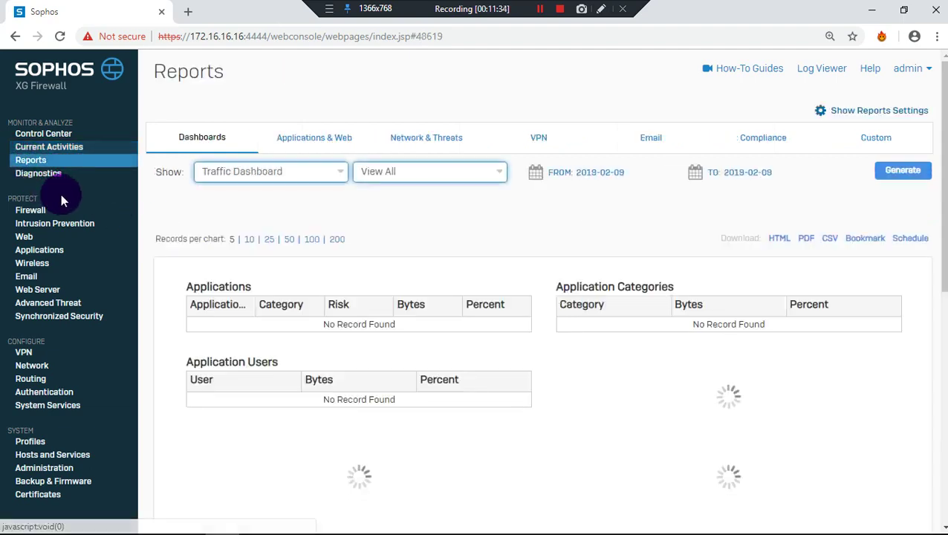
{"action": "scroll", "coordinate": [284, 328], "scroll_direction": "down", "scroll_amount": 6}
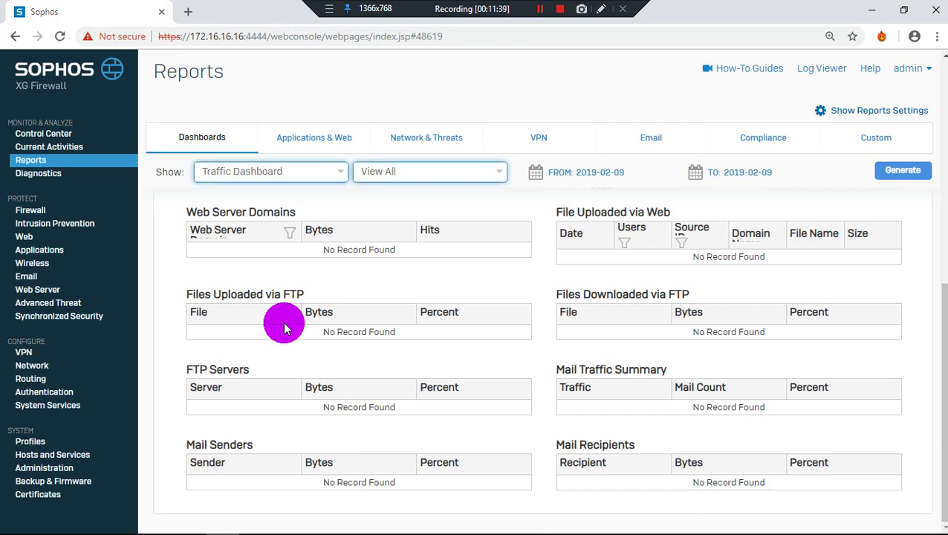
{"action": "scroll", "coordinate": [283, 328], "scroll_direction": "up", "scroll_amount": 6}
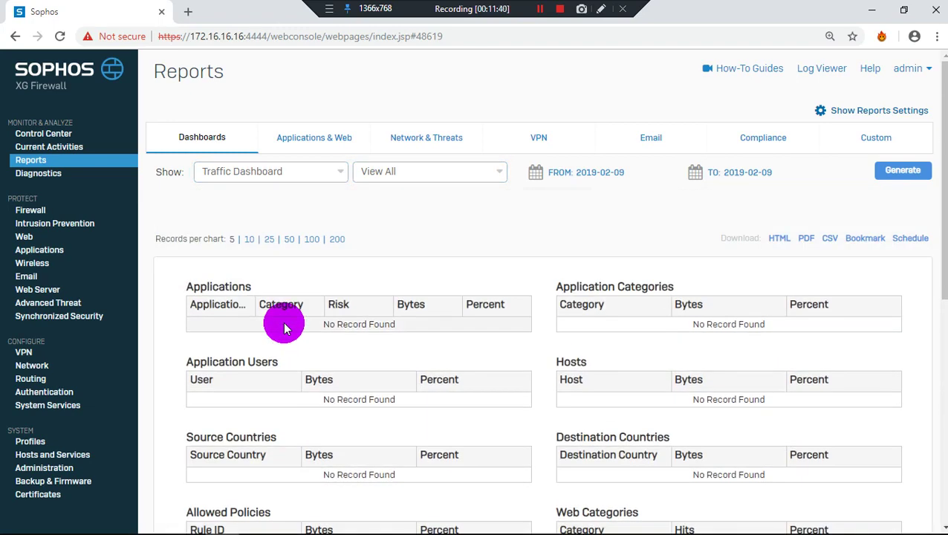
{"action": "left_click", "coordinate": [304, 135]}
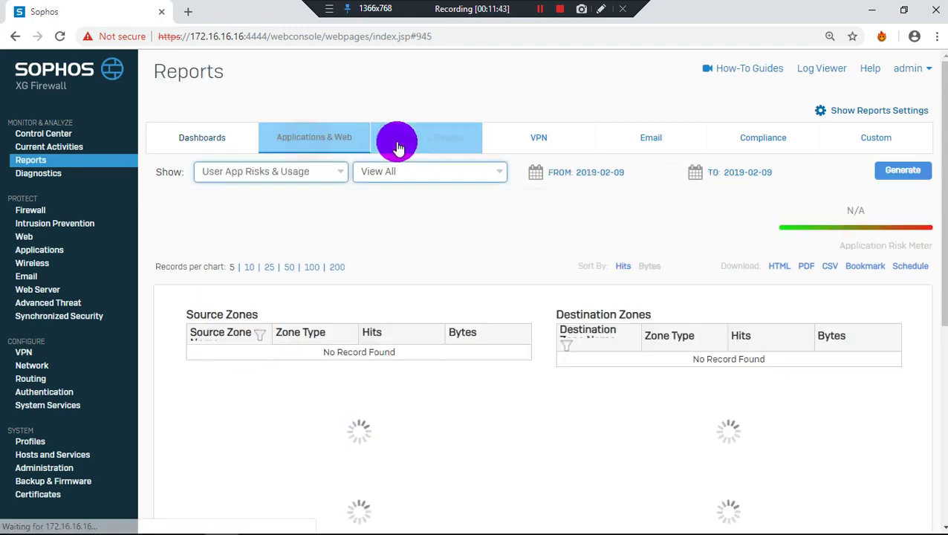
{"action": "left_click", "coordinate": [402, 135]}
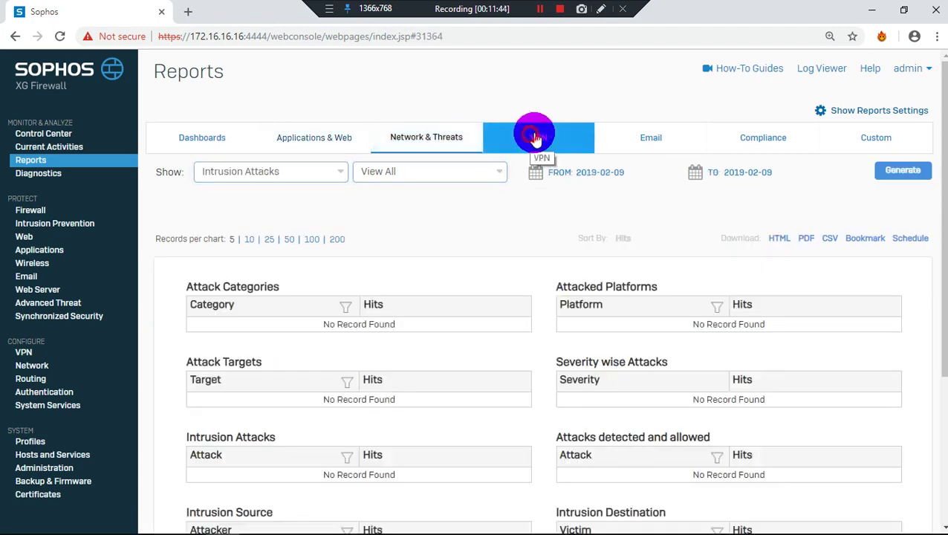
{"action": "left_click", "coordinate": [533, 136]}
{"action": "left_click", "coordinate": [674, 135]}
{"action": "left_click", "coordinate": [776, 137]}
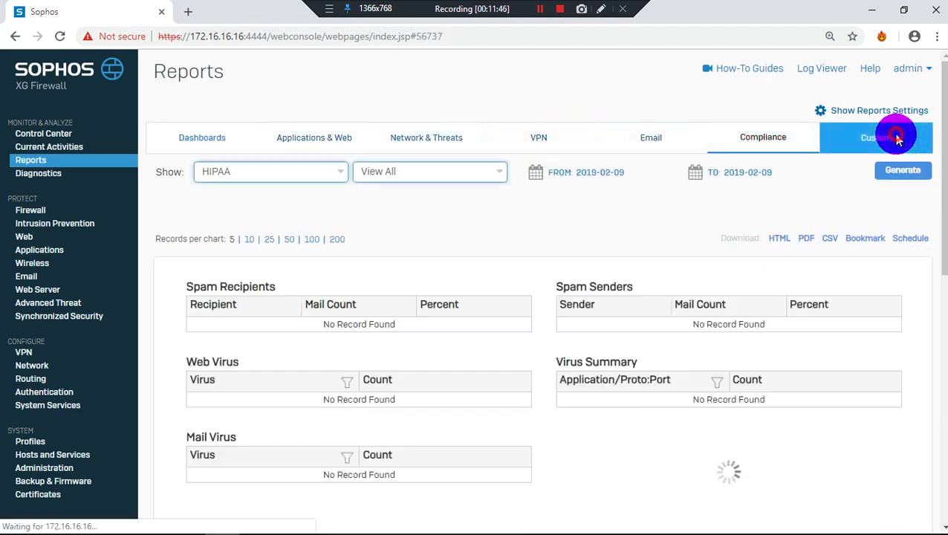
{"action": "left_click", "coordinate": [897, 140]}
{"action": "left_click", "coordinate": [29, 214]}
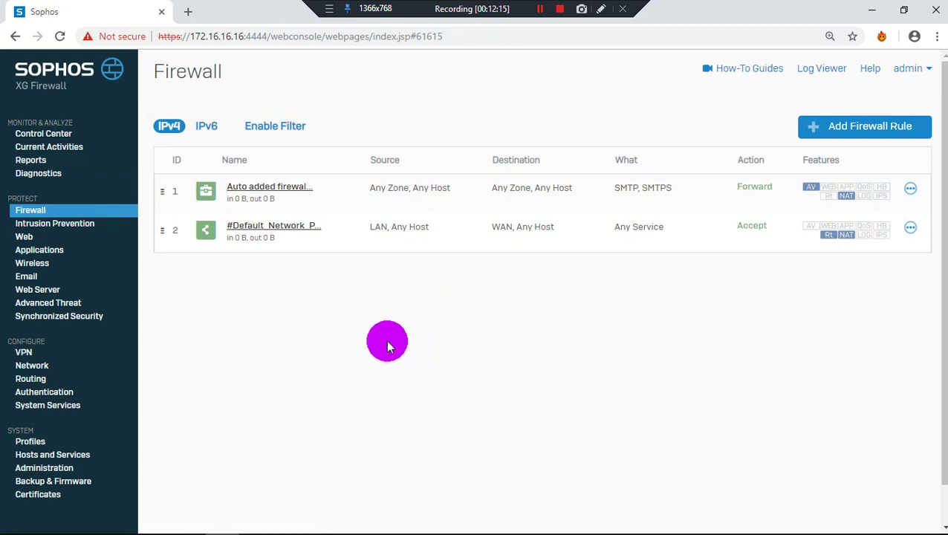
Start a new User/Network firewall rule named 'Facebook'
{"action": "left_click", "coordinate": [905, 128]}
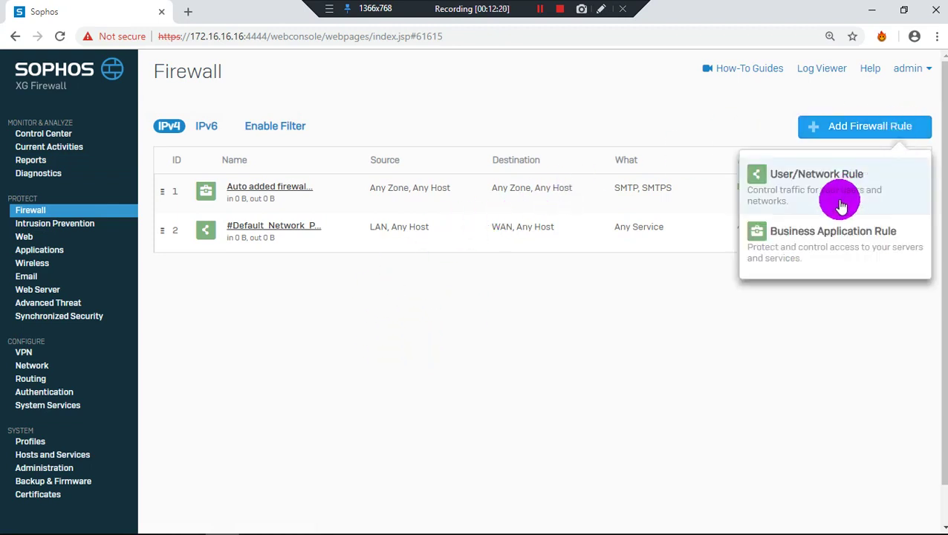
{"action": "left_click", "coordinate": [837, 180]}
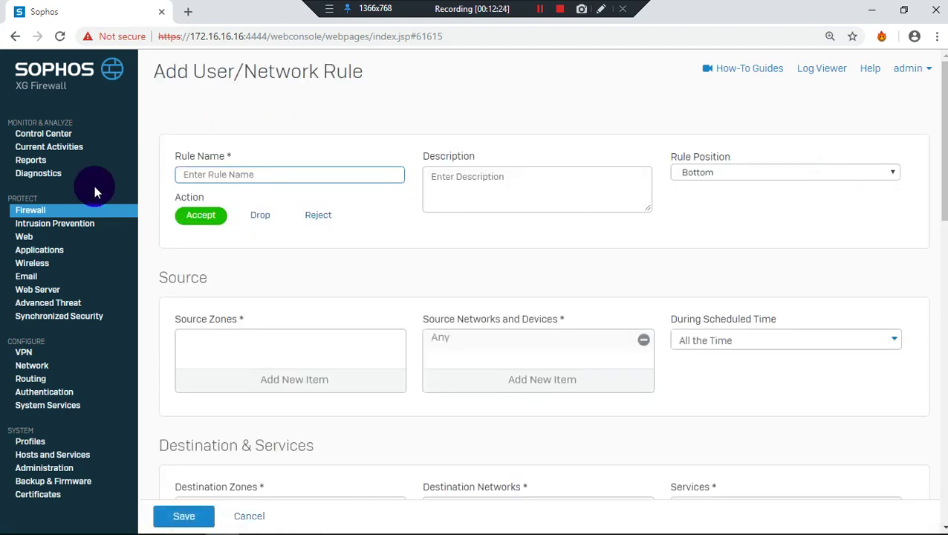
{"action": "type", "text": "Facebook"}
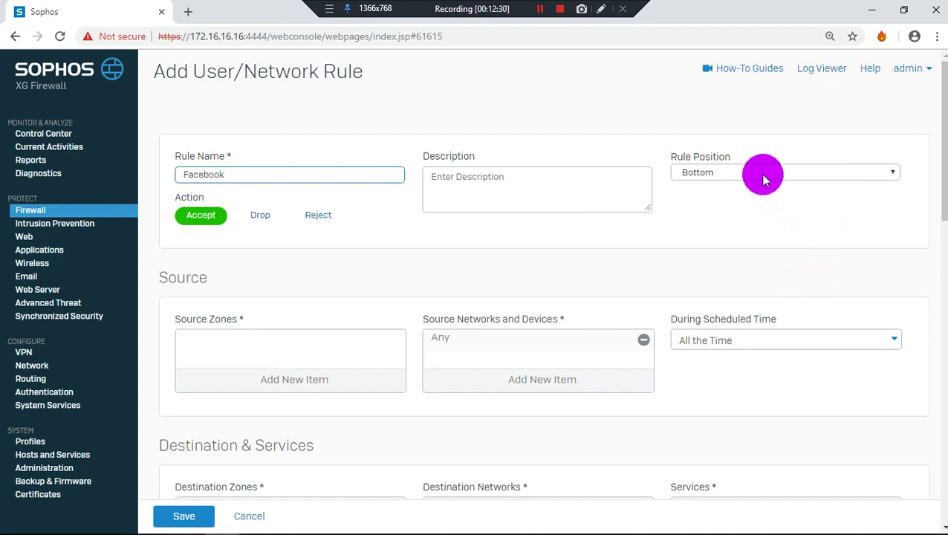
Set the rule position to Top
{"action": "left_click", "coordinate": [759, 175]}
{"action": "left_click", "coordinate": [763, 176]}
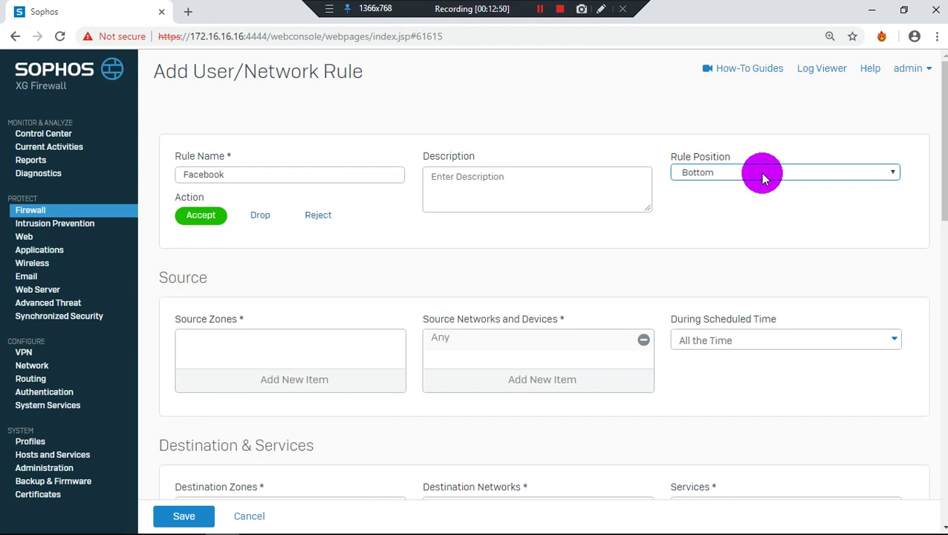
{"action": "left_click", "coordinate": [762, 176]}
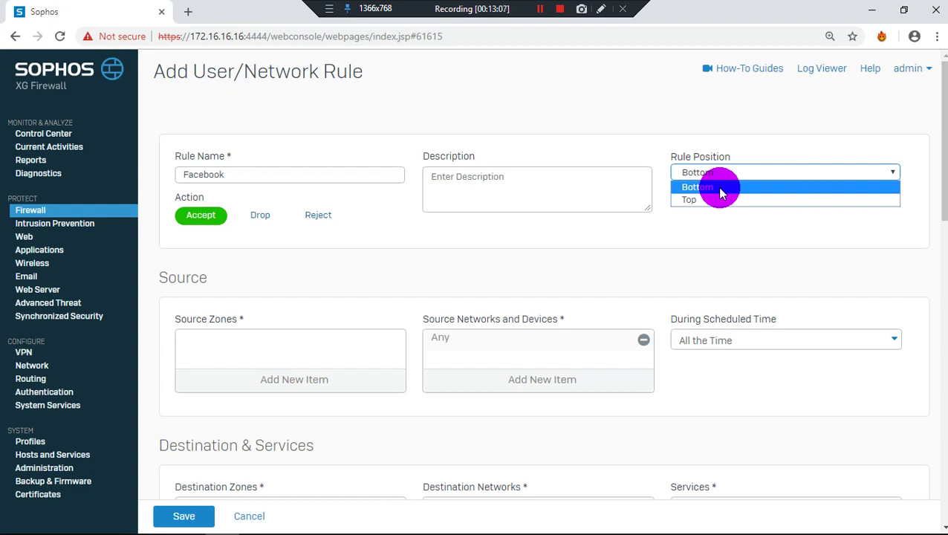
{"action": "left_click", "coordinate": [706, 198]}
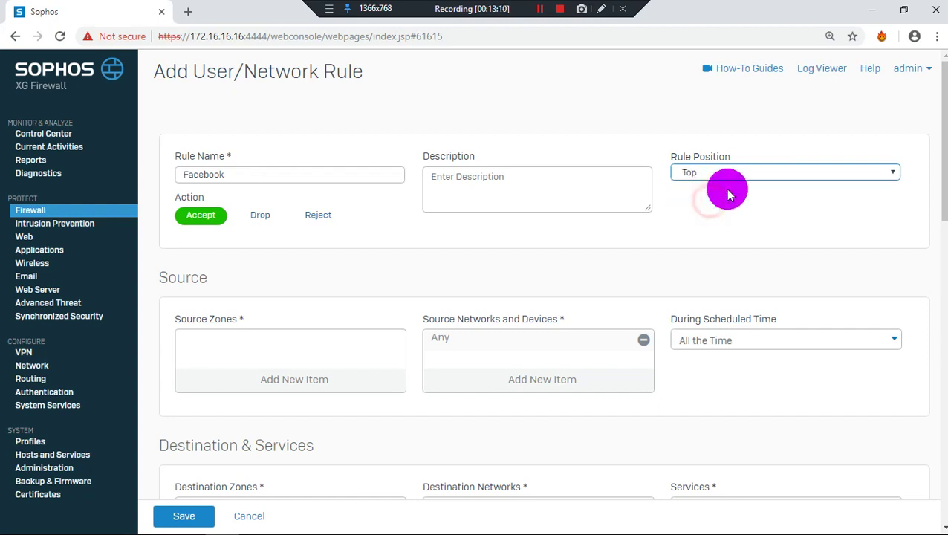
Bring up the zone checklist for the rule's Source Zones
{"action": "scroll", "coordinate": [341, 382], "scroll_direction": "down", "scroll_amount": 1}
{"action": "left_click", "coordinate": [317, 313]}
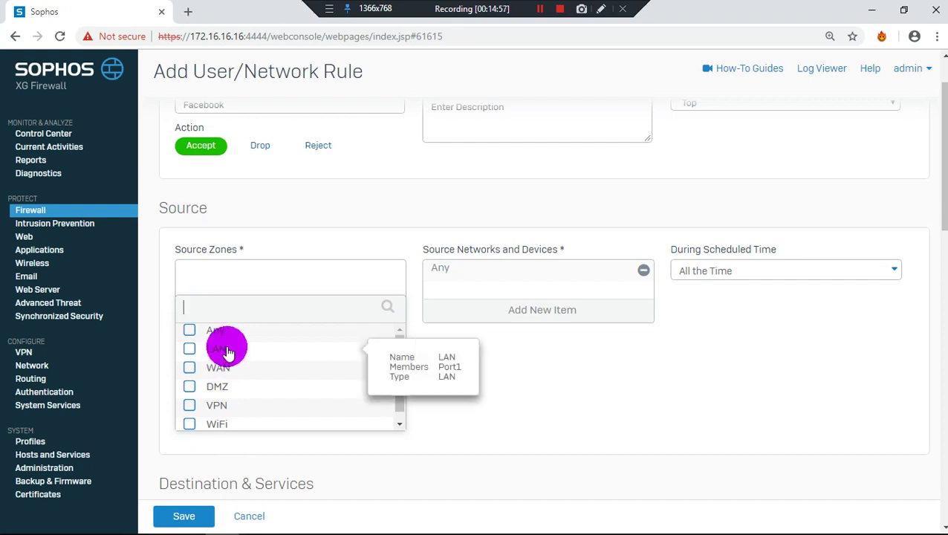
{"action": "left_click", "coordinate": [227, 353]}
{"action": "left_click", "coordinate": [662, 429]}
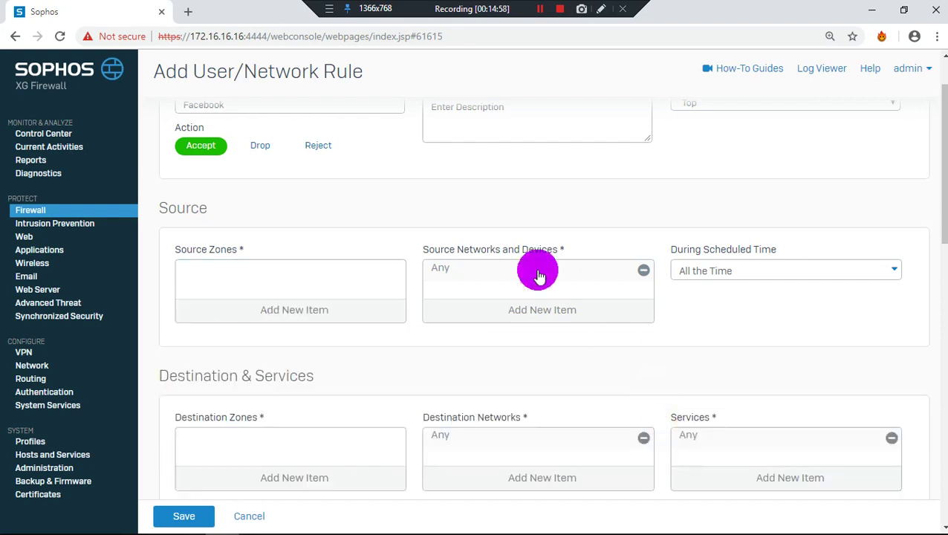
{"action": "left_click", "coordinate": [277, 309]}
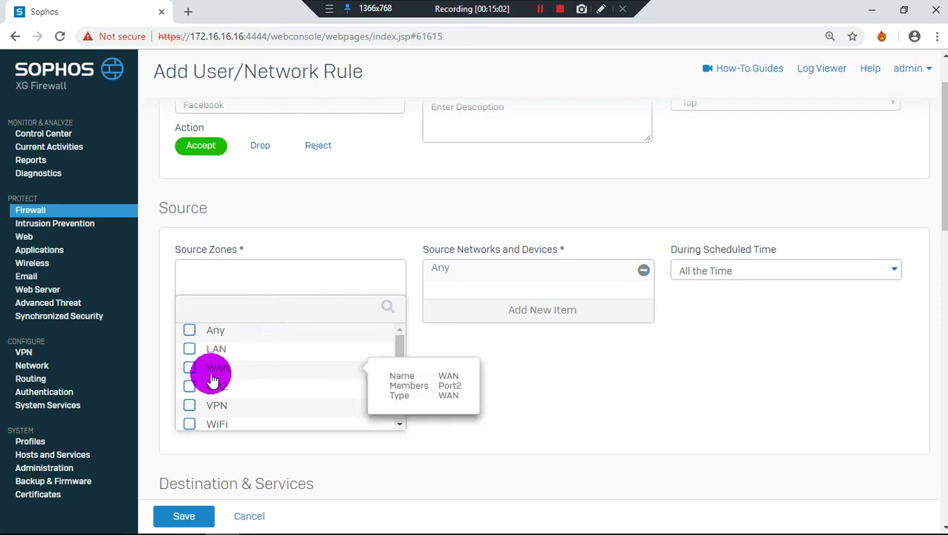
{"action": "left_click", "coordinate": [191, 350]}
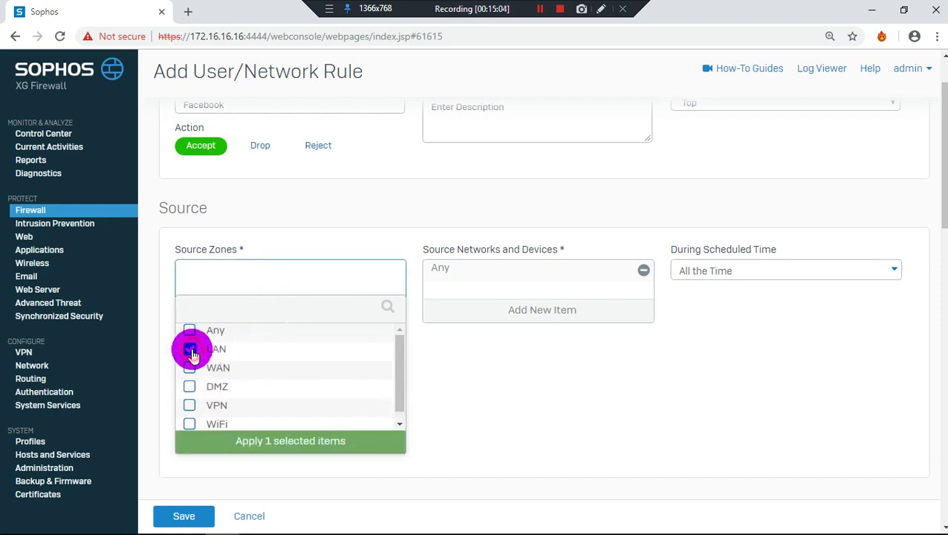
{"action": "left_click", "coordinate": [335, 439]}
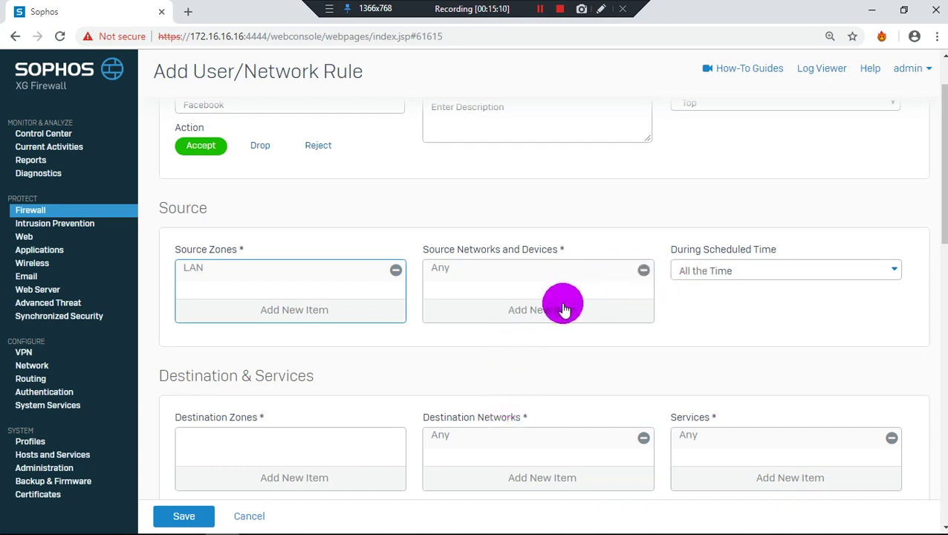
{"action": "left_click", "coordinate": [562, 311]}
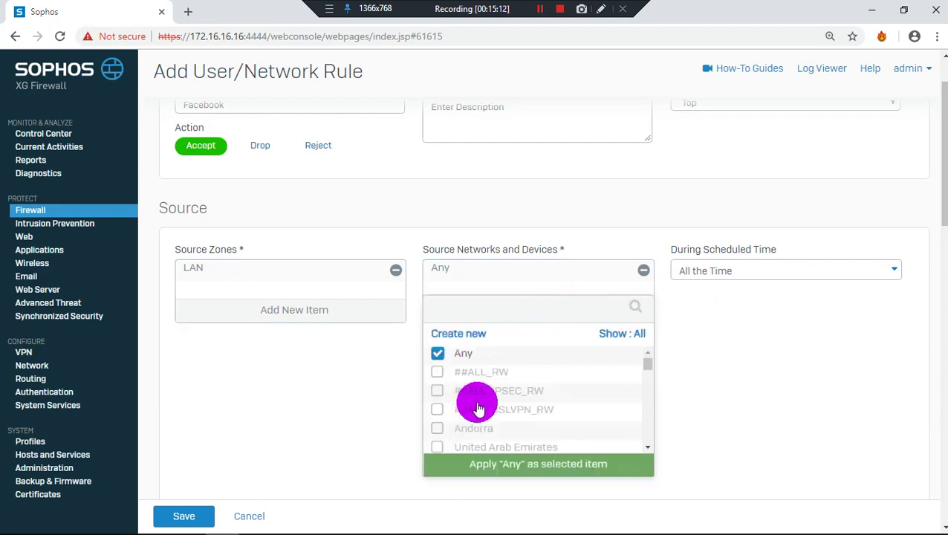
{"action": "scroll", "coordinate": [479, 410], "scroll_direction": "down", "scroll_amount": 7}
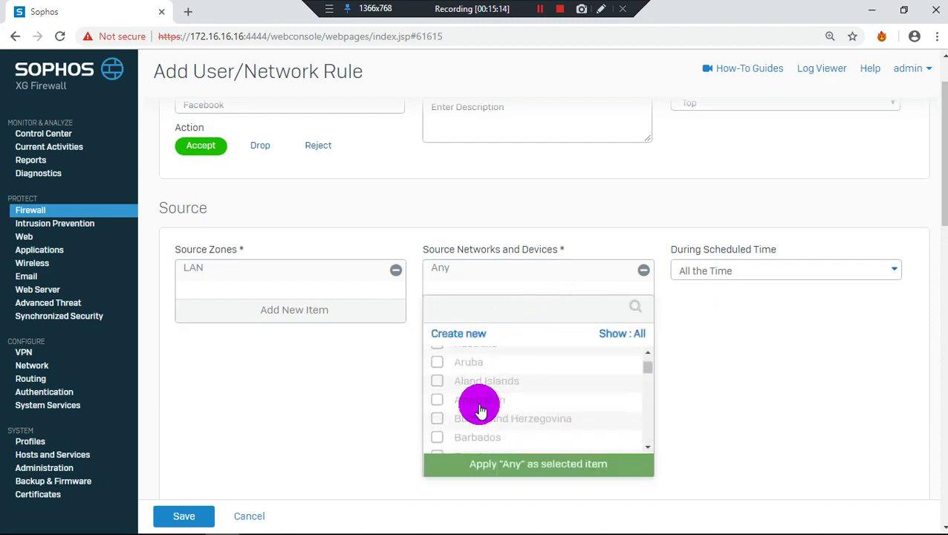
{"action": "scroll", "coordinate": [479, 410], "scroll_direction": "down", "scroll_amount": 5}
{"action": "left_click", "coordinate": [835, 402]}
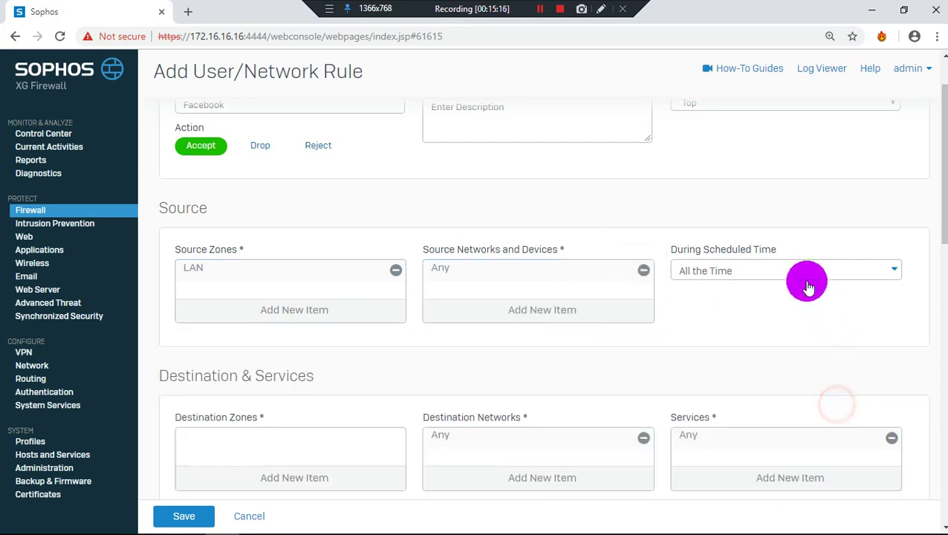
{"action": "left_click", "coordinate": [805, 271]}
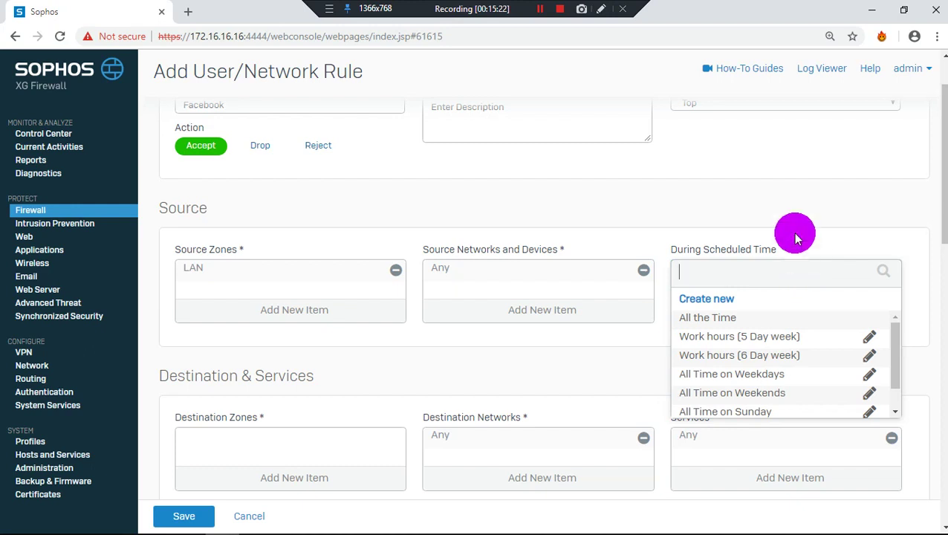
{"action": "left_click", "coordinate": [758, 219]}
{"action": "scroll", "coordinate": [592, 313], "scroll_direction": "down", "scroll_amount": 3}
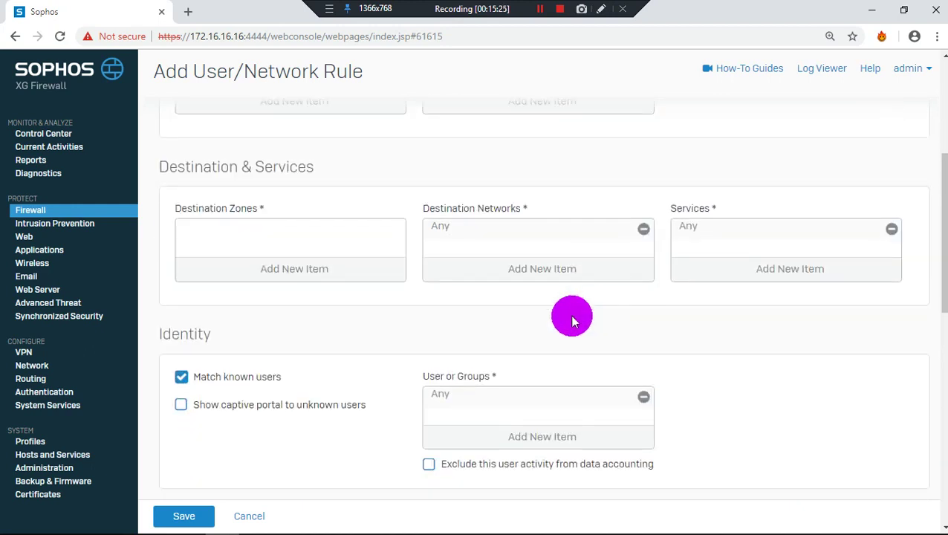
Show the Destination Zones checklist offering Any, LAN, WAN, DMZ, VPN and WiFi
{"action": "left_click", "coordinate": [280, 269]}
{"action": "mouse_move", "coordinate": [313, 320]}
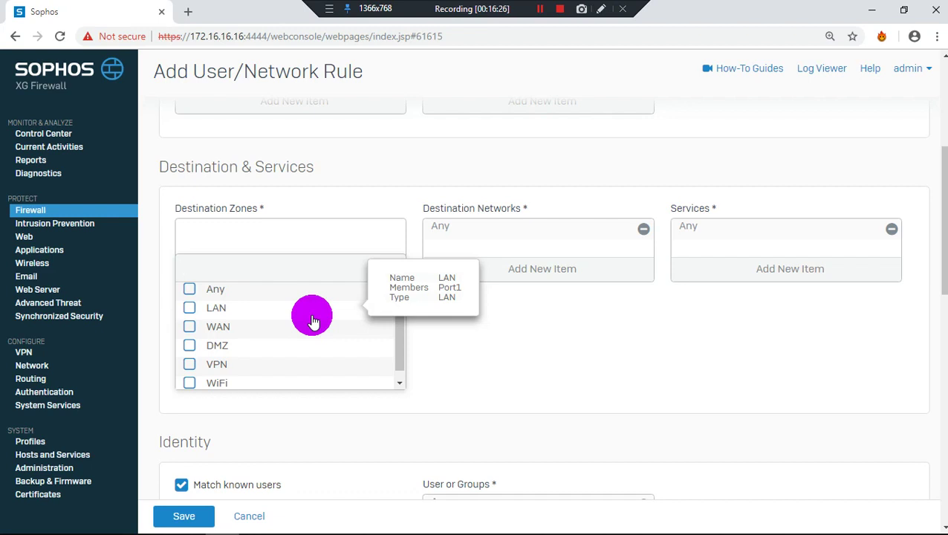
Select WAN as the Facebook rule's destination zone and apply it
{"action": "left_click", "coordinate": [245, 325]}
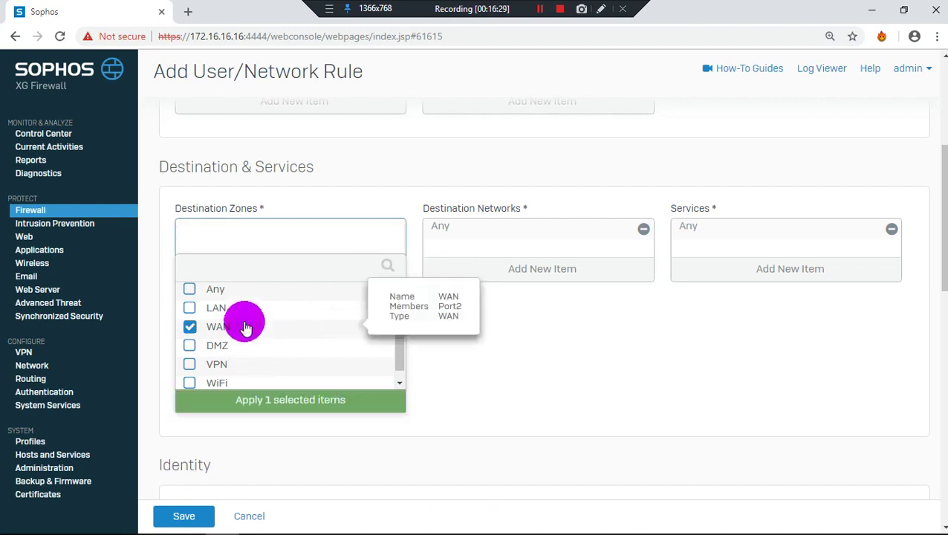
{"action": "left_click", "coordinate": [297, 403]}
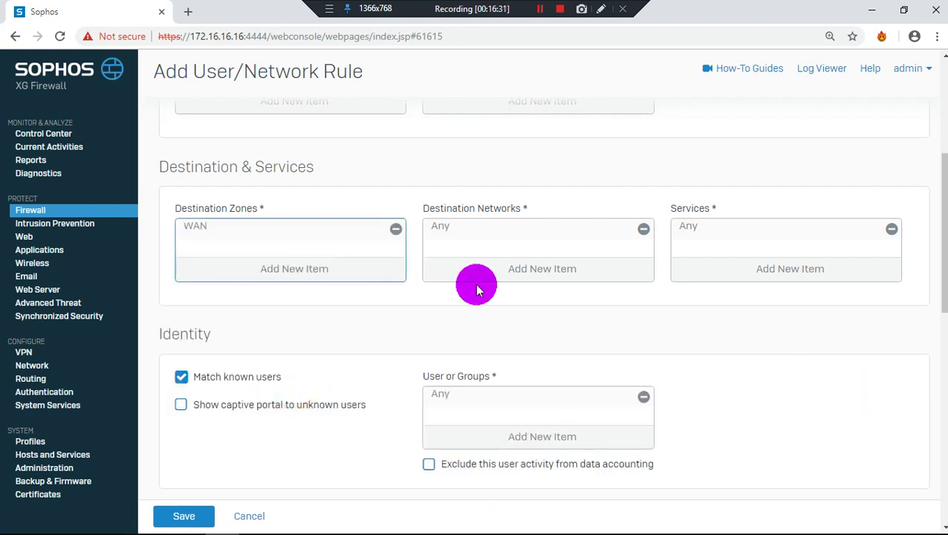
{"action": "scroll", "coordinate": [474, 282], "scroll_direction": "up", "scroll_amount": 3}
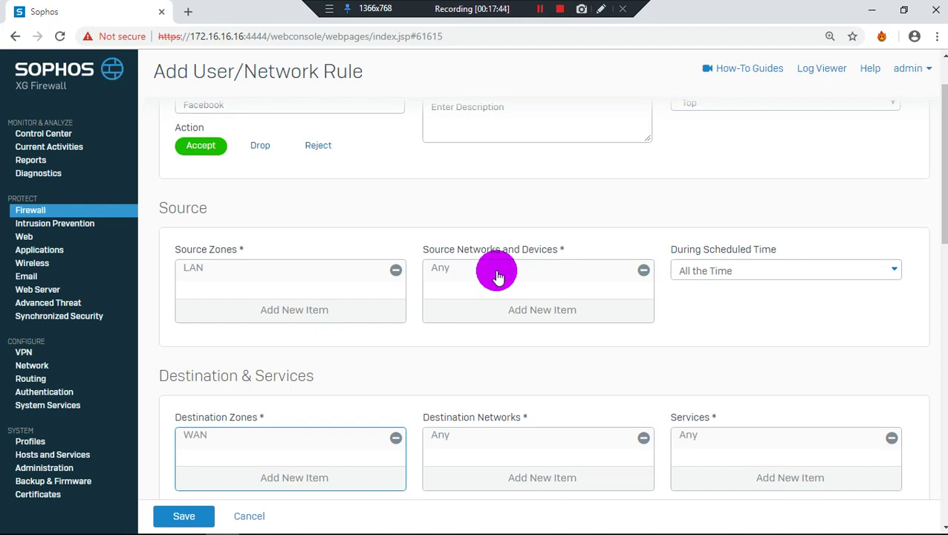
{"action": "scroll", "coordinate": [297, 305], "scroll_direction": "down", "scroll_amount": 1}
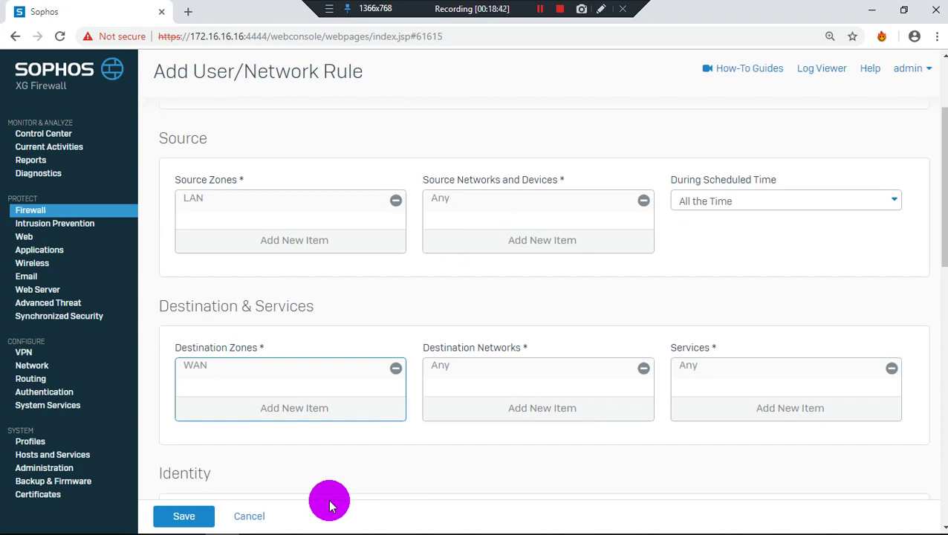
Browse the available services list and close it without changes
{"action": "left_click", "coordinate": [832, 372]}
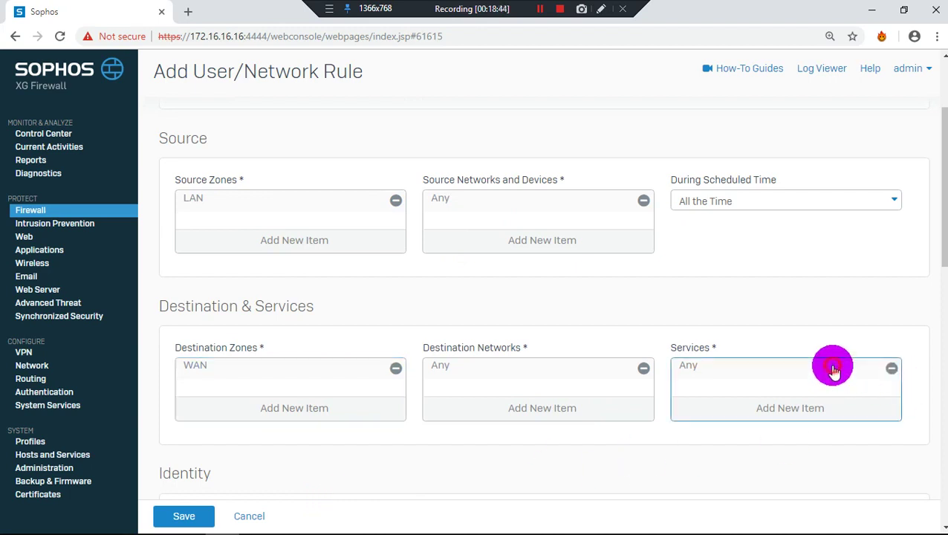
{"action": "scroll", "coordinate": [832, 371], "scroll_direction": "down", "scroll_amount": 2}
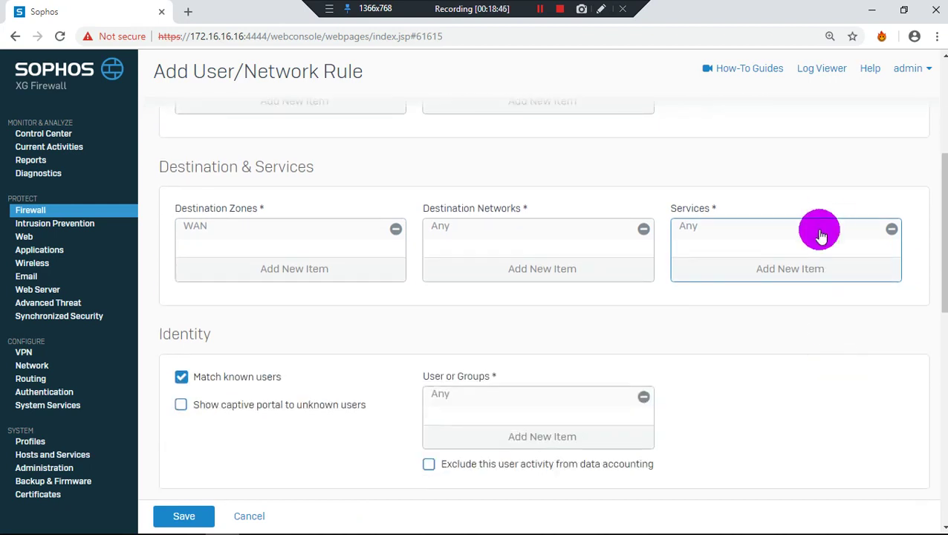
{"action": "left_click", "coordinate": [813, 275]}
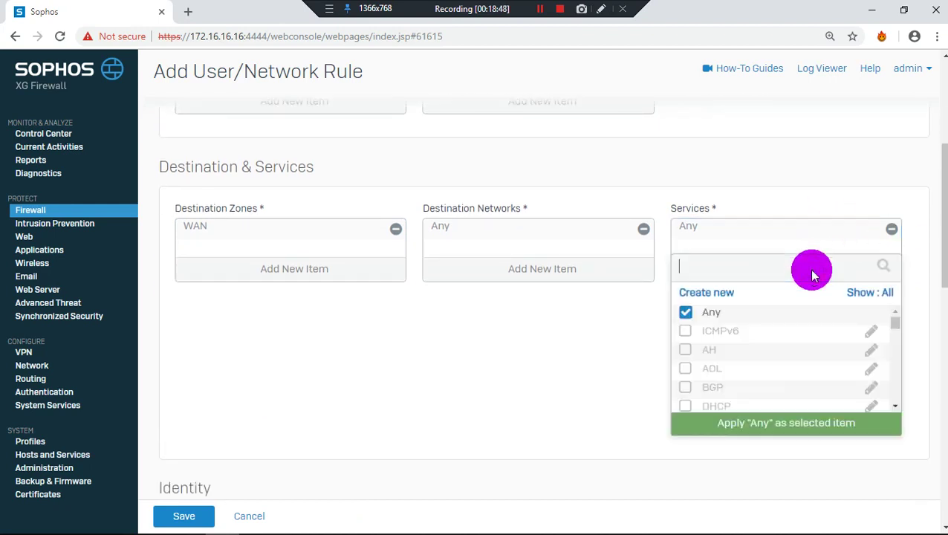
{"action": "scroll", "coordinate": [751, 360], "scroll_direction": "down", "scroll_amount": 5}
{"action": "scroll", "coordinate": [751, 367], "scroll_direction": "down", "scroll_amount": 8}
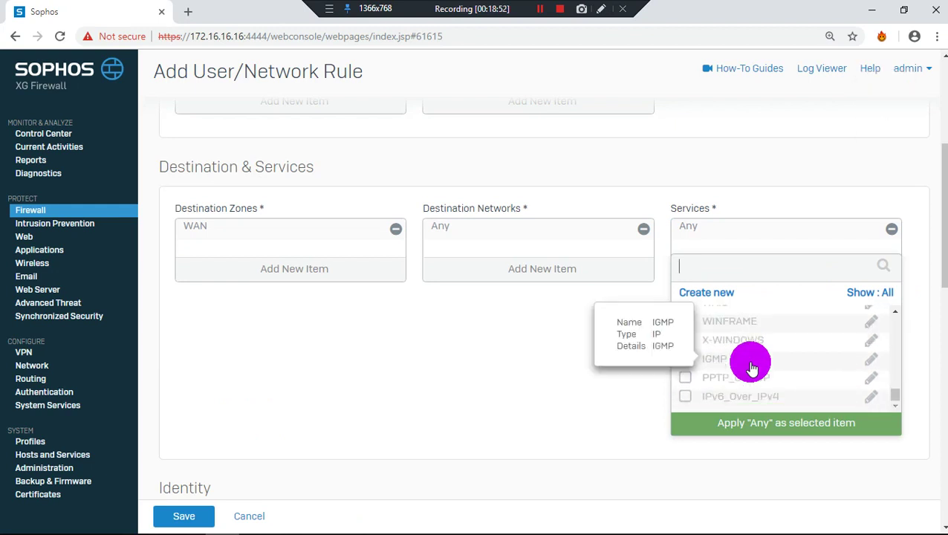
{"action": "scroll", "coordinate": [752, 367], "scroll_direction": "up", "scroll_amount": 15}
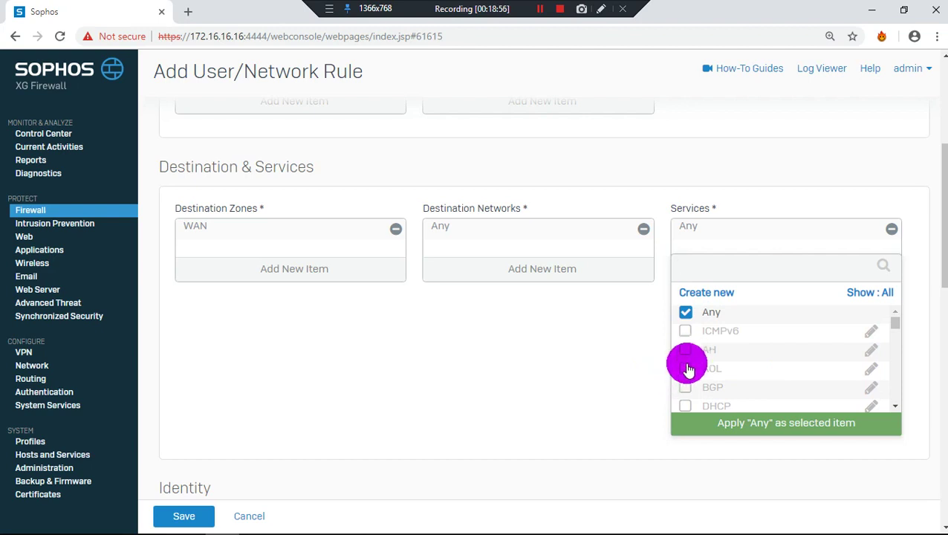
{"action": "scroll", "coordinate": [688, 369], "scroll_direction": "down", "scroll_amount": 3}
{"action": "scroll", "coordinate": [687, 368], "scroll_direction": "down", "scroll_amount": 3}
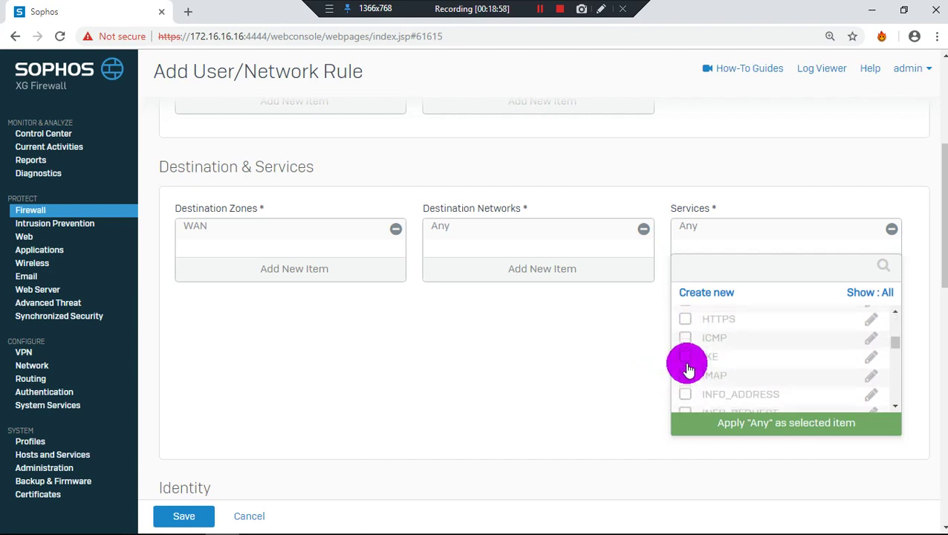
{"action": "scroll", "coordinate": [686, 363], "scroll_direction": "up", "scroll_amount": 3}
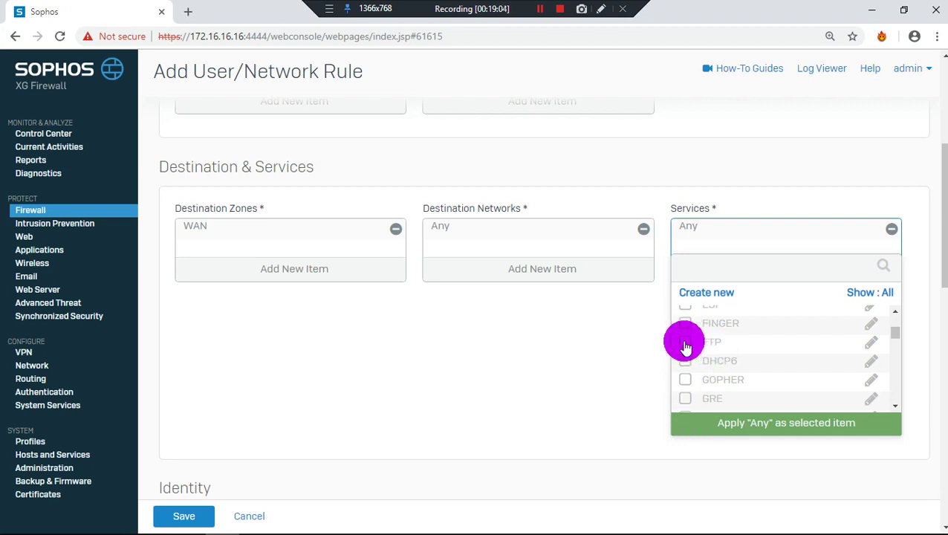
{"action": "left_click", "coordinate": [730, 422]}
Tick DHCP in the services list, then discard that choice
{"action": "scroll", "coordinate": [725, 360], "scroll_direction": "up", "scroll_amount": 3}
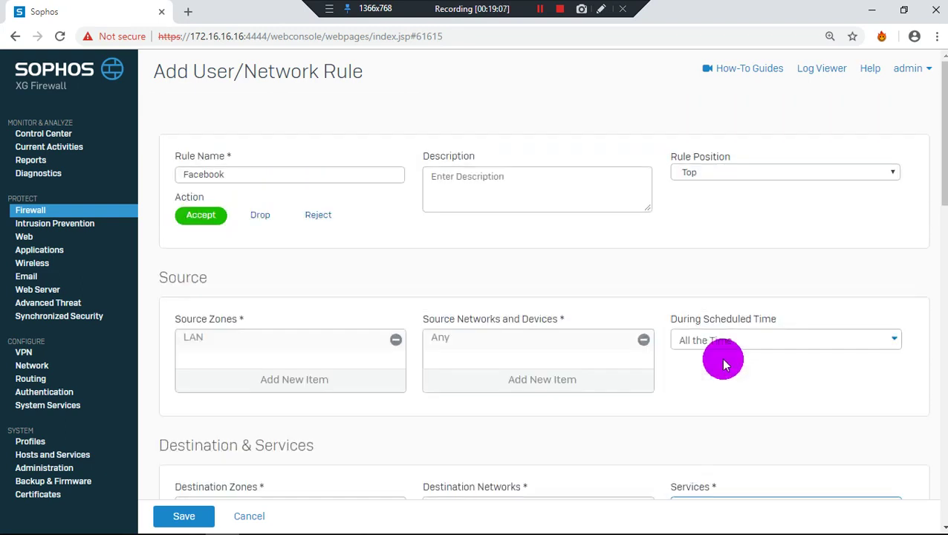
{"action": "scroll", "coordinate": [693, 393], "scroll_direction": "down", "scroll_amount": 3}
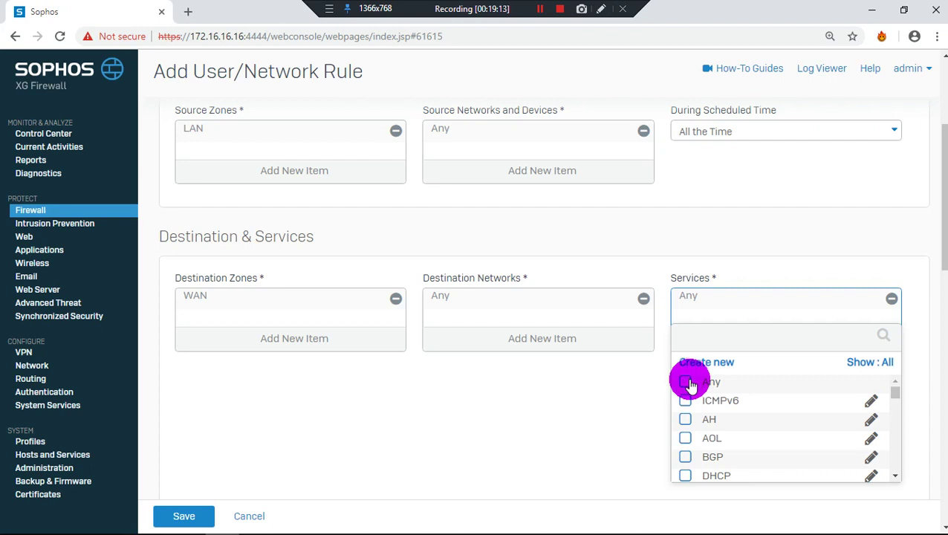
{"action": "scroll", "coordinate": [688, 382], "scroll_direction": "down", "scroll_amount": 2}
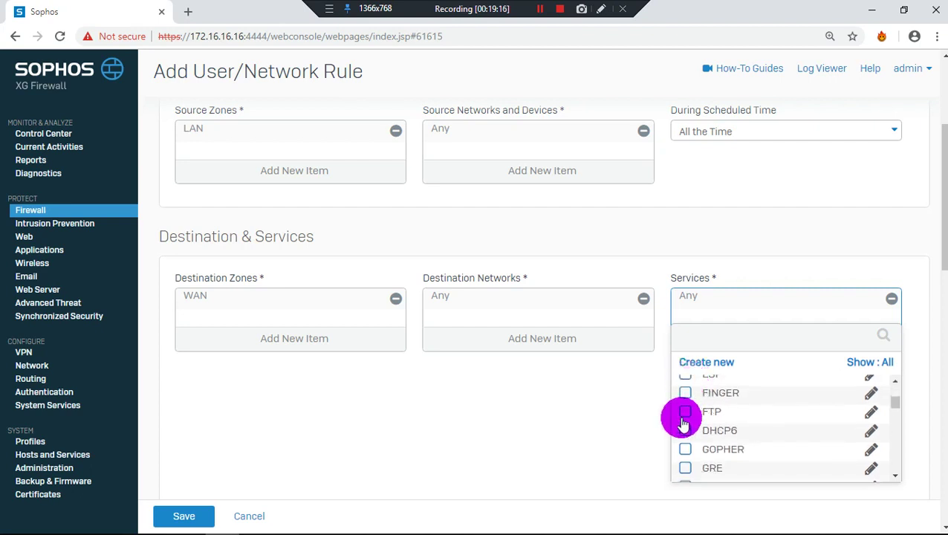
{"action": "scroll", "coordinate": [683, 435], "scroll_direction": "up", "scroll_amount": 2}
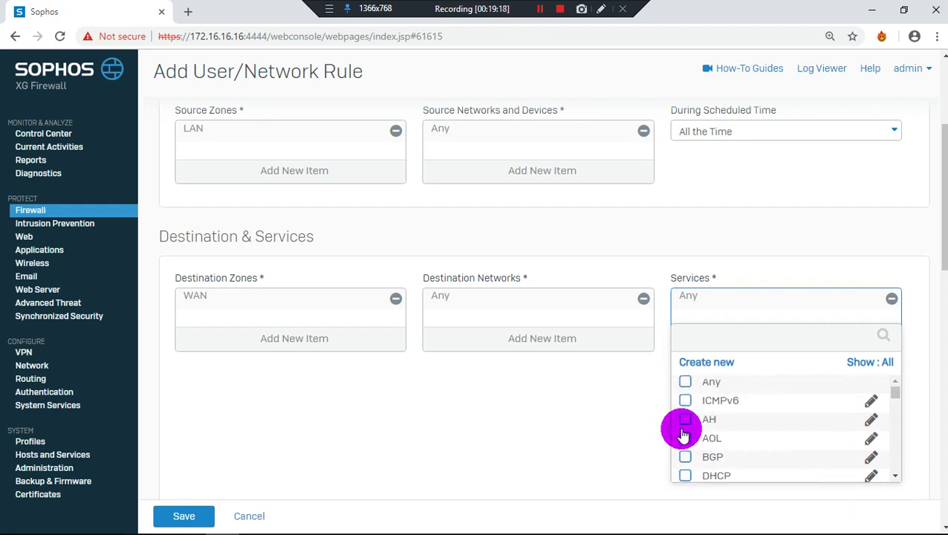
{"action": "scroll", "coordinate": [682, 435], "scroll_direction": "up", "scroll_amount": 2}
{"action": "scroll", "coordinate": [682, 435], "scroll_direction": "down", "scroll_amount": 4}
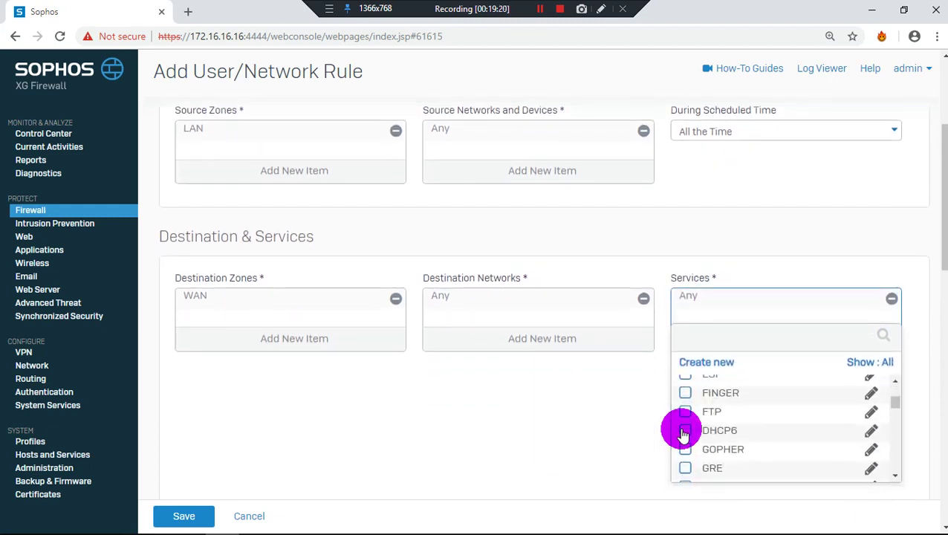
{"action": "scroll", "coordinate": [683, 434], "scroll_direction": "up", "scroll_amount": 2}
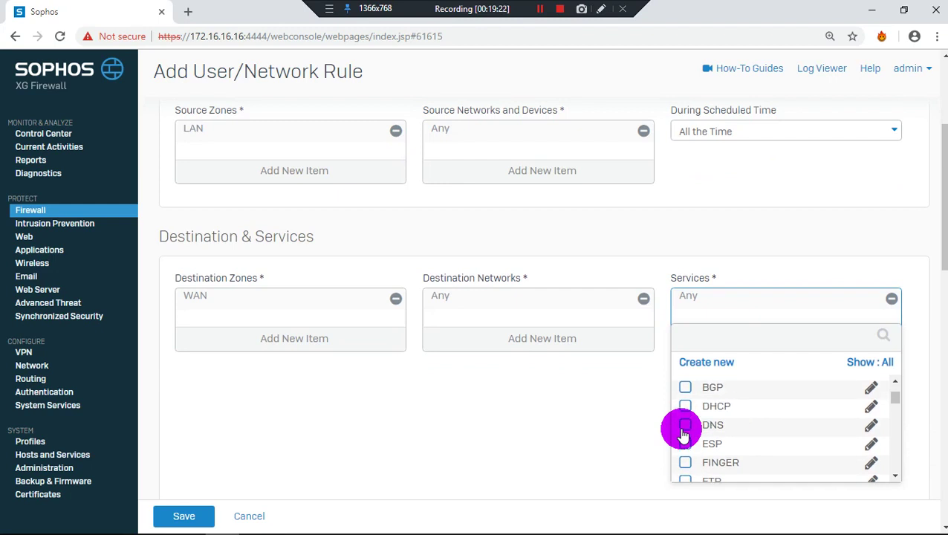
{"action": "left_click", "coordinate": [684, 409]}
{"action": "left_click", "coordinate": [639, 406]}
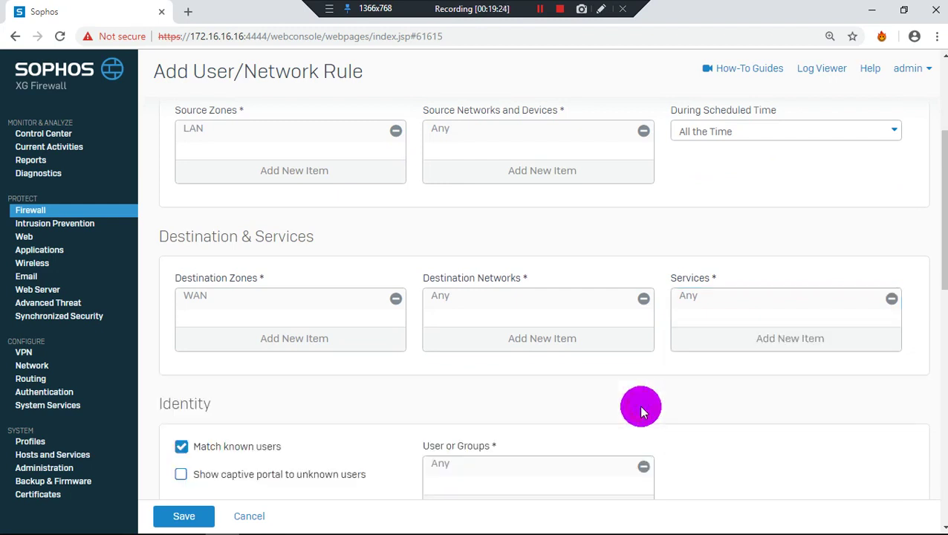
Replace Any with PING as the rule's service and apply it
{"action": "left_click", "coordinate": [799, 343]}
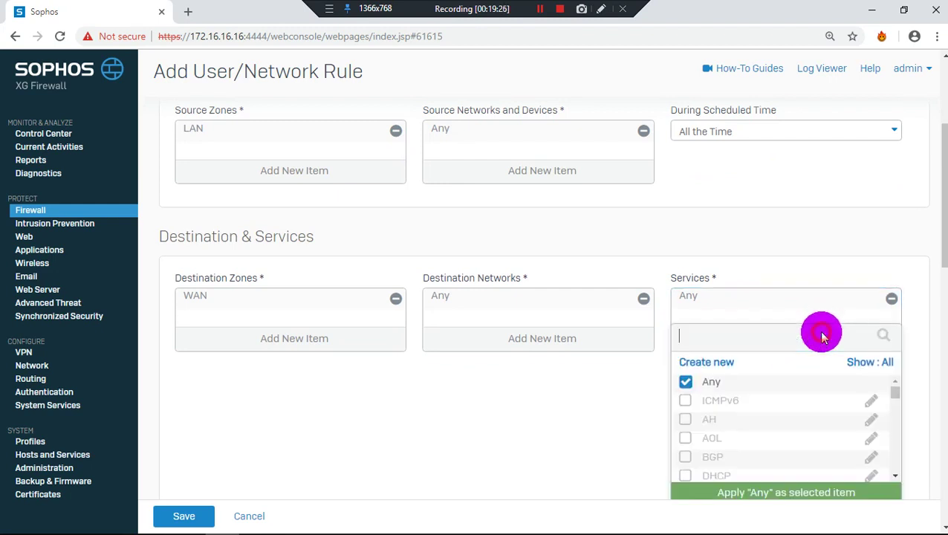
{"action": "scroll", "coordinate": [802, 343], "scroll_direction": "down", "scroll_amount": 1}
{"action": "left_click", "coordinate": [681, 355]}
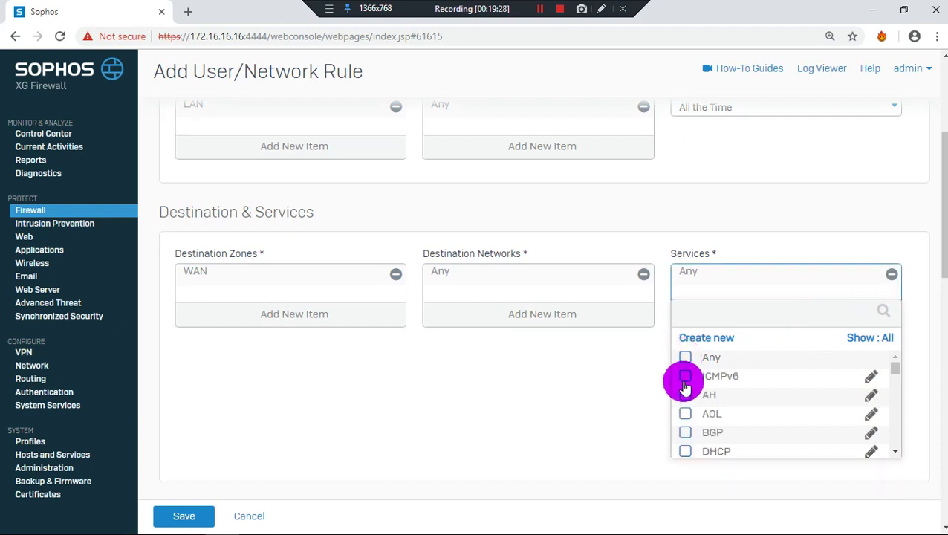
{"action": "scroll", "coordinate": [683, 386], "scroll_direction": "down", "scroll_amount": 3}
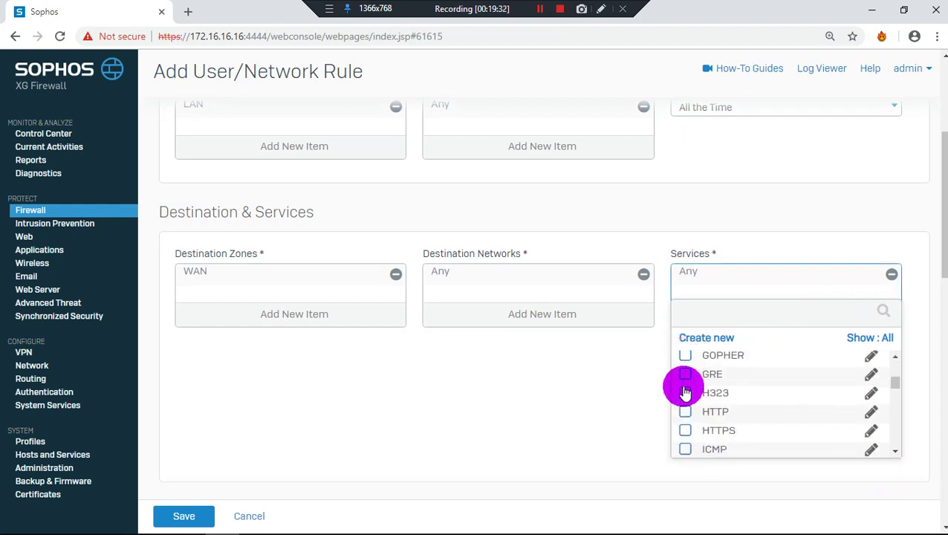
{"action": "scroll", "coordinate": [685, 391], "scroll_direction": "down", "scroll_amount": 3}
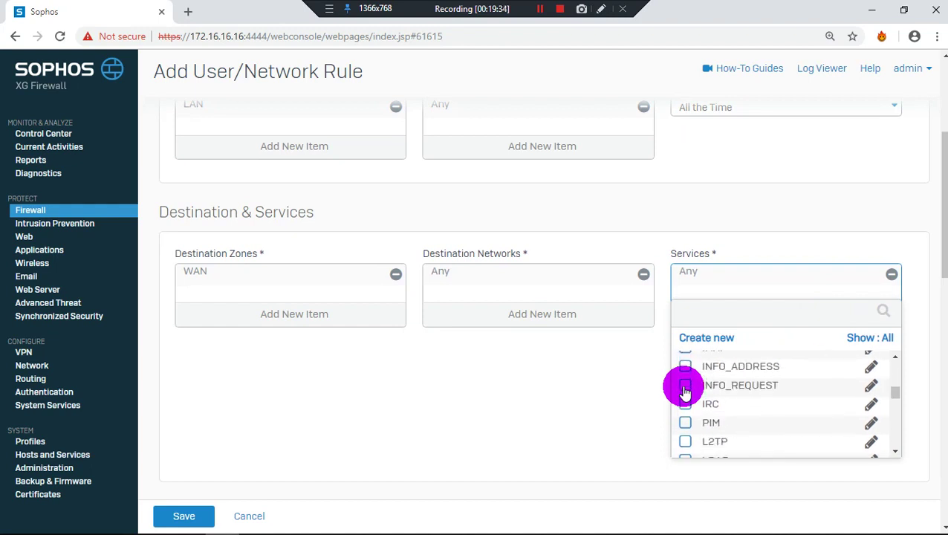
{"action": "scroll", "coordinate": [685, 391], "scroll_direction": "down", "scroll_amount": 1}
{"action": "scroll", "coordinate": [685, 392], "scroll_direction": "down", "scroll_amount": 1}
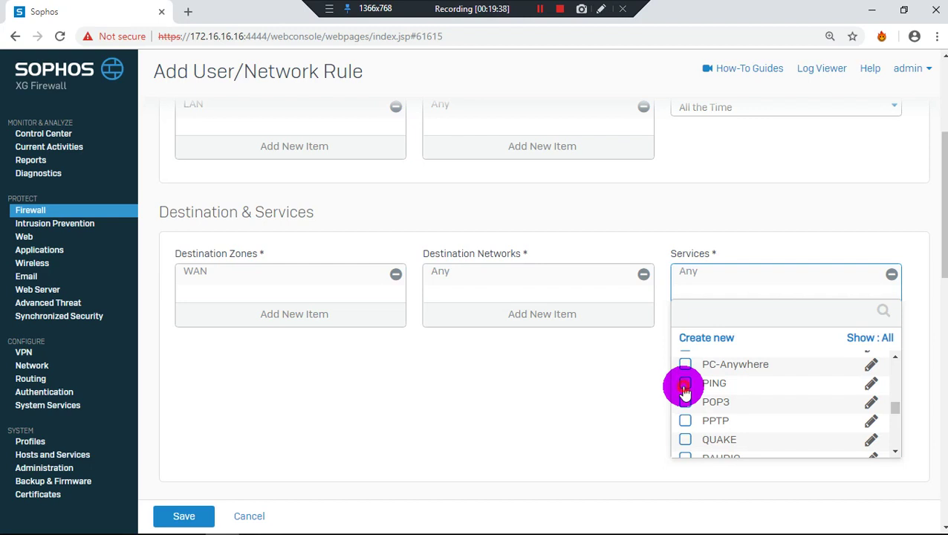
{"action": "left_click", "coordinate": [684, 383]}
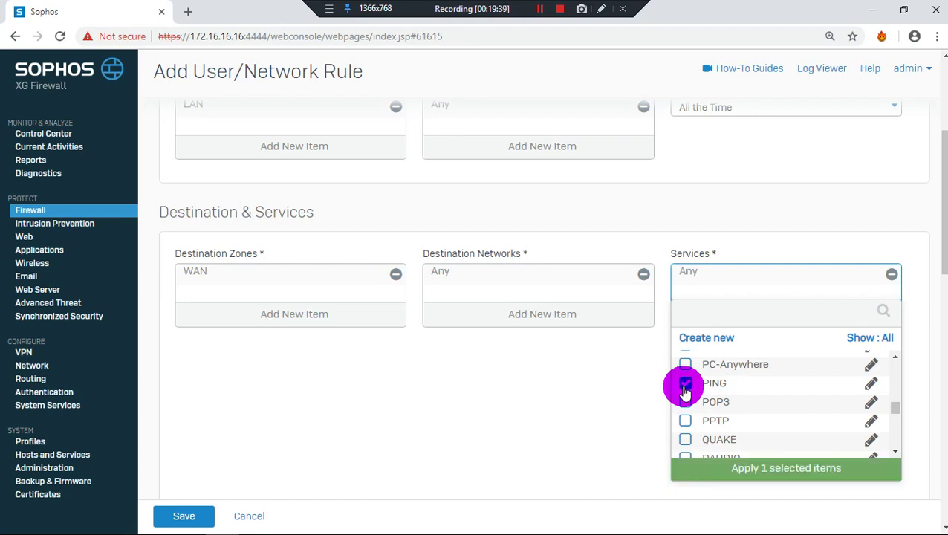
{"action": "left_click", "coordinate": [750, 473]}
Tick DHCP in the services list and apply it as a second service beside PING
{"action": "left_click", "coordinate": [772, 325]}
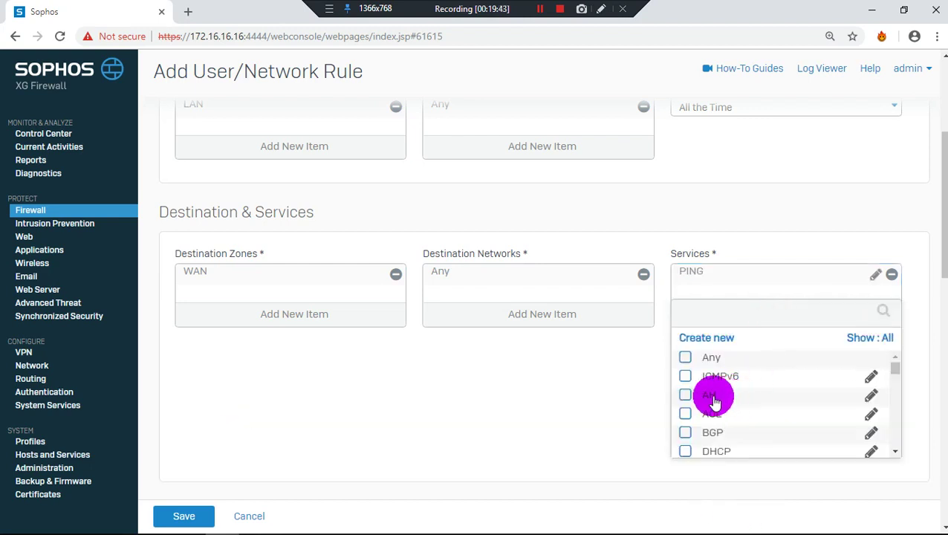
{"action": "scroll", "coordinate": [713, 397], "scroll_direction": "up", "scroll_amount": 2}
{"action": "scroll", "coordinate": [724, 443], "scroll_direction": "down", "scroll_amount": 2}
{"action": "scroll", "coordinate": [724, 407], "scroll_direction": "down", "scroll_amount": 3}
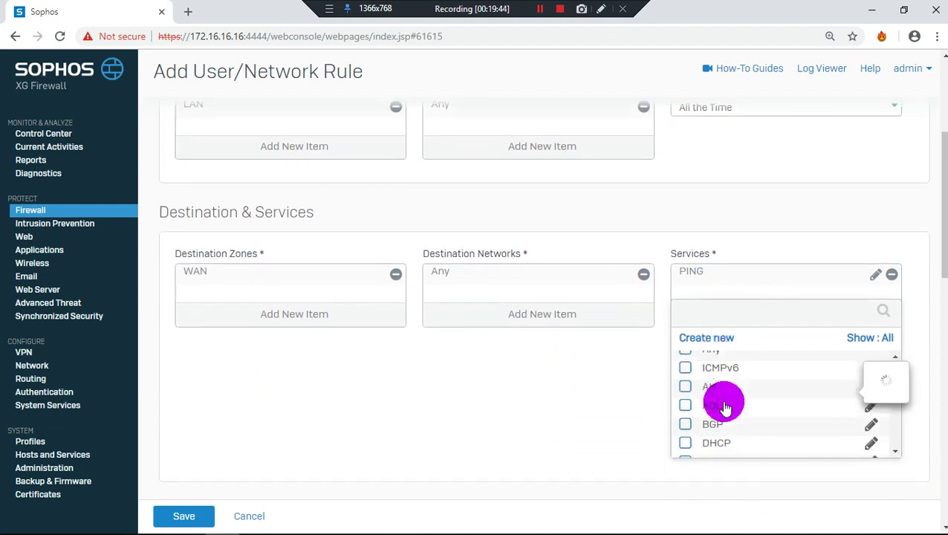
{"action": "scroll", "coordinate": [725, 407], "scroll_direction": "down", "scroll_amount": 4}
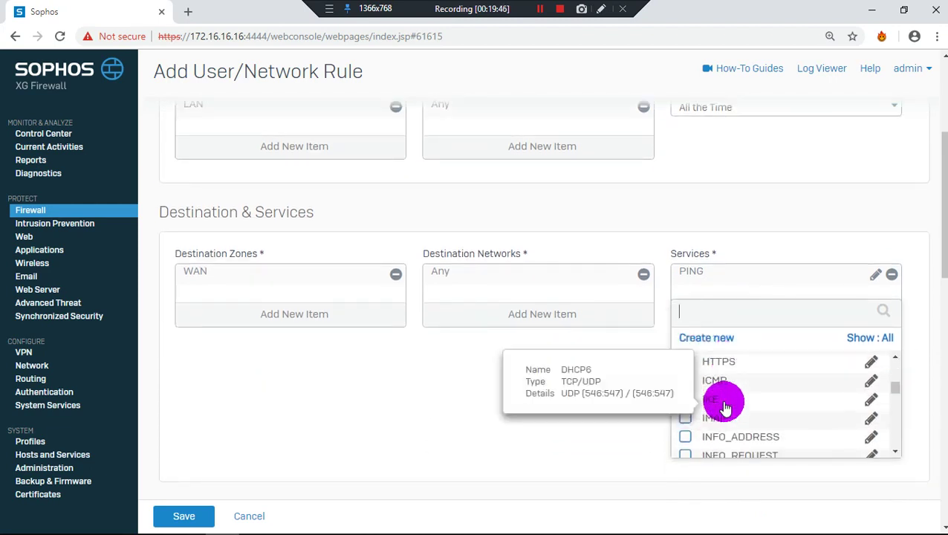
{"action": "scroll", "coordinate": [687, 420], "scroll_direction": "down", "scroll_amount": 4}
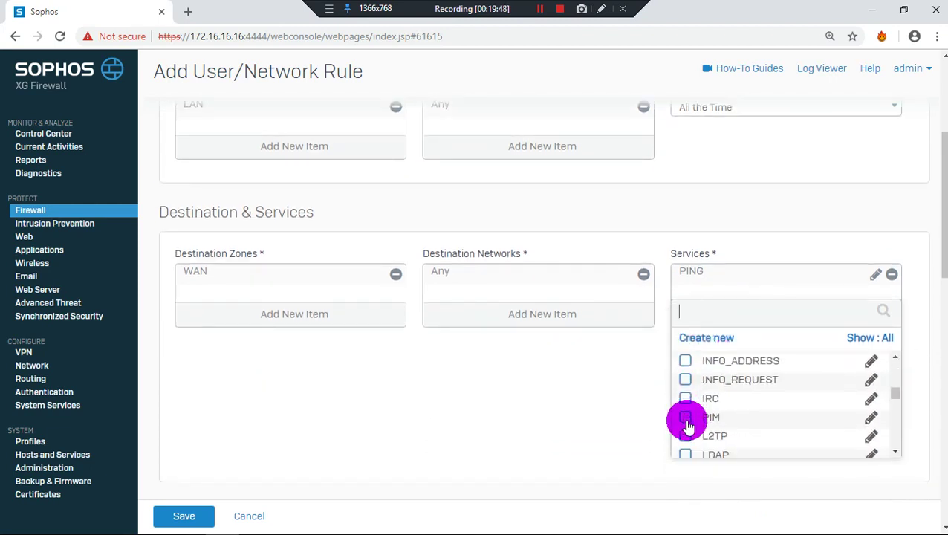
{"action": "scroll", "coordinate": [687, 424], "scroll_direction": "up", "scroll_amount": 8}
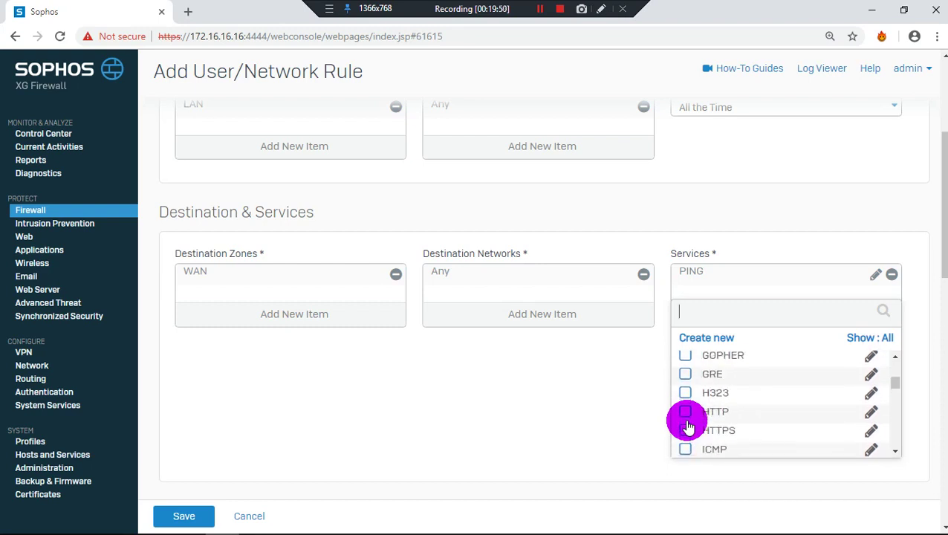
{"action": "scroll", "coordinate": [687, 419], "scroll_direction": "up", "scroll_amount": 2}
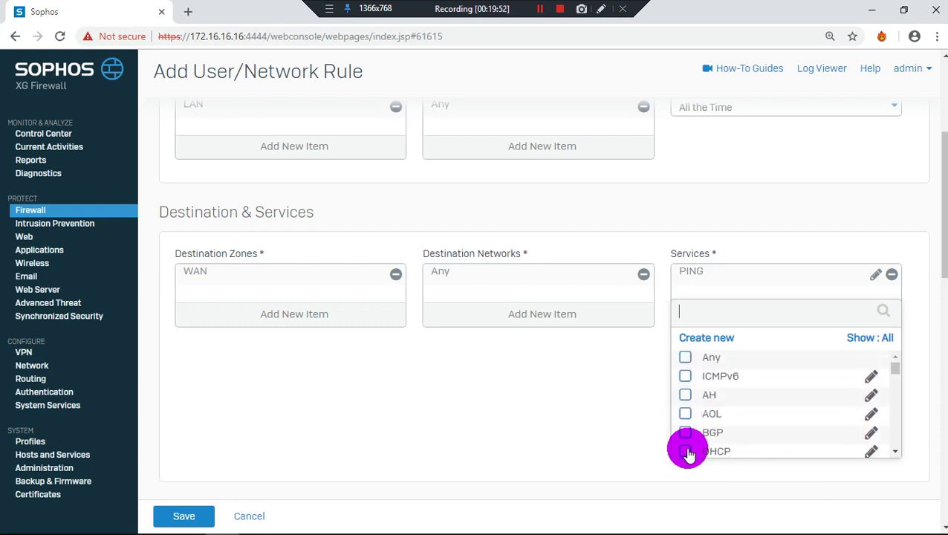
{"action": "left_click", "coordinate": [685, 448]}
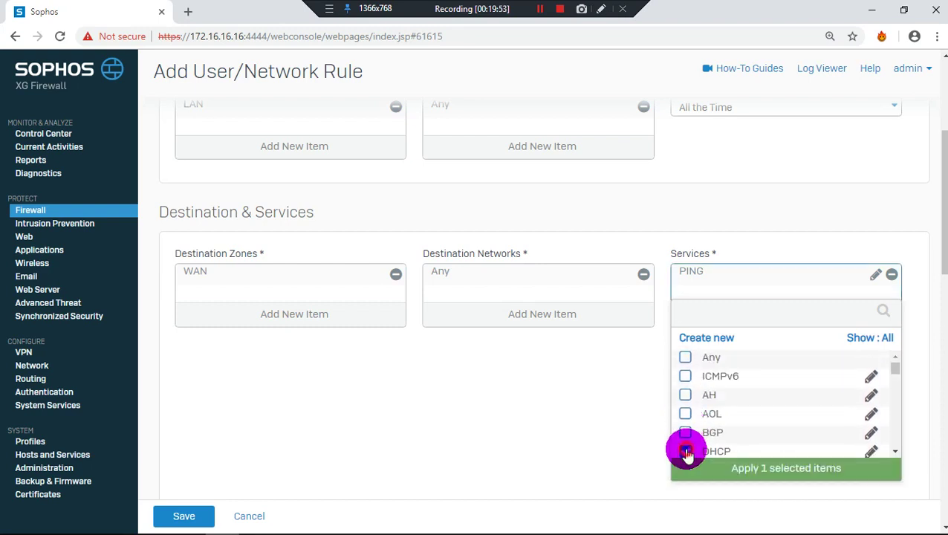
{"action": "left_click", "coordinate": [758, 474]}
{"action": "scroll", "coordinate": [684, 385], "scroll_direction": "down", "scroll_amount": 3}
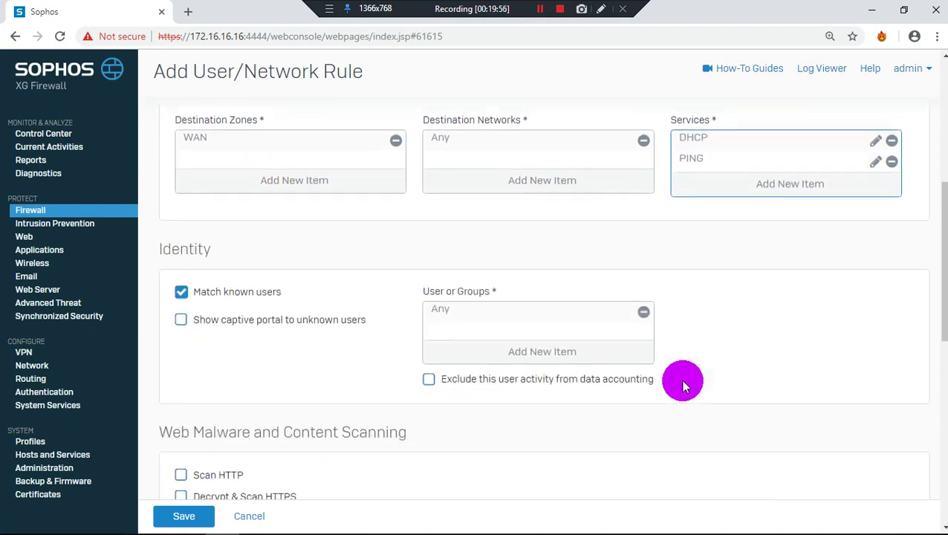
{"action": "scroll", "coordinate": [683, 384], "scroll_direction": "down", "scroll_amount": 2}
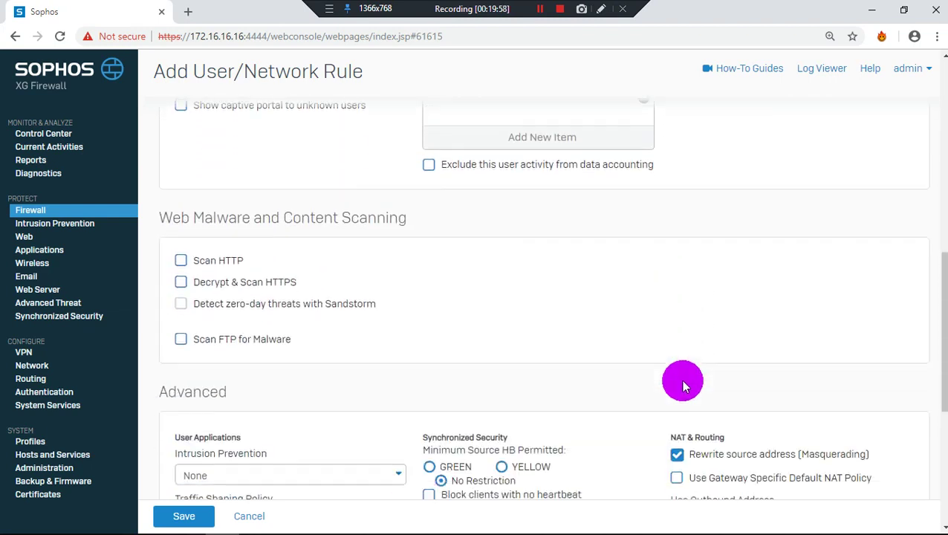
{"action": "scroll", "coordinate": [683, 385], "scroll_direction": "up", "scroll_amount": 2}
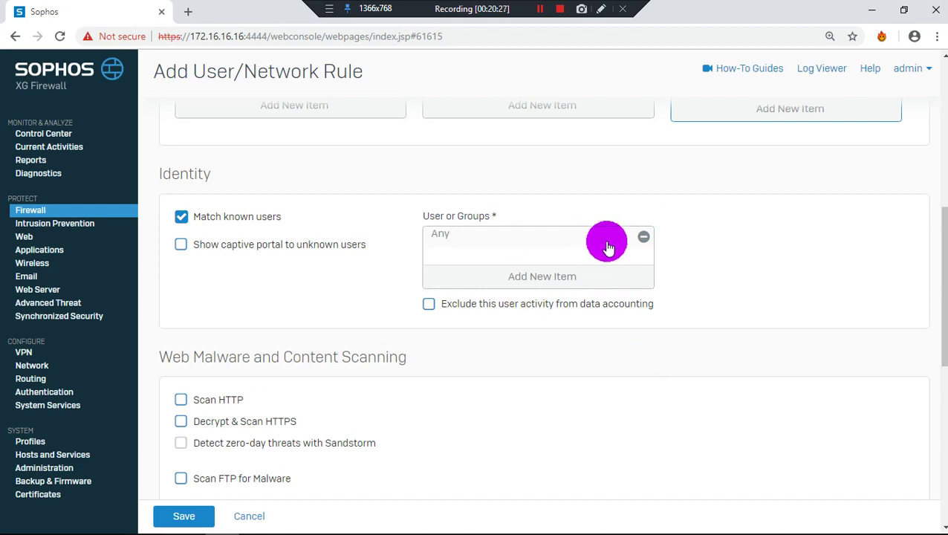
{"action": "scroll", "coordinate": [532, 319], "scroll_direction": "down", "scroll_amount": 1}
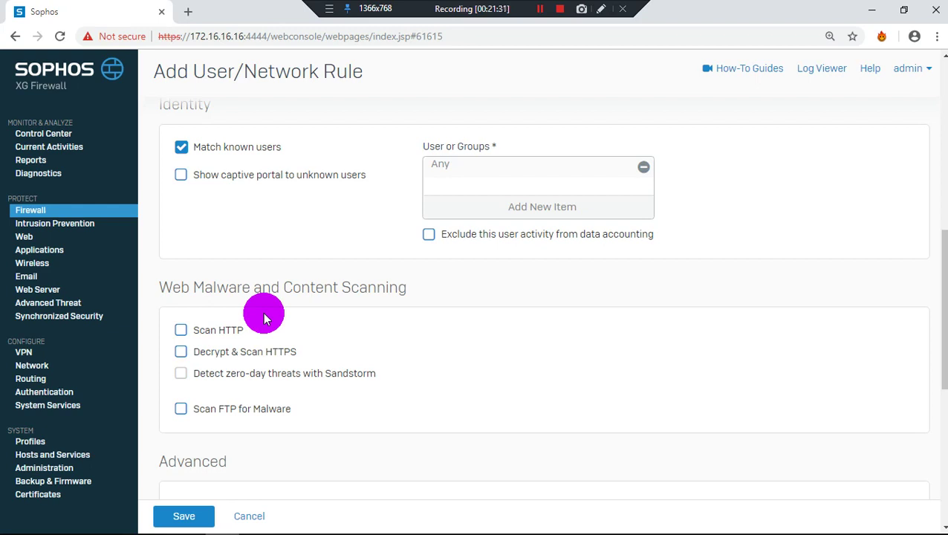
Tick Scan HTTP, Decrypt & Scan HTTPS, Sandstorm zero-day detection and Scan FTP for Malware
{"action": "left_click", "coordinate": [182, 331]}
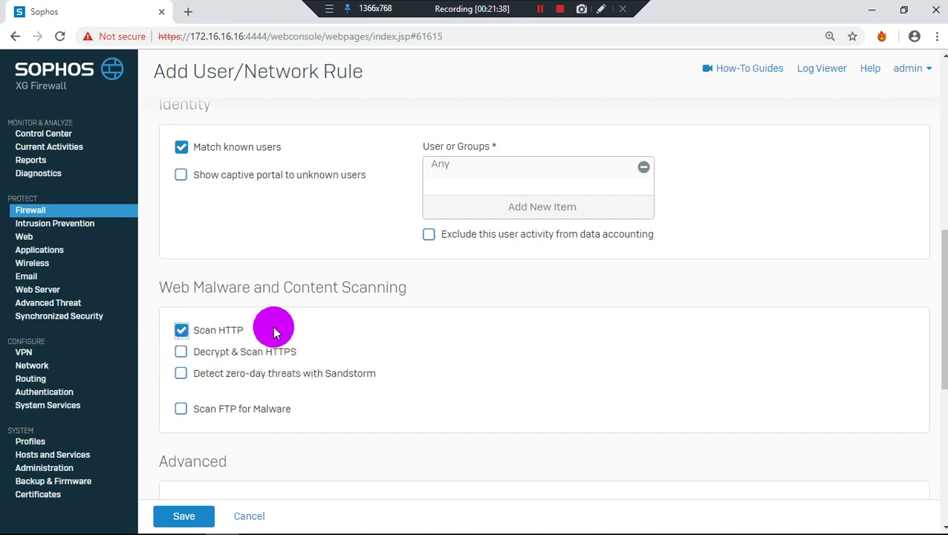
{"action": "left_click", "coordinate": [180, 352]}
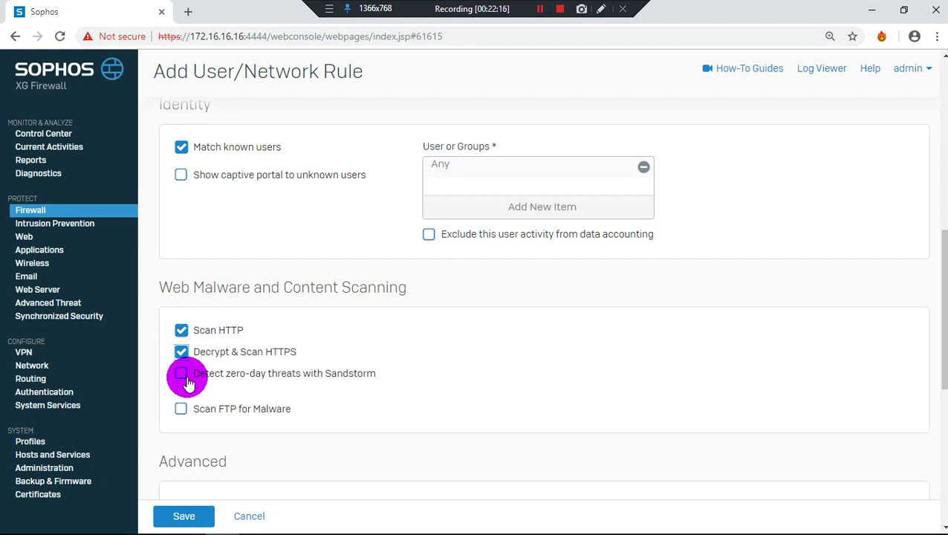
{"action": "left_click", "coordinate": [187, 381]}
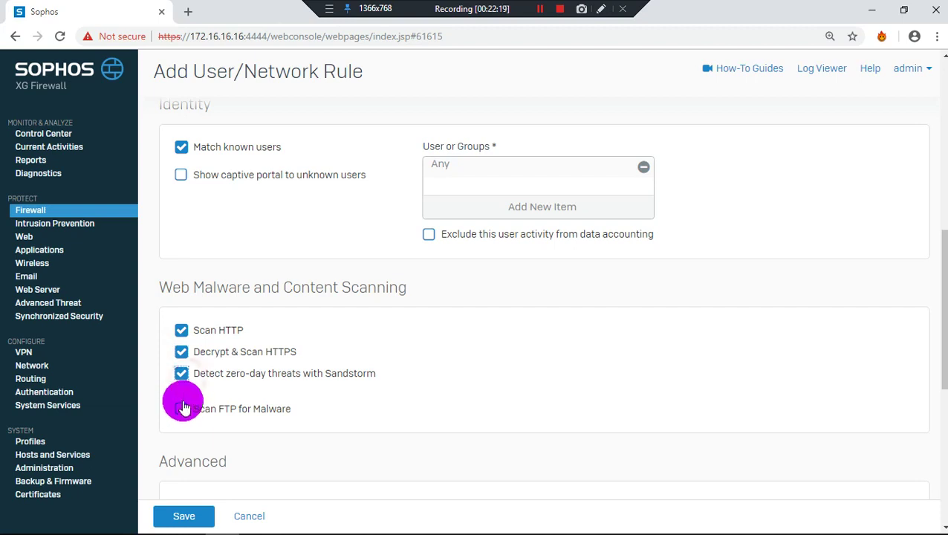
{"action": "left_click", "coordinate": [181, 409]}
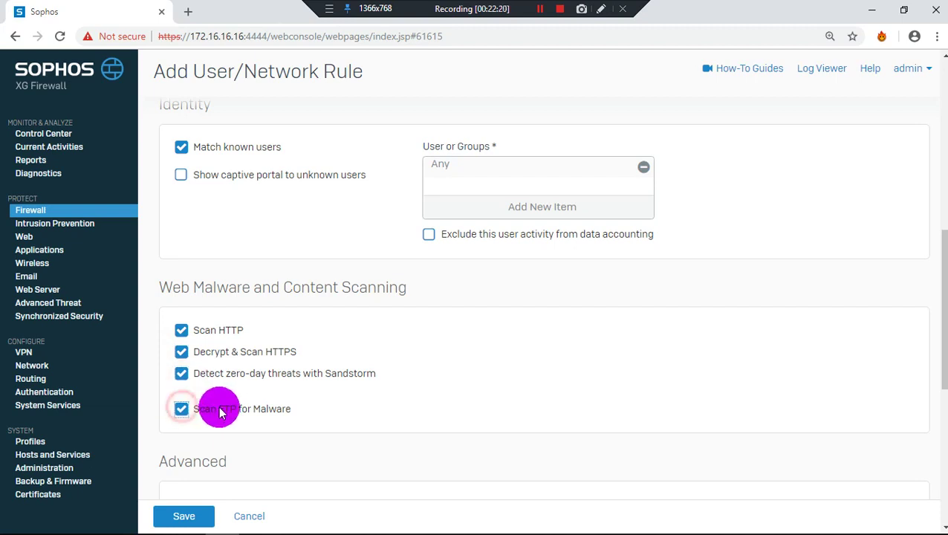
{"action": "scroll", "coordinate": [221, 411], "scroll_direction": "down", "scroll_amount": 3}
{"action": "scroll", "coordinate": [220, 413], "scroll_direction": "down", "scroll_amount": 1}
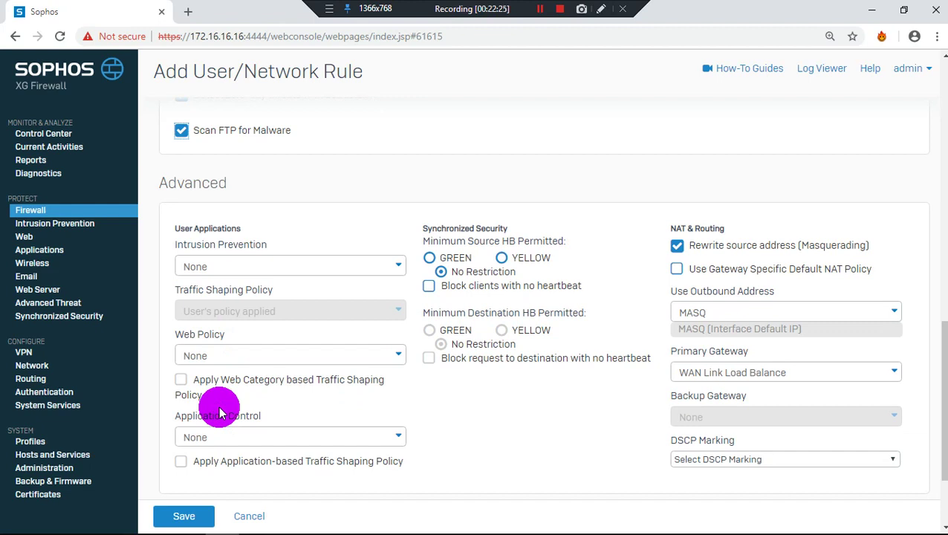
Choose Create new from the Intrusion Prevention dropdown to start a new IPS policy
{"action": "left_click", "coordinate": [285, 266]}
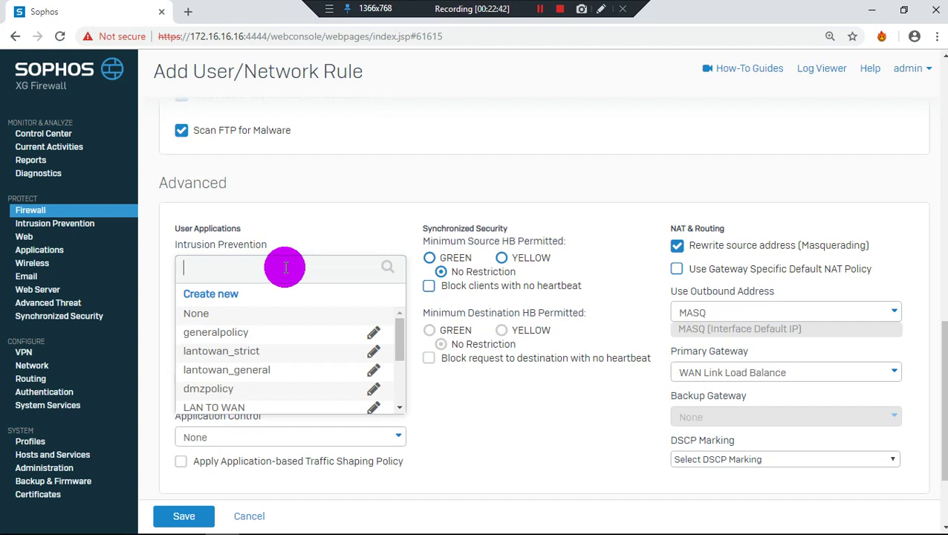
{"action": "scroll", "coordinate": [278, 368], "scroll_direction": "down", "scroll_amount": 4}
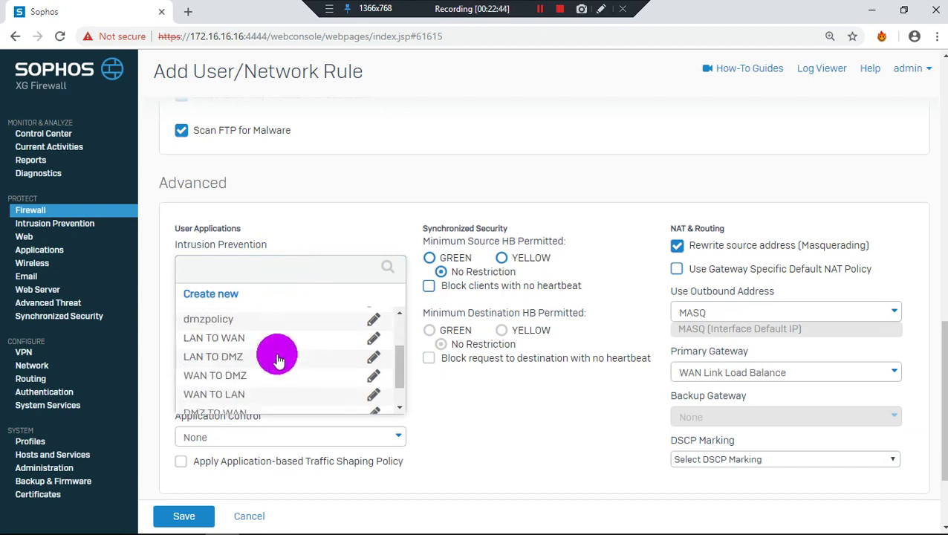
{"action": "scroll", "coordinate": [223, 360], "scroll_direction": "up", "scroll_amount": 7}
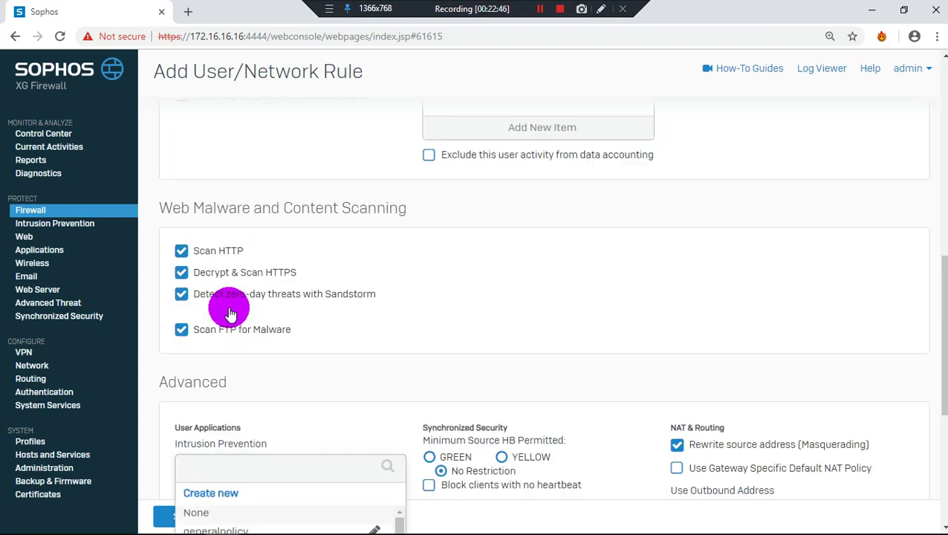
{"action": "scroll", "coordinate": [227, 349], "scroll_direction": "down", "scroll_amount": 2}
{"action": "left_click", "coordinate": [217, 364]}
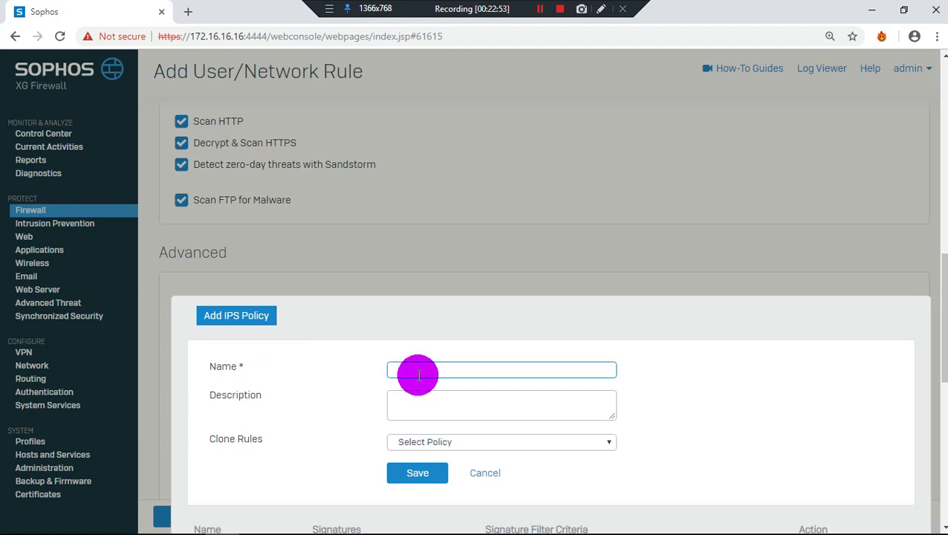
Name the new IPS policy myips, clone its rules from WAN TO DMZ, and save it
{"action": "type", "text": "gwips"}
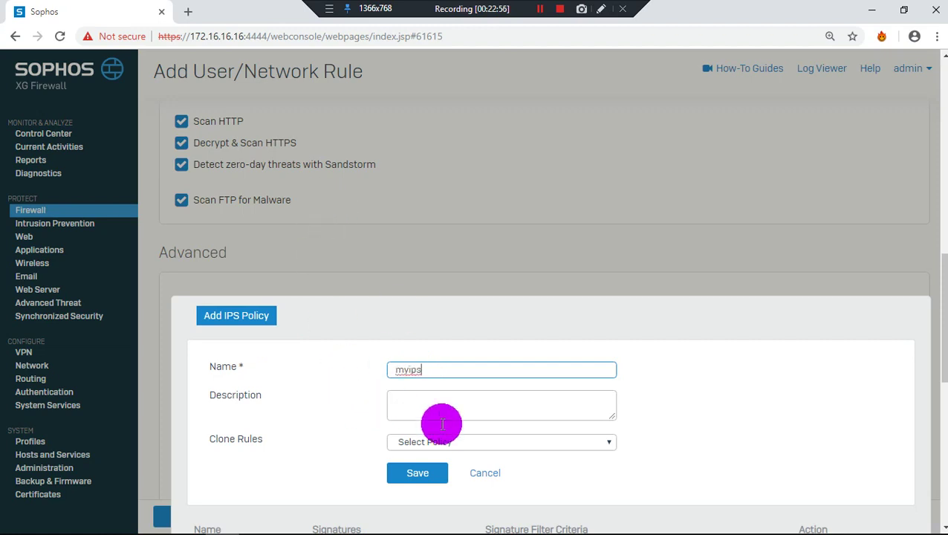
{"action": "left_click", "coordinate": [458, 441]}
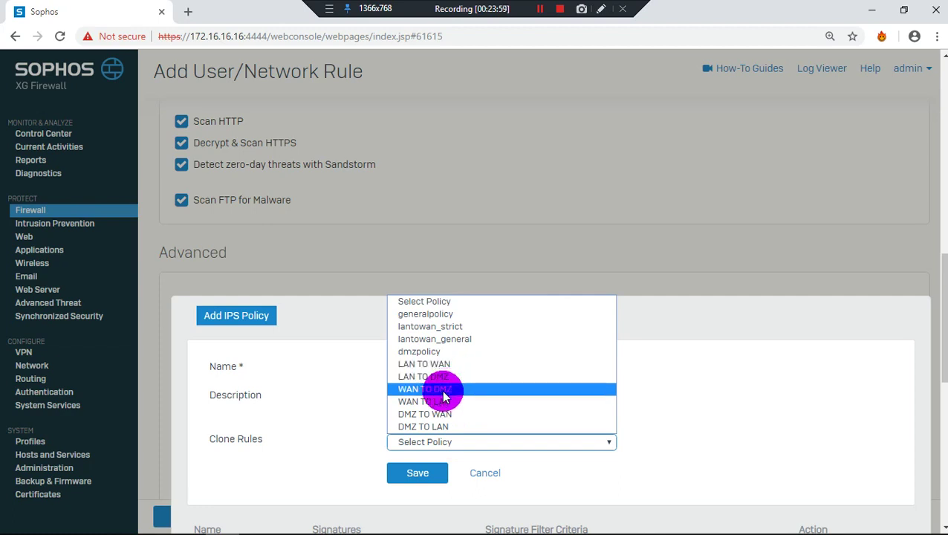
{"action": "left_click", "coordinate": [444, 389]}
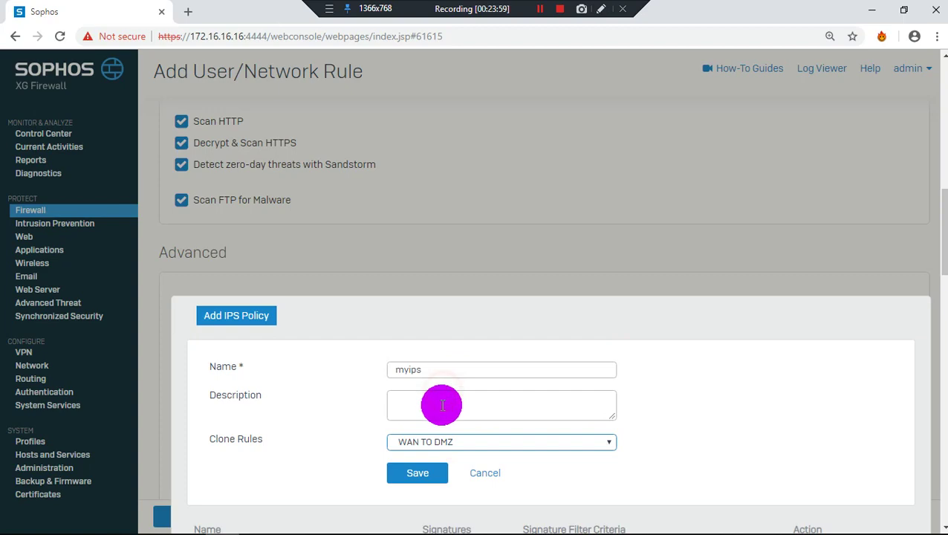
{"action": "left_click", "coordinate": [417, 474]}
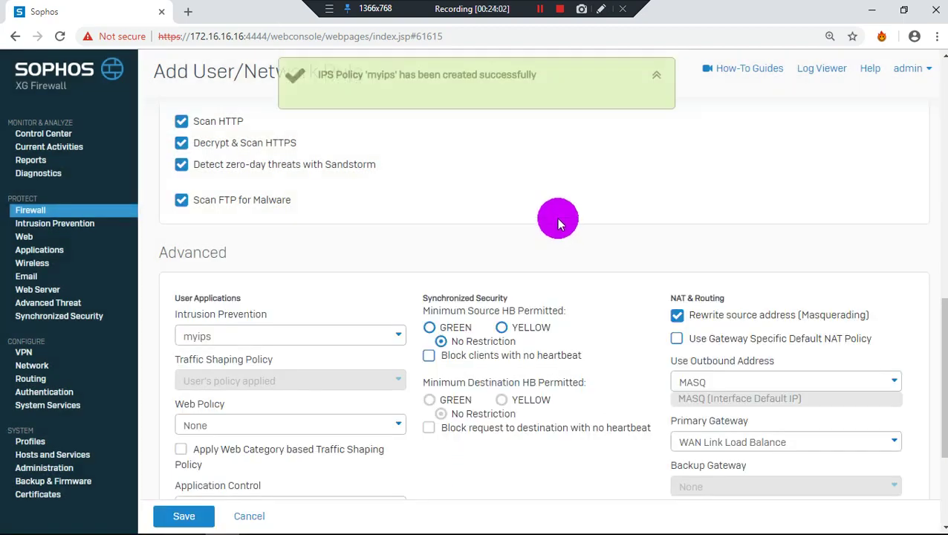
{"action": "scroll", "coordinate": [386, 300], "scroll_direction": "down", "scroll_amount": 3}
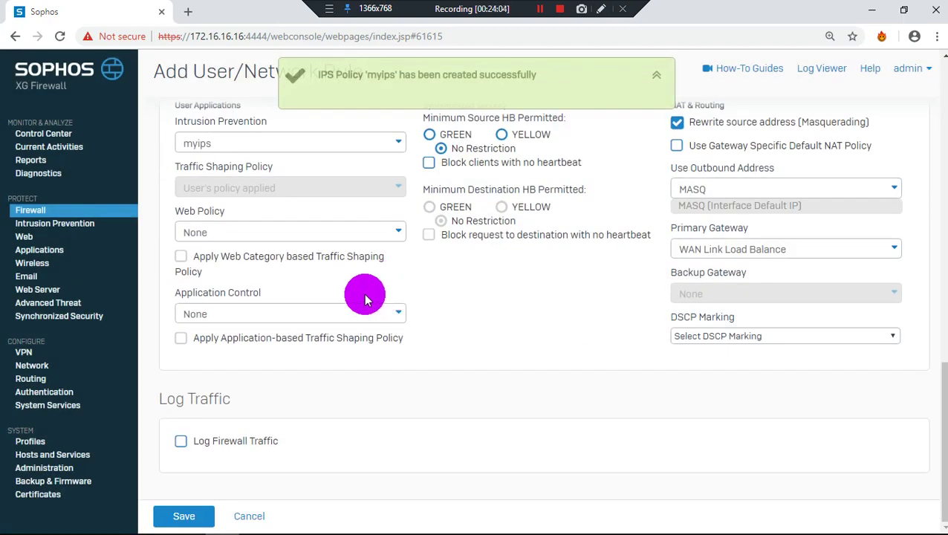
Open the rule's Web Policy dropdown and scroll through the available web policies
{"action": "scroll", "coordinate": [368, 297], "scroll_direction": "up", "scroll_amount": 1}
{"action": "left_click", "coordinate": [357, 304]}
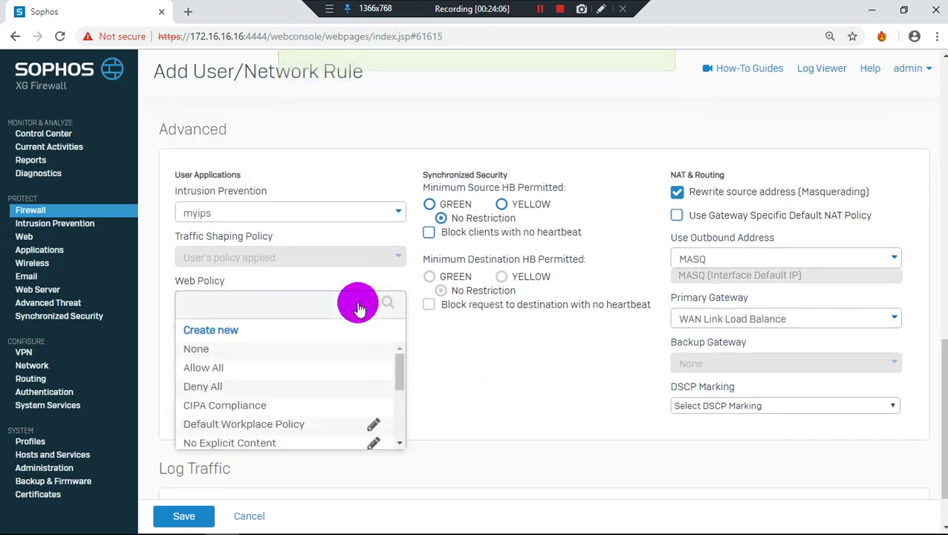
{"action": "scroll", "coordinate": [340, 381], "scroll_direction": "down", "scroll_amount": 1}
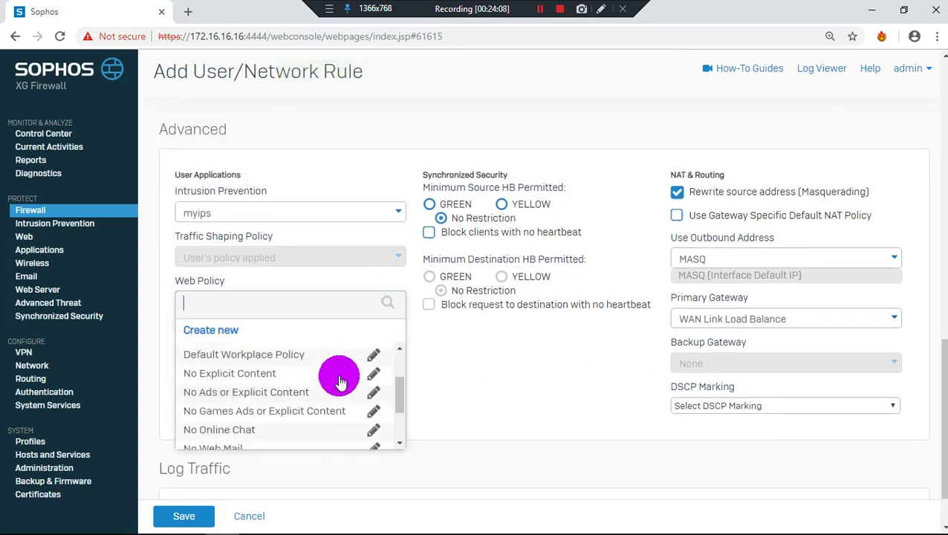
{"action": "scroll", "coordinate": [340, 381], "scroll_direction": "down", "scroll_amount": 1}
{"action": "scroll", "coordinate": [340, 381], "scroll_direction": "down", "scroll_amount": 1}
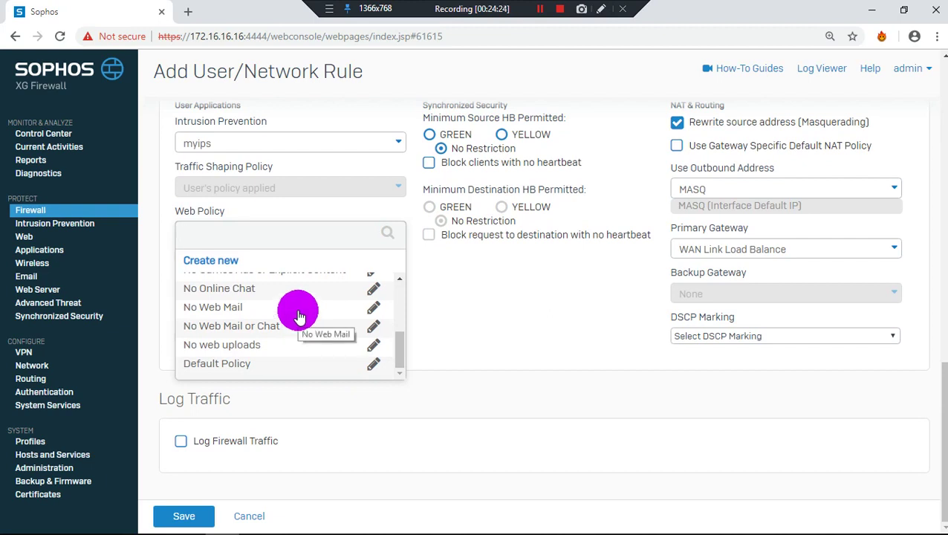
{"action": "scroll", "coordinate": [355, 332], "scroll_direction": "up", "scroll_amount": 5}
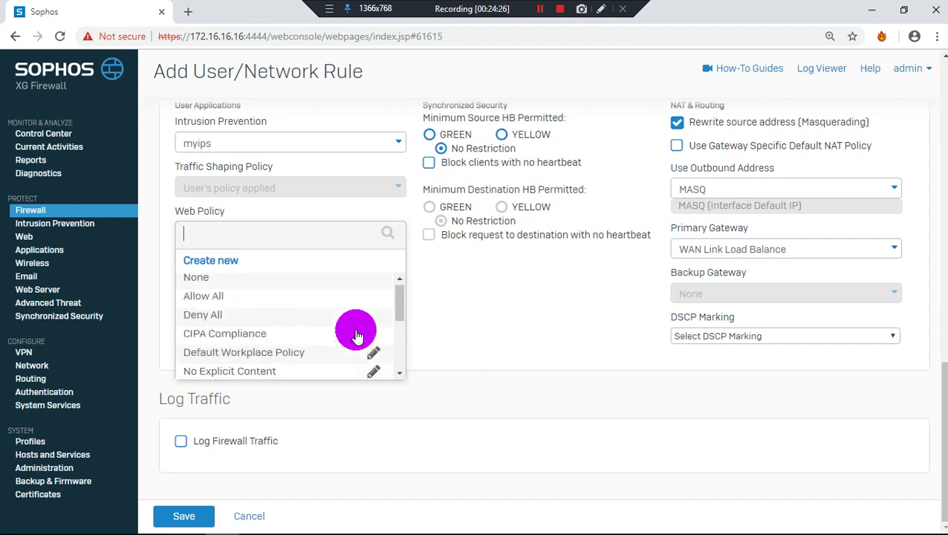
{"action": "scroll", "coordinate": [356, 336], "scroll_direction": "down", "scroll_amount": 1}
{"action": "scroll", "coordinate": [357, 336], "scroll_direction": "down", "scroll_amount": 1}
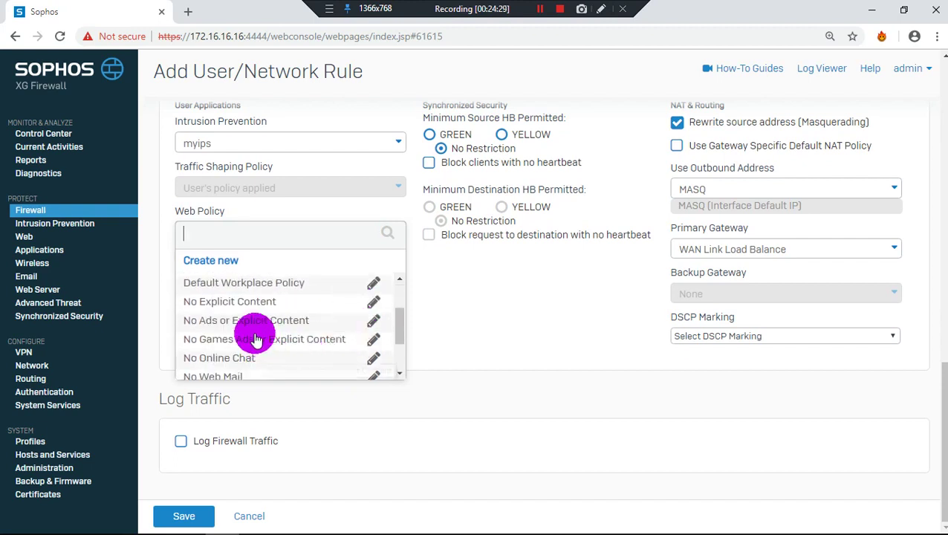
Edit the No Online Chat web policy and browse the users list for its first rule without changes
{"action": "left_click", "coordinate": [373, 358]}
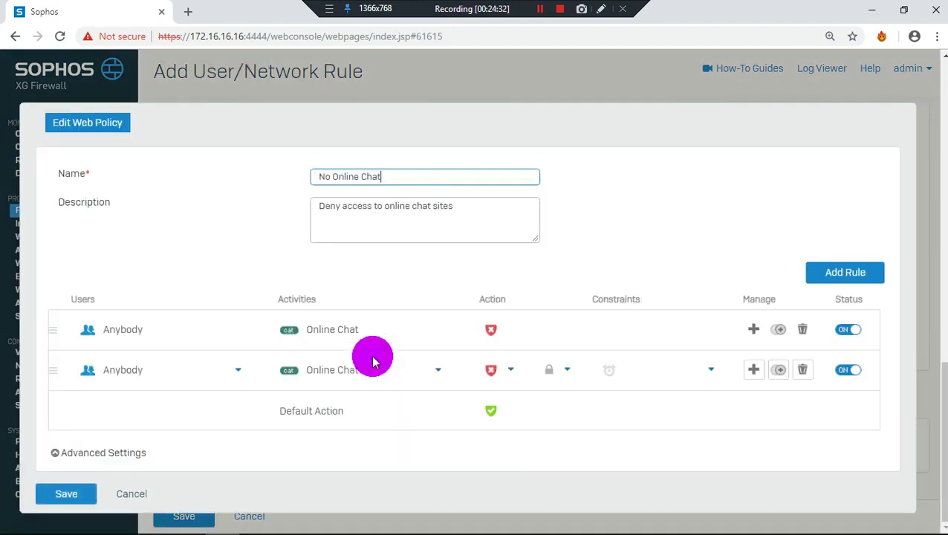
{"action": "left_click", "coordinate": [153, 332]}
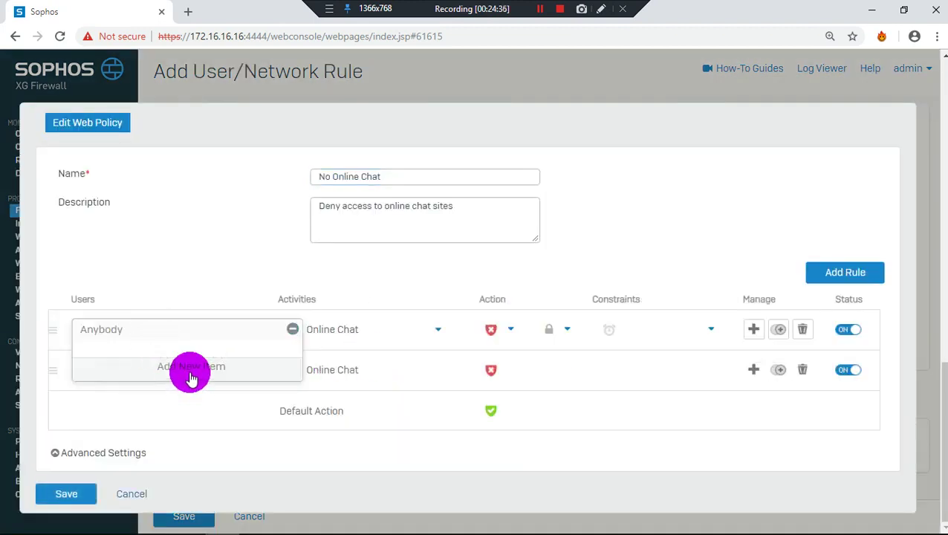
{"action": "left_click", "coordinate": [188, 369]}
{"action": "scroll", "coordinate": [178, 445], "scroll_direction": "down", "scroll_amount": 1}
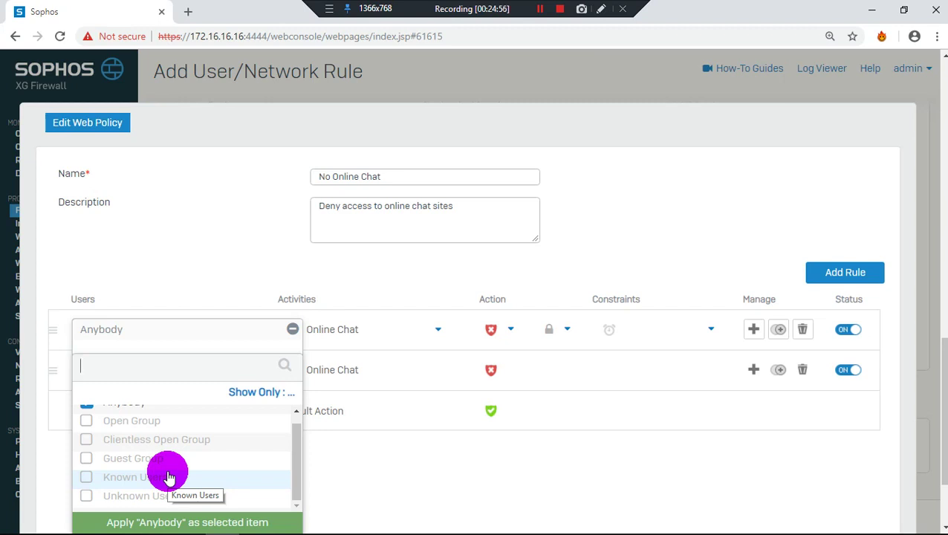
{"action": "left_click", "coordinate": [667, 451]}
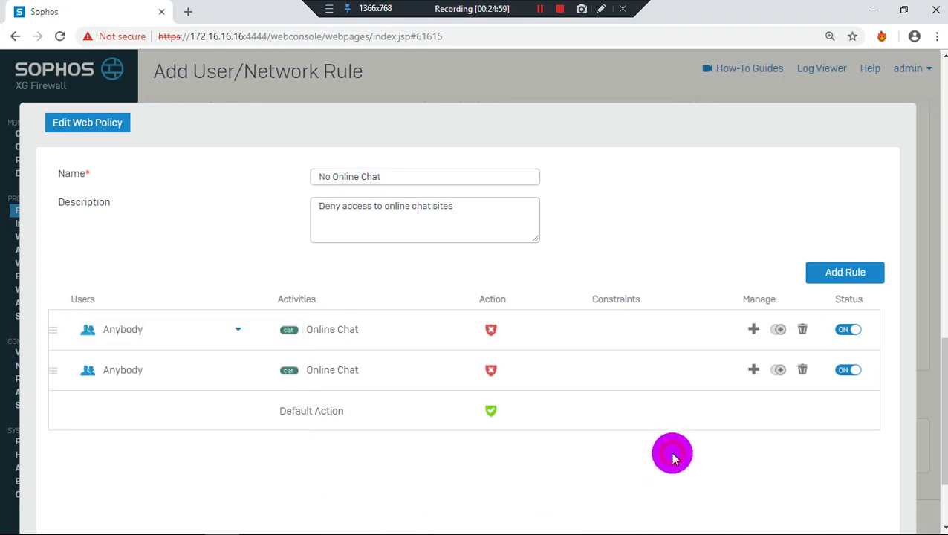
Try a new rule above with a content filter and blocked action, then cancel the web policy edits
{"action": "left_click", "coordinate": [755, 330]}
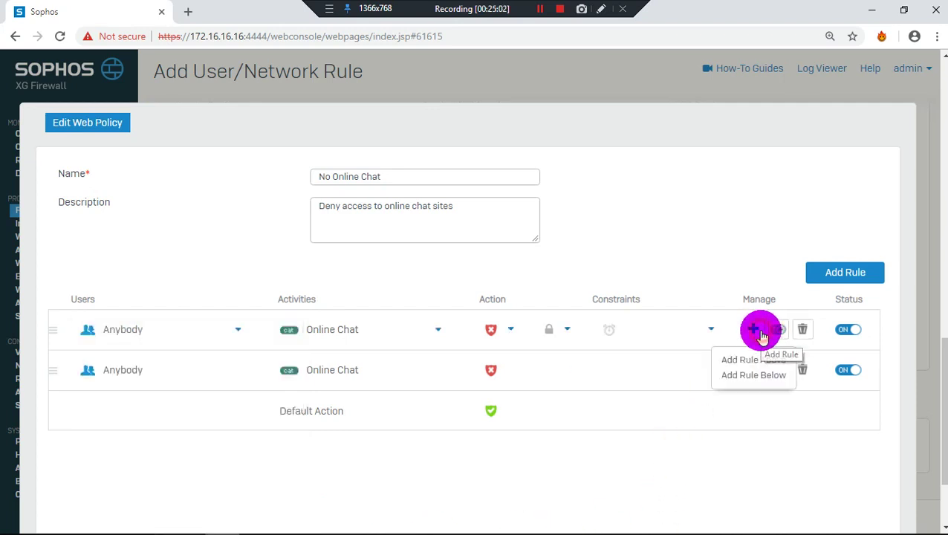
{"action": "left_click", "coordinate": [753, 360]}
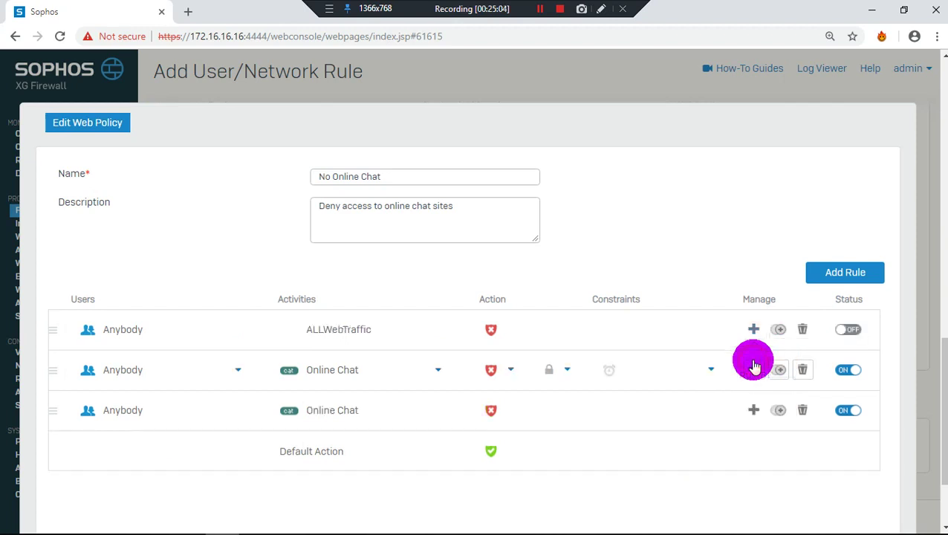
{"action": "left_click", "coordinate": [389, 336]}
{"action": "left_click", "coordinate": [431, 315]}
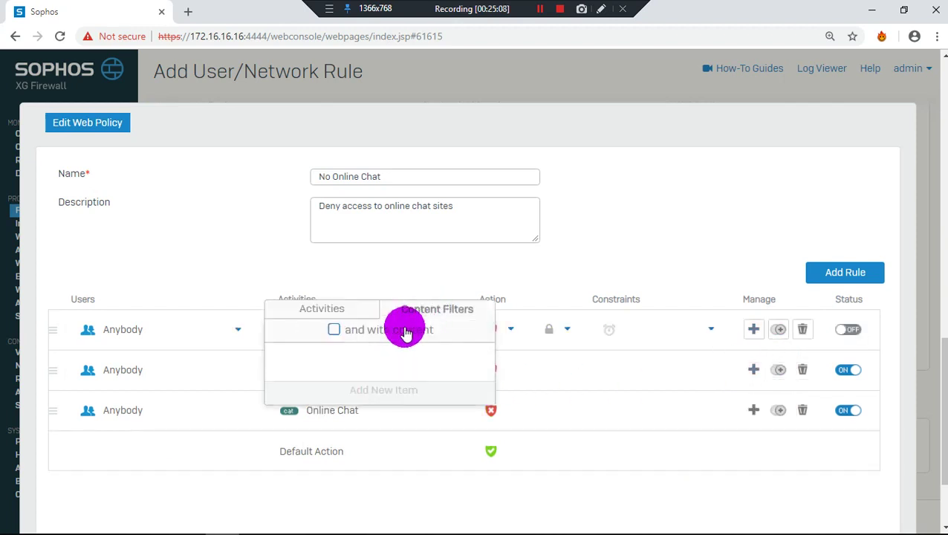
{"action": "left_click", "coordinate": [404, 332]}
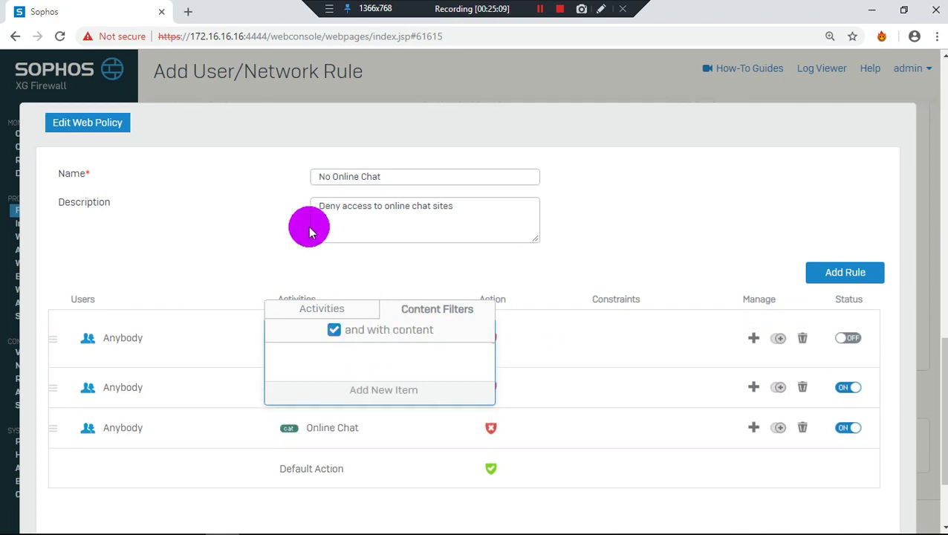
{"action": "left_click", "coordinate": [272, 226]}
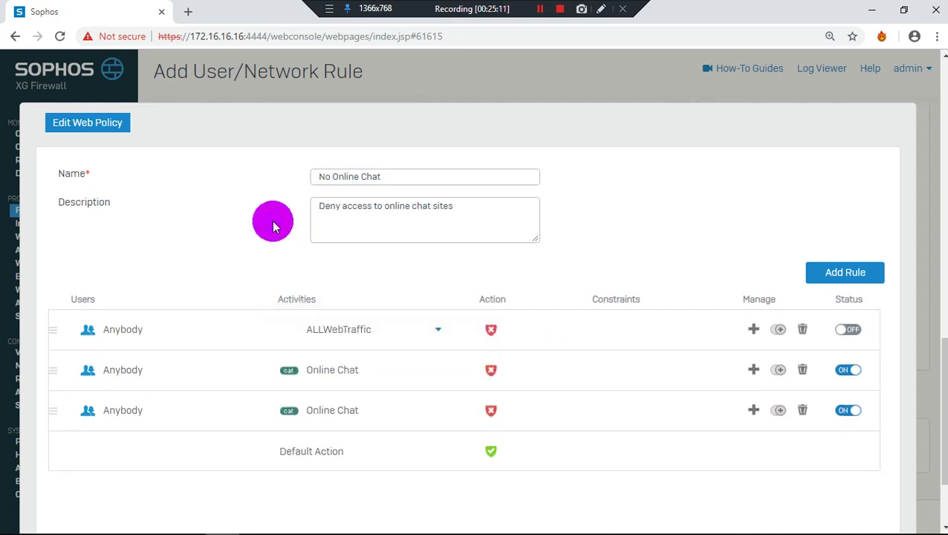
{"action": "mouse_move", "coordinate": [471, 398]}
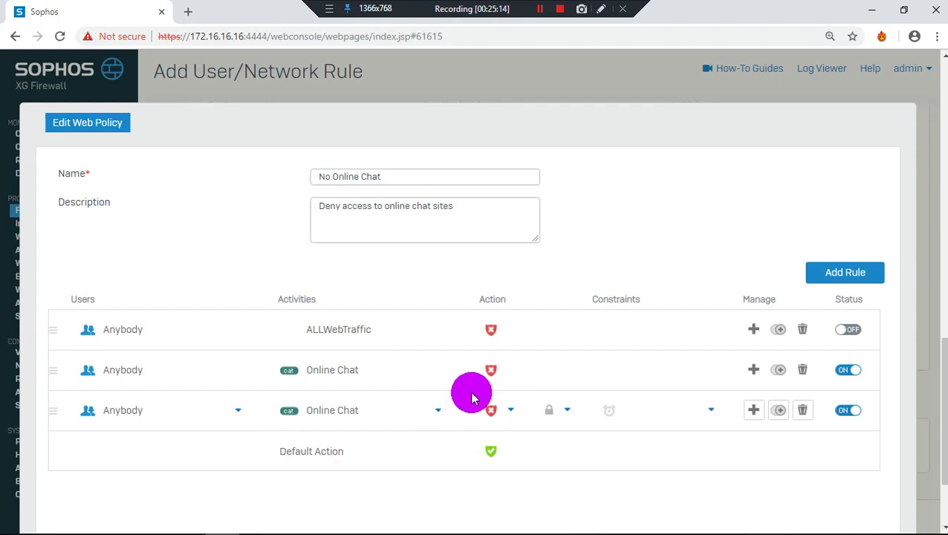
{"action": "left_click", "coordinate": [492, 330]}
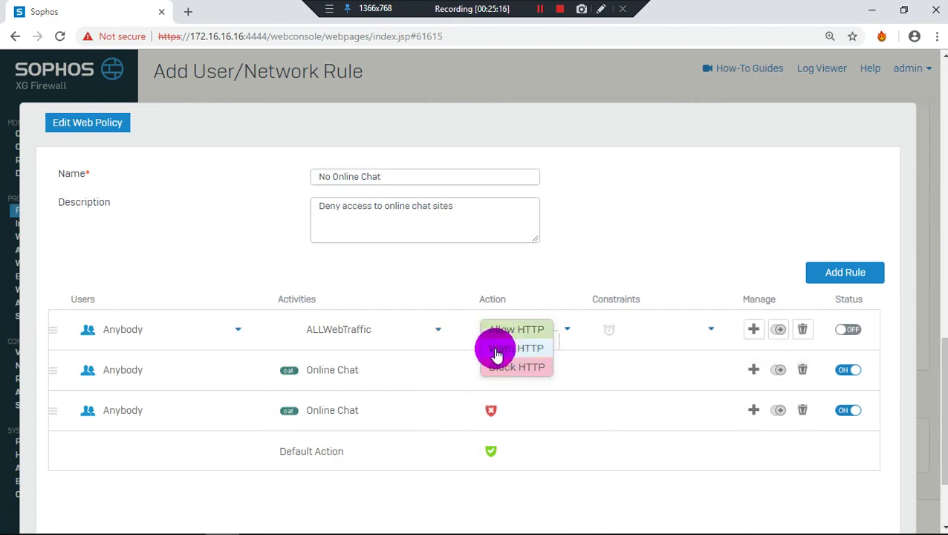
{"action": "left_click", "coordinate": [540, 280]}
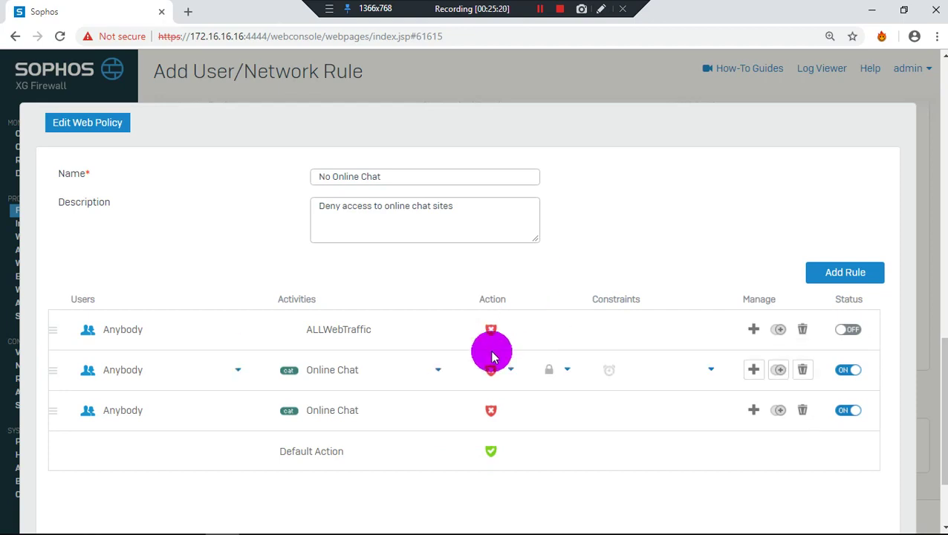
{"action": "scroll", "coordinate": [491, 355], "scroll_direction": "down", "scroll_amount": 2}
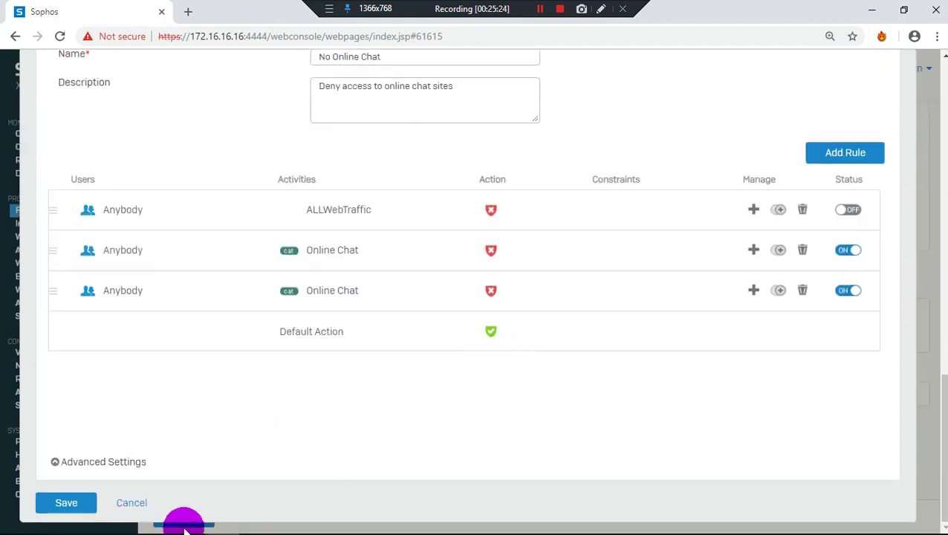
{"action": "left_click", "coordinate": [134, 503]}
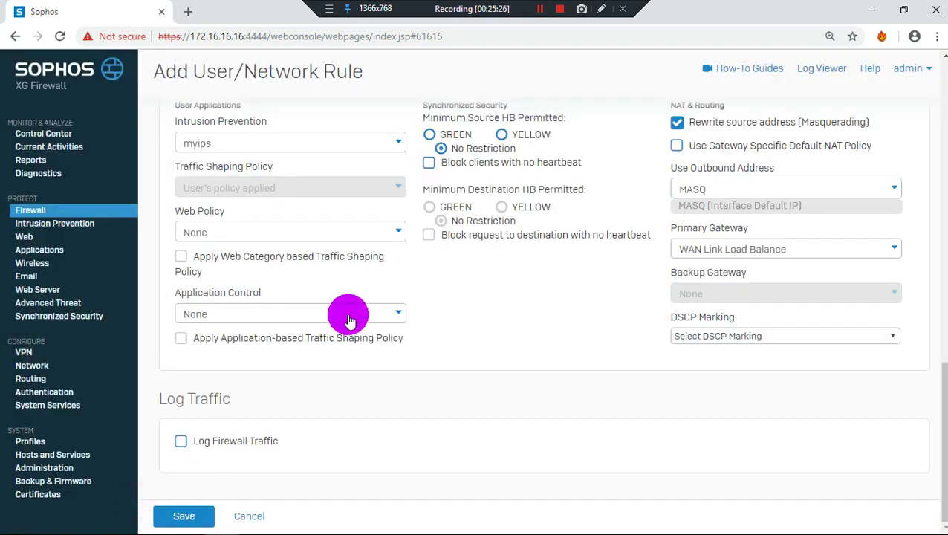
{"action": "left_click", "coordinate": [349, 144]}
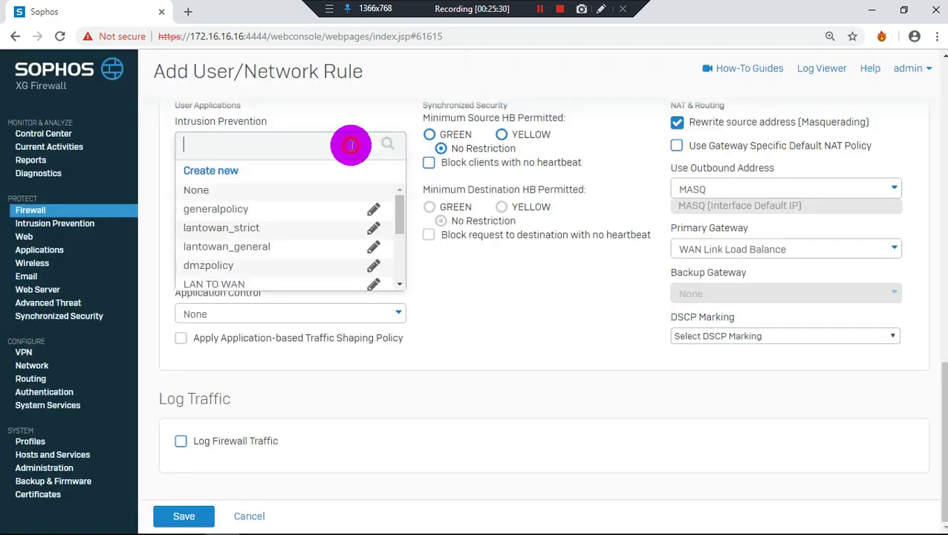
{"action": "left_click", "coordinate": [392, 130]}
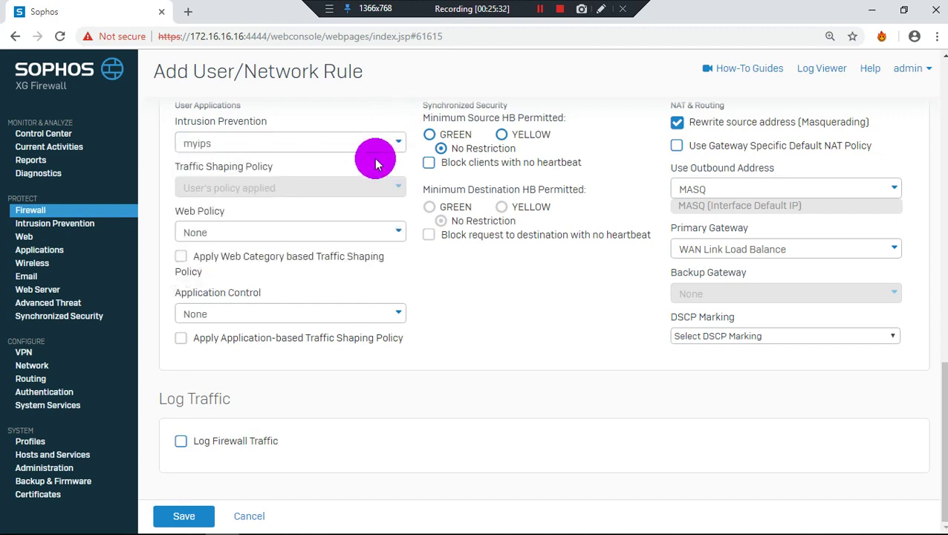
{"action": "left_click", "coordinate": [344, 230]}
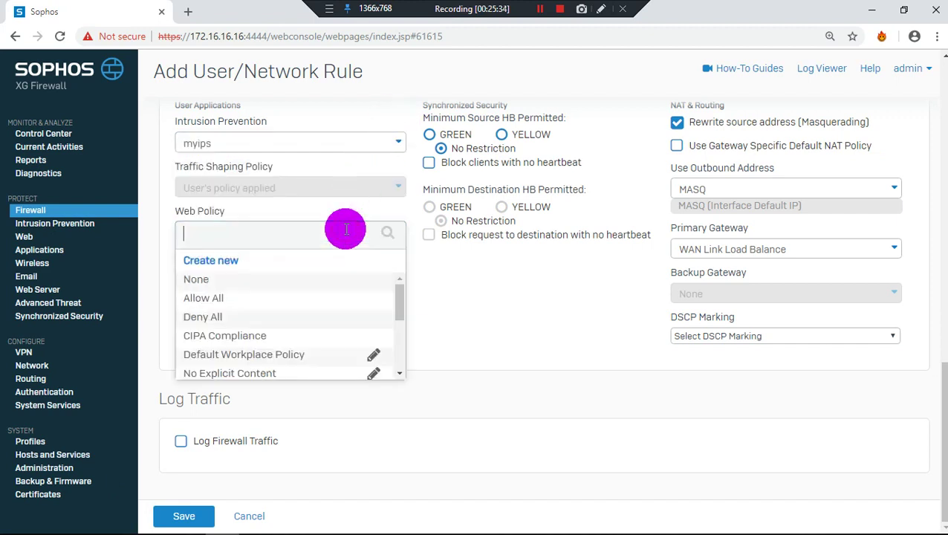
{"action": "scroll", "coordinate": [340, 315], "scroll_direction": "down", "scroll_amount": 5}
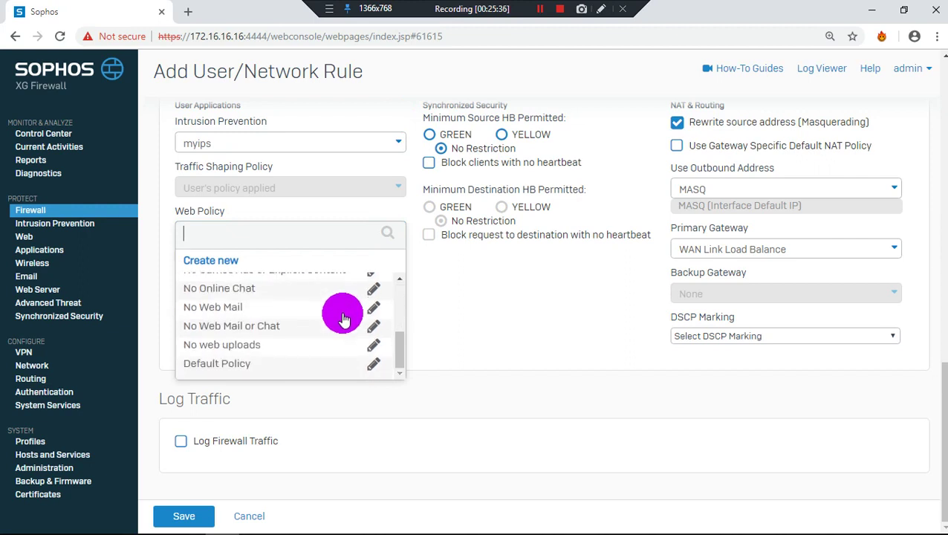
{"action": "left_click", "coordinate": [372, 346]}
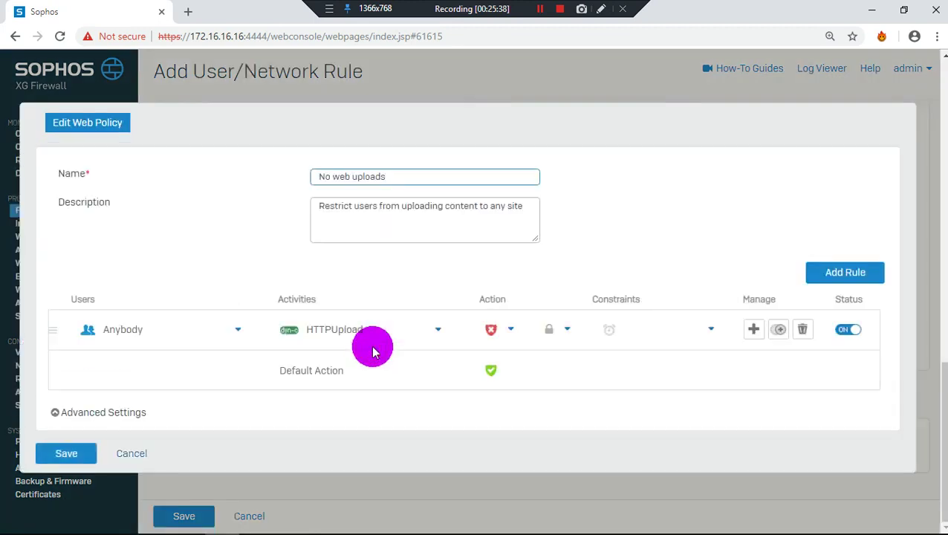
{"action": "left_click", "coordinate": [383, 338]}
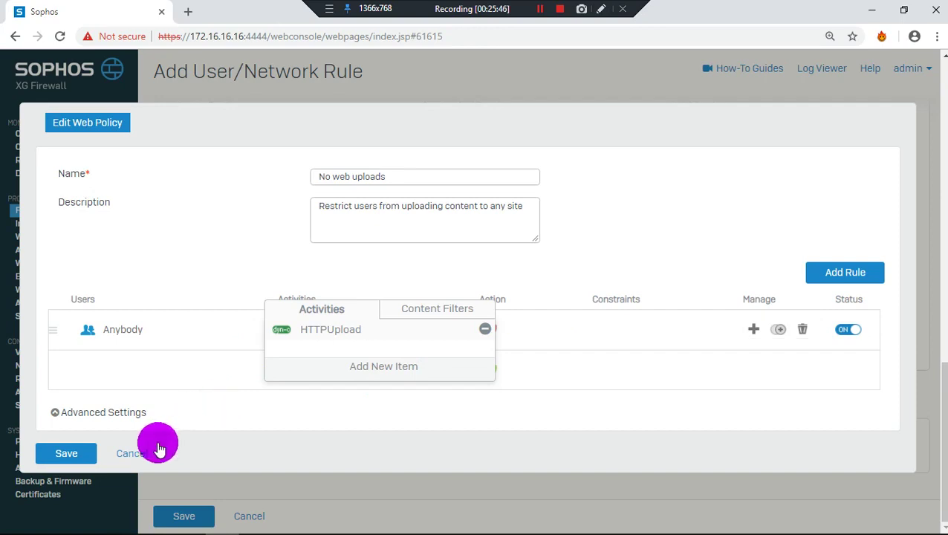
{"action": "left_click", "coordinate": [120, 417]}
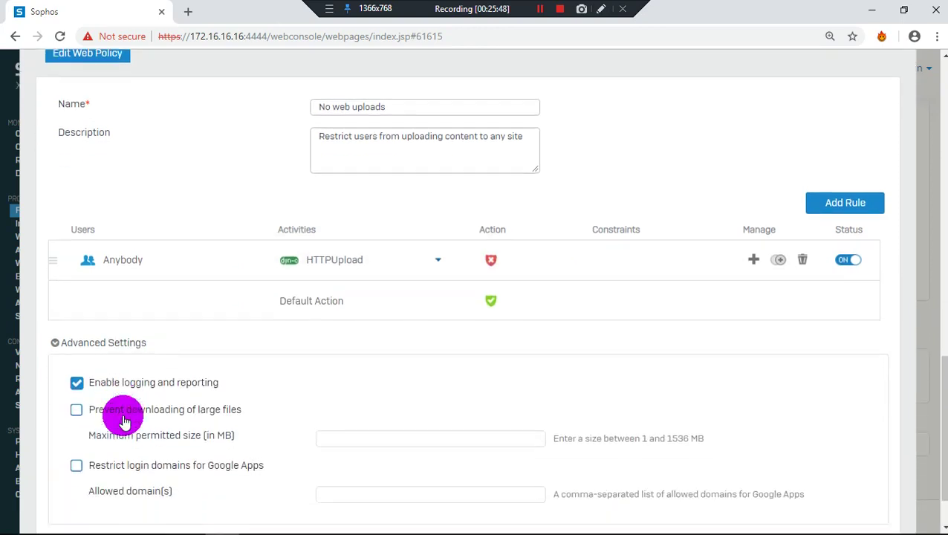
{"action": "left_click", "coordinate": [123, 503]}
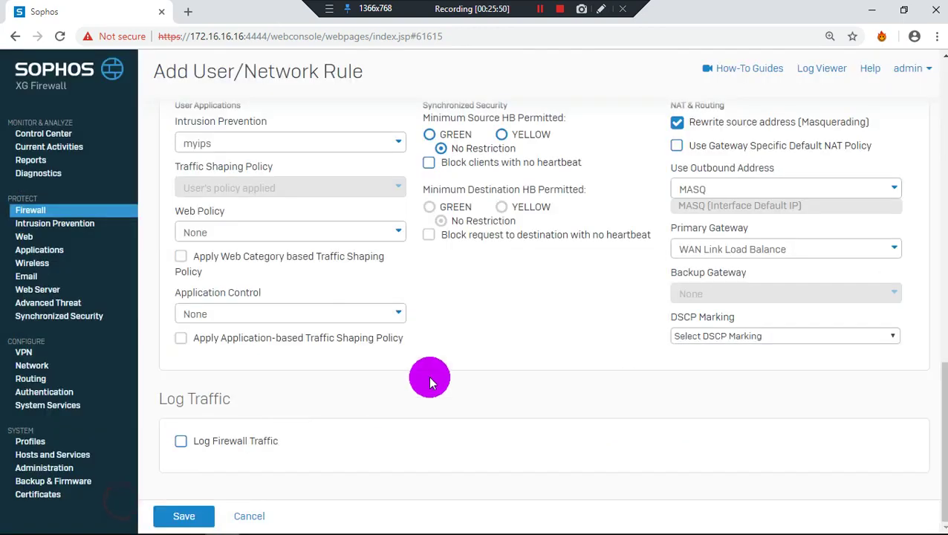
Leave the new rule form and go to the Intrusion Prevention settings
{"action": "scroll", "coordinate": [431, 379], "scroll_direction": "up", "scroll_amount": 3}
{"action": "scroll", "coordinate": [432, 379], "scroll_direction": "down", "scroll_amount": 3}
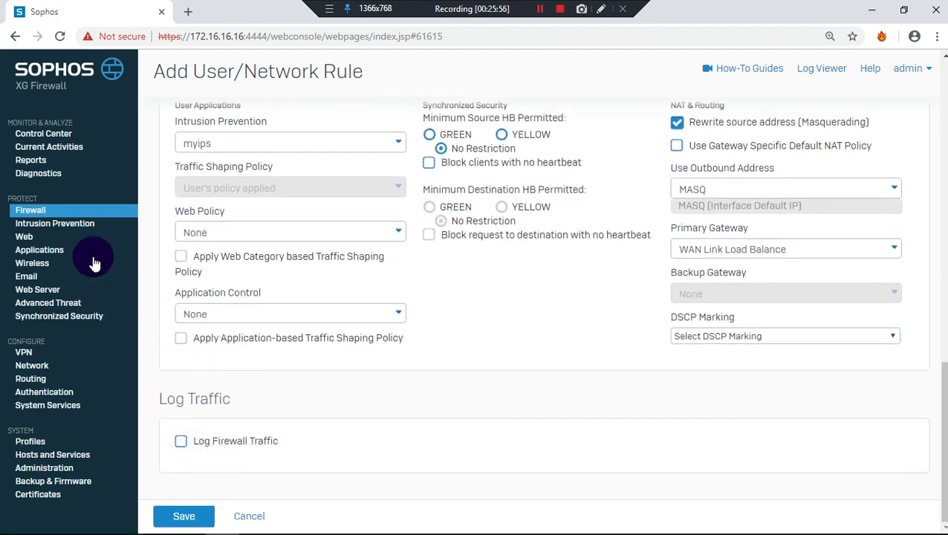
{"action": "left_click", "coordinate": [63, 224]}
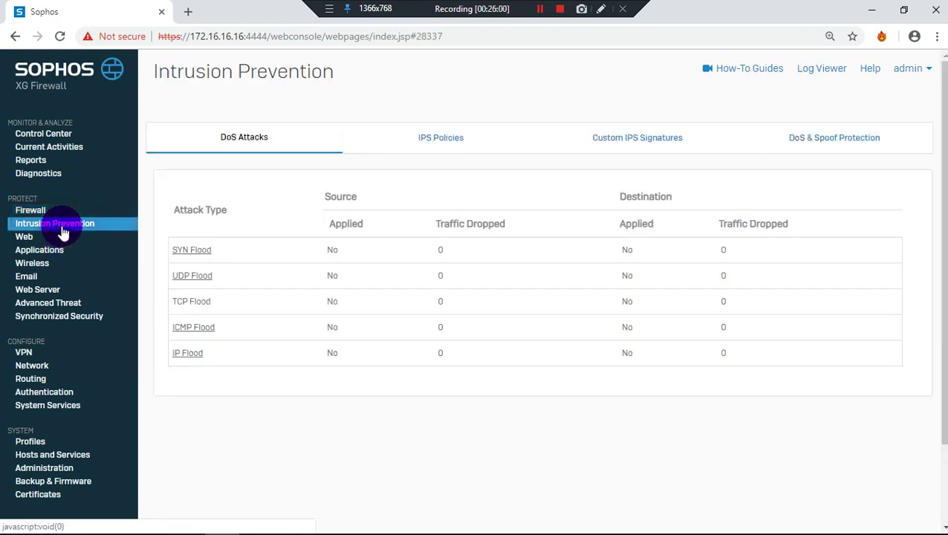
Inspect the firewall rules list's filter and first-rule actions, then return to Intrusion Prevention
{"action": "left_click", "coordinate": [63, 212]}
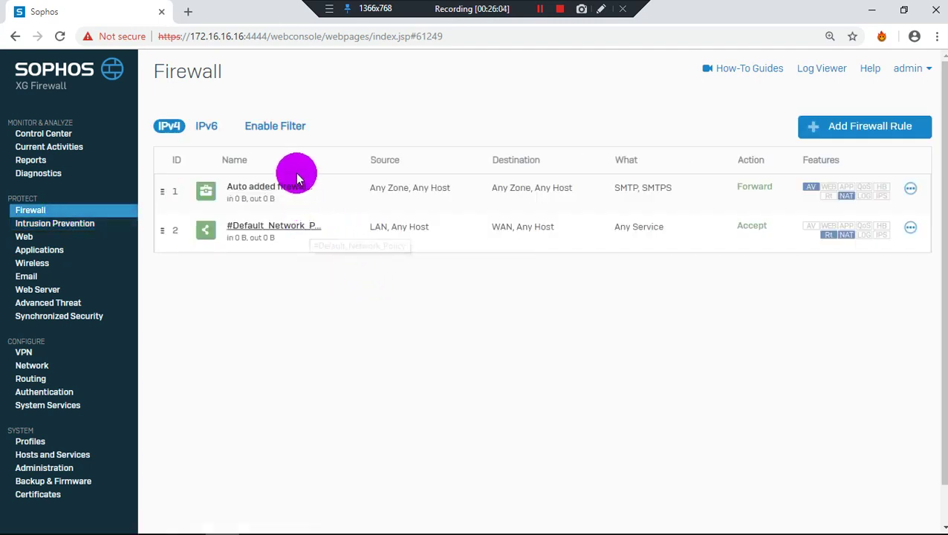
{"action": "left_click", "coordinate": [289, 128]}
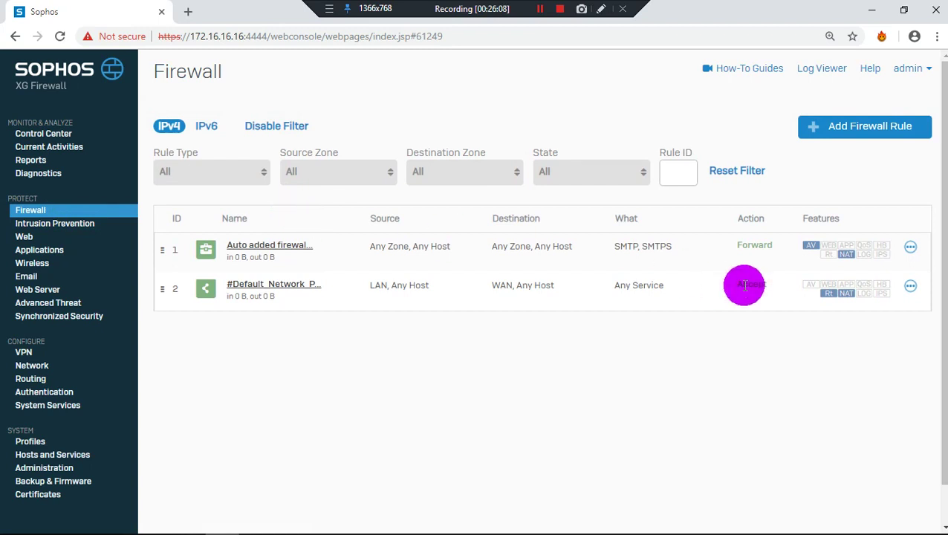
{"action": "scroll", "coordinate": [744, 286], "scroll_direction": "down", "scroll_amount": 1}
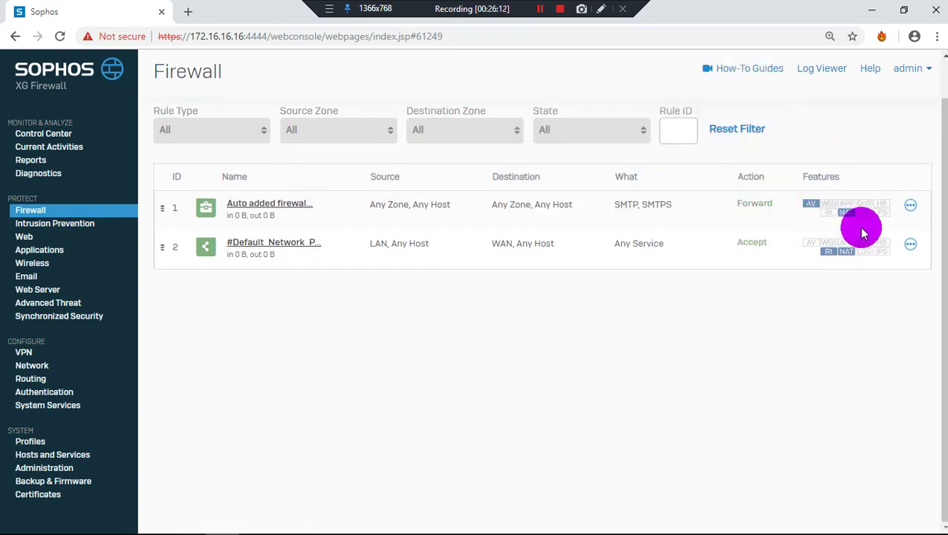
{"action": "left_click", "coordinate": [910, 205]}
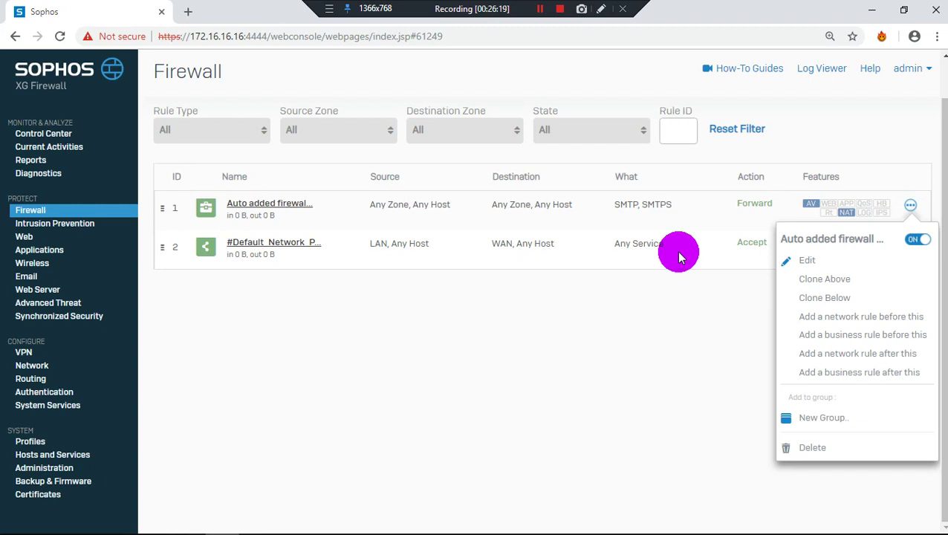
{"action": "left_click", "coordinate": [41, 223]}
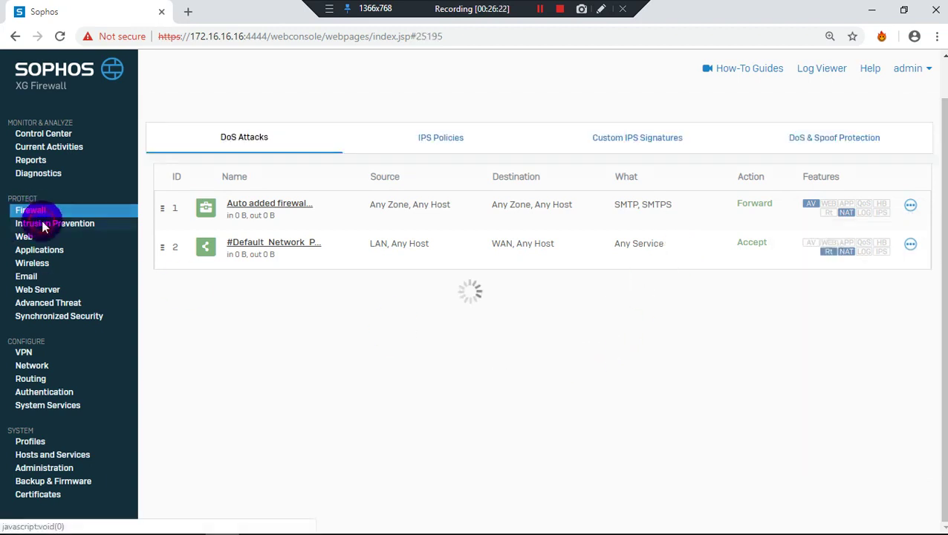
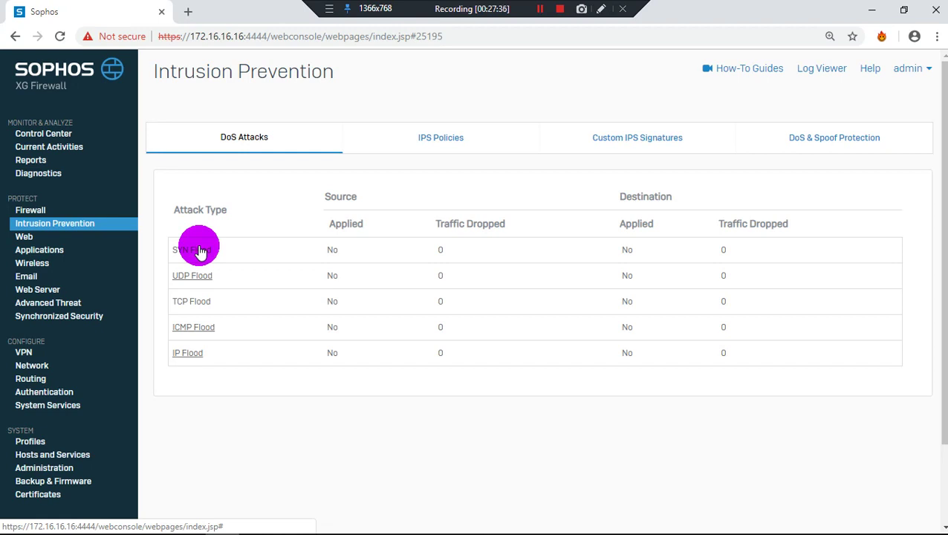
Scroll through the IPS Policies list, then show the empty Custom IPS Signatures list
{"action": "left_click", "coordinate": [449, 138]}
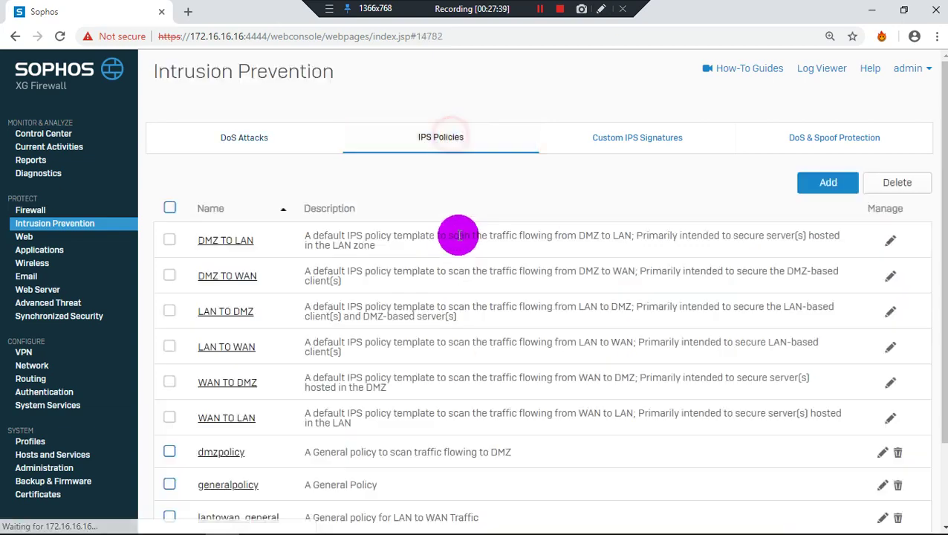
{"action": "scroll", "coordinate": [458, 235], "scroll_direction": "down", "scroll_amount": 2}
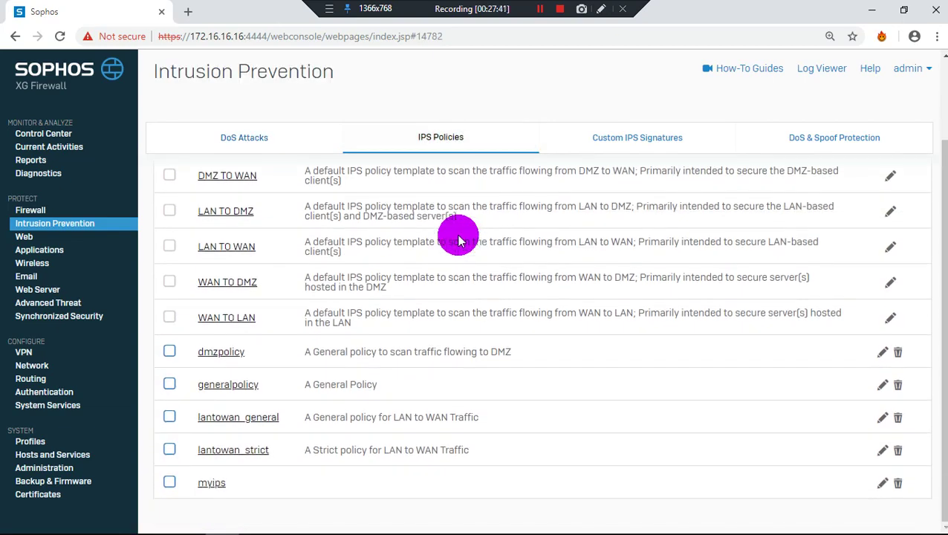
{"action": "scroll", "coordinate": [458, 239], "scroll_direction": "up", "scroll_amount": 2}
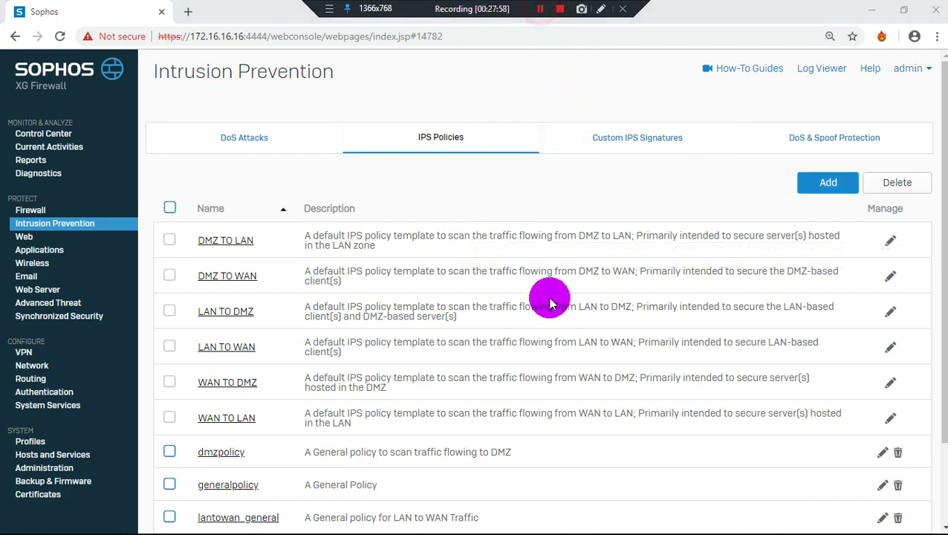
{"action": "scroll", "coordinate": [550, 303], "scroll_direction": "down", "scroll_amount": 3}
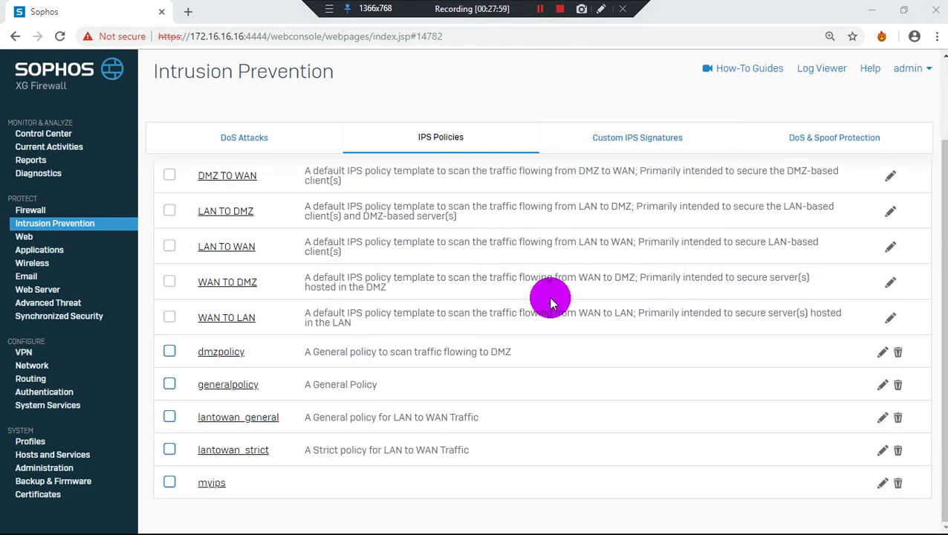
{"action": "left_click", "coordinate": [48, 225]}
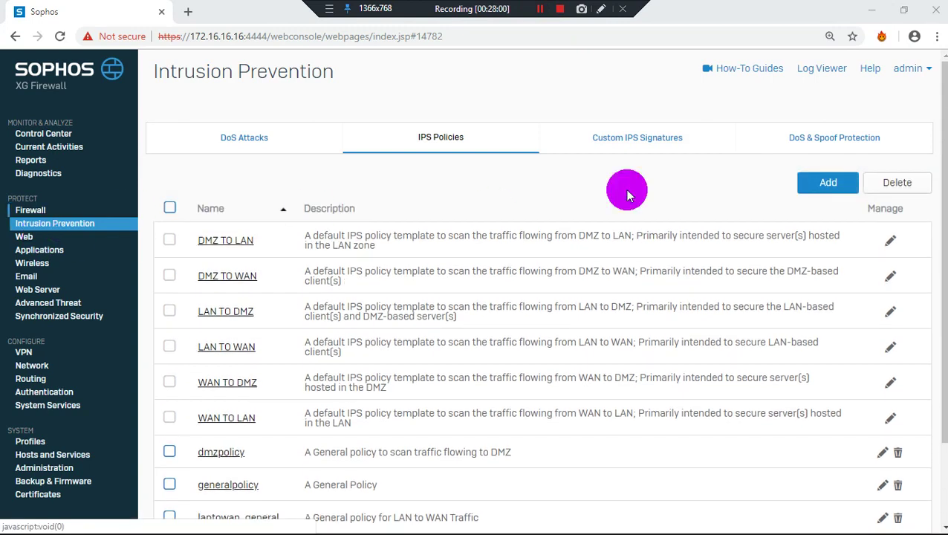
{"action": "left_click", "coordinate": [678, 143]}
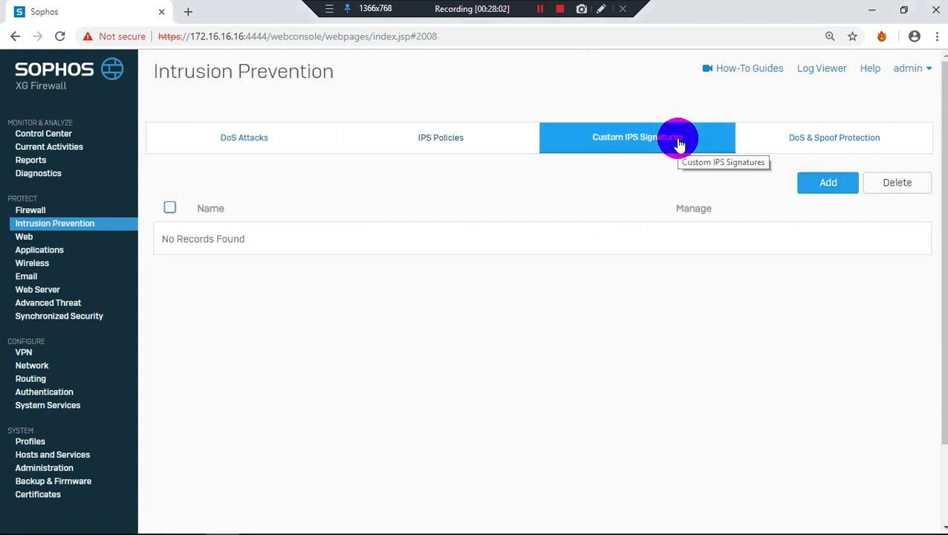
Open DoS & Spoof Protection and scroll through its flood rate settings
{"action": "left_click", "coordinate": [830, 152]}
{"action": "scroll", "coordinate": [553, 291], "scroll_direction": "down", "scroll_amount": 1}
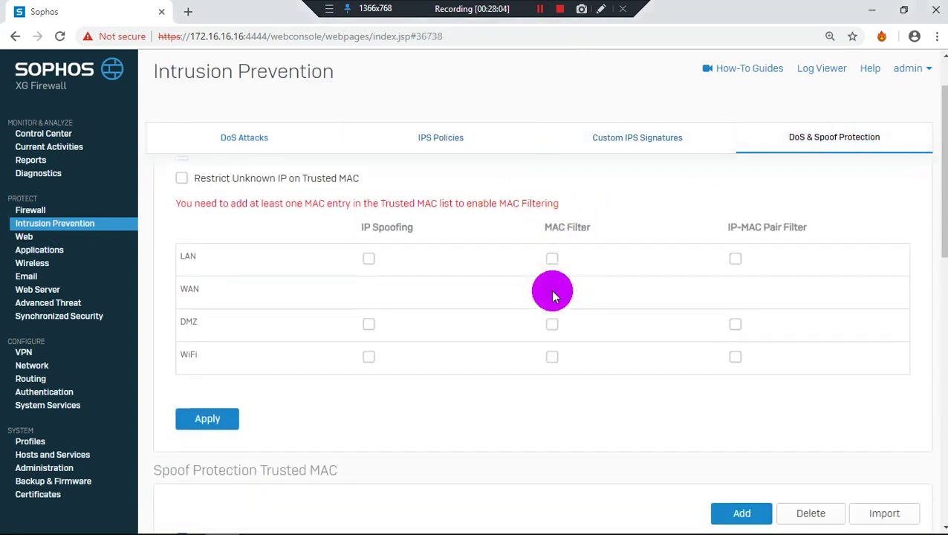
{"action": "scroll", "coordinate": [552, 296], "scroll_direction": "up", "scroll_amount": 1}
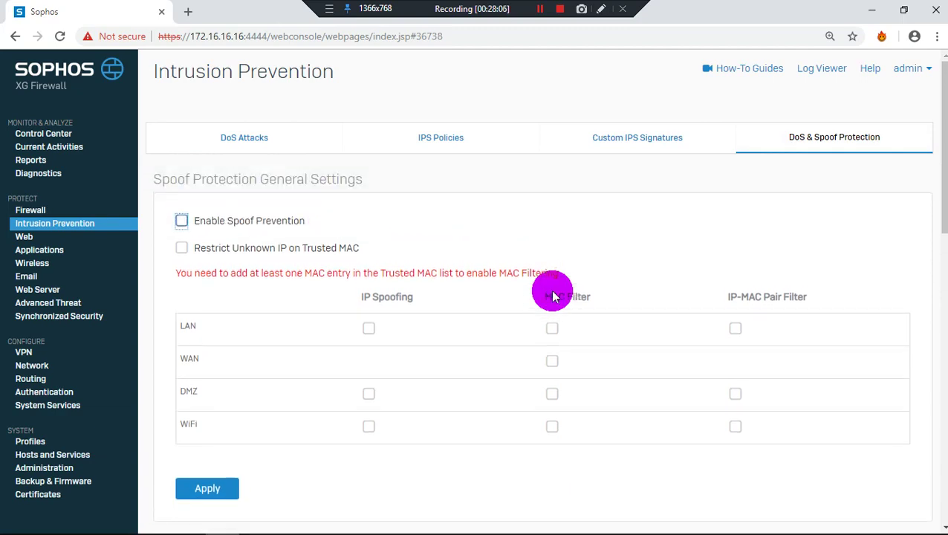
{"action": "scroll", "coordinate": [552, 296], "scroll_direction": "down", "scroll_amount": 5}
{"action": "scroll", "coordinate": [552, 296], "scroll_direction": "up", "scroll_amount": 2}
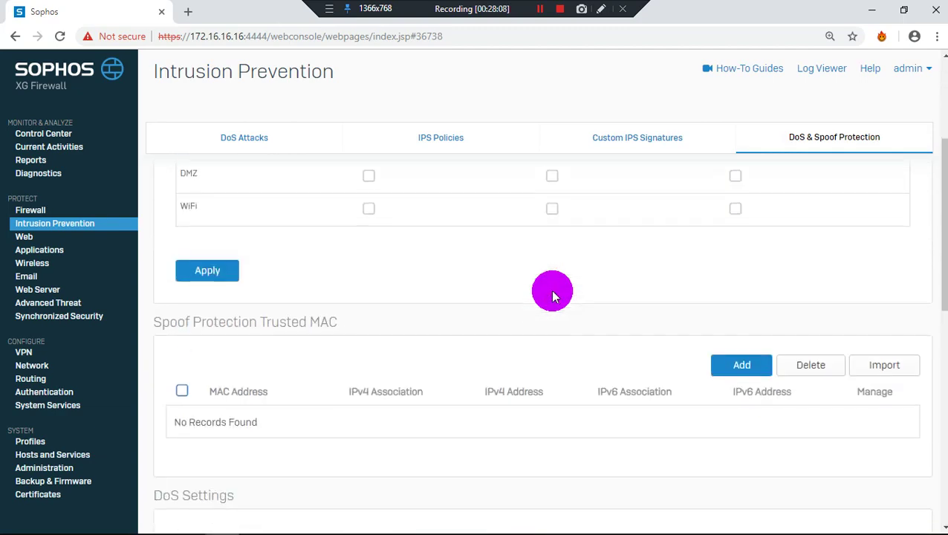
{"action": "scroll", "coordinate": [552, 296], "scroll_direction": "down", "scroll_amount": 6}
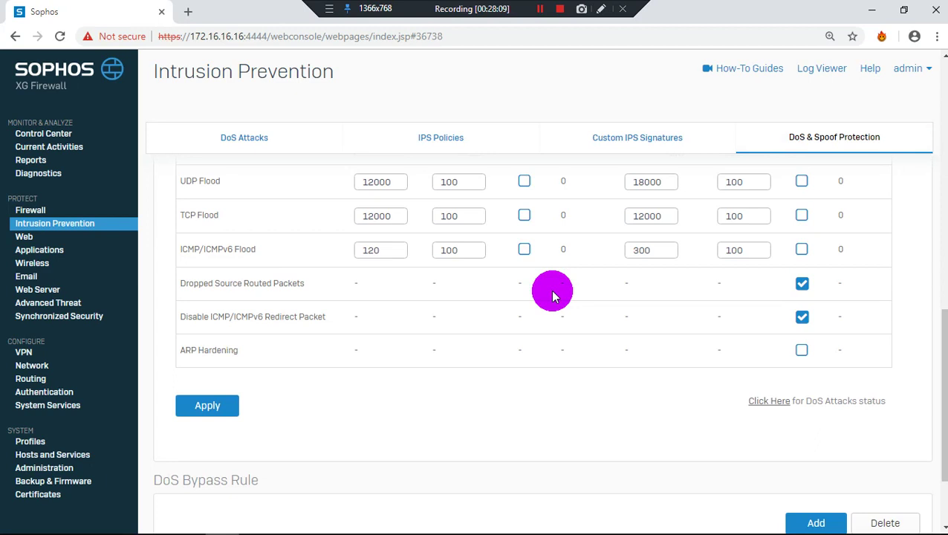
{"action": "scroll", "coordinate": [552, 295], "scroll_direction": "up", "scroll_amount": 2}
Inspect the SYN Flood source packet rate, left at 12000
{"action": "left_click", "coordinate": [400, 283]}
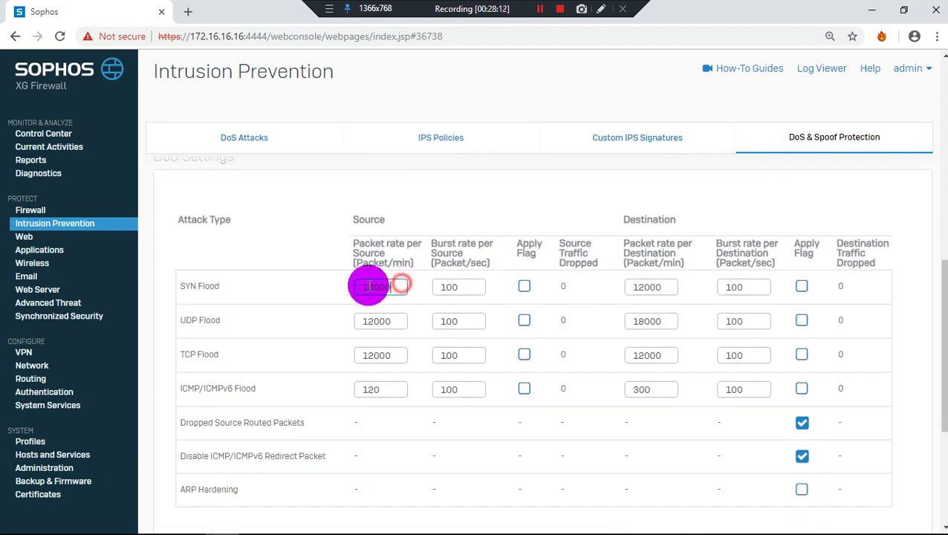
{"action": "left_click_drag", "start_coordinate": [369, 286], "coordinate": [354, 290]}
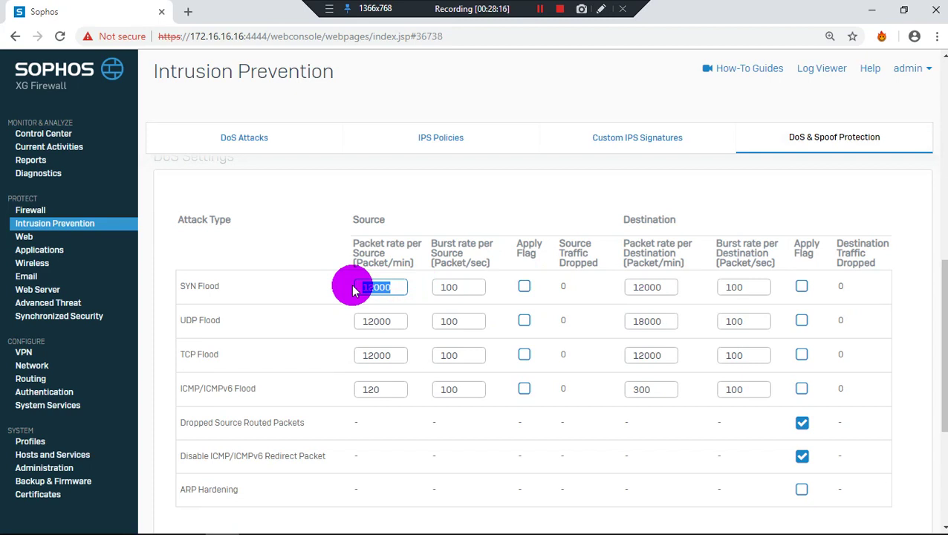
{"action": "left_click", "coordinate": [397, 262]}
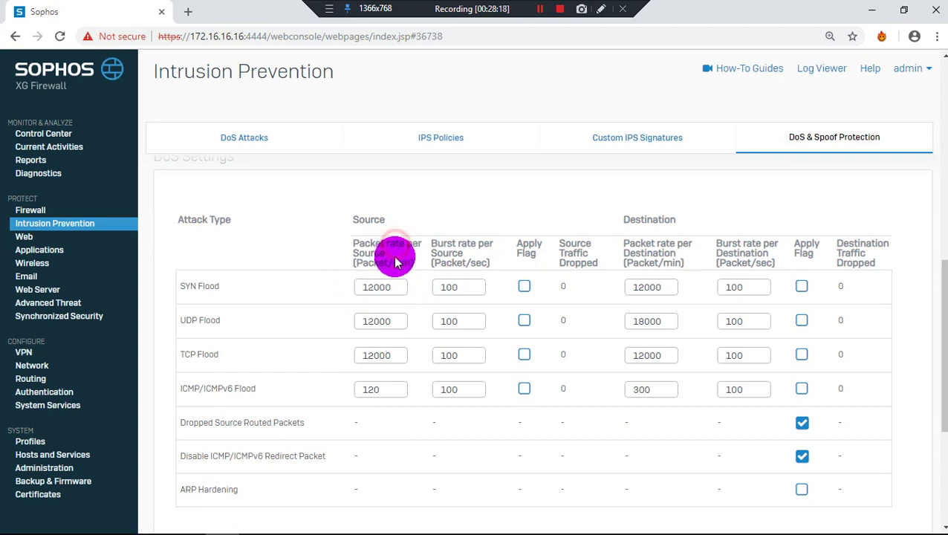
{"action": "left_click_drag", "start_coordinate": [388, 289], "coordinate": [349, 295]}
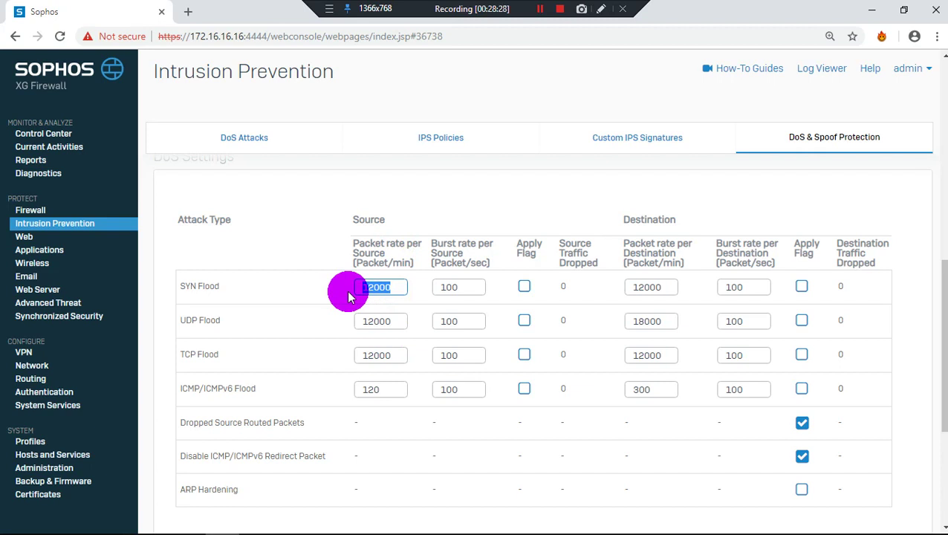
{"action": "scroll", "coordinate": [348, 295], "scroll_direction": "down", "scroll_amount": 1}
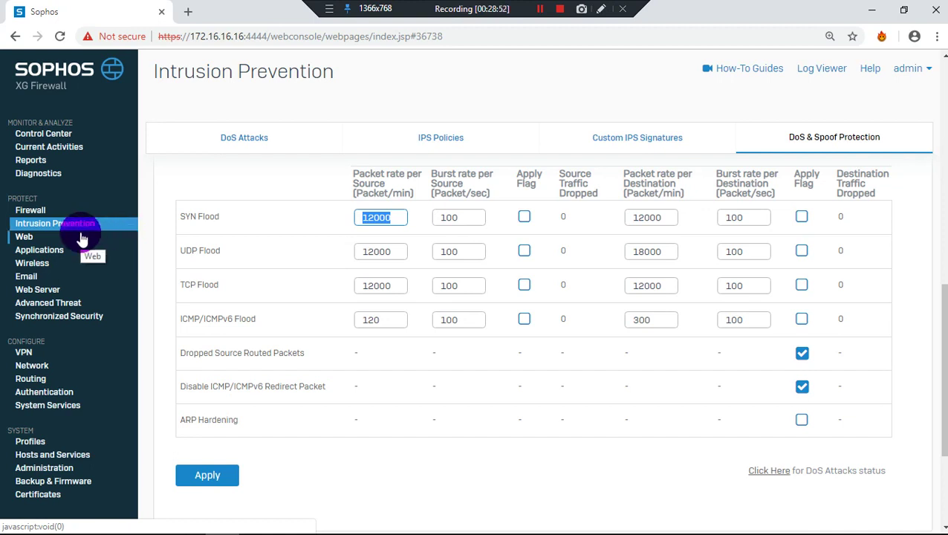
Browse the Web policies and show the Unproductive Browsing rule's schedule options
{"action": "left_click", "coordinate": [82, 238]}
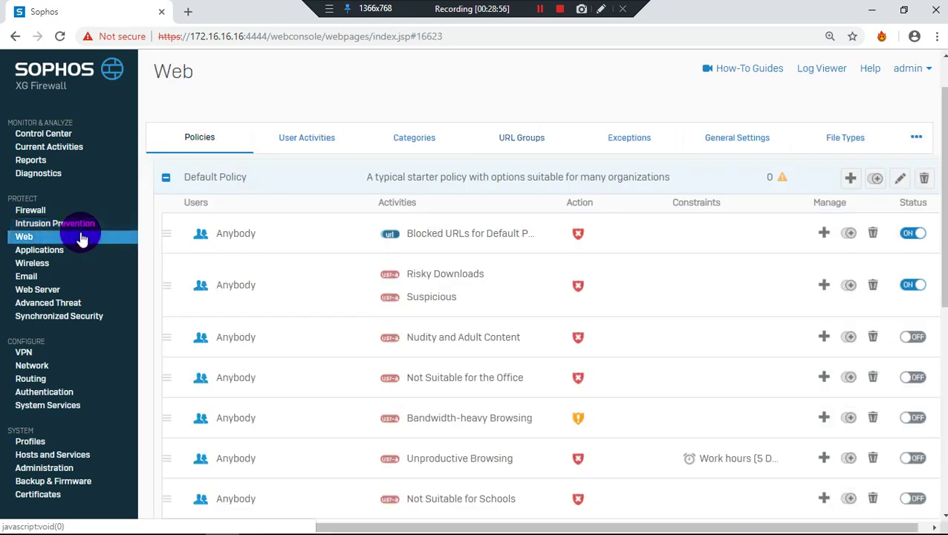
{"action": "scroll", "coordinate": [682, 431], "scroll_direction": "down", "scroll_amount": 5}
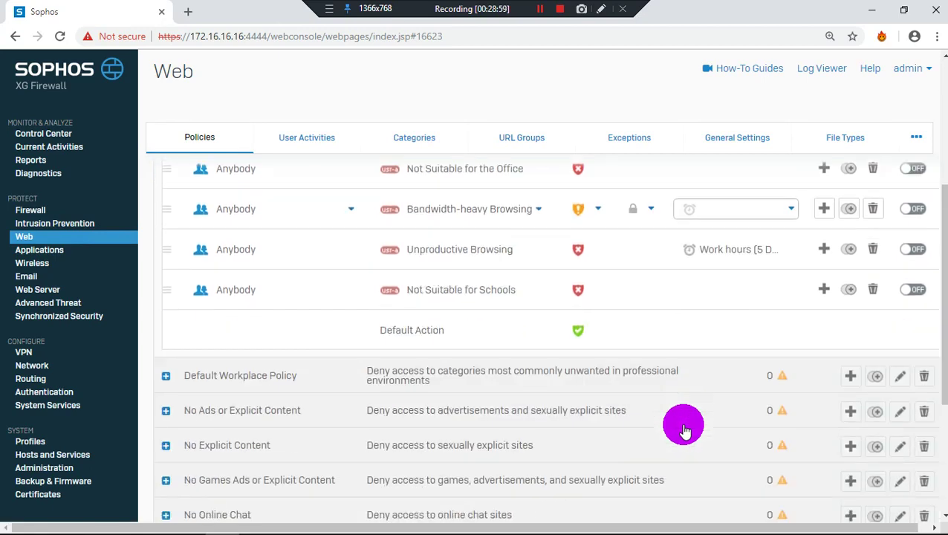
{"action": "scroll", "coordinate": [681, 429], "scroll_direction": "up", "scroll_amount": 2}
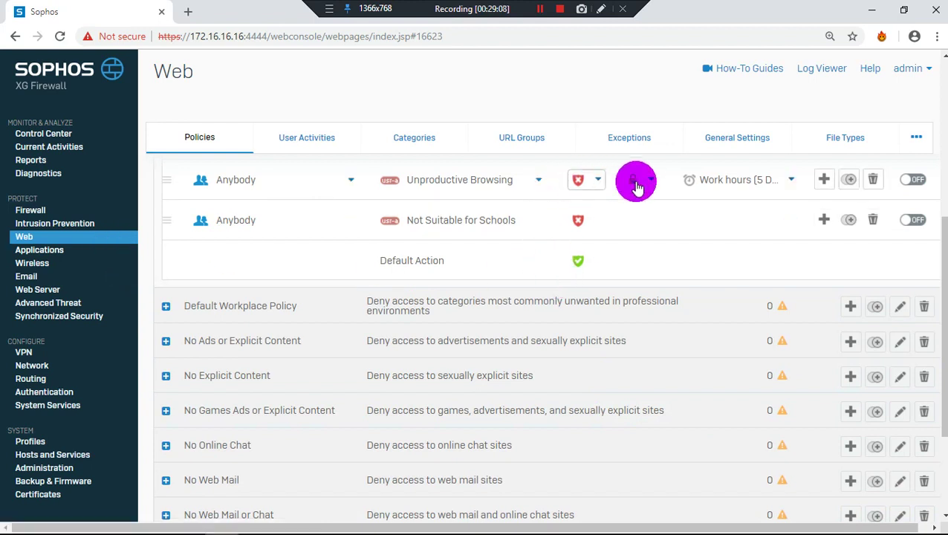
{"action": "left_click", "coordinate": [789, 187]}
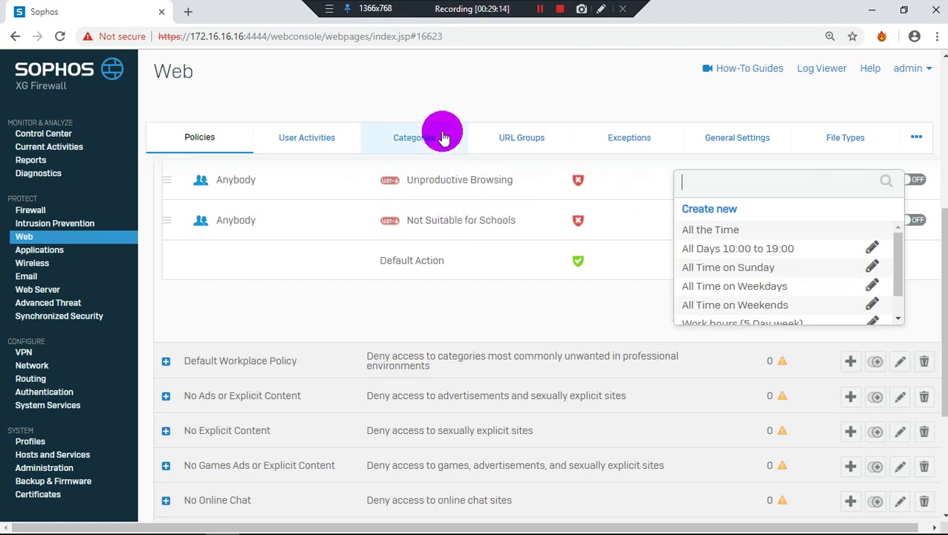
{"action": "left_click", "coordinate": [327, 146]}
{"action": "left_click", "coordinate": [425, 136]}
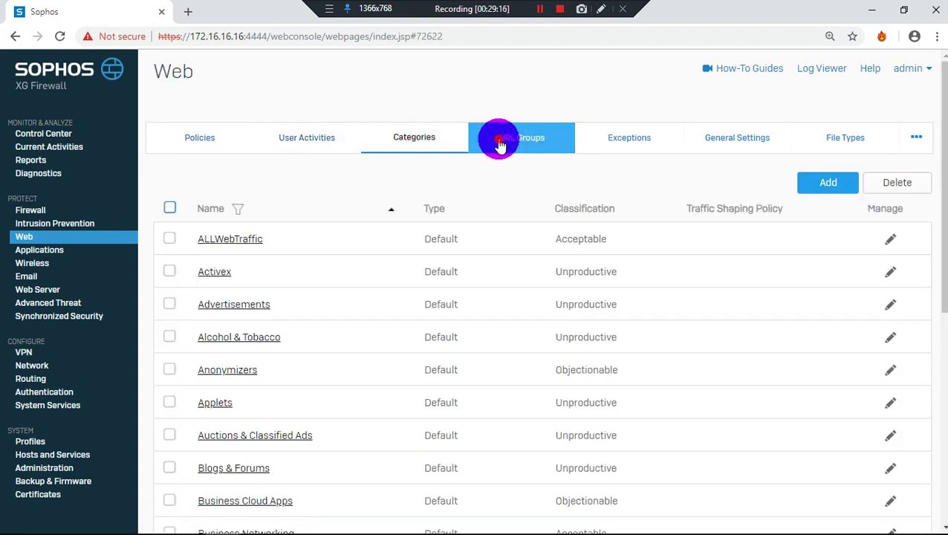
{"action": "left_click", "coordinate": [499, 141]}
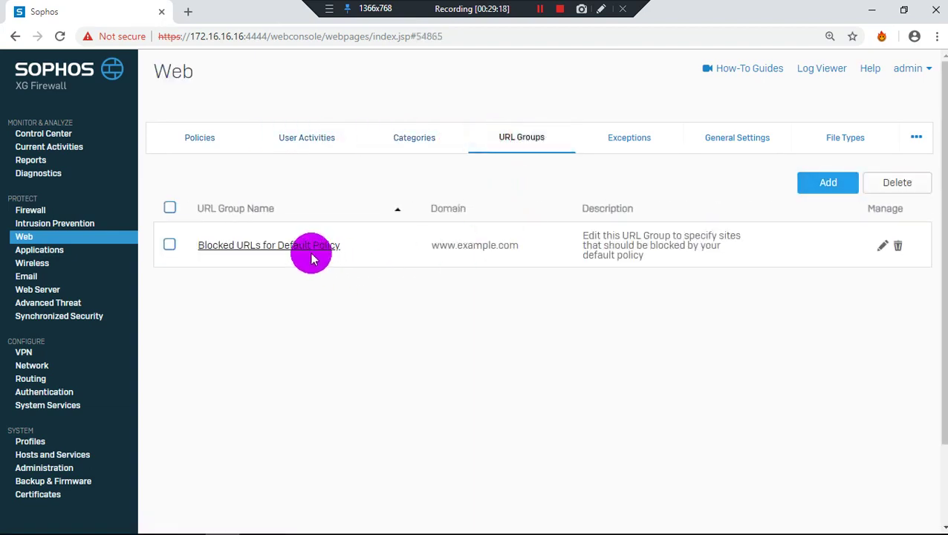
{"action": "left_click", "coordinate": [900, 260]}
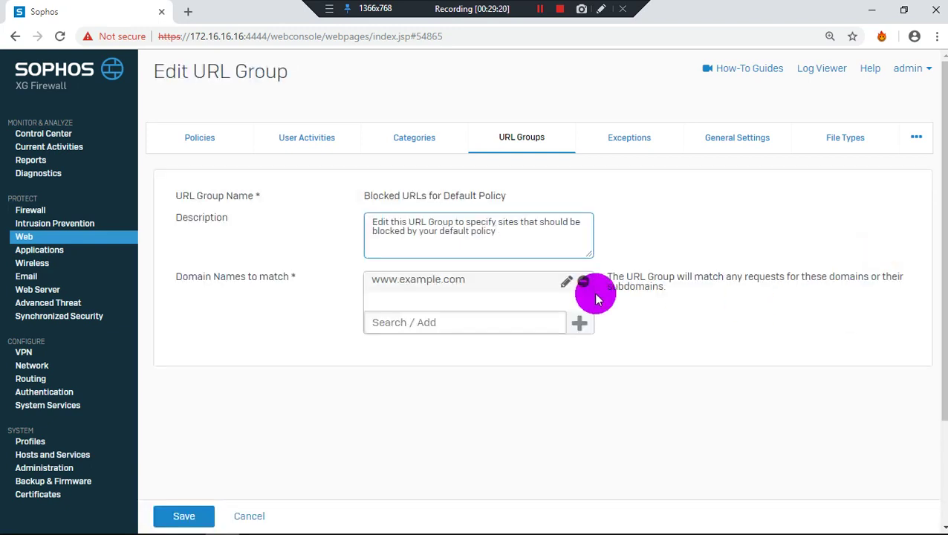
{"action": "left_click", "coordinate": [475, 326]}
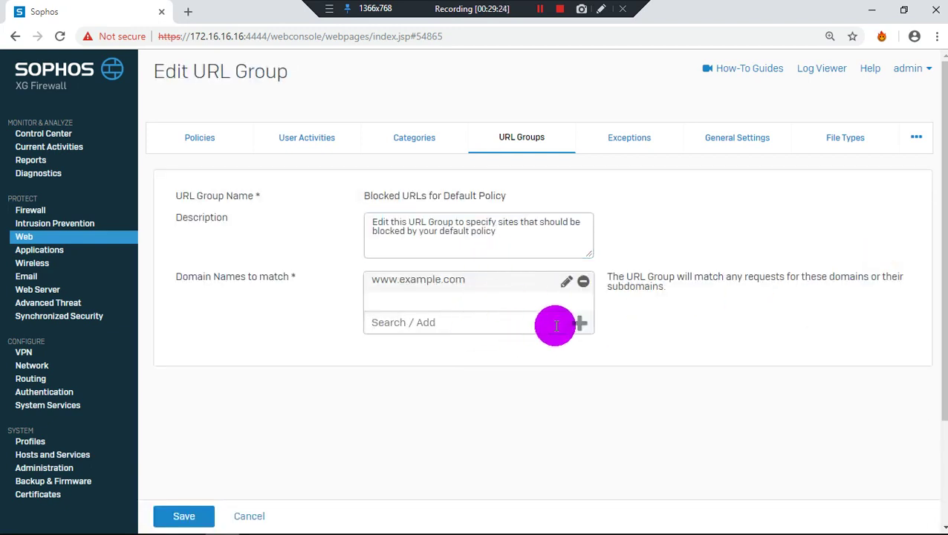
{"action": "type", "text": "qwer"}
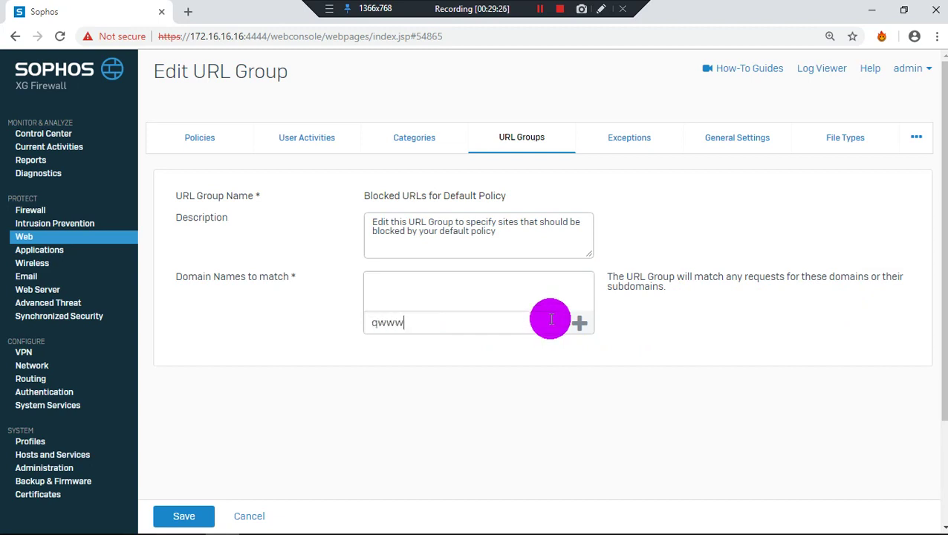
{"action": "key", "text": "BackSpace"}
{"action": "key", "text": "BackSpace"}
{"action": "key", "text": "BackSpace"}
{"action": "key", "text": "BackSpace"}
{"action": "type", "text": "www"}
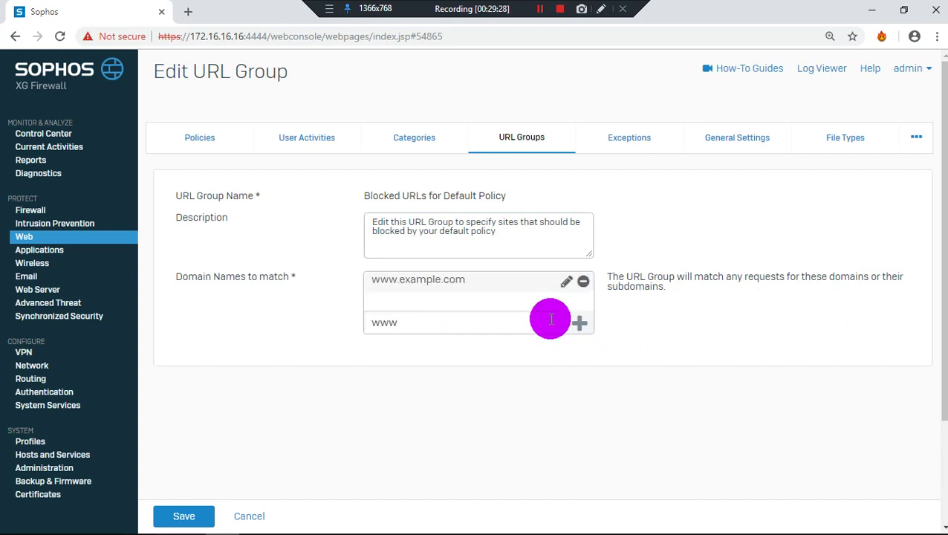
{"action": "type", "text": ".ggoog"}
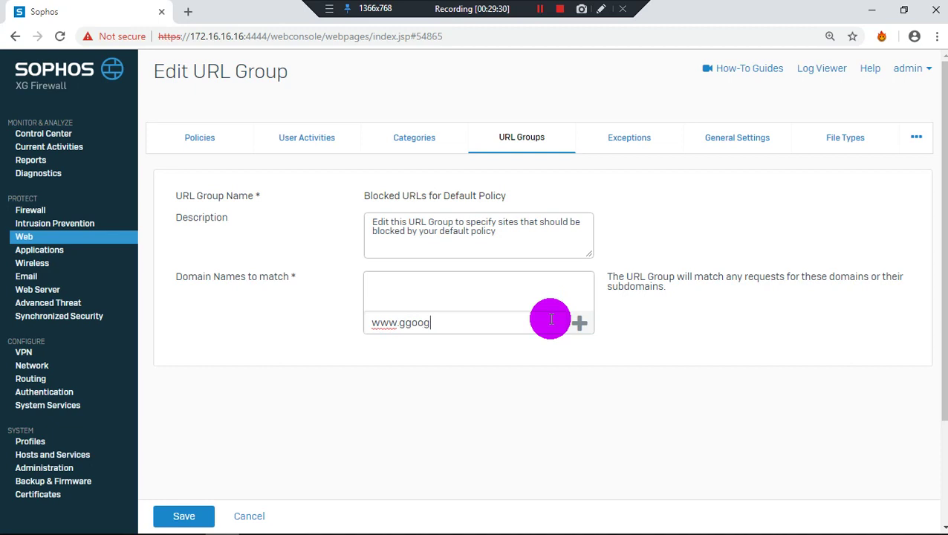
{"action": "type", "text": ".com"}
{"action": "left_click", "coordinate": [579, 323]}
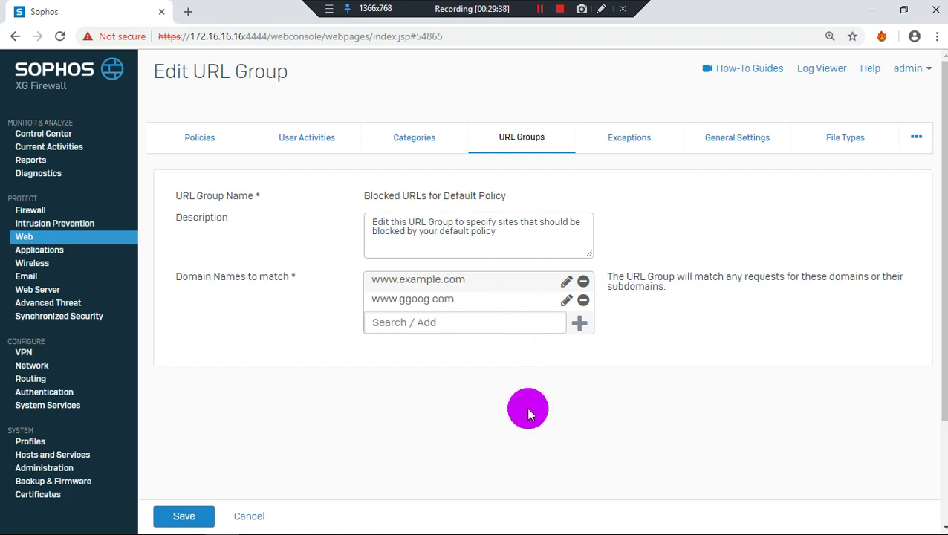
{"action": "left_click", "coordinate": [506, 224]}
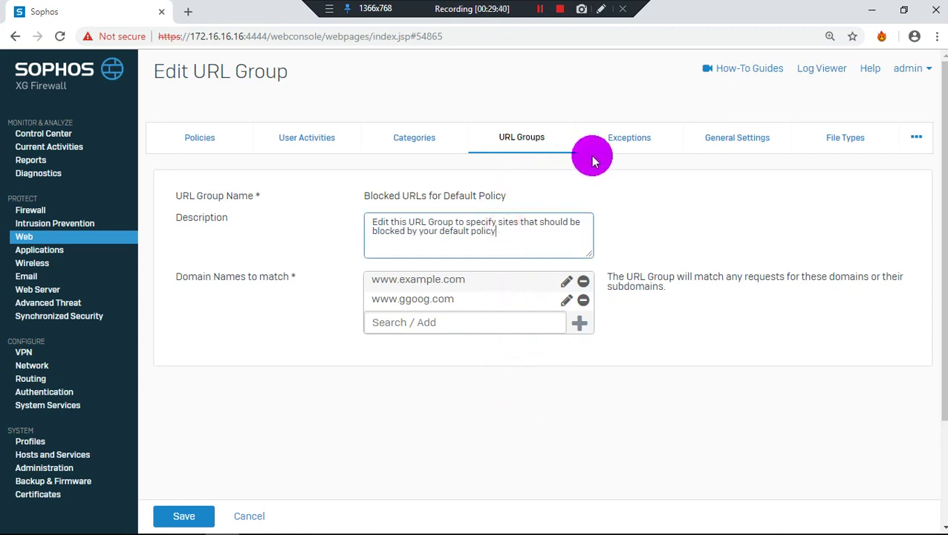
{"action": "left_click", "coordinate": [567, 302]}
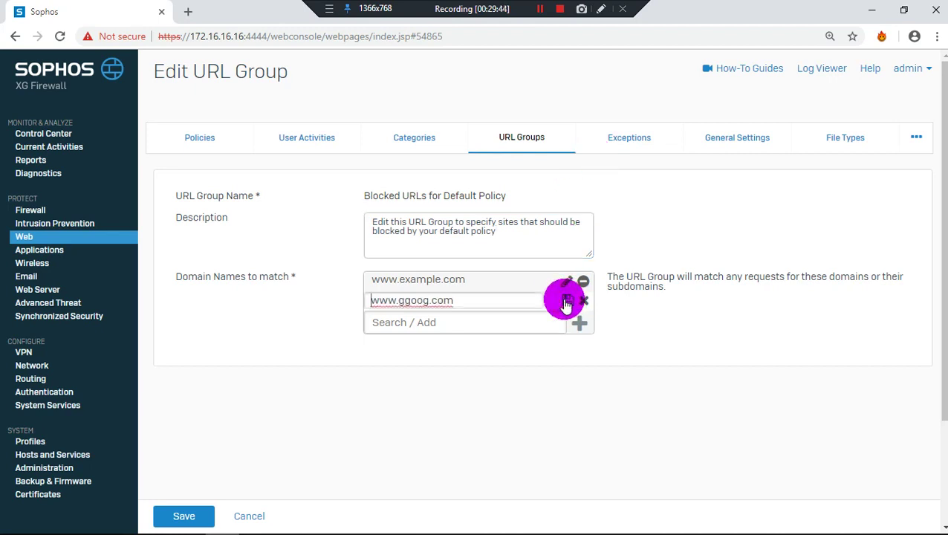
{"action": "left_click", "coordinate": [583, 300]}
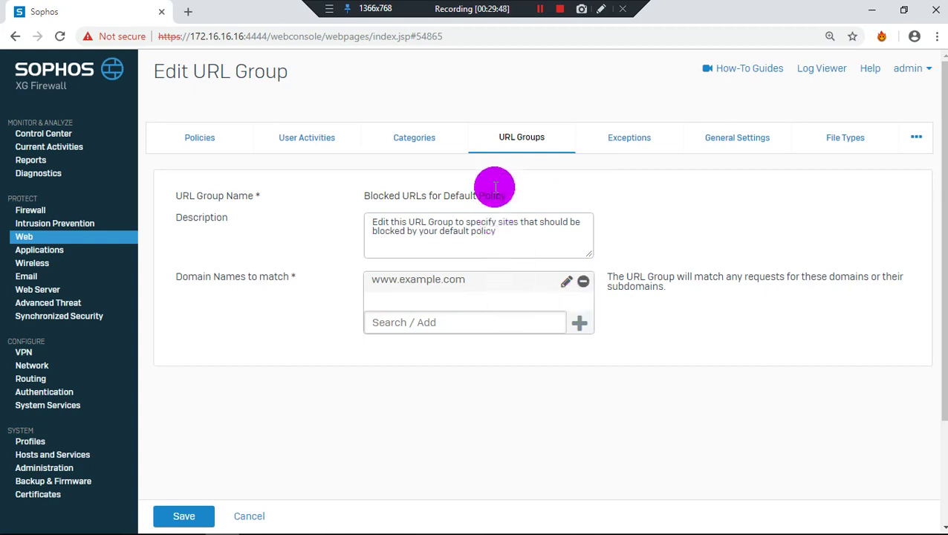
{"action": "left_click", "coordinate": [496, 151]}
Leave the URL group editor and show the Web Exceptions list
{"action": "left_click", "coordinate": [492, 232]}
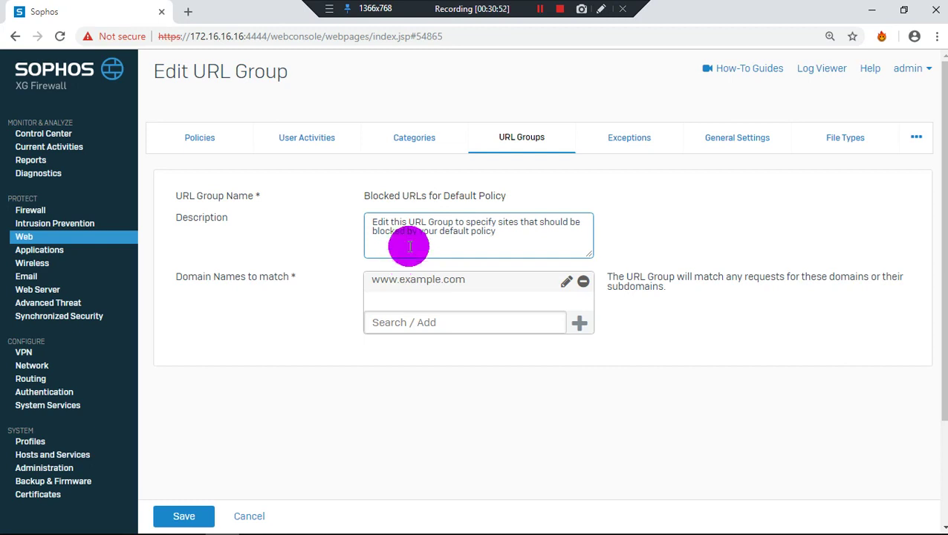
{"action": "left_click", "coordinate": [636, 139]}
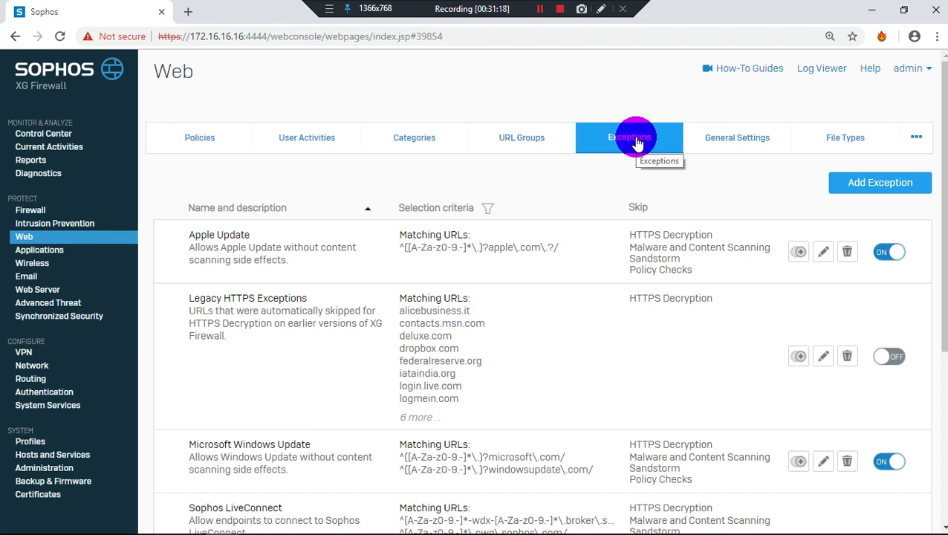
Scroll the Exceptions and File Types lists and reveal the remaining Web sections
{"action": "scroll", "coordinate": [344, 442], "scroll_direction": "down", "scroll_amount": 5}
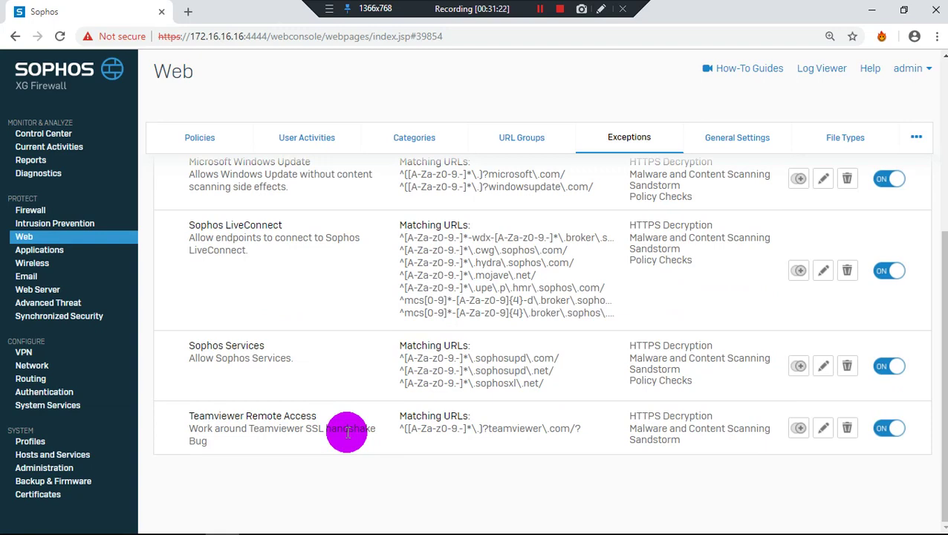
{"action": "scroll", "coordinate": [347, 433], "scroll_direction": "up", "scroll_amount": 5}
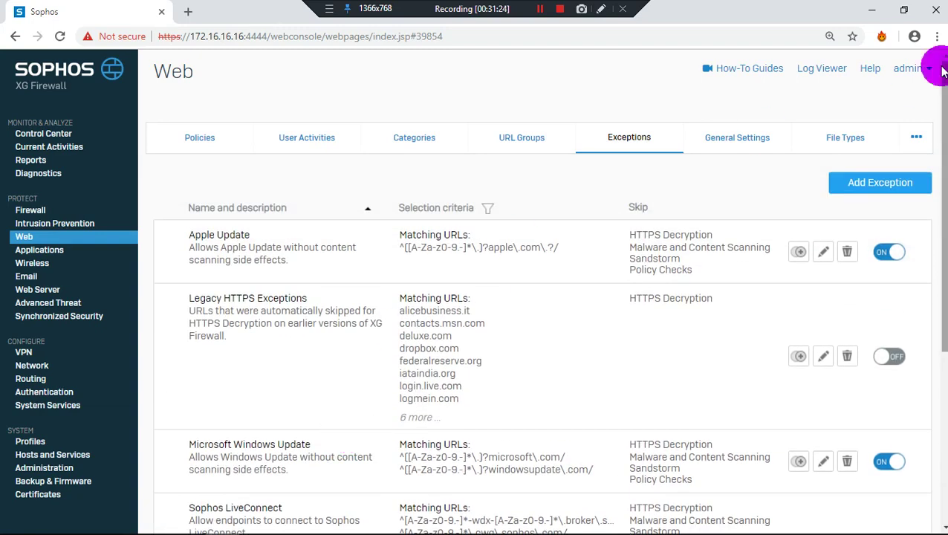
{"action": "left_click", "coordinate": [843, 146]}
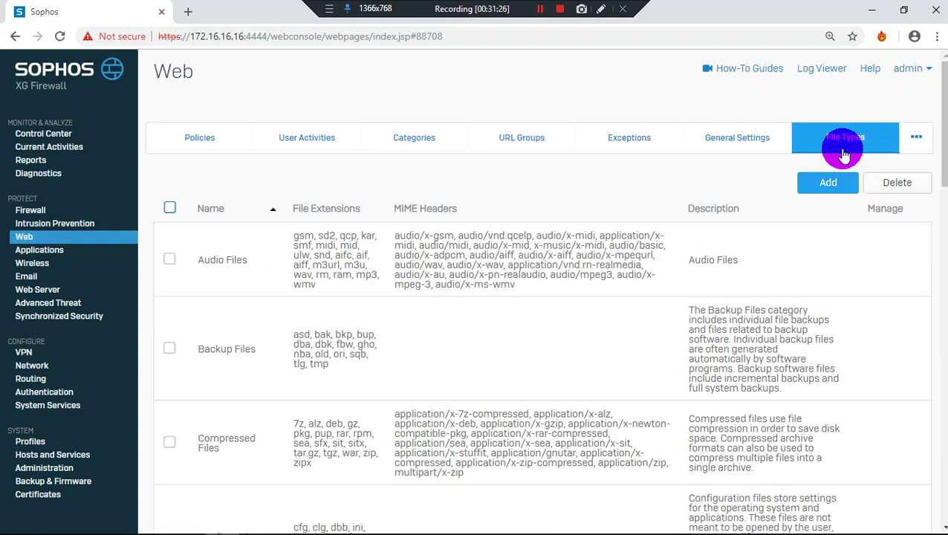
{"action": "scroll", "coordinate": [463, 312], "scroll_direction": "down", "scroll_amount": 10}
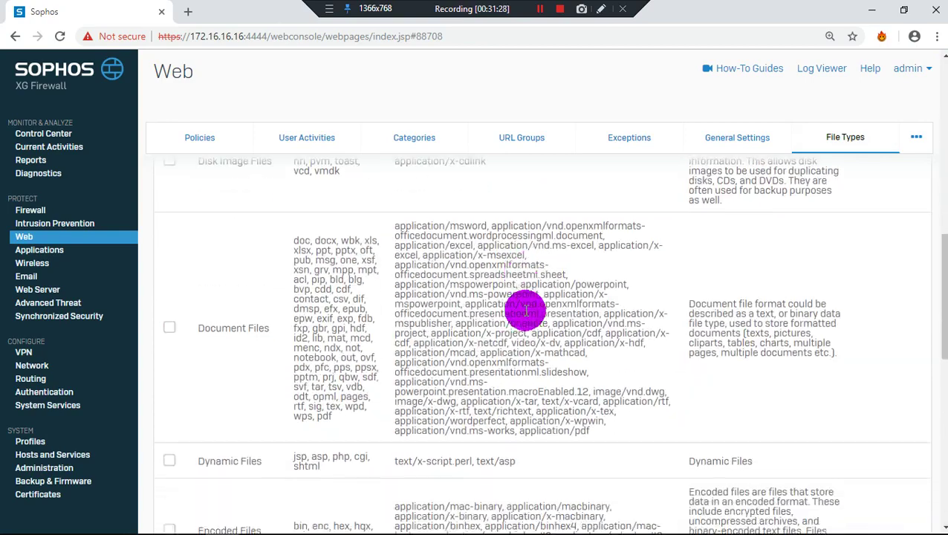
{"action": "scroll", "coordinate": [525, 310], "scroll_direction": "down", "scroll_amount": 10}
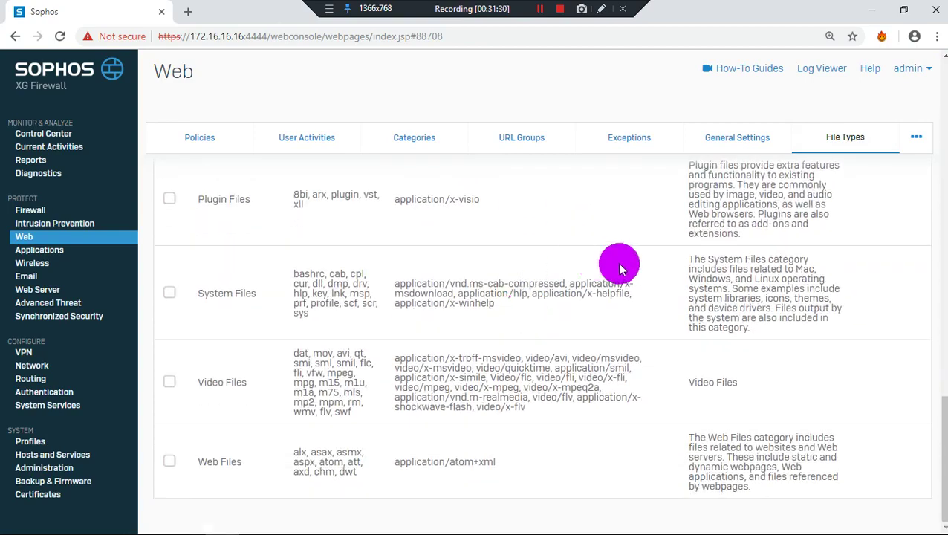
{"action": "left_click", "coordinate": [913, 136]}
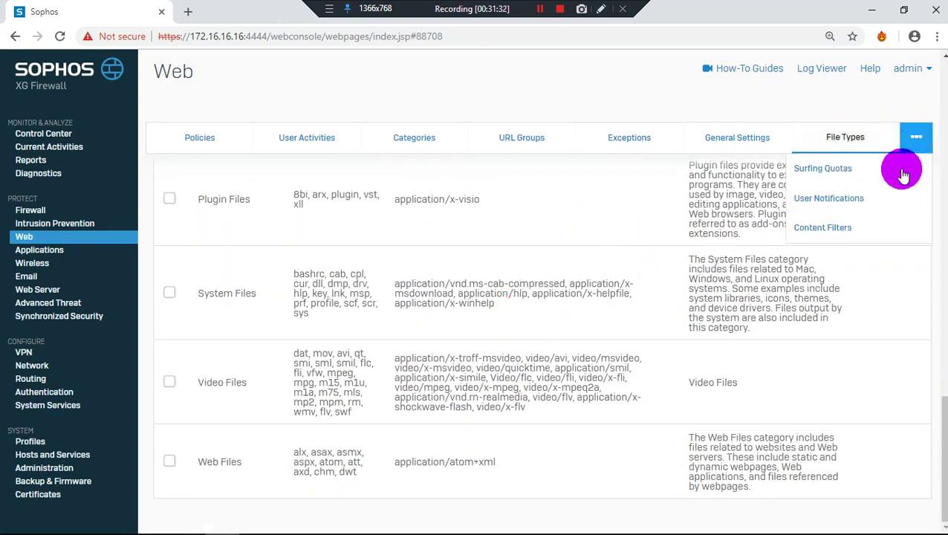
Return to the Web Policies list with Default Policy's rules visible
{"action": "left_click", "coordinate": [167, 141]}
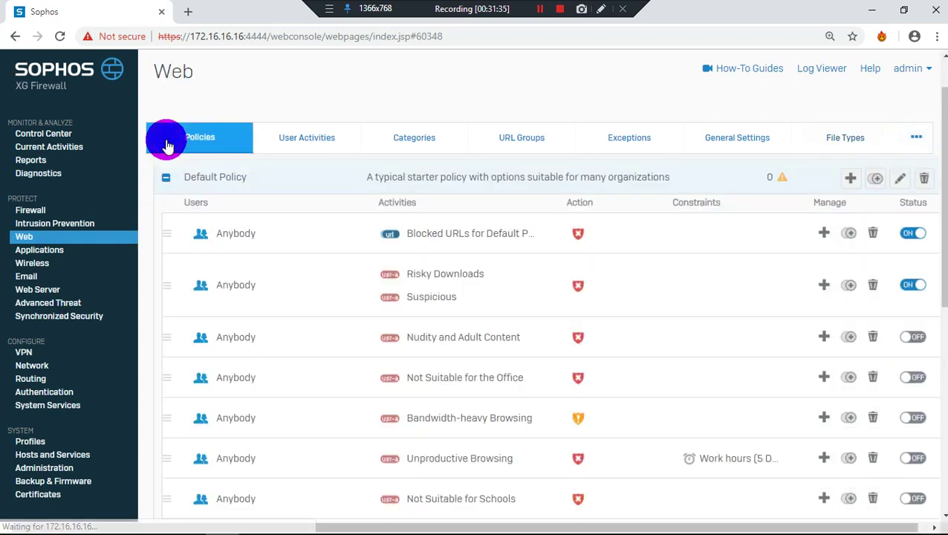
{"action": "mouse_move", "coordinate": [186, 239]}
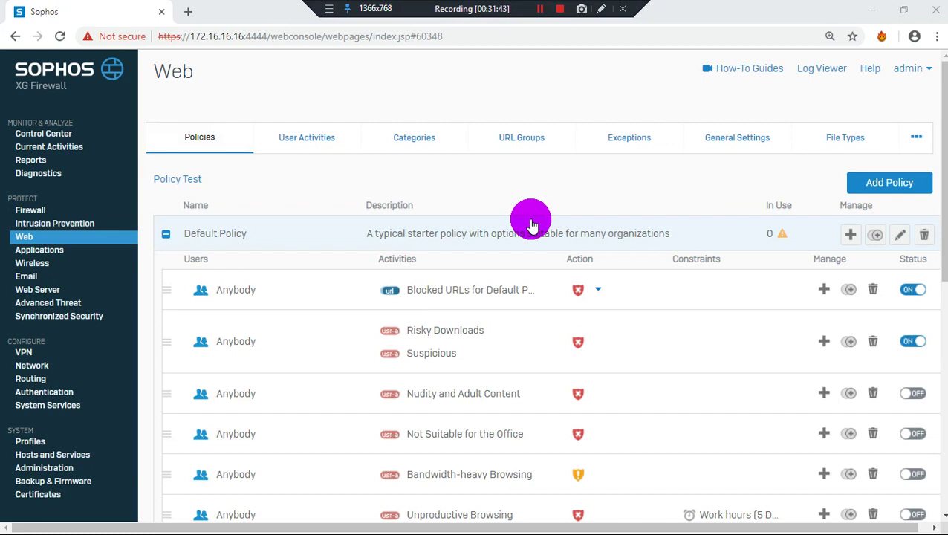
{"action": "mouse_move", "coordinate": [582, 296]}
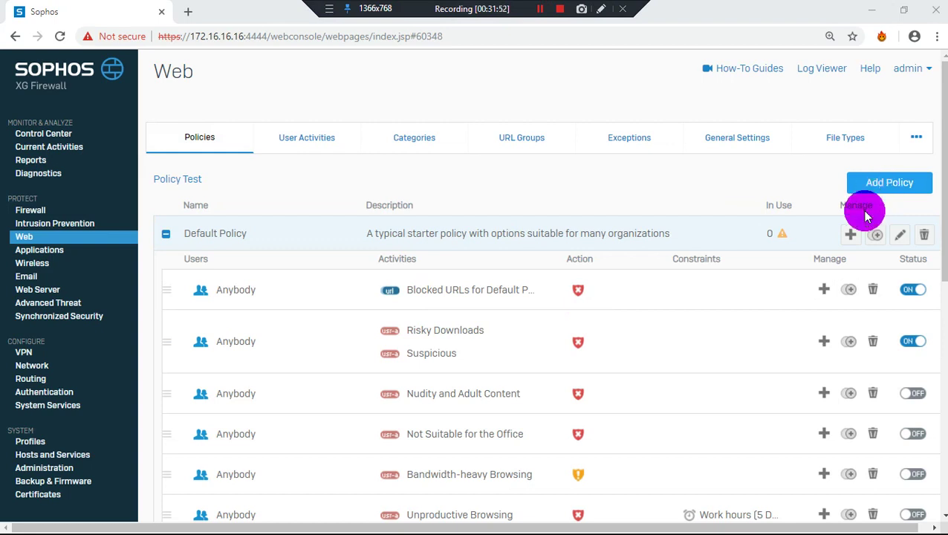
{"action": "mouse_move", "coordinate": [697, 327]}
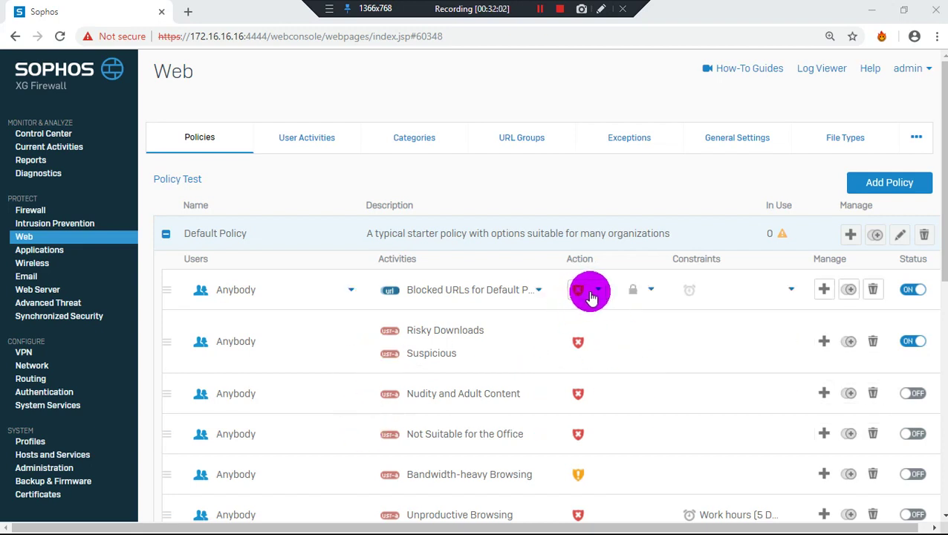
{"action": "left_click", "coordinate": [582, 294]}
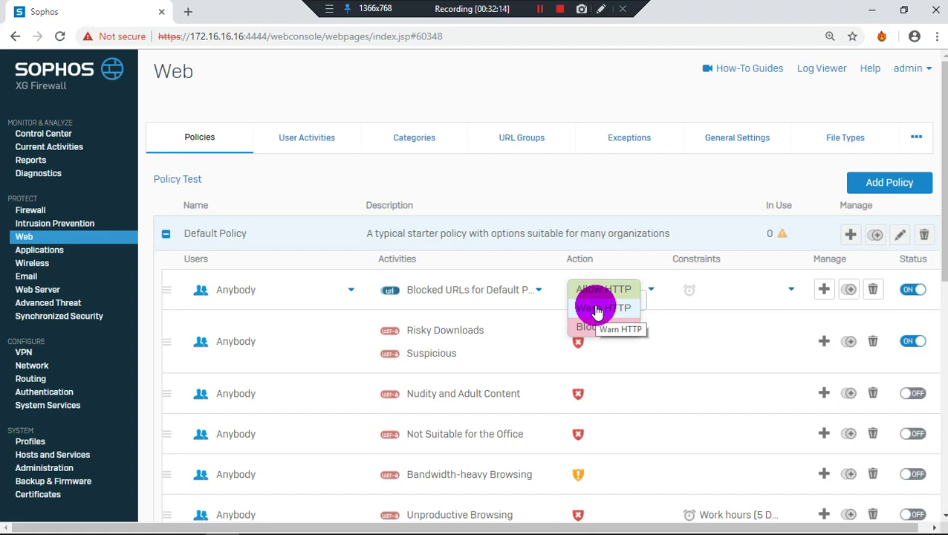
{"action": "left_click", "coordinate": [600, 308]}
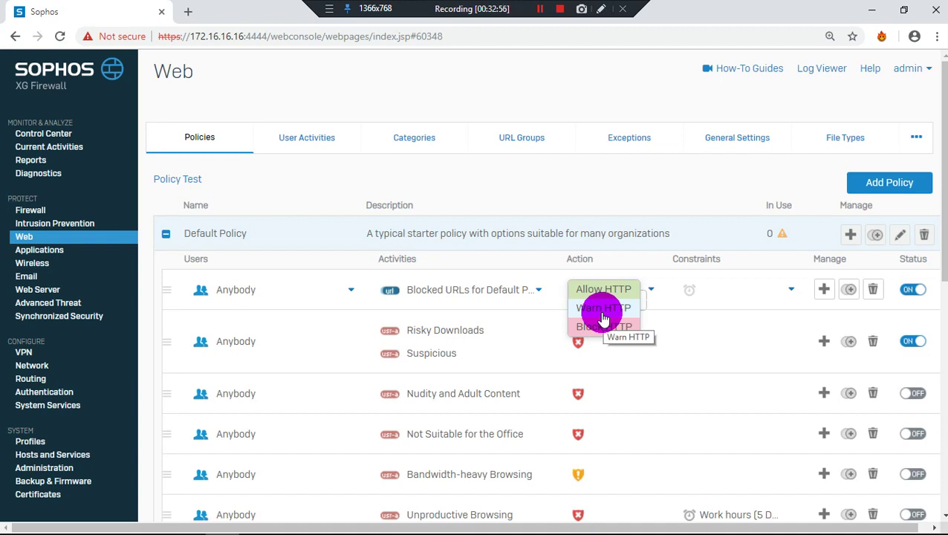
{"action": "left_click", "coordinate": [624, 261]}
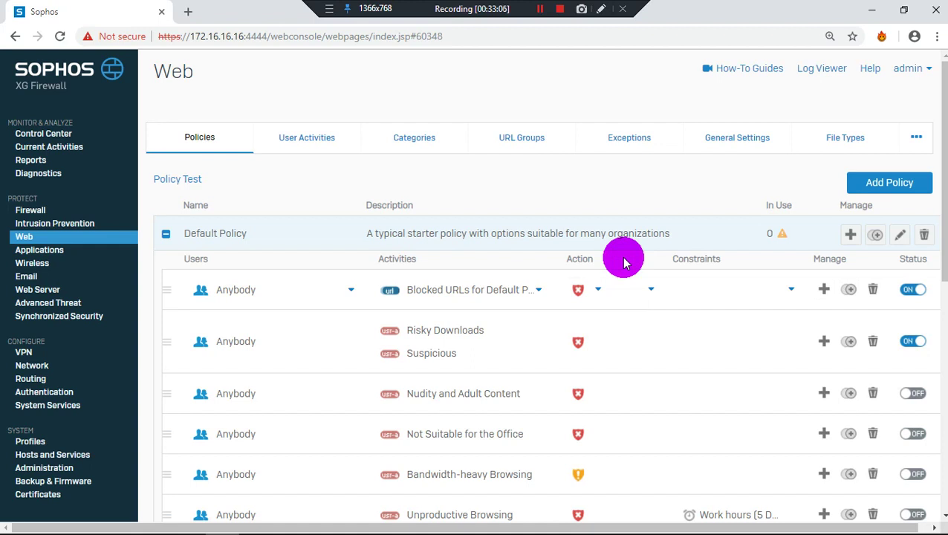
{"action": "left_click", "coordinate": [597, 290]}
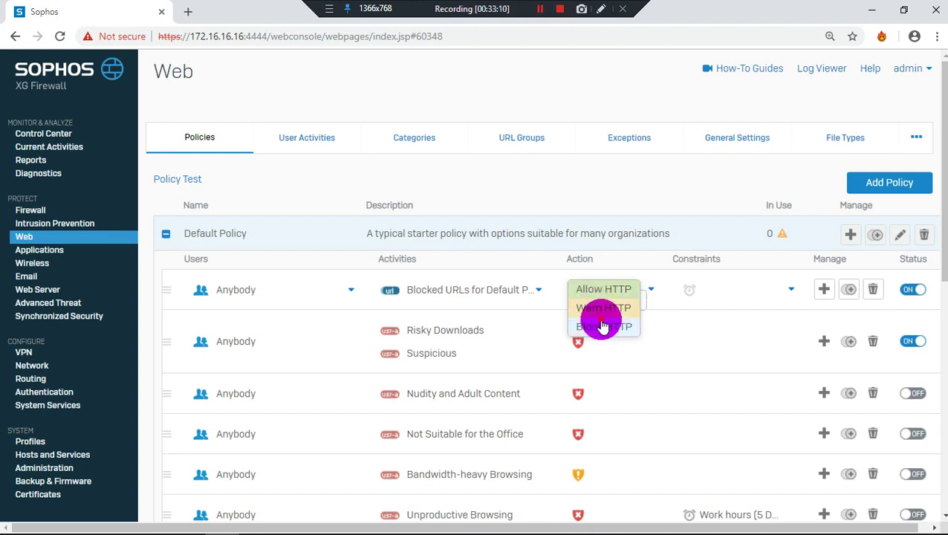
{"action": "left_click", "coordinate": [601, 325]}
{"action": "left_click", "coordinate": [475, 289]}
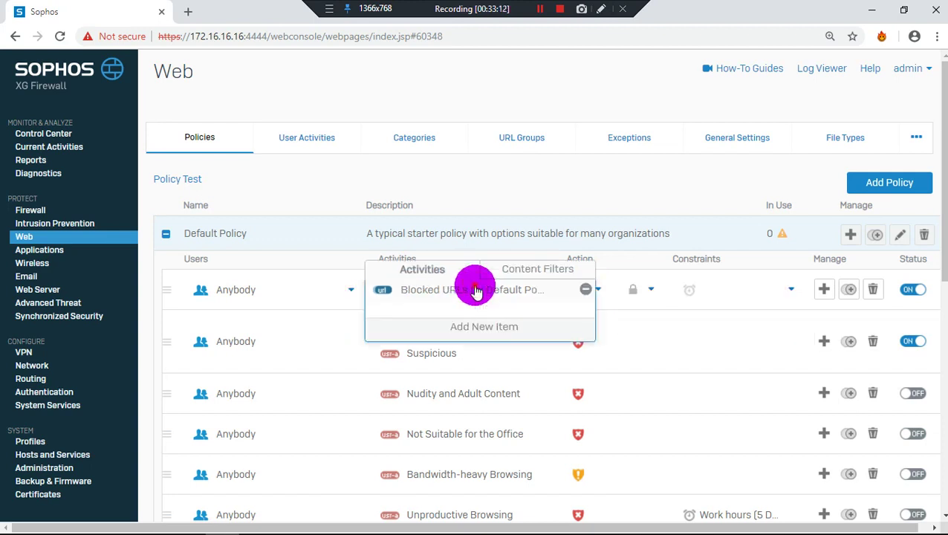
Add a web policy named PortSiteBlocking described as 'Please Block UnWanted Sites'
{"action": "left_click", "coordinate": [891, 182]}
{"action": "left_click", "coordinate": [379, 272]}
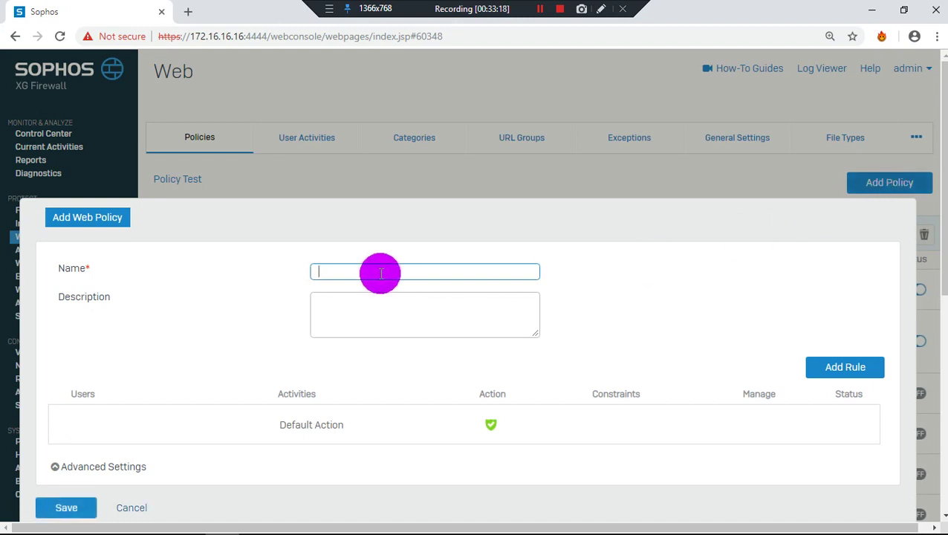
{"action": "type", "text": "PortSit"}
{"action": "key", "text": "BackSpace"}
{"action": "key", "text": "BackSpace"}
{"action": "type", "text": "iteBlock"}
{"action": "key", "text": "BackSpace"}
{"action": "key", "text": "BackSpace"}
{"action": "key", "text": "BackSpace"}
{"action": "key", "text": "BackSpace"}
{"action": "type", "text": "locking"}
{"action": "left_click", "coordinate": [378, 306]}
{"action": "type", "text": "Ple"}
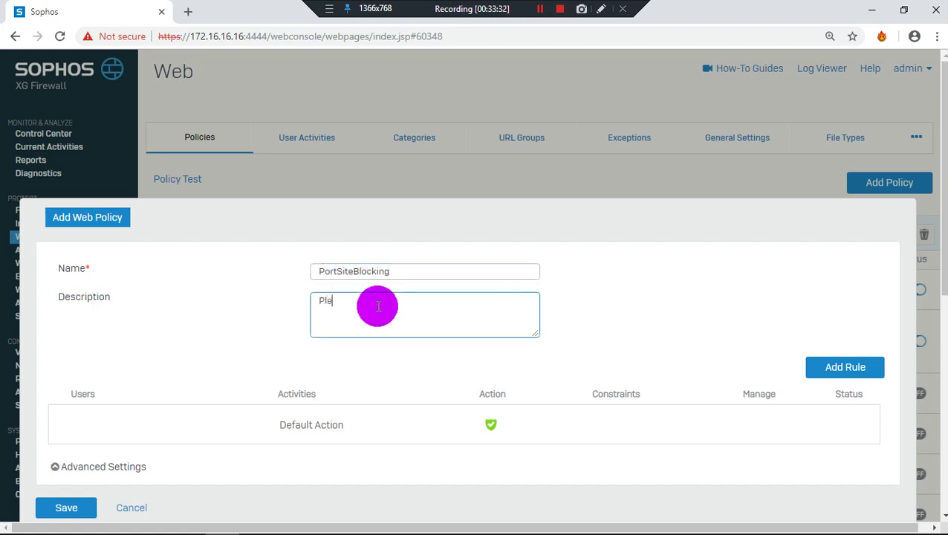
{"action": "type", "text": "ase Block"}
{"action": "type", "text": " url"}
{"action": "type", "text": "wanted"}
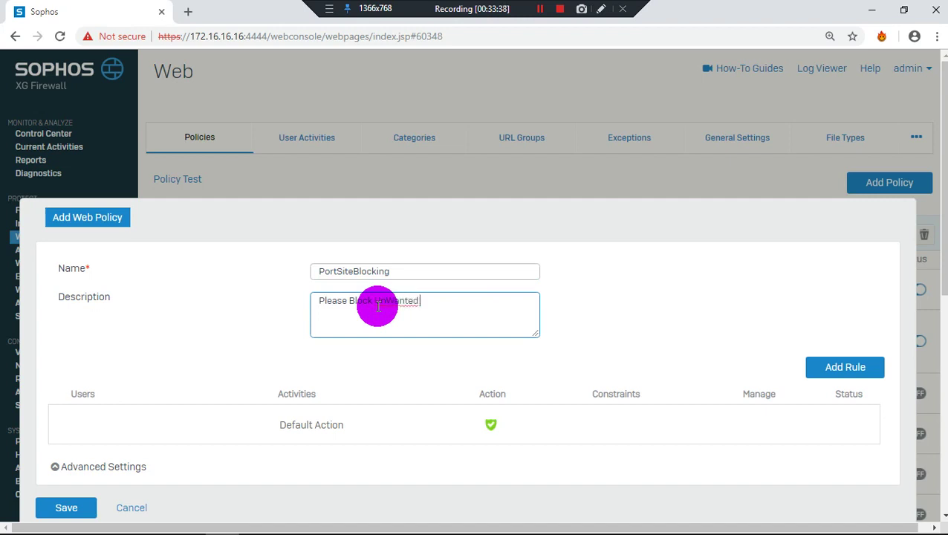
{"action": "type", "text": " Sites"}
Set the new policy's default action to Block
{"action": "left_click", "coordinate": [491, 425]}
{"action": "left_click", "coordinate": [502, 443]}
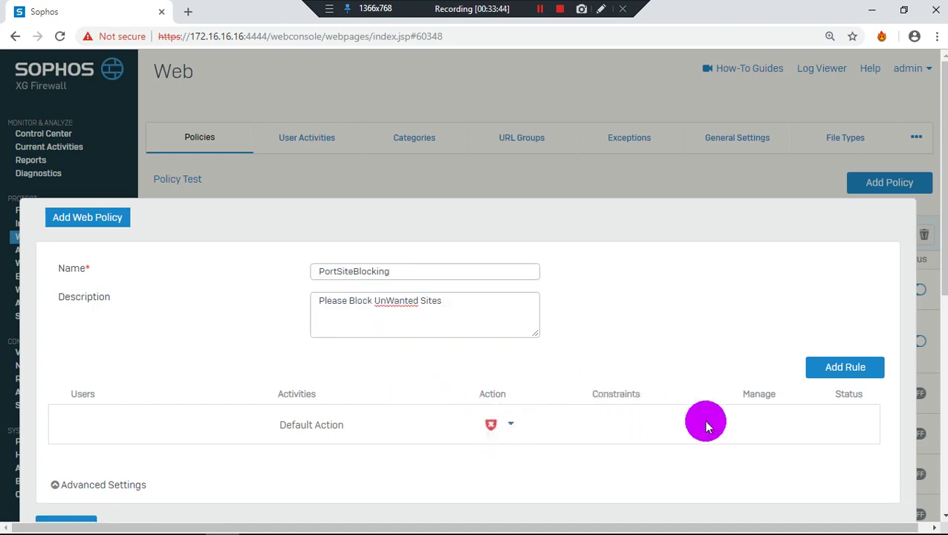
{"action": "scroll", "coordinate": [803, 397], "scroll_direction": "down", "scroll_amount": 2}
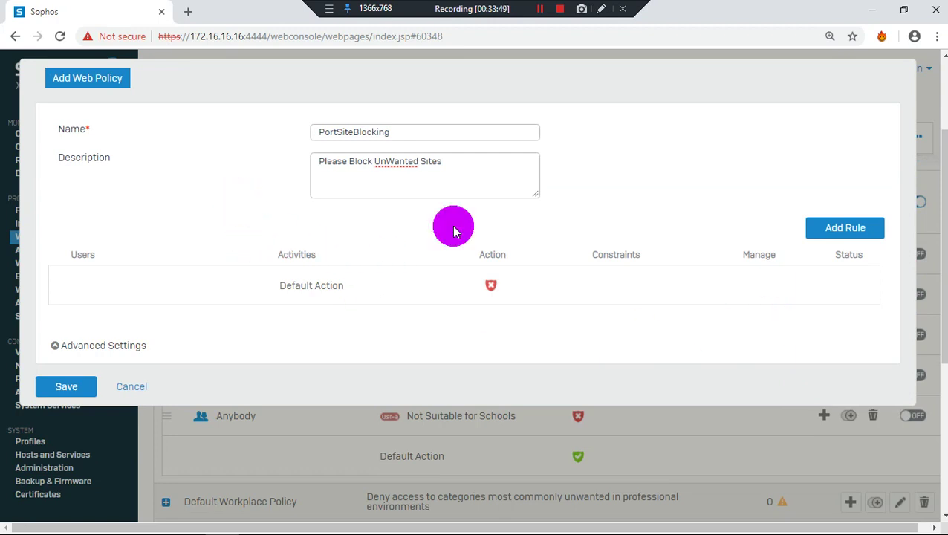
Add a rule to the policy, leave its action as Allow, then delete it
{"action": "left_click", "coordinate": [836, 230]}
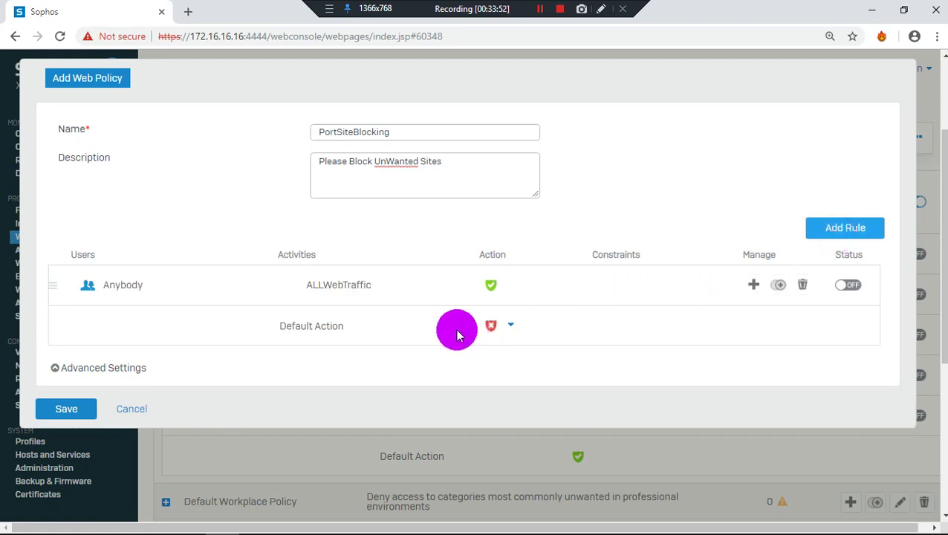
{"action": "left_click", "coordinate": [331, 325]}
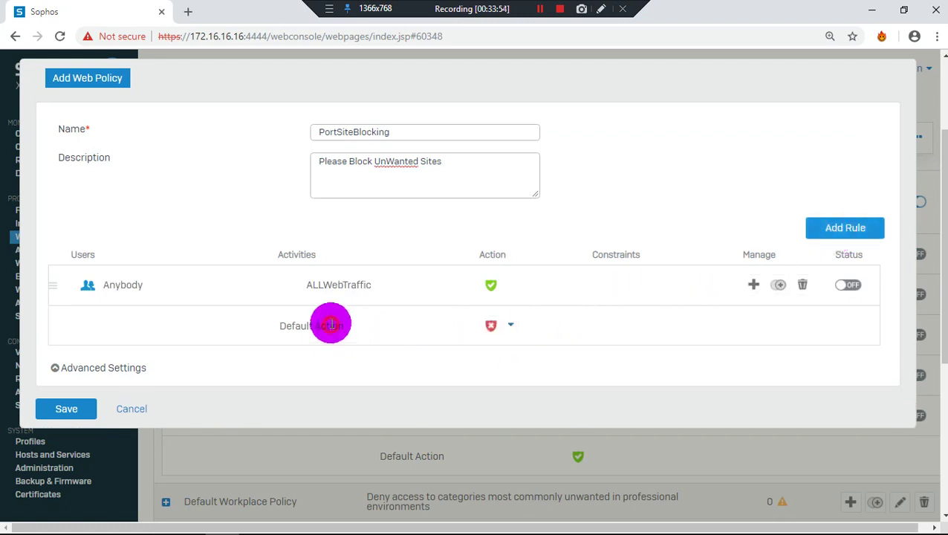
{"action": "left_click", "coordinate": [490, 285]}
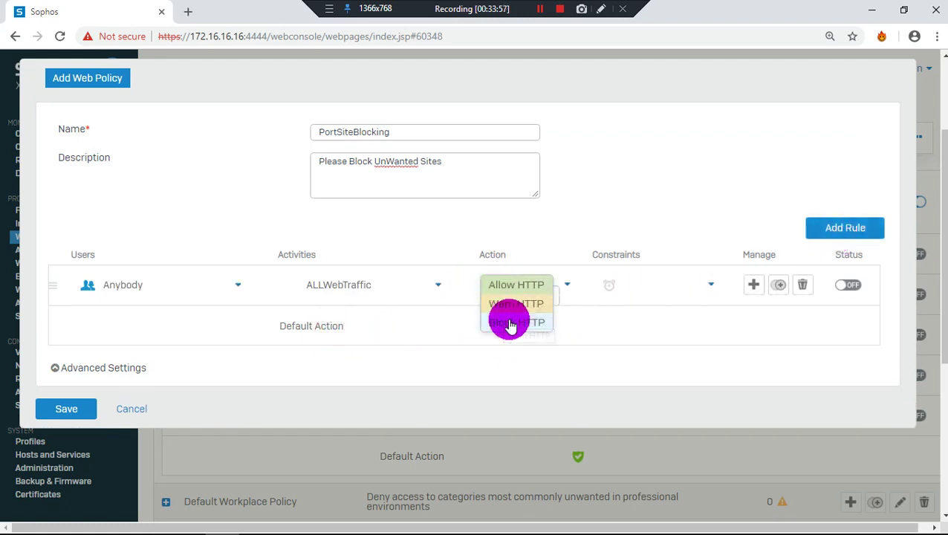
{"action": "left_click", "coordinate": [752, 308]}
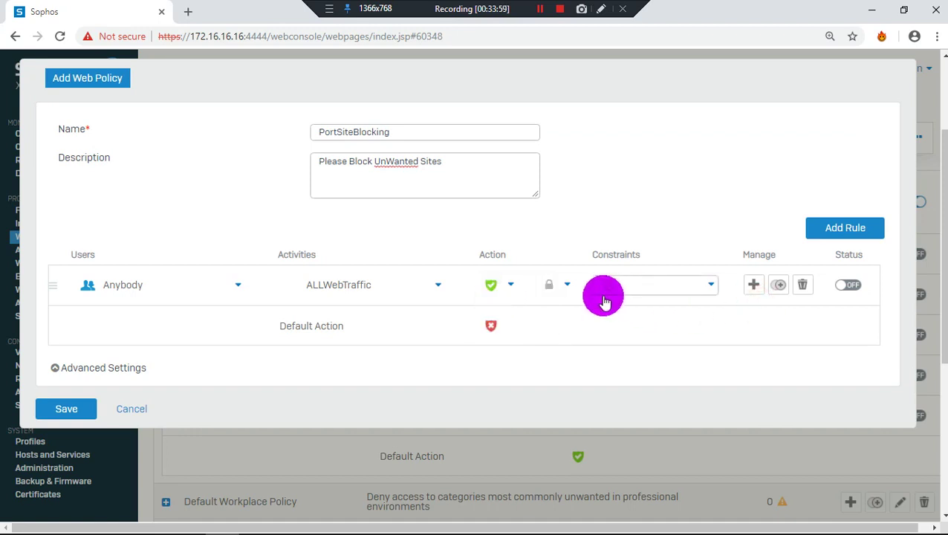
{"action": "left_click", "coordinate": [804, 286]}
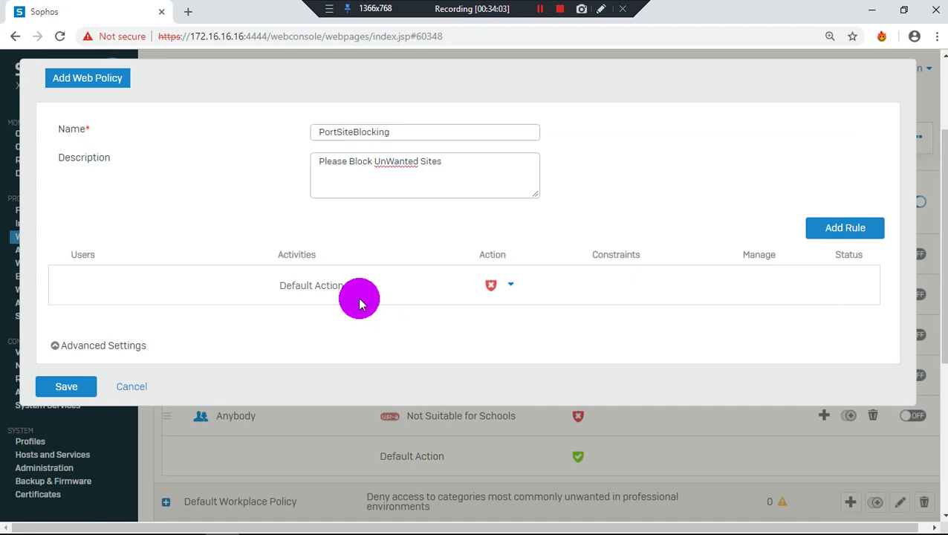
In Advanced Settings, prevent downloading files larger than 200 MB
{"action": "left_click", "coordinate": [128, 345]}
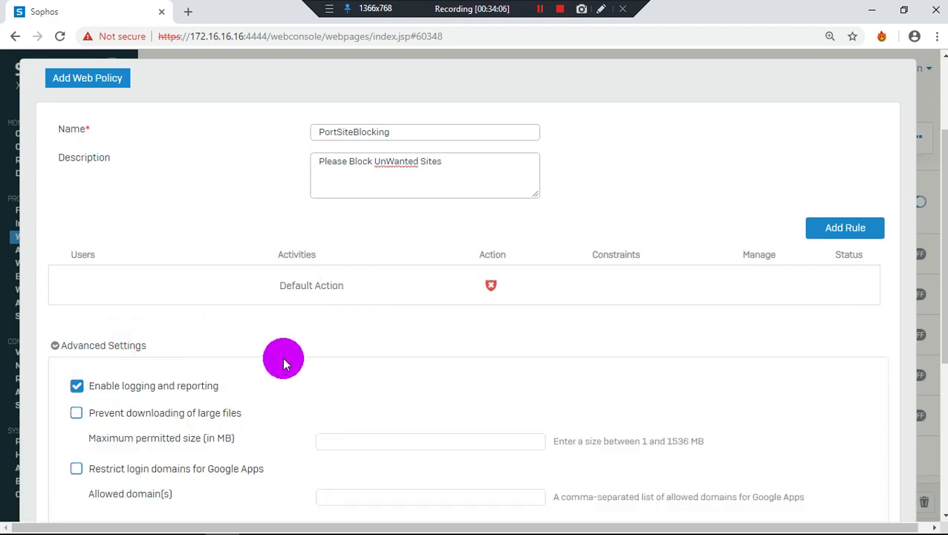
{"action": "scroll", "coordinate": [283, 363], "scroll_direction": "down", "scroll_amount": 1}
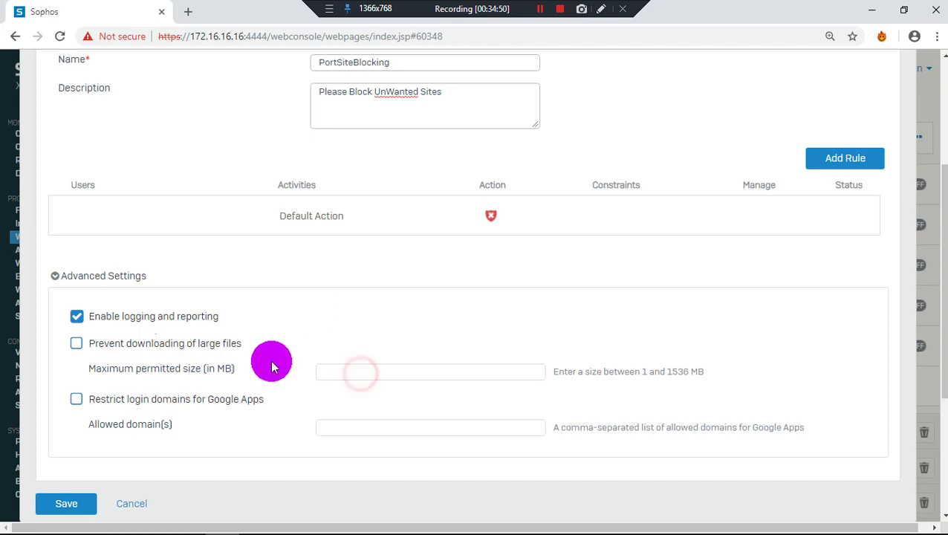
{"action": "left_click", "coordinate": [154, 347]}
{"action": "left_click", "coordinate": [449, 371]}
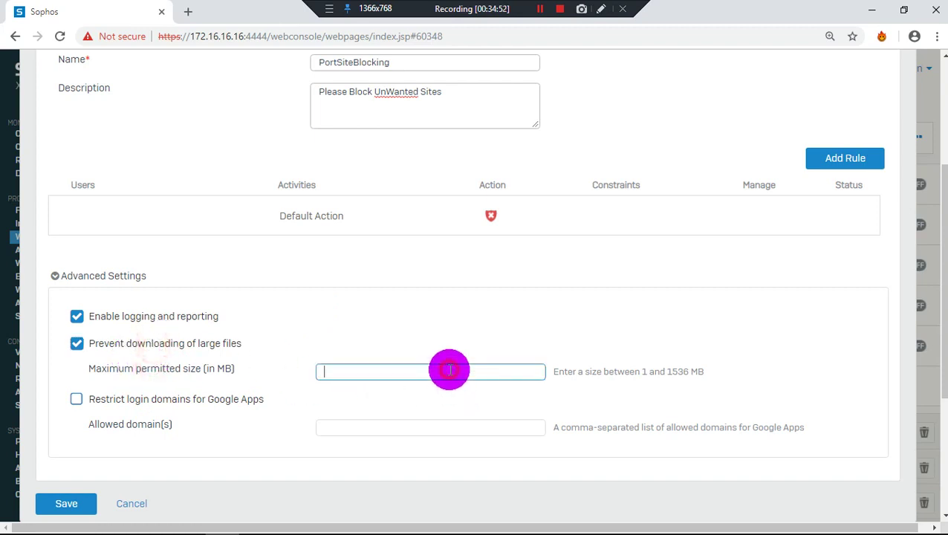
{"action": "type", "text": "1"}
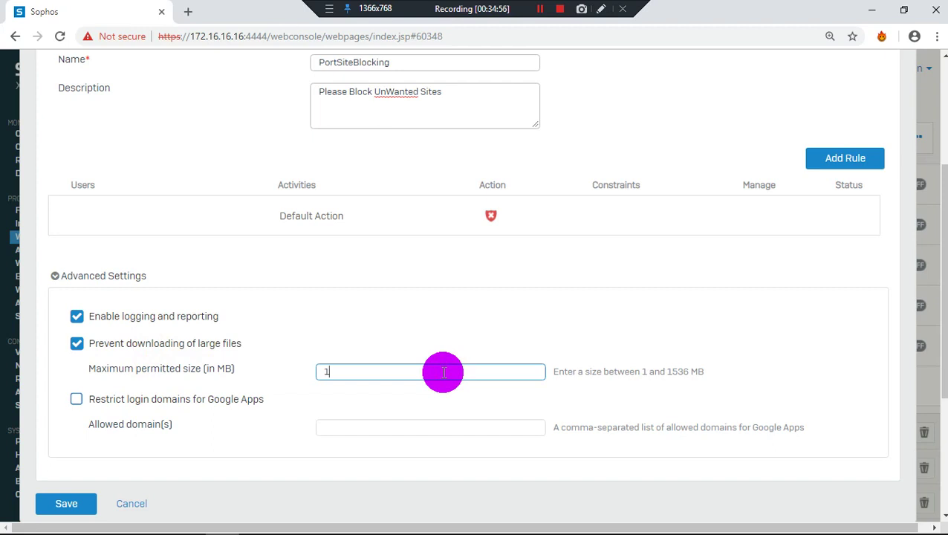
{"action": "key", "text": "BackSpace"}
{"action": "type", "text": "200"}
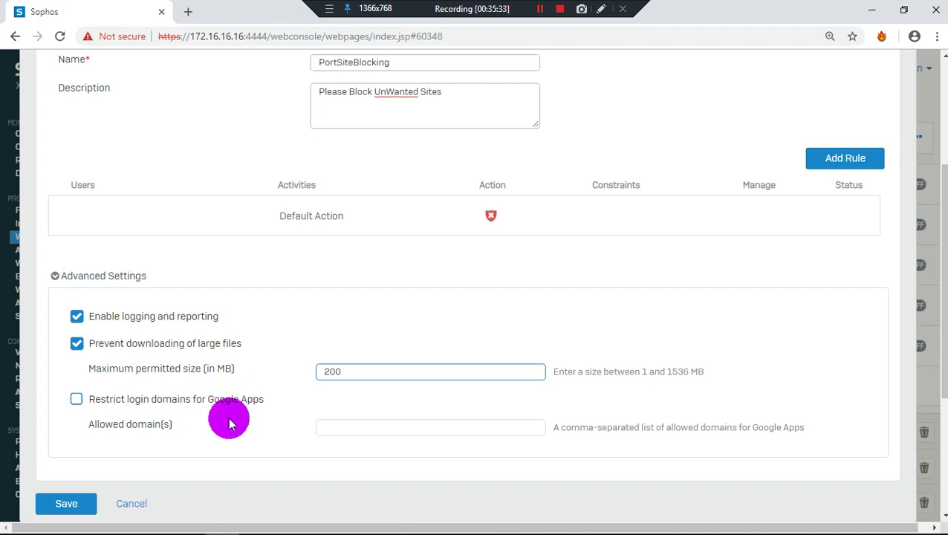
Restrict Google Apps login domains, then cancel the policy draft
{"action": "left_click", "coordinate": [226, 401]}
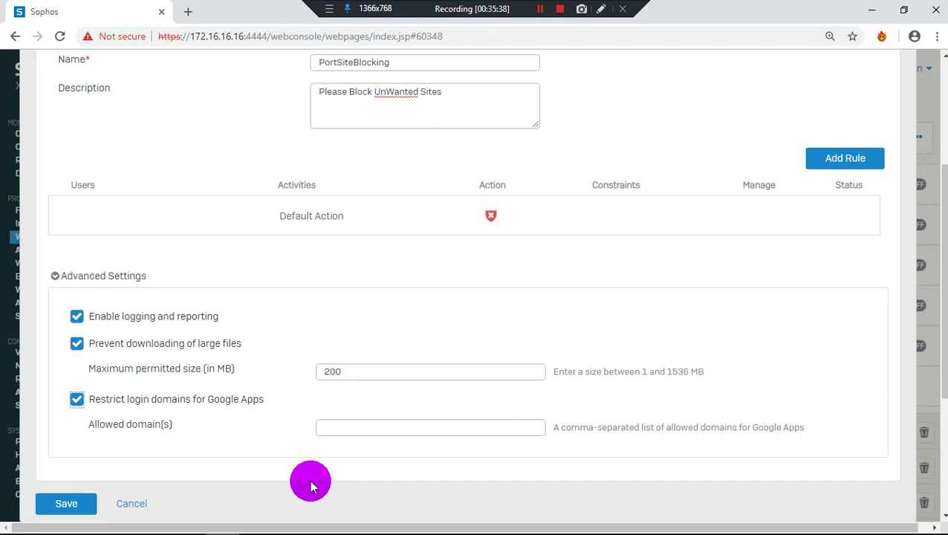
{"action": "scroll", "coordinate": [223, 484], "scroll_direction": "up", "scroll_amount": 3}
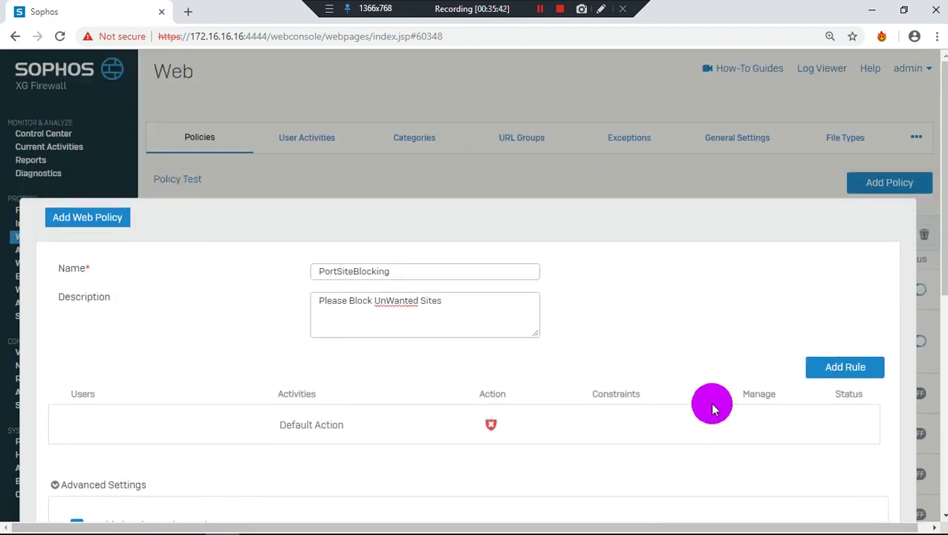
{"action": "scroll", "coordinate": [710, 402], "scroll_direction": "down", "scroll_amount": 1}
{"action": "scroll", "coordinate": [849, 290], "scroll_direction": "down", "scroll_amount": 5}
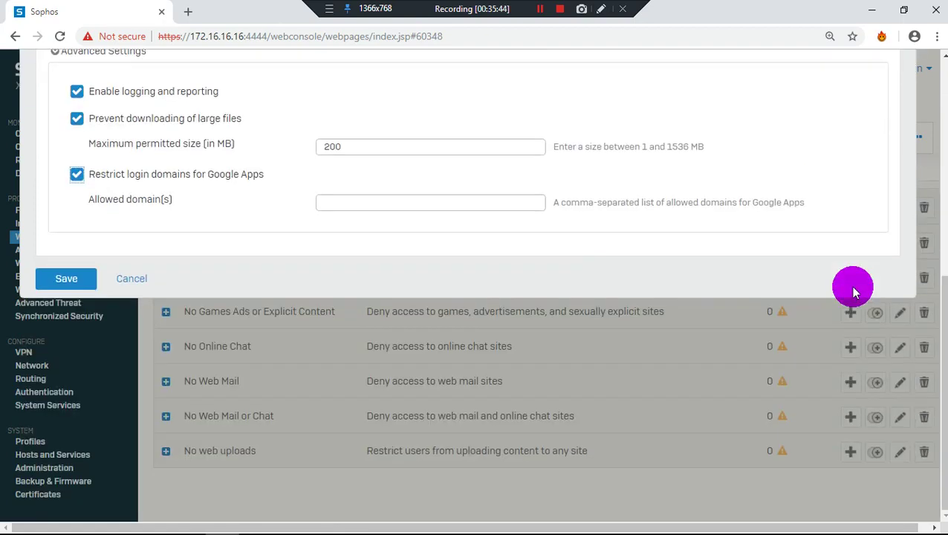
{"action": "left_click", "coordinate": [128, 285]}
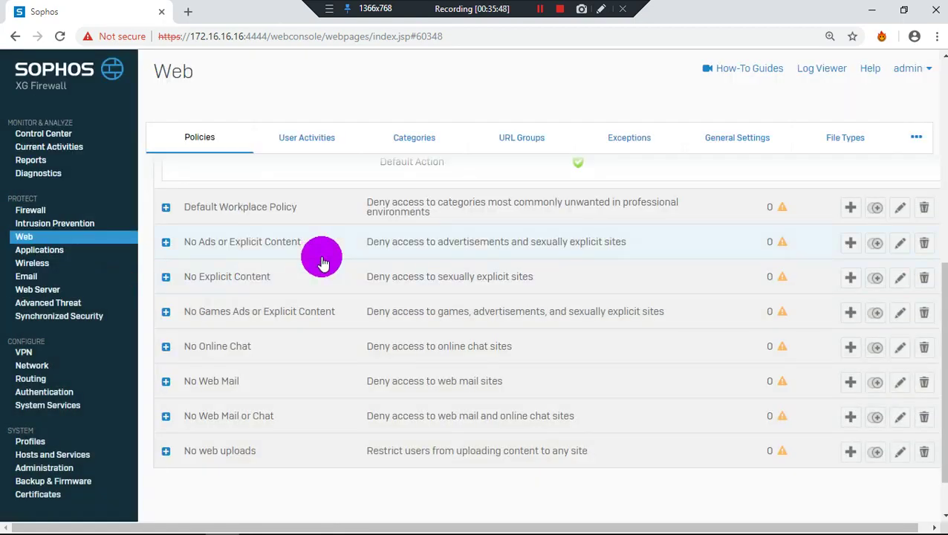
Open the Web User Activities list and scroll through it
{"action": "scroll", "coordinate": [321, 260], "scroll_direction": "up", "scroll_amount": 5}
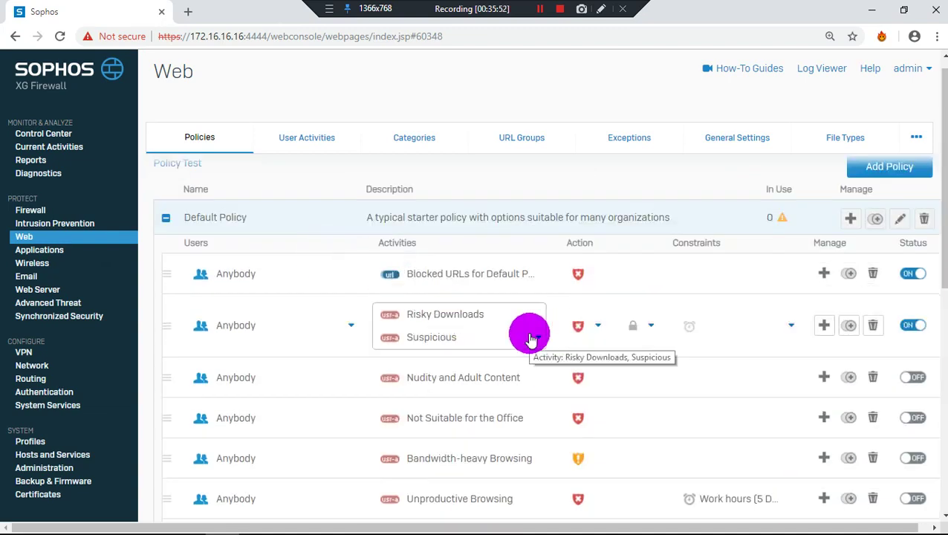
{"action": "left_click", "coordinate": [321, 144]}
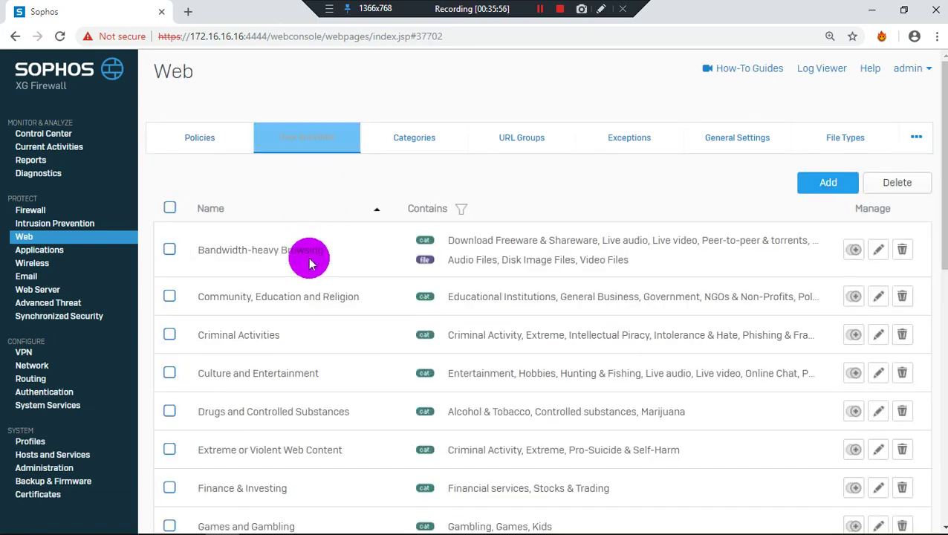
{"action": "scroll", "coordinate": [312, 260], "scroll_direction": "down", "scroll_amount": 6}
{"action": "scroll", "coordinate": [310, 264], "scroll_direction": "down", "scroll_amount": 2}
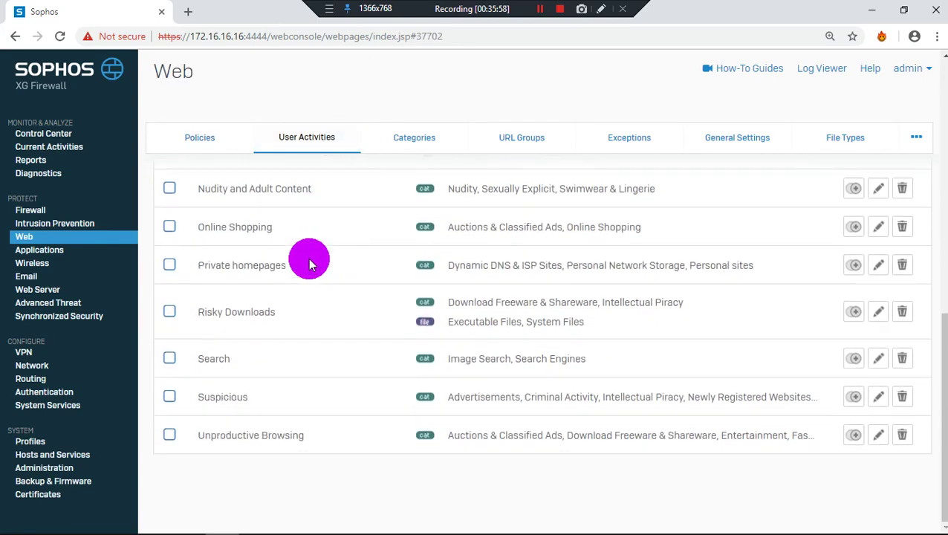
{"action": "scroll", "coordinate": [310, 264], "scroll_direction": "up", "scroll_amount": 8}
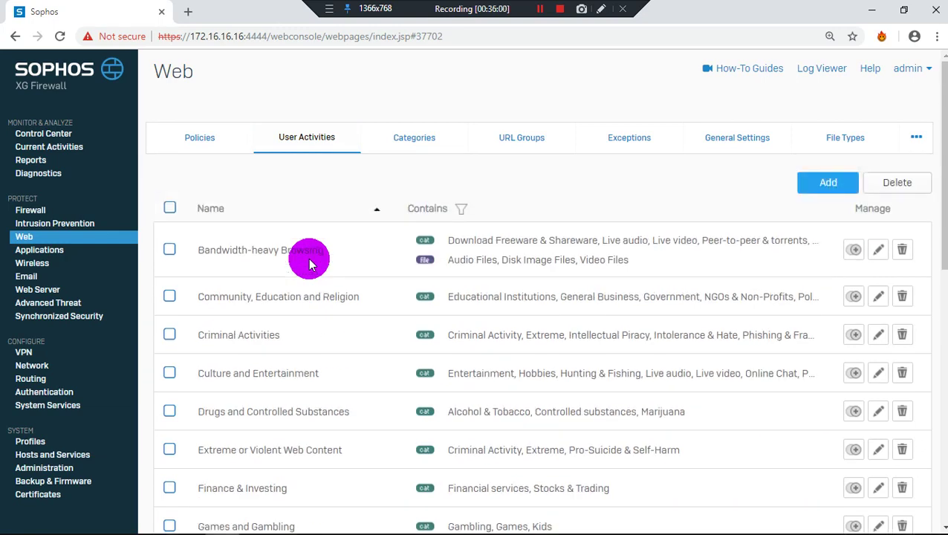
{"action": "left_click", "coordinate": [540, 9]}
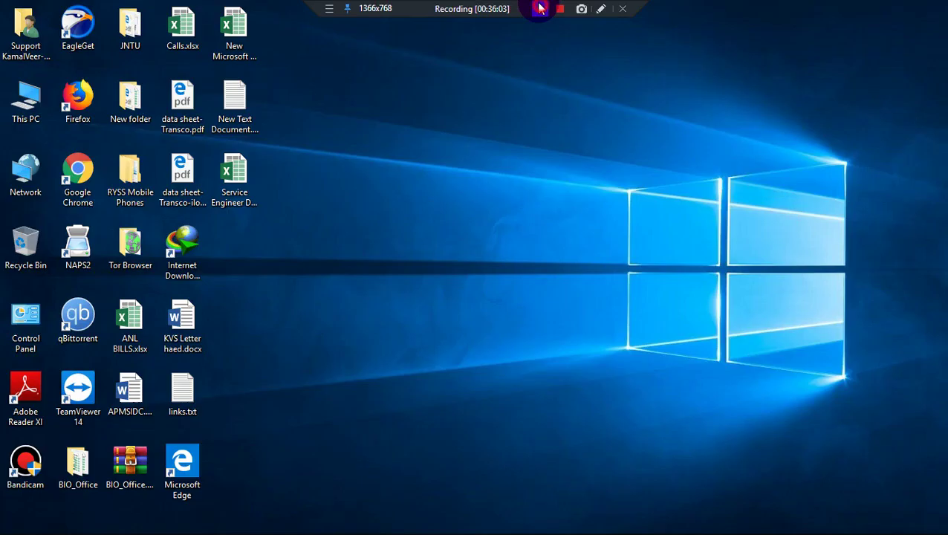
Bring the firewall console back and open the Web section's User Activities list
{"action": "left_click", "coordinate": [222, 521]}
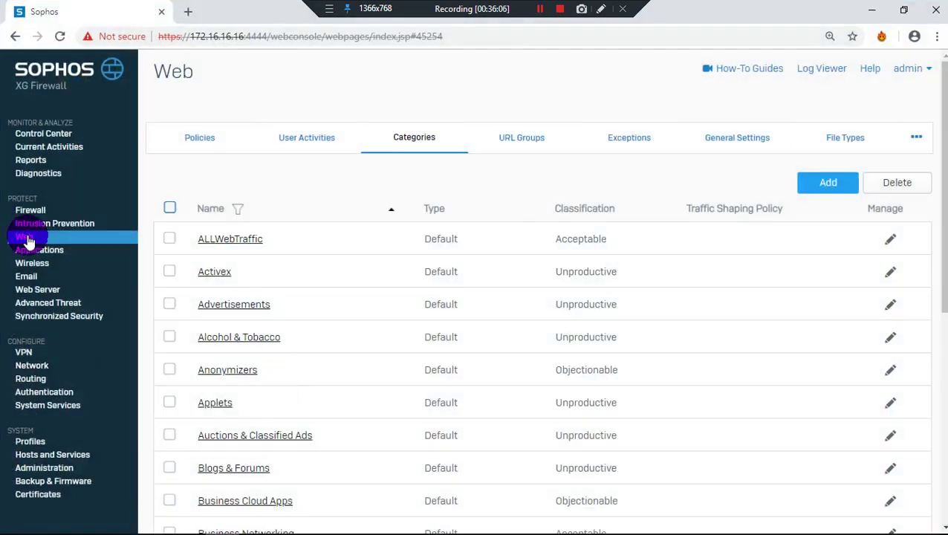
{"action": "left_click", "coordinate": [22, 237]}
{"action": "scroll", "coordinate": [184, 210], "scroll_direction": "down", "scroll_amount": 1}
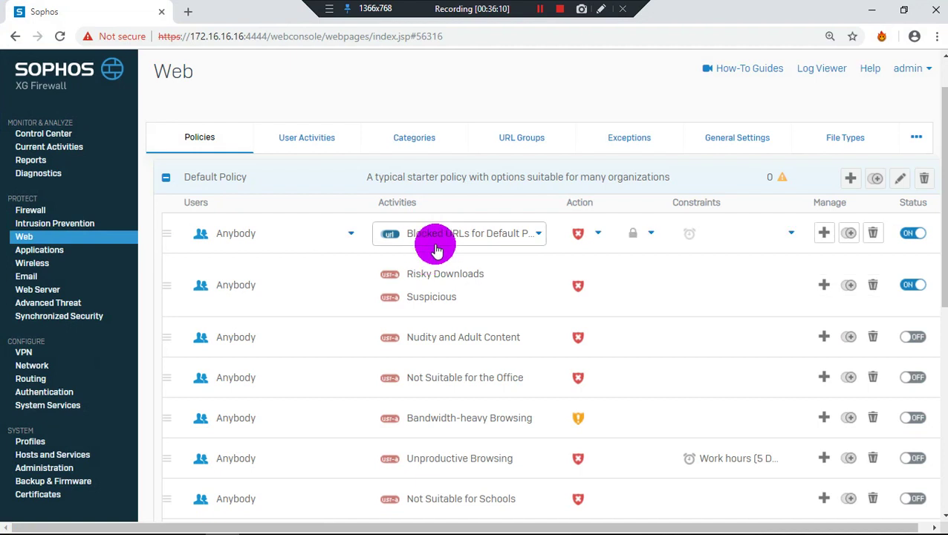
{"action": "left_click", "coordinate": [313, 143]}
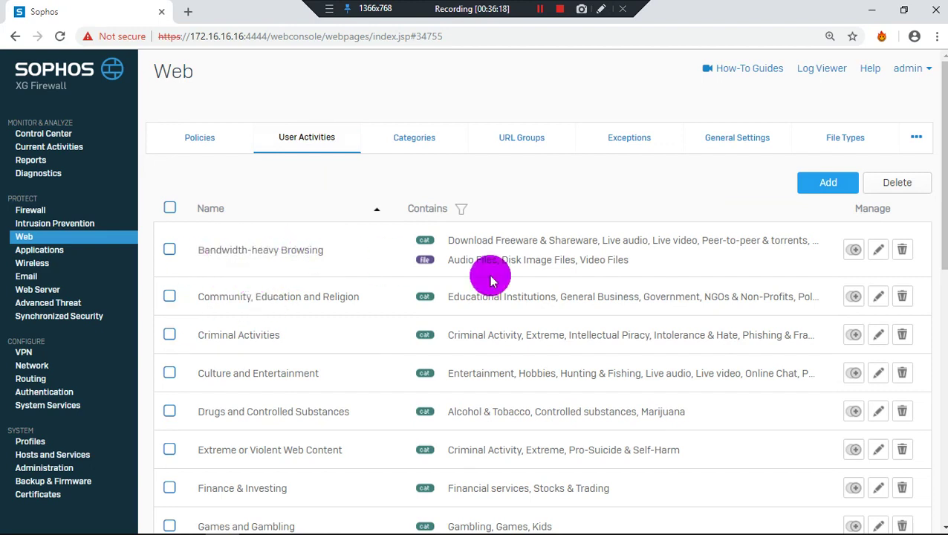
Open the Bandwidth-heavy Browsing user activity for editing and scroll its categories
{"action": "left_click", "coordinate": [877, 248]}
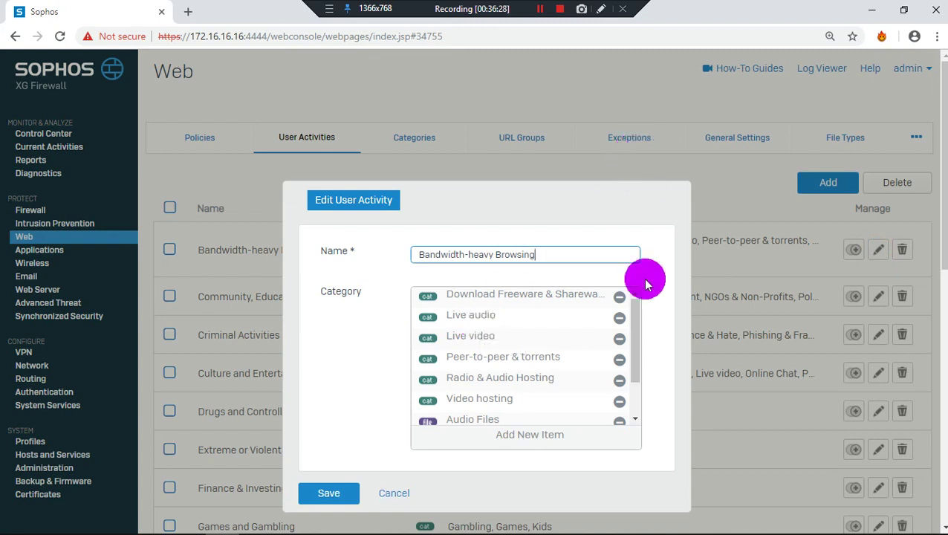
{"action": "scroll", "coordinate": [572, 355], "scroll_direction": "down", "scroll_amount": 2}
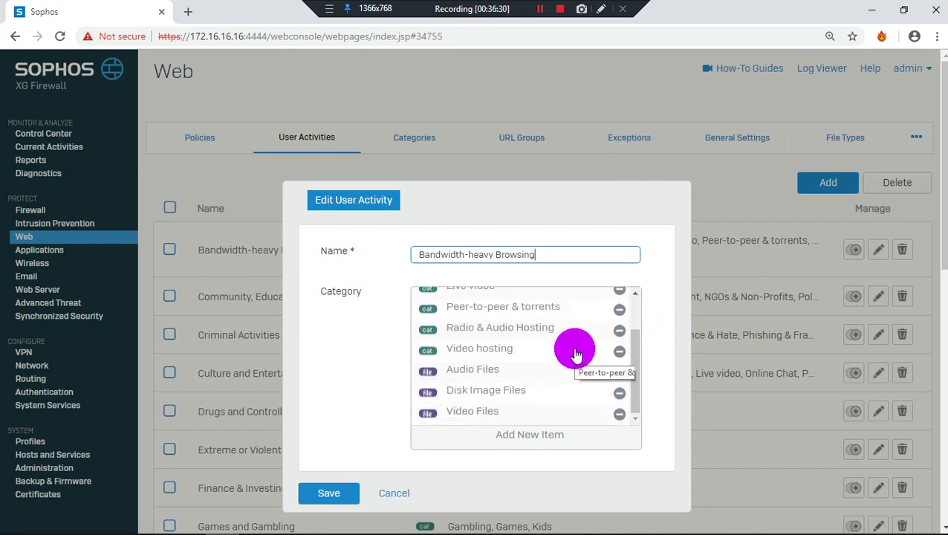
{"action": "scroll", "coordinate": [574, 351], "scroll_direction": "down", "scroll_amount": 1}
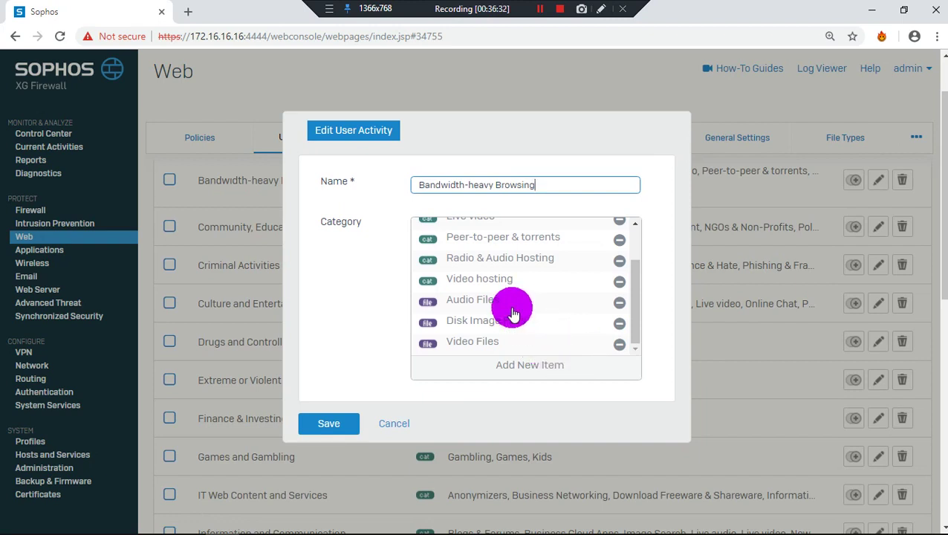
Browse the category picker for a new item, then close it without adding anything
{"action": "left_click", "coordinate": [542, 363]}
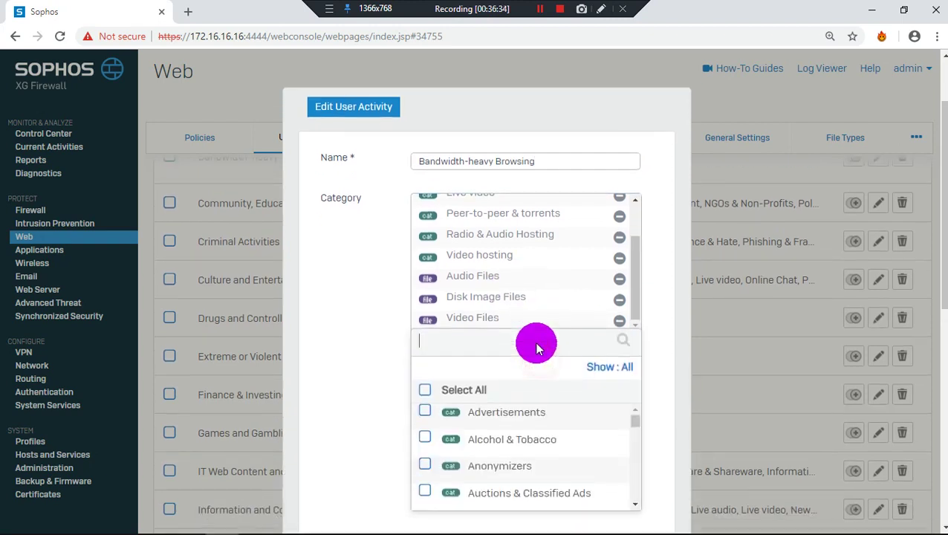
{"action": "scroll", "coordinate": [538, 346], "scroll_direction": "down", "scroll_amount": 1}
{"action": "scroll", "coordinate": [534, 364], "scroll_direction": "down", "scroll_amount": 6}
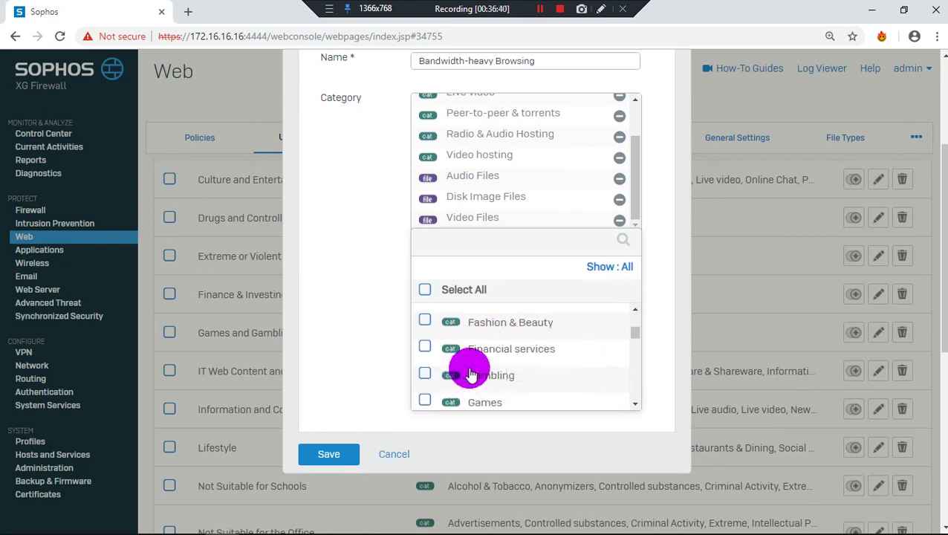
{"action": "scroll", "coordinate": [472, 367], "scroll_direction": "down", "scroll_amount": 1}
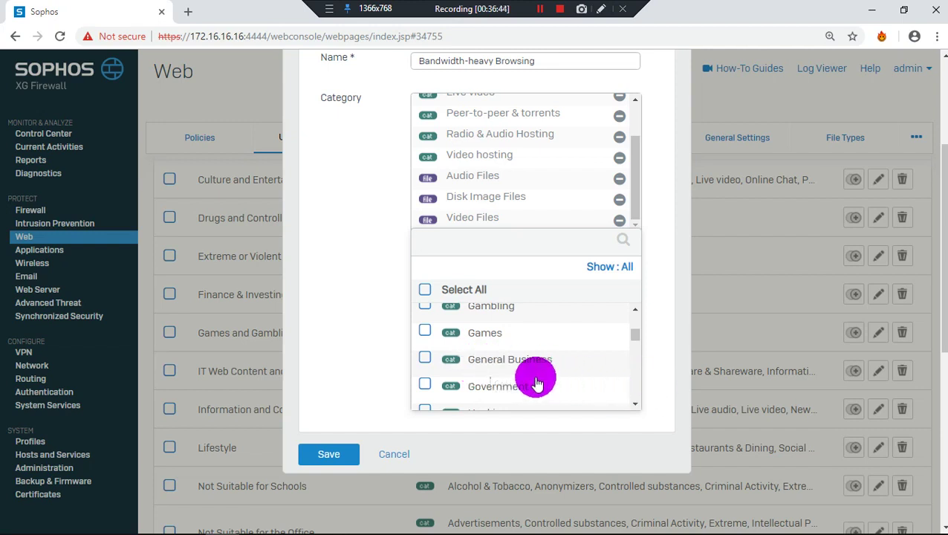
{"action": "scroll", "coordinate": [537, 380], "scroll_direction": "down", "scroll_amount": 1}
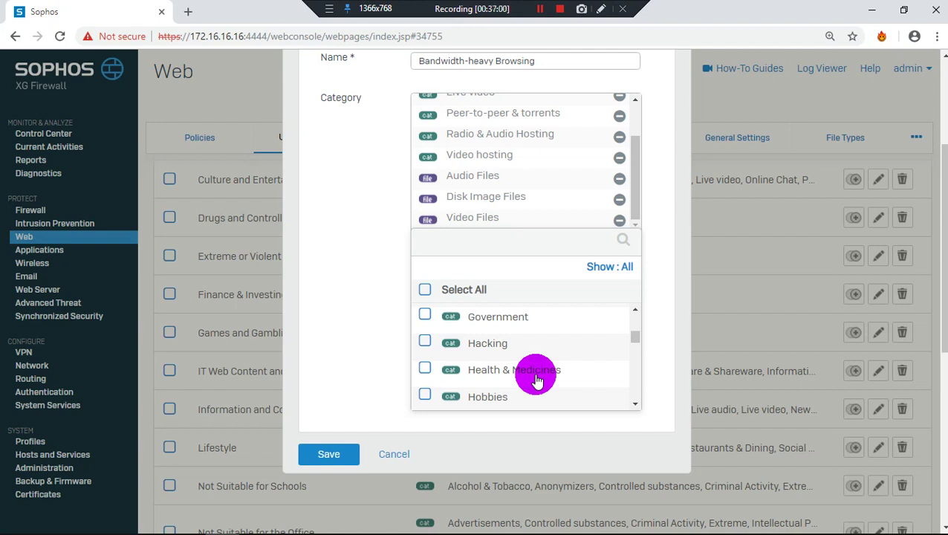
{"action": "left_click", "coordinate": [359, 318]}
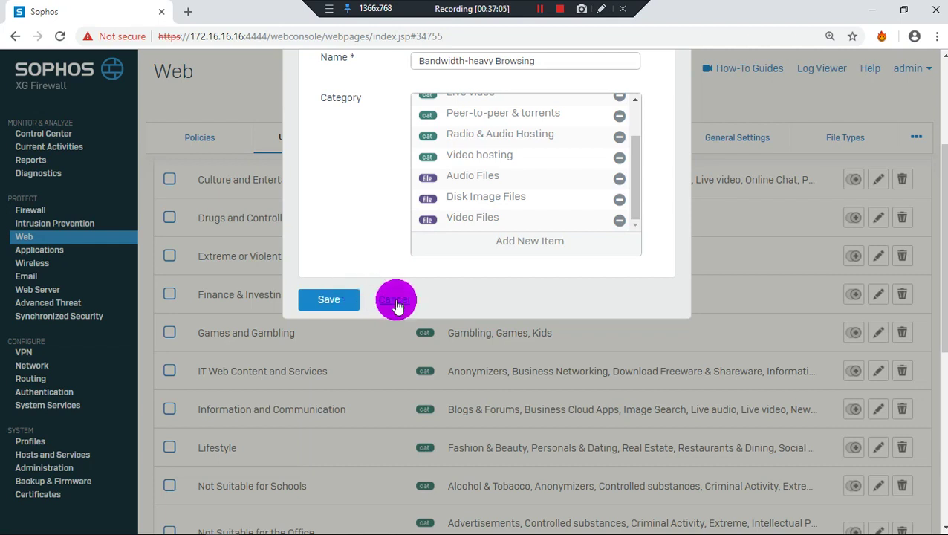
Close the Bandwidth-heavy Browsing editor unsaved and page forward through the Application List
{"action": "left_click", "coordinate": [395, 302]}
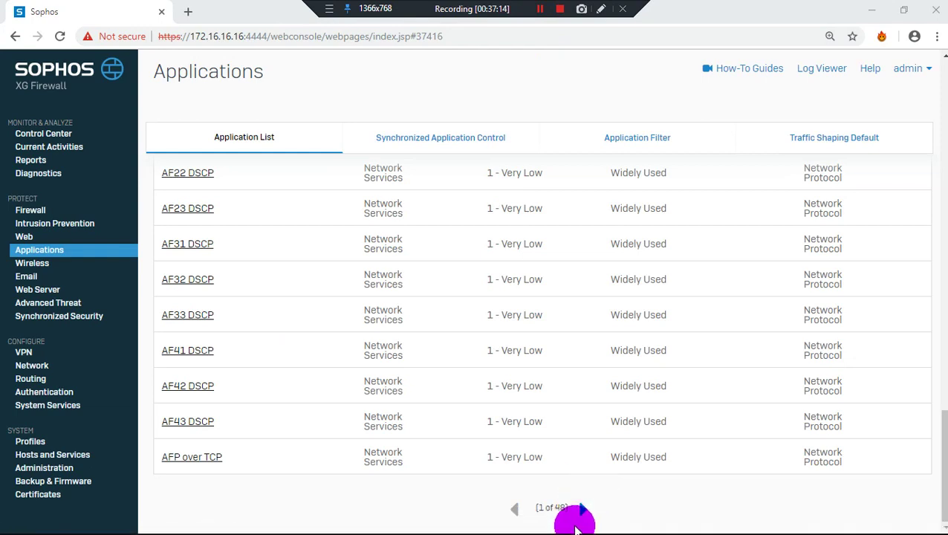
{"action": "left_click", "coordinate": [582, 509]}
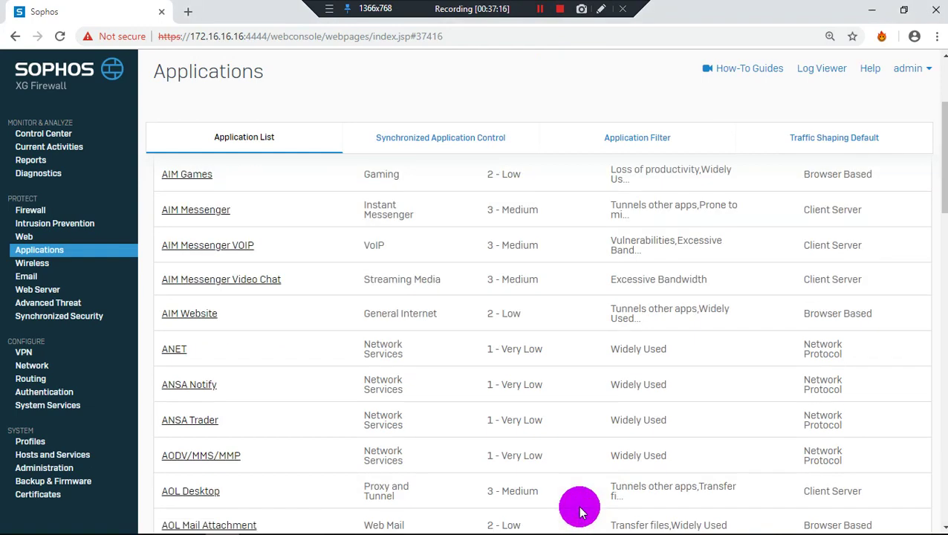
{"action": "scroll", "coordinate": [554, 455], "scroll_direction": "down", "scroll_amount": 15}
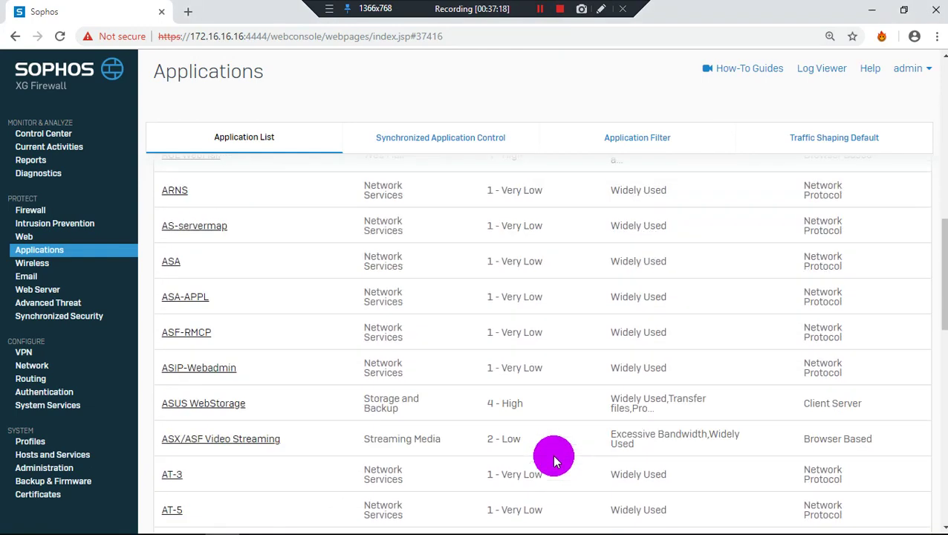
{"action": "scroll", "coordinate": [554, 459], "scroll_direction": "down", "scroll_amount": 7}
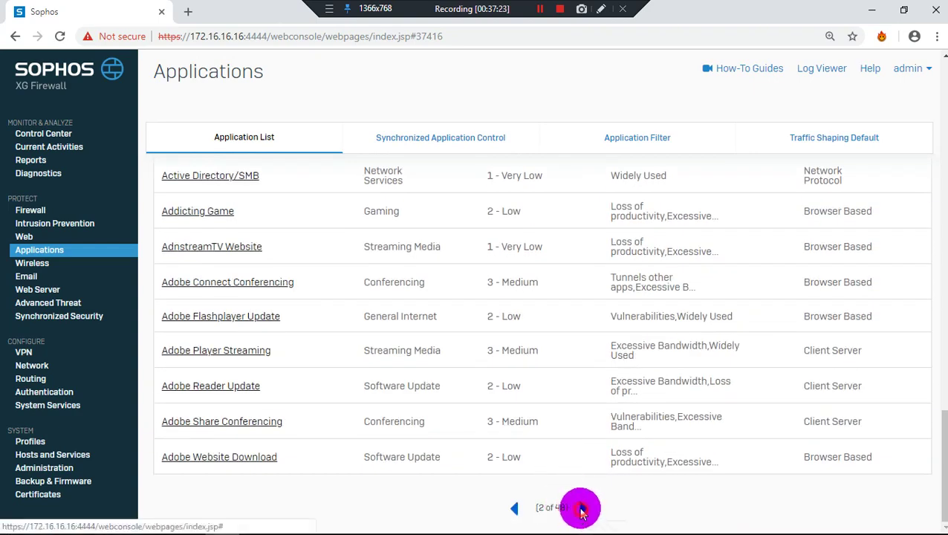
{"action": "left_click", "coordinate": [583, 508]}
{"action": "scroll", "coordinate": [605, 435], "scroll_direction": "down", "scroll_amount": 15}
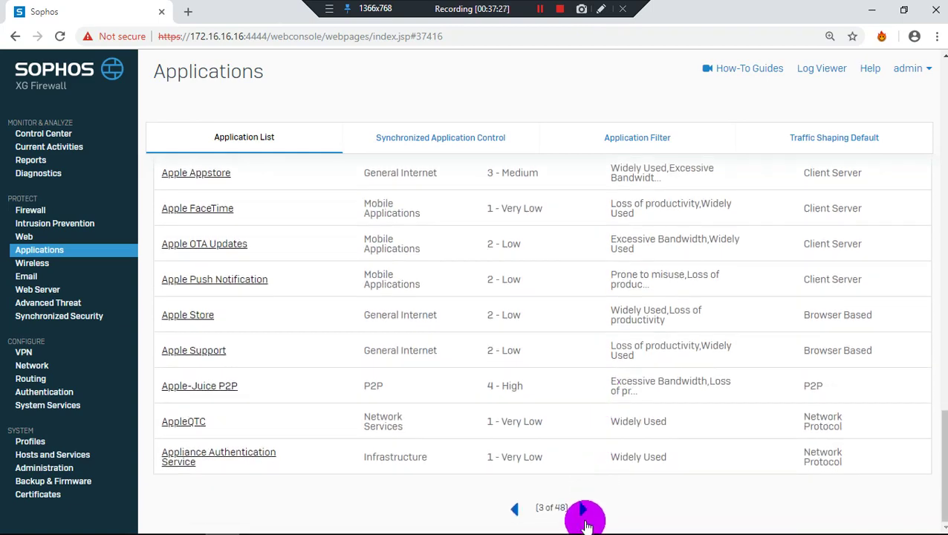
Page on past Archive.org and BBM to page 5, Babycenter Name Search to Bigtent
{"action": "left_click", "coordinate": [584, 511]}
{"action": "scroll", "coordinate": [585, 519], "scroll_direction": "down", "scroll_amount": 10}
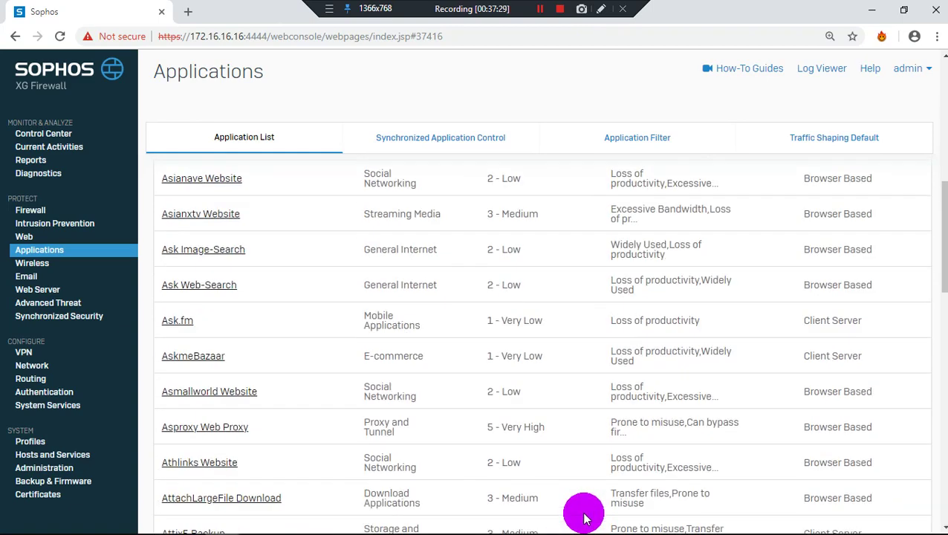
{"action": "left_click", "coordinate": [584, 515]}
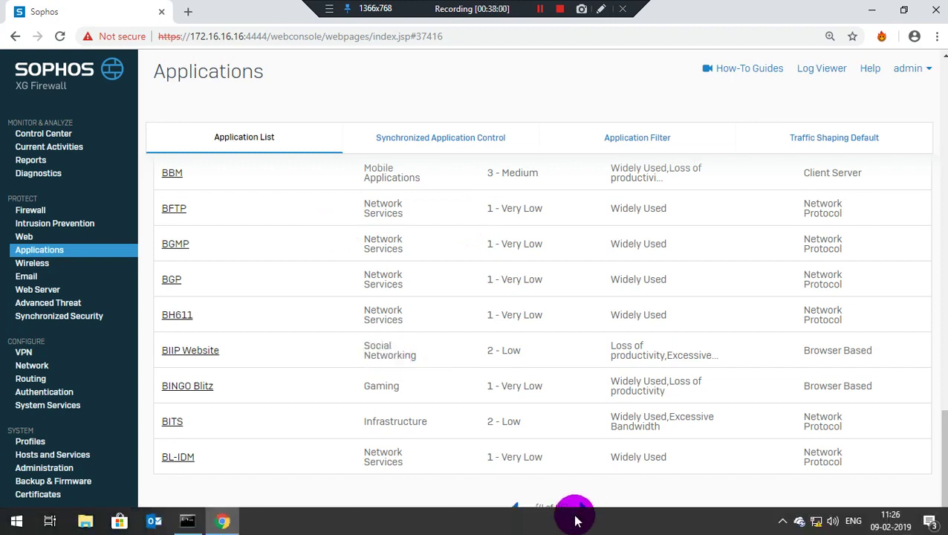
{"action": "left_click", "coordinate": [580, 508]}
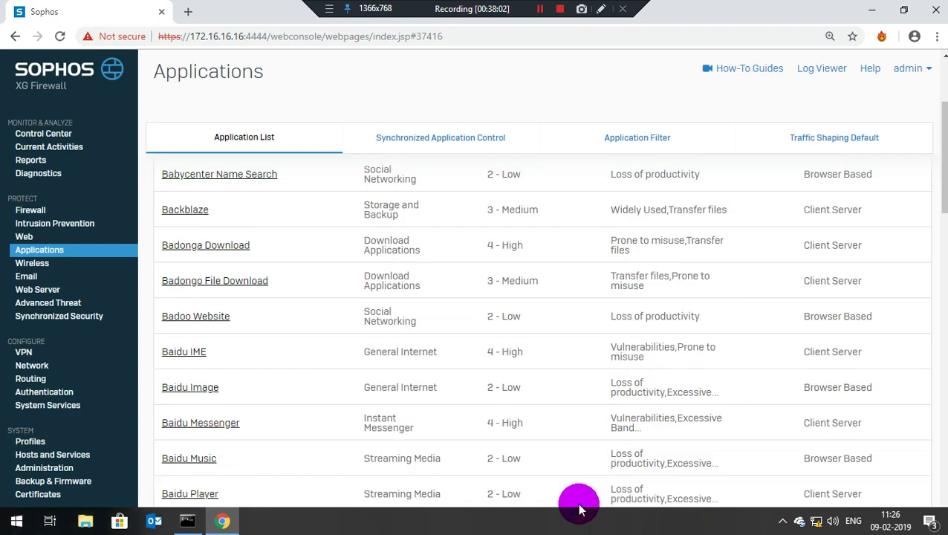
{"action": "scroll", "coordinate": [617, 351], "scroll_direction": "down", "scroll_amount": 10}
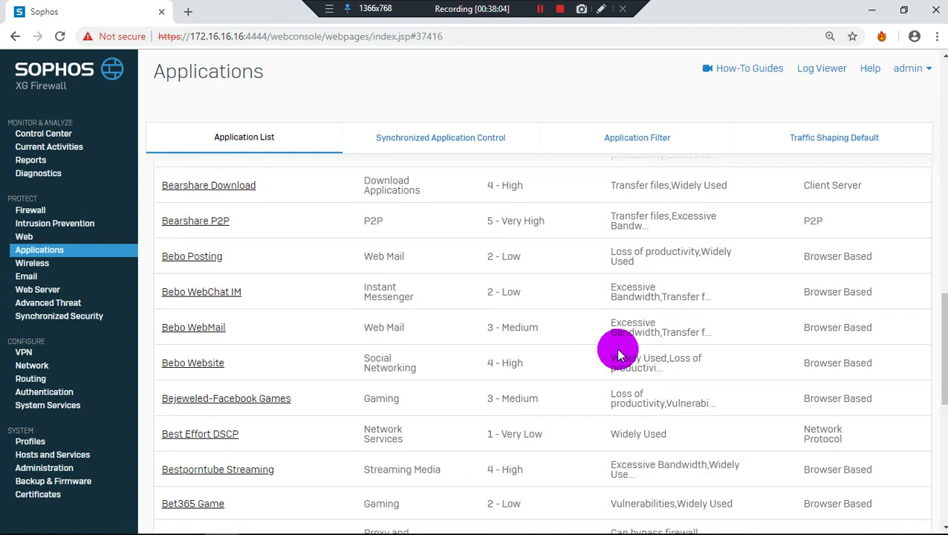
{"action": "scroll", "coordinate": [524, 417], "scroll_direction": "down", "scroll_amount": 3}
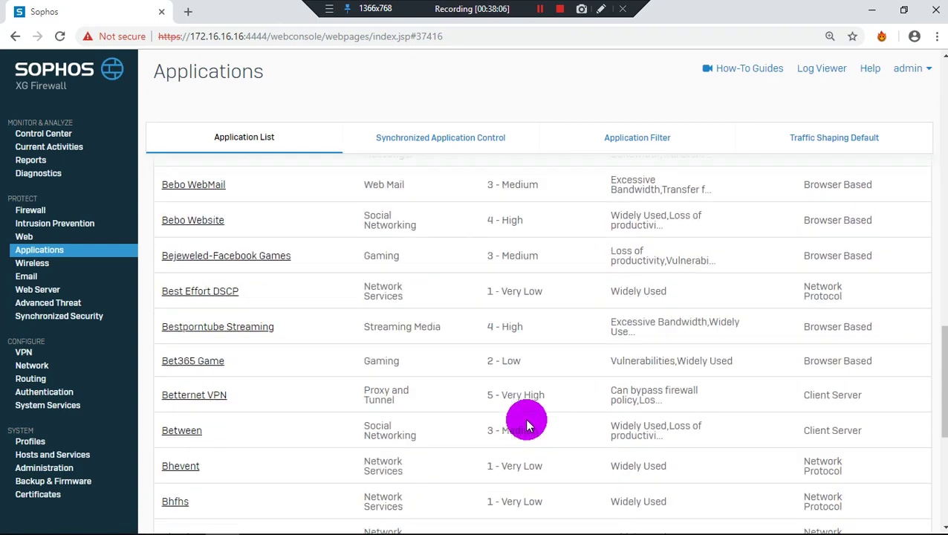
{"action": "scroll", "coordinate": [538, 523], "scroll_direction": "down", "scroll_amount": 5}
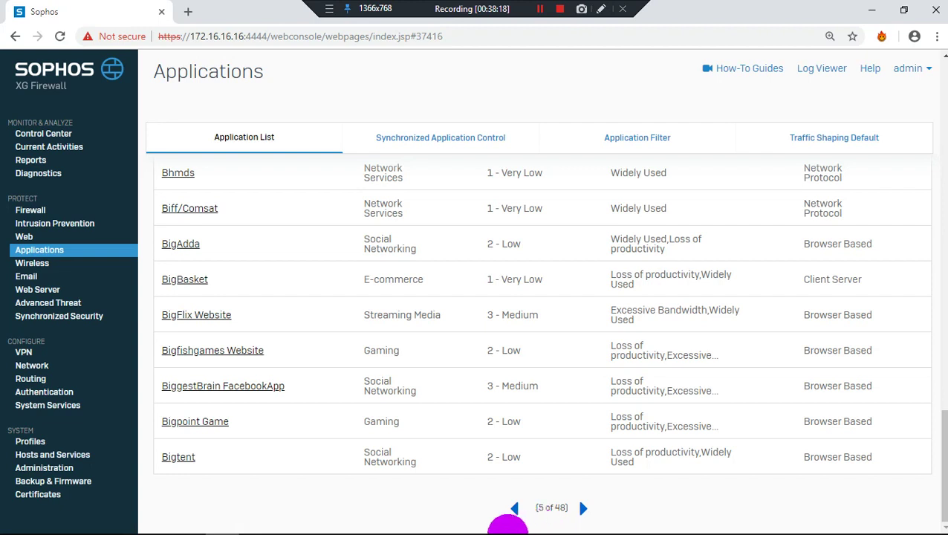
{"action": "mouse_move", "coordinate": [499, 529]}
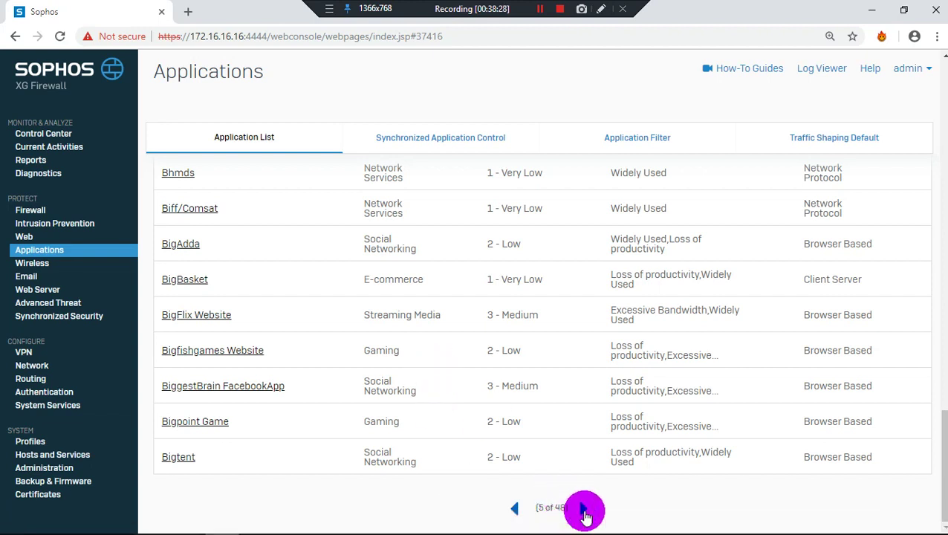
Page through the applications starting at Bing Safe Search Off, Buyhatke and Chikka Messenger
{"action": "left_click", "coordinate": [584, 509]}
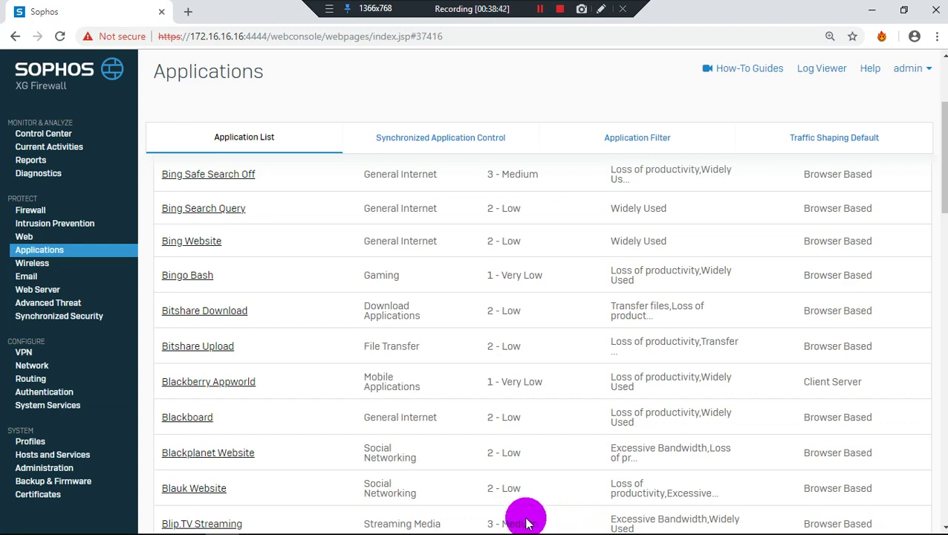
{"action": "scroll", "coordinate": [531, 519], "scroll_direction": "down", "scroll_amount": 3}
{"action": "scroll", "coordinate": [525, 522], "scroll_direction": "down", "scroll_amount": 6}
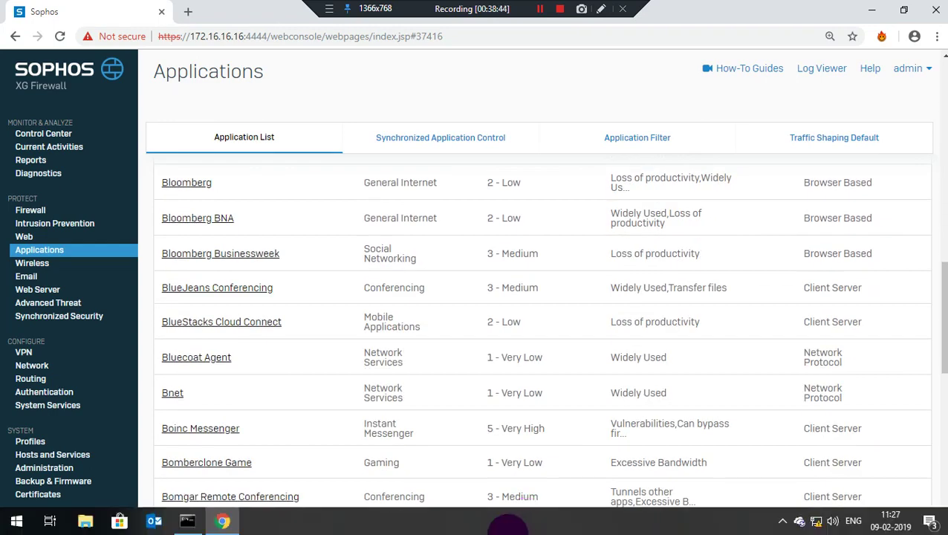
{"action": "scroll", "coordinate": [565, 342], "scroll_direction": "down", "scroll_amount": 8}
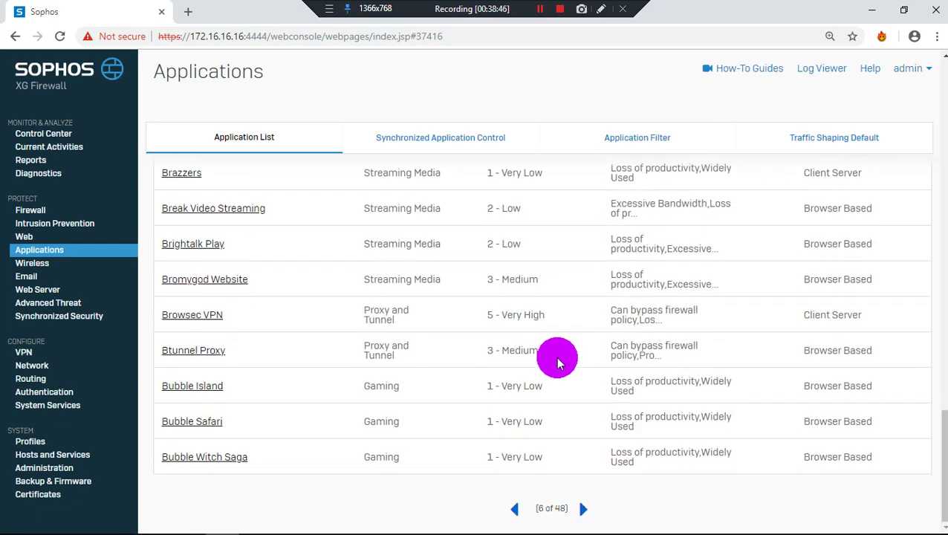
{"action": "left_click", "coordinate": [581, 511]}
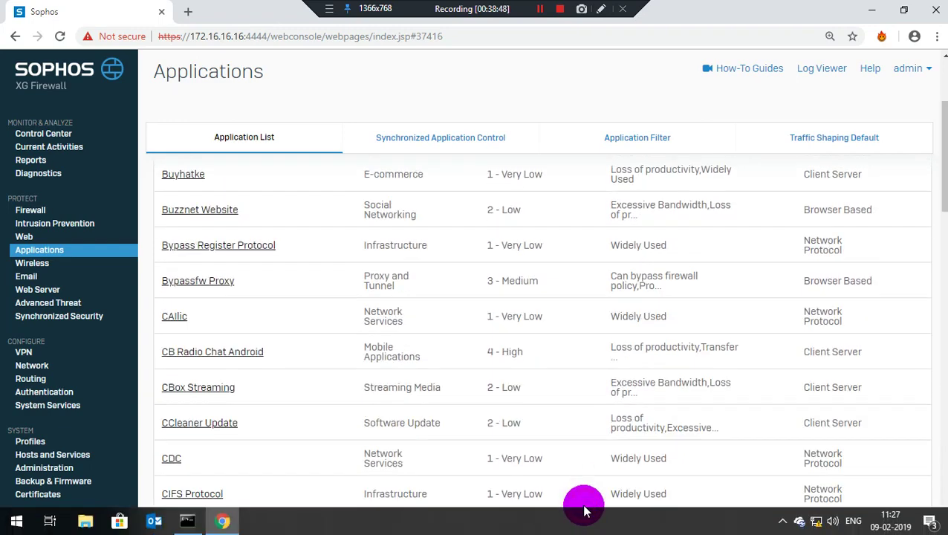
{"action": "scroll", "coordinate": [571, 468], "scroll_direction": "down", "scroll_amount": 2}
{"action": "scroll", "coordinate": [570, 468], "scroll_direction": "down", "scroll_amount": 7}
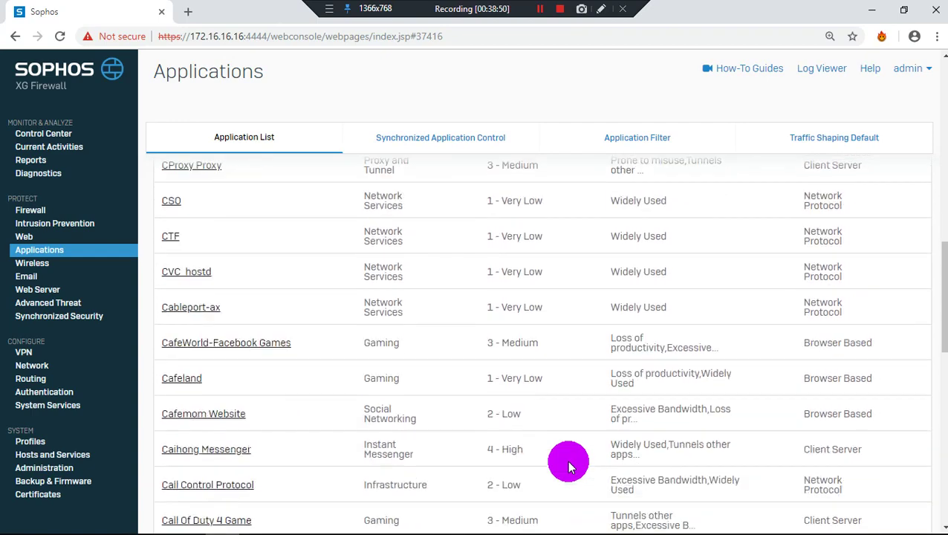
{"action": "scroll", "coordinate": [569, 467], "scroll_direction": "down", "scroll_amount": 8}
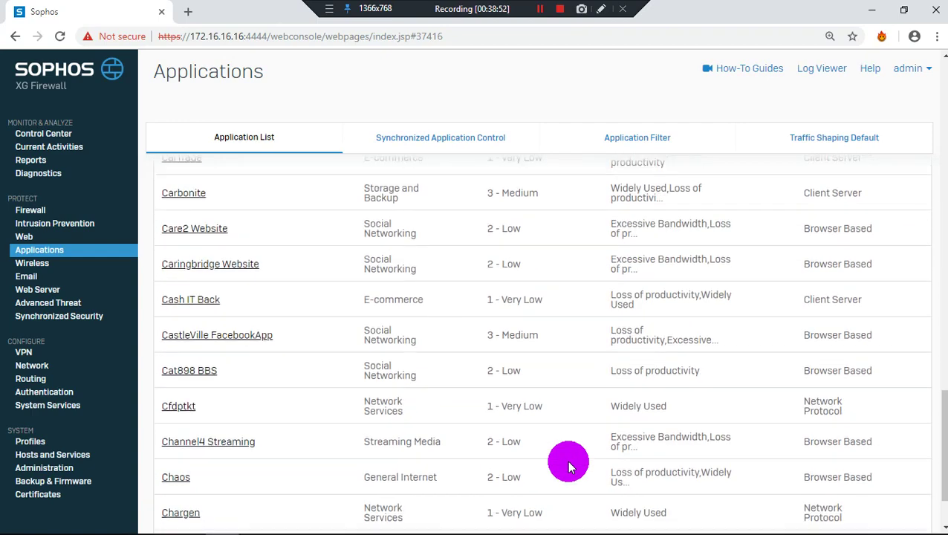
{"action": "left_click", "coordinate": [582, 508]}
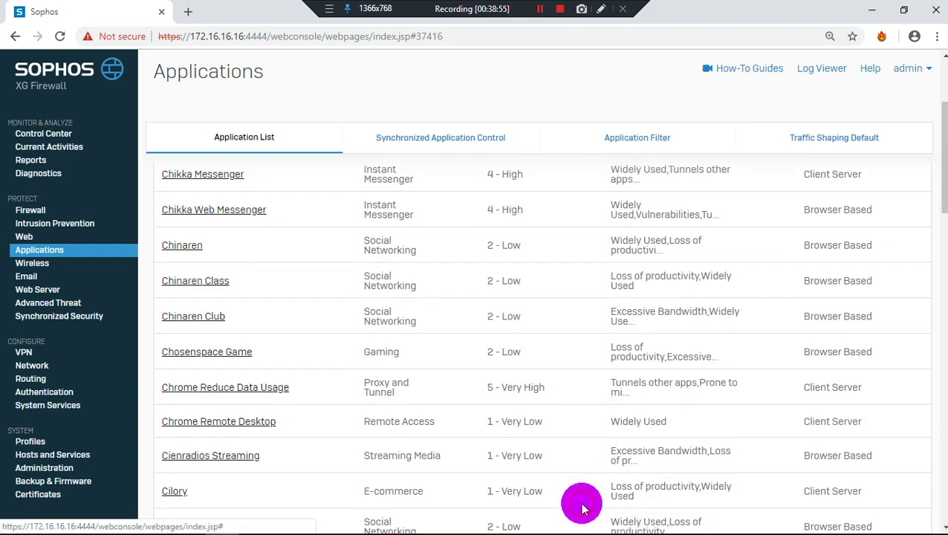
{"action": "scroll", "coordinate": [582, 505], "scroll_direction": "down", "scroll_amount": 7}
{"action": "scroll", "coordinate": [580, 505], "scroll_direction": "down", "scroll_amount": 2}
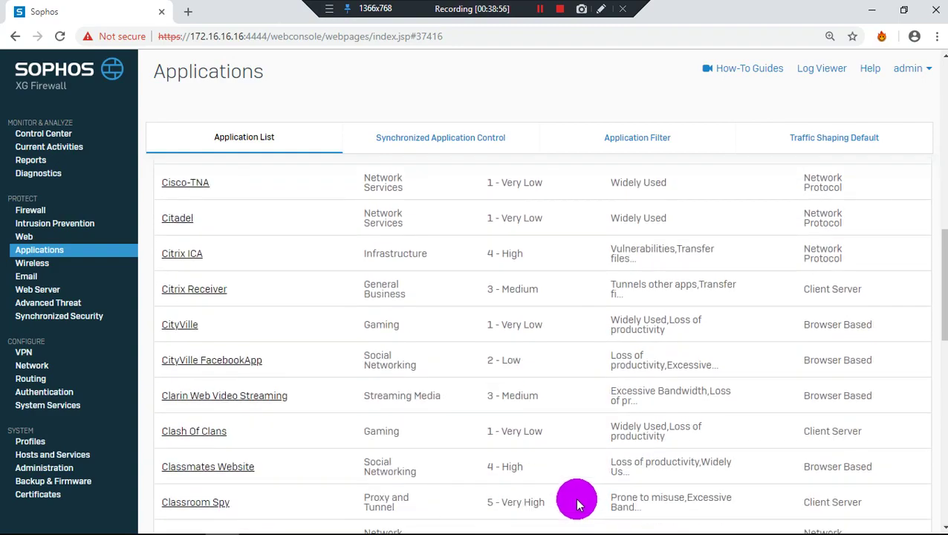
{"action": "scroll", "coordinate": [578, 505], "scroll_direction": "down", "scroll_amount": 15}
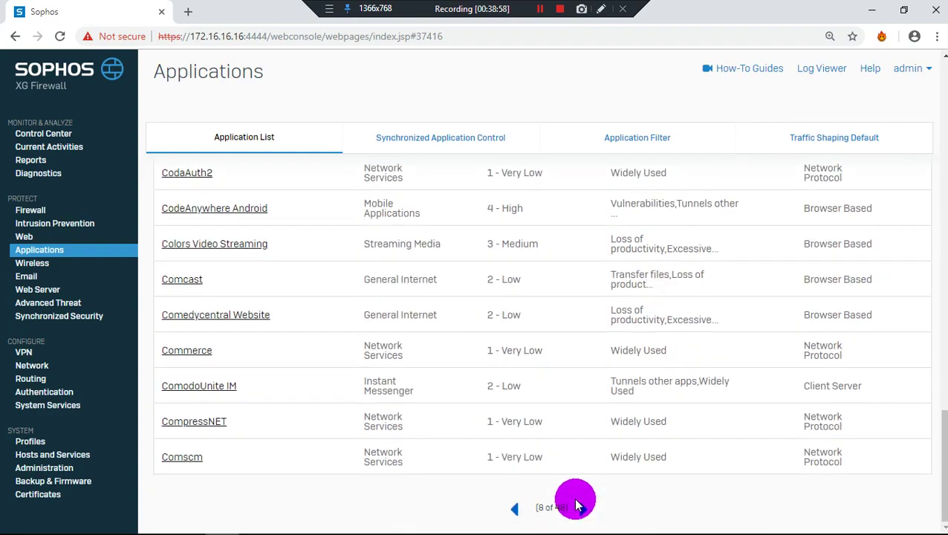
Continue through the Cookie Jar page, page 10 and the Disney City Girl page
{"action": "left_click", "coordinate": [581, 506]}
{"action": "scroll", "coordinate": [583, 516], "scroll_direction": "down", "scroll_amount": 4}
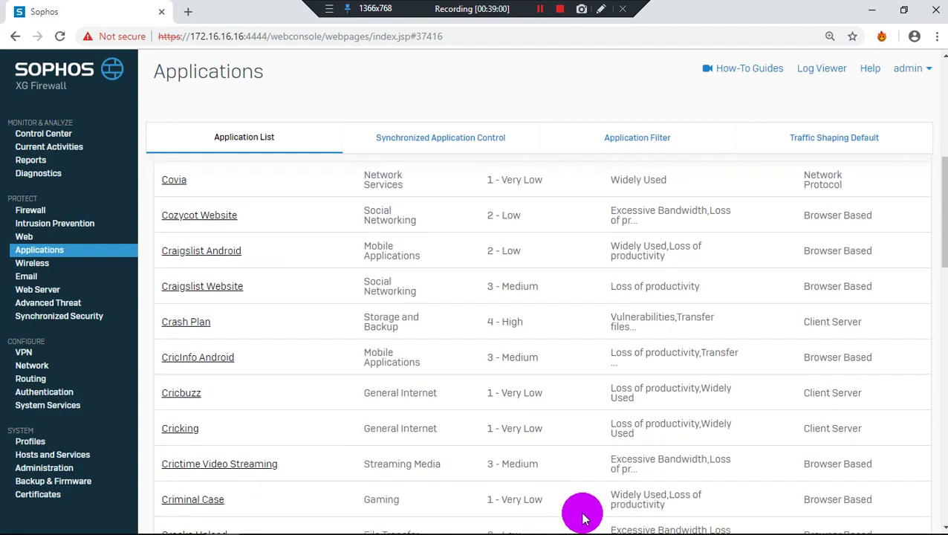
{"action": "scroll", "coordinate": [583, 518], "scroll_direction": "down", "scroll_amount": 12}
{"action": "scroll", "coordinate": [579, 513], "scroll_direction": "up", "scroll_amount": 5}
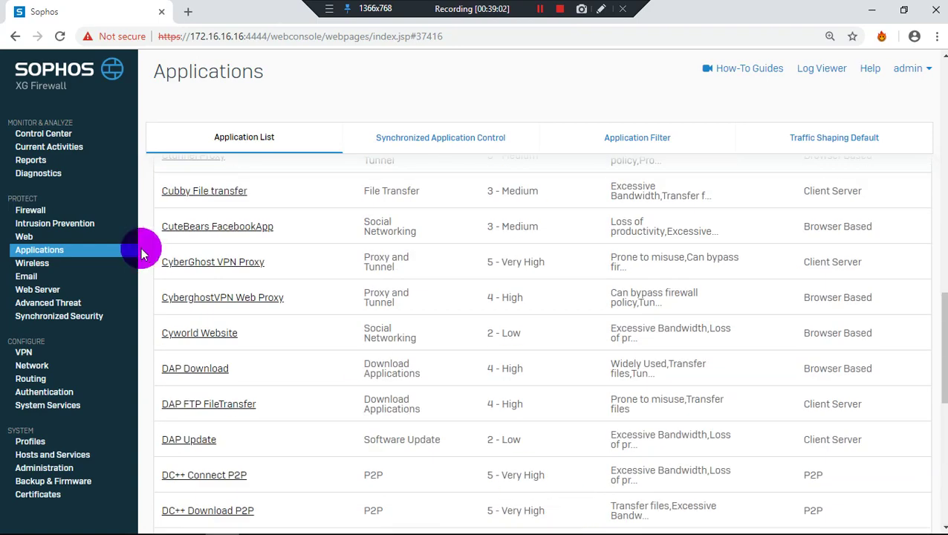
{"action": "scroll", "coordinate": [582, 454], "scroll_direction": "down", "scroll_amount": 8}
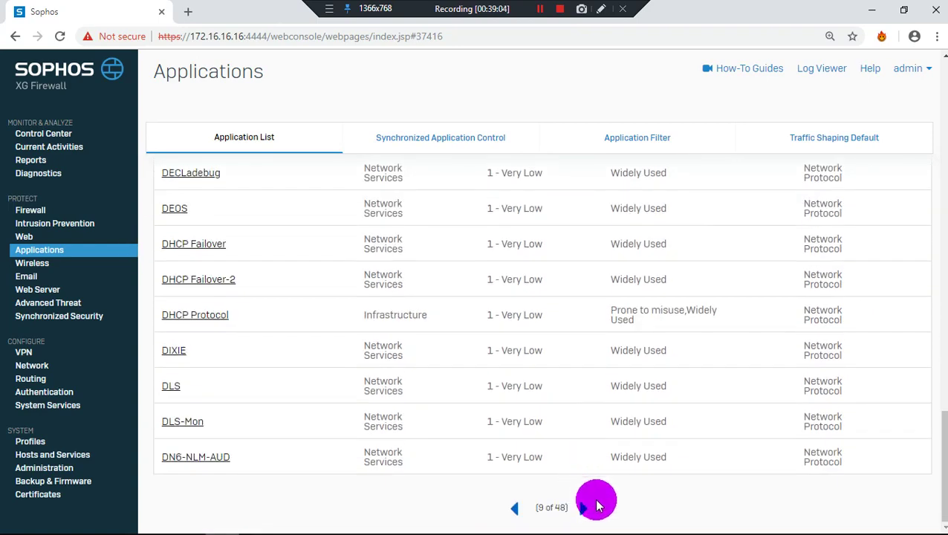
{"action": "left_click", "coordinate": [597, 505]}
{"action": "scroll", "coordinate": [568, 488], "scroll_direction": "down", "scroll_amount": 5}
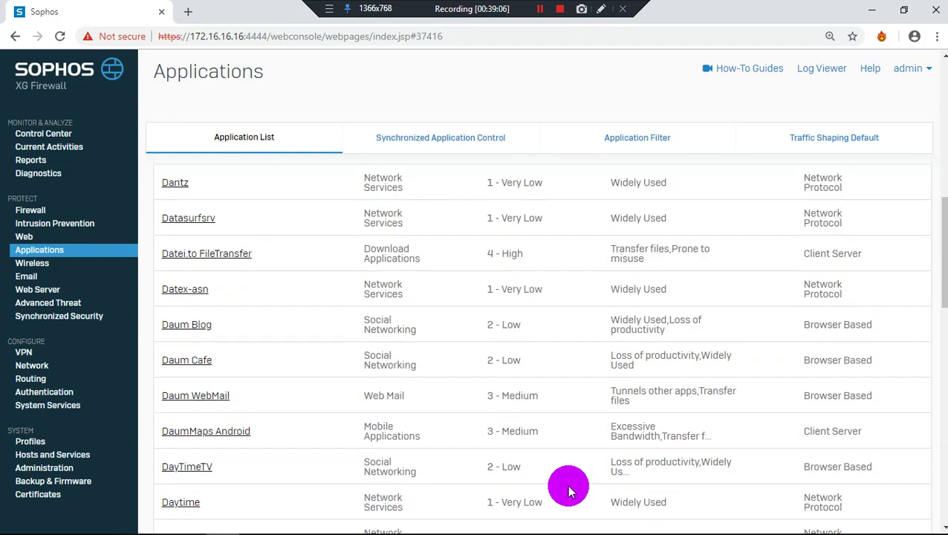
{"action": "scroll", "coordinate": [568, 488], "scroll_direction": "down", "scroll_amount": 10}
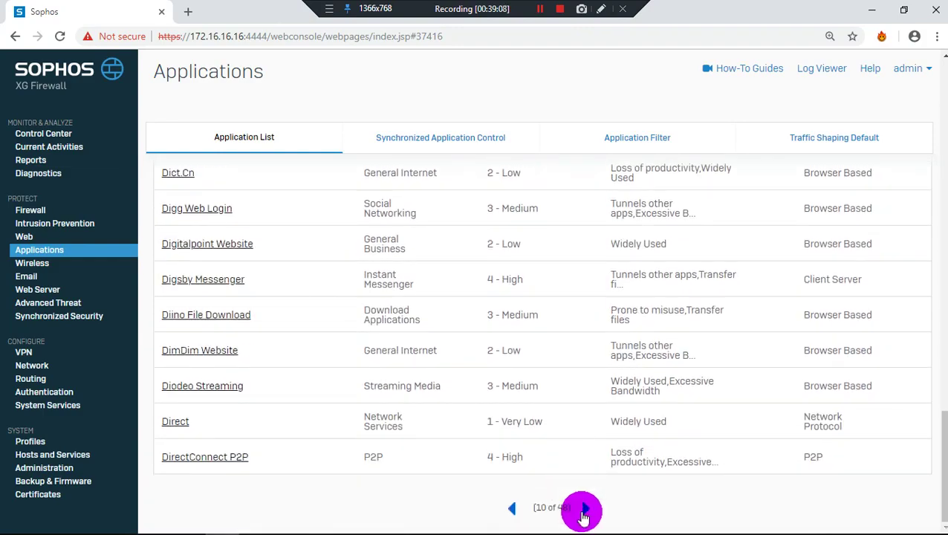
{"action": "left_click", "coordinate": [584, 509]}
{"action": "scroll", "coordinate": [566, 454], "scroll_direction": "down", "scroll_amount": 3}
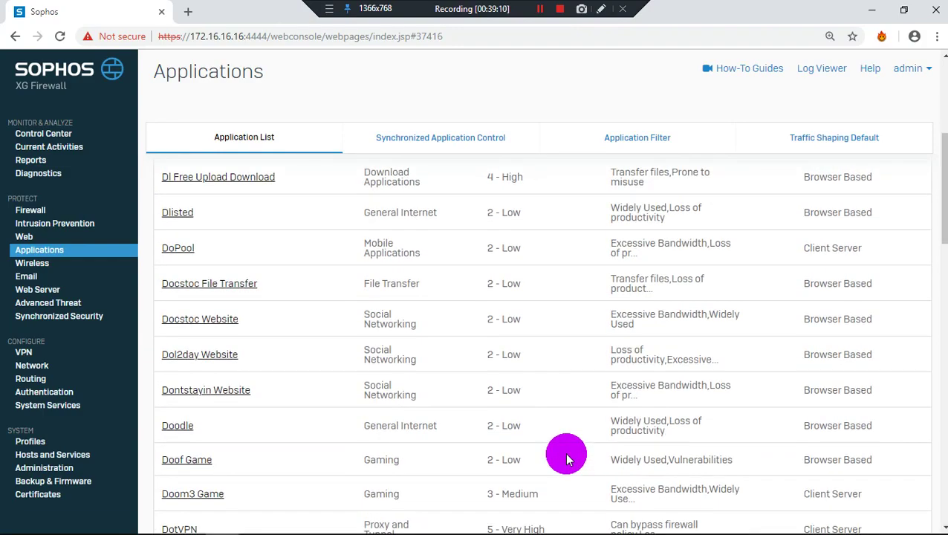
{"action": "scroll", "coordinate": [566, 455], "scroll_direction": "down", "scroll_amount": 15}
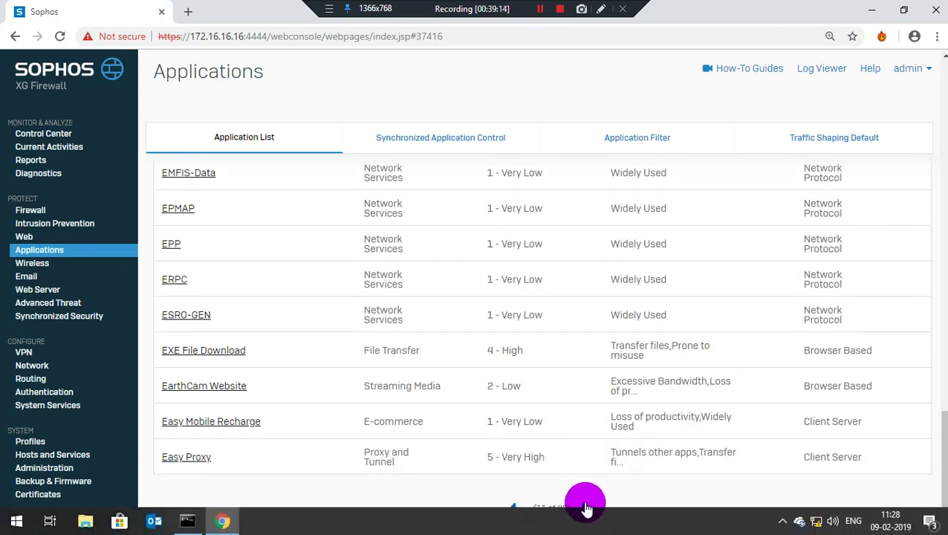
Advance to the page starting at Ebuddy Android and scroll through its entries
{"action": "left_click", "coordinate": [586, 508]}
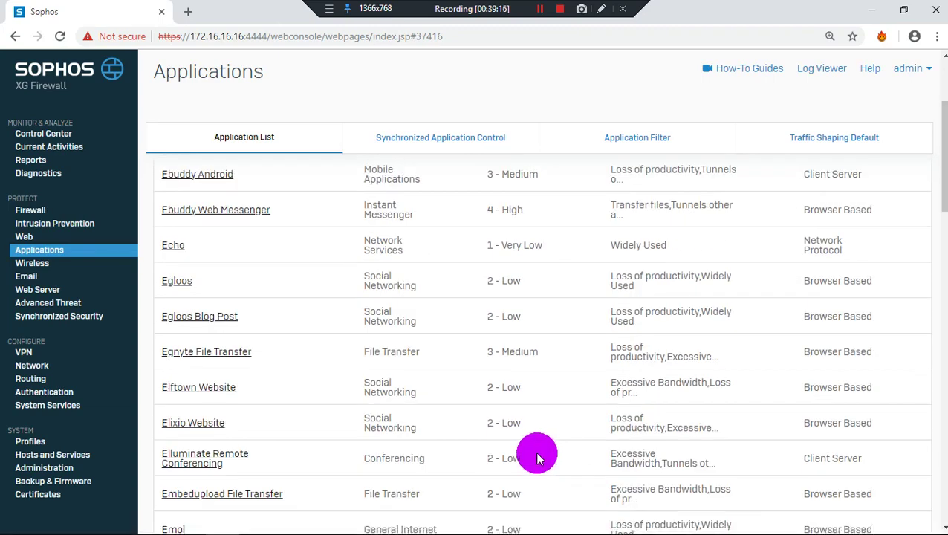
{"action": "scroll", "coordinate": [538, 459], "scroll_direction": "down", "scroll_amount": 12}
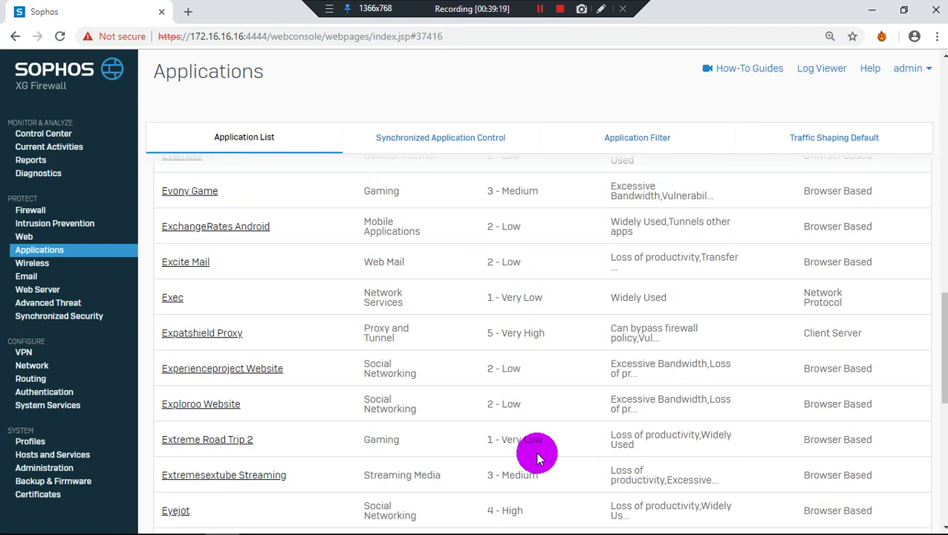
{"action": "scroll", "coordinate": [538, 458], "scroll_direction": "down", "scroll_amount": 5}
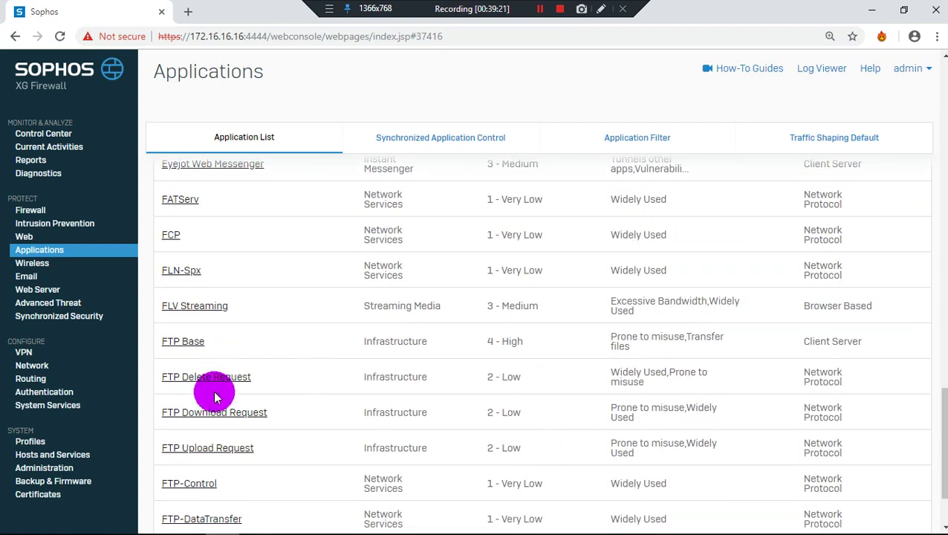
{"action": "scroll", "coordinate": [206, 374], "scroll_direction": "up", "scroll_amount": 2}
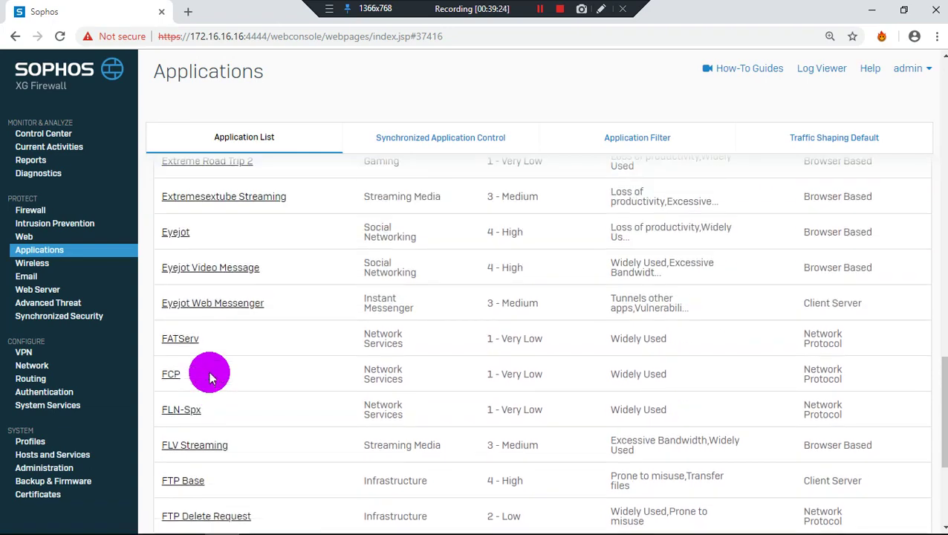
{"action": "scroll", "coordinate": [209, 377], "scroll_direction": "down", "scroll_amount": 1}
{"action": "scroll", "coordinate": [209, 377], "scroll_direction": "up", "scroll_amount": 1}
{"action": "scroll", "coordinate": [209, 377], "scroll_direction": "down", "scroll_amount": 3}
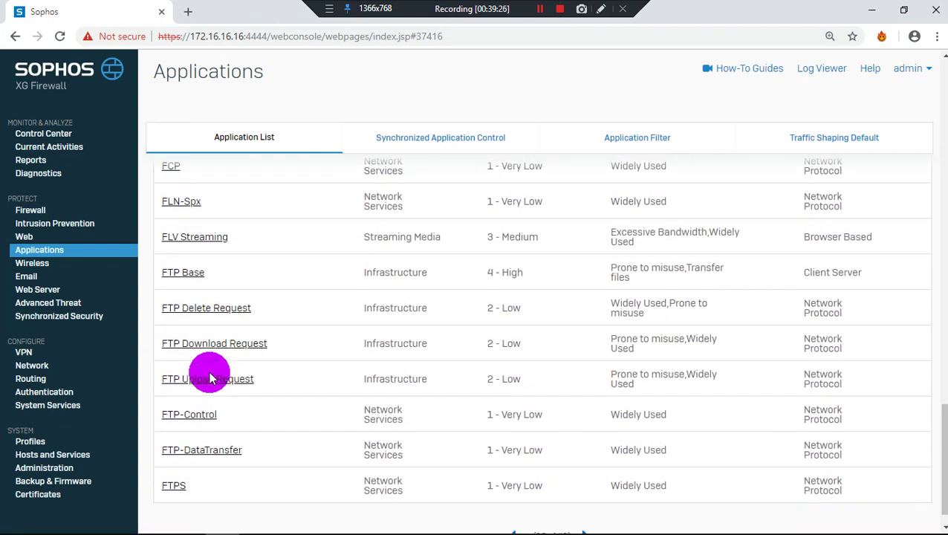
{"action": "scroll", "coordinate": [208, 376], "scroll_direction": "down", "scroll_amount": 1}
{"action": "scroll", "coordinate": [209, 377], "scroll_direction": "up", "scroll_amount": 5}
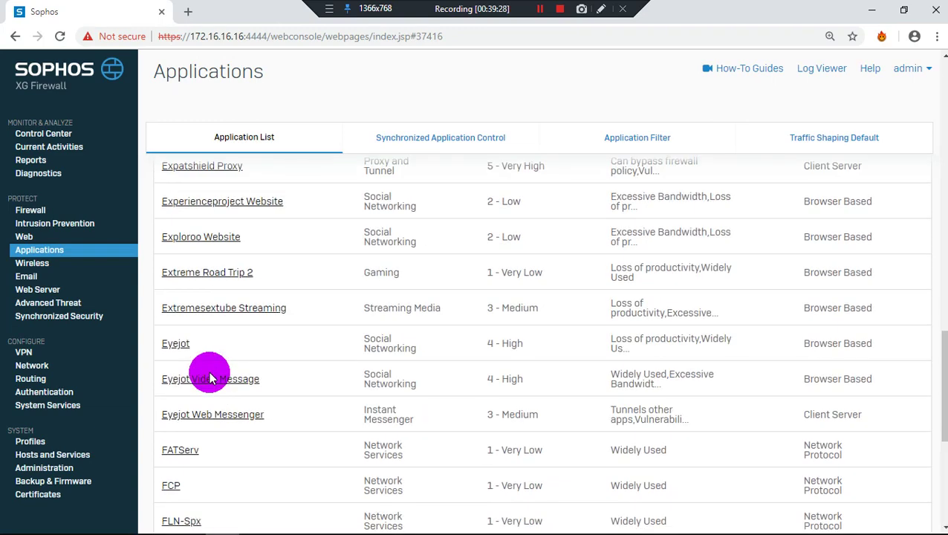
{"action": "scroll", "coordinate": [210, 379], "scroll_direction": "up", "scroll_amount": 1}
{"action": "scroll", "coordinate": [187, 423], "scroll_direction": "down", "scroll_amount": 1}
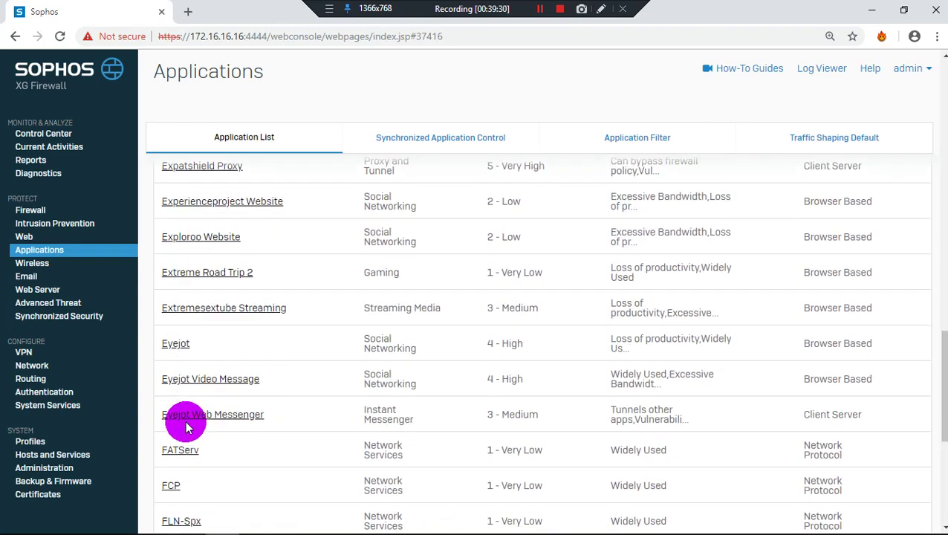
{"action": "scroll", "coordinate": [187, 427], "scroll_direction": "down", "scroll_amount": 5}
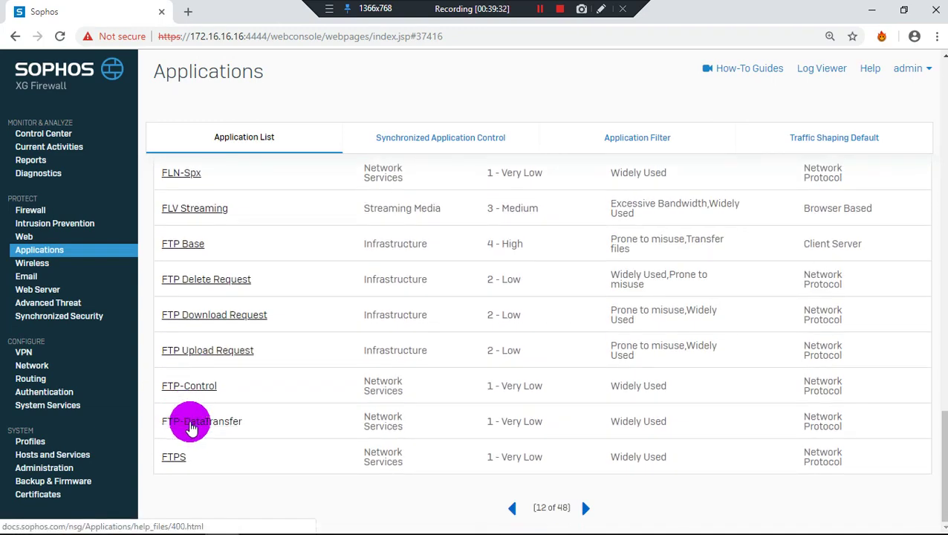
{"action": "mouse_move", "coordinate": [638, 528]}
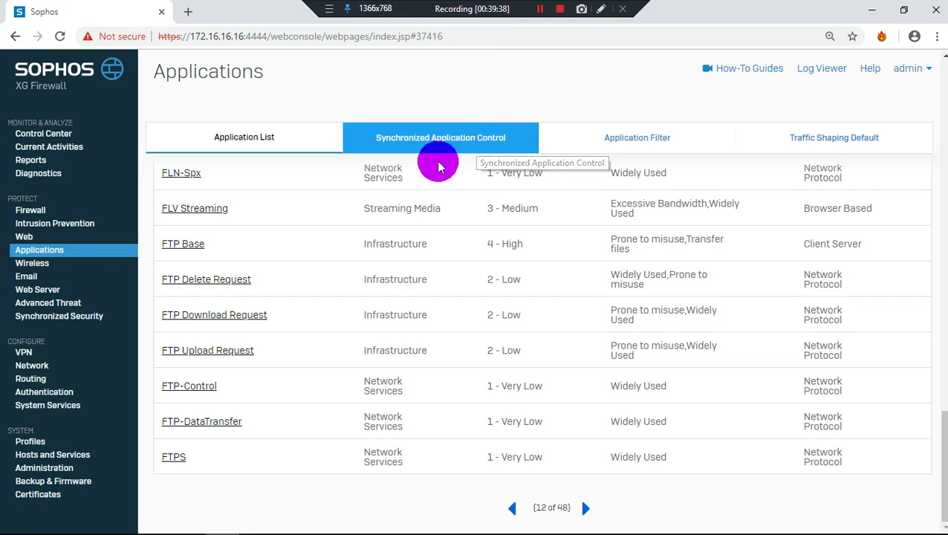
{"action": "scroll", "coordinate": [343, 373], "scroll_direction": "up", "scroll_amount": 1}
{"action": "scroll", "coordinate": [343, 374], "scroll_direction": "up", "scroll_amount": 4}
{"action": "scroll", "coordinate": [340, 371], "scroll_direction": "down", "scroll_amount": 4}
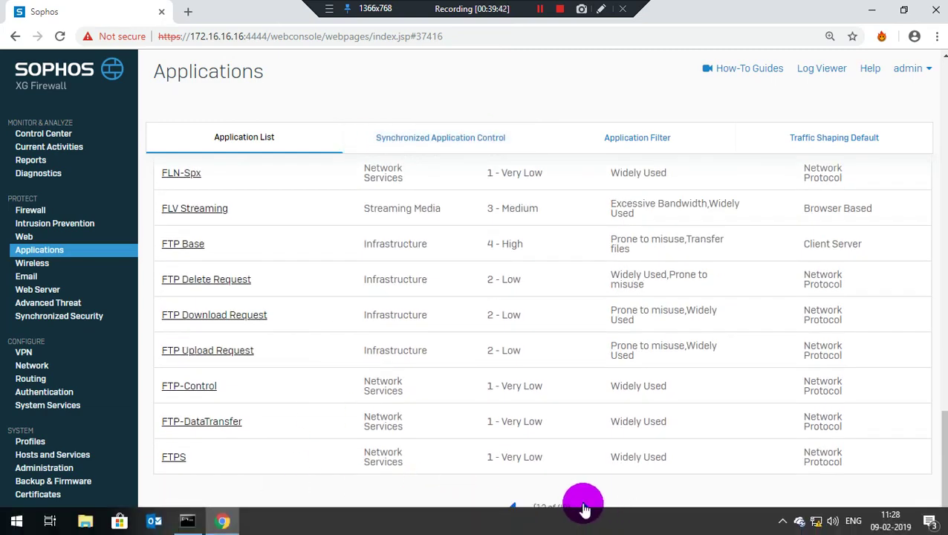
Go to the next page and open the Facebook Android help page in a new tab
{"action": "left_click", "coordinate": [586, 506]}
{"action": "scroll", "coordinate": [313, 321], "scroll_direction": "down", "scroll_amount": 2}
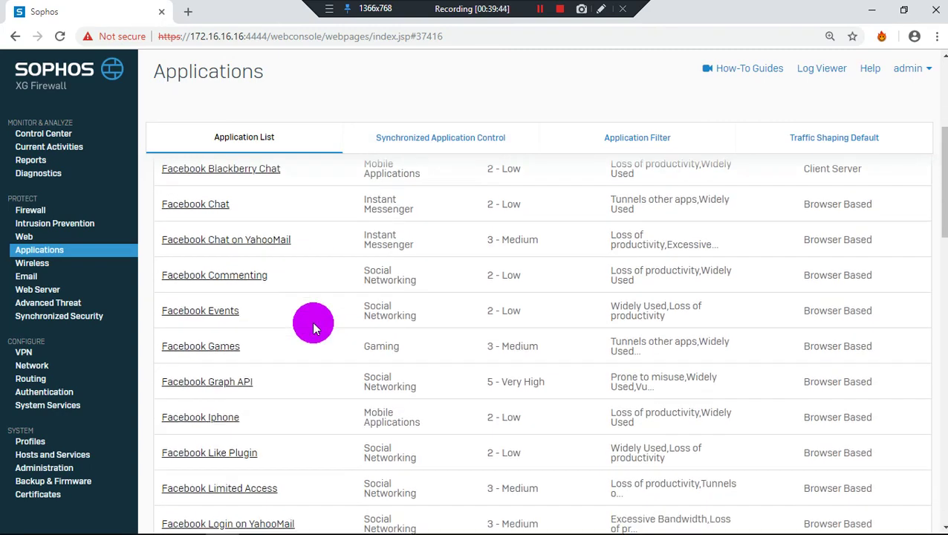
{"action": "scroll", "coordinate": [201, 281], "scroll_direction": "up", "scroll_amount": 1}
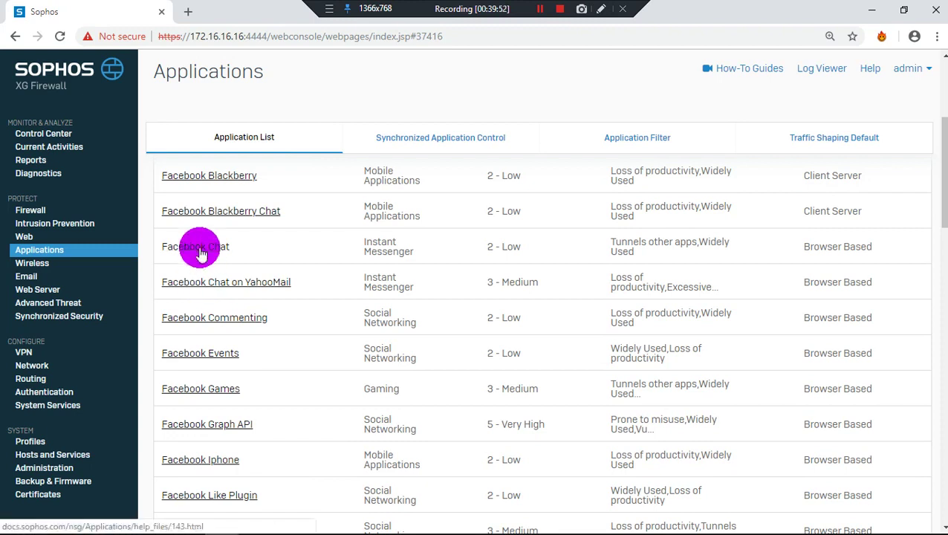
{"action": "scroll", "coordinate": [196, 281], "scroll_direction": "up", "scroll_amount": 1}
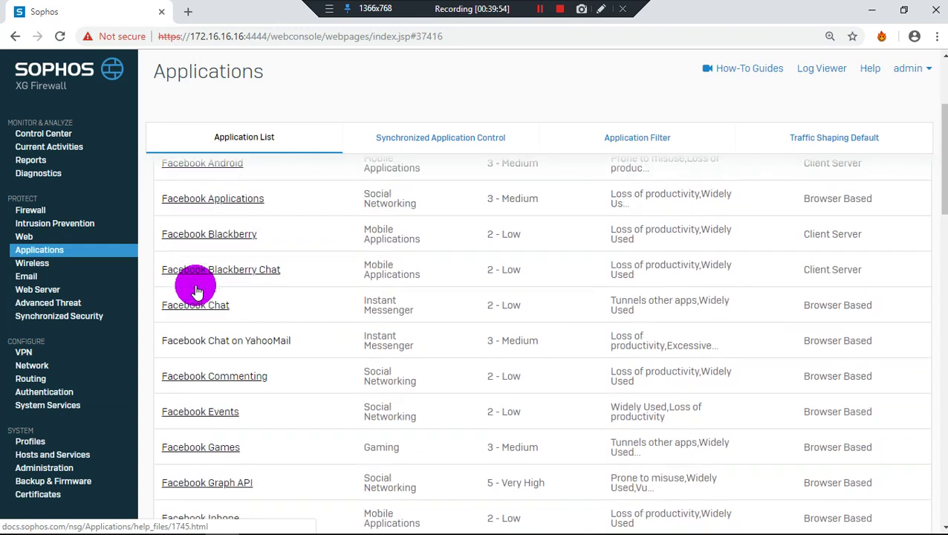
{"action": "scroll", "coordinate": [195, 282], "scroll_direction": "up", "scroll_amount": 1}
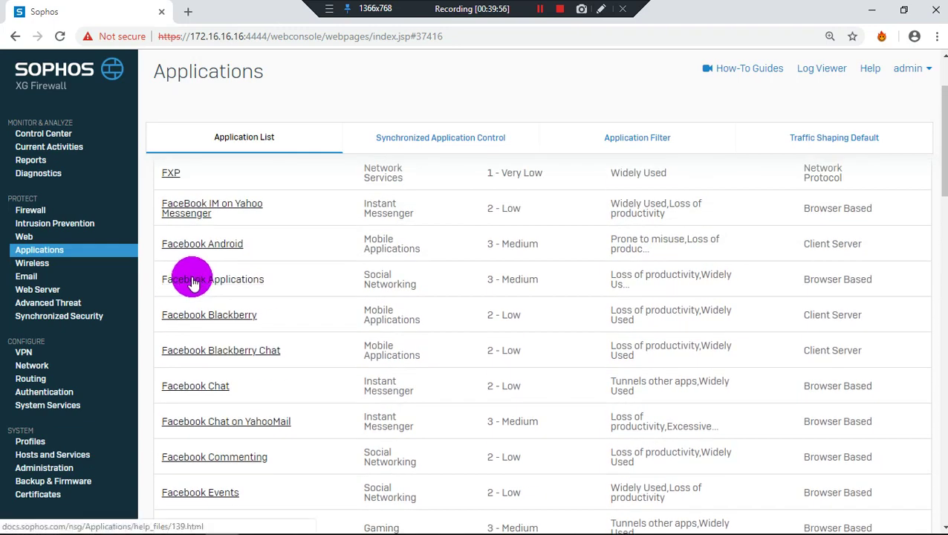
{"action": "left_click", "coordinate": [206, 252]}
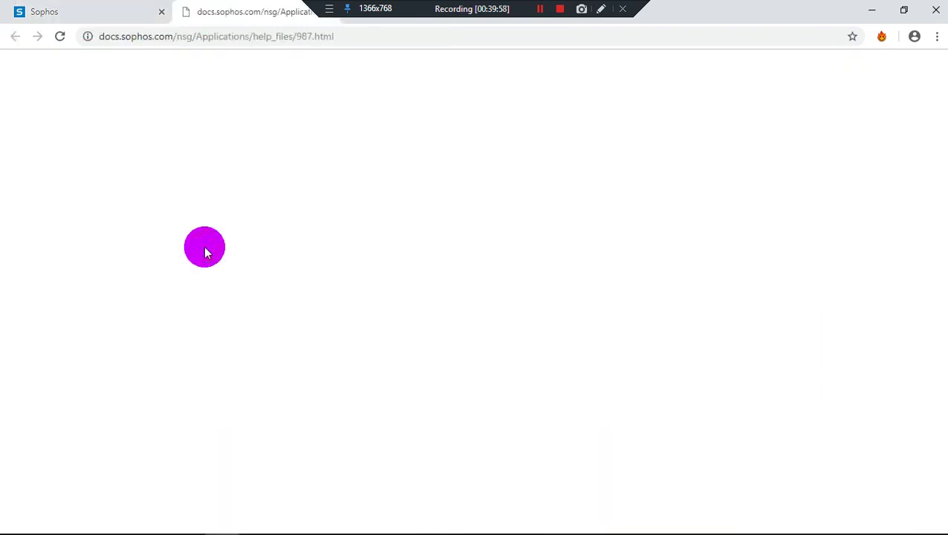
Switch from the docs.sophos.com error tab back to the Sophos console tab
{"action": "left_click", "coordinate": [33, 11]}
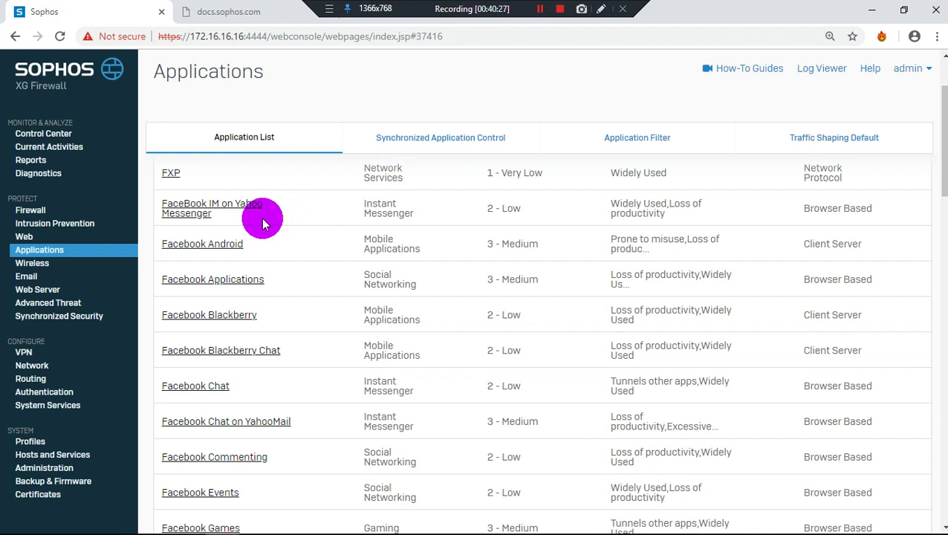
View Synchronized Application Control, dismiss its activation notice, and keep the New Applications filter
{"action": "left_click", "coordinate": [455, 152]}
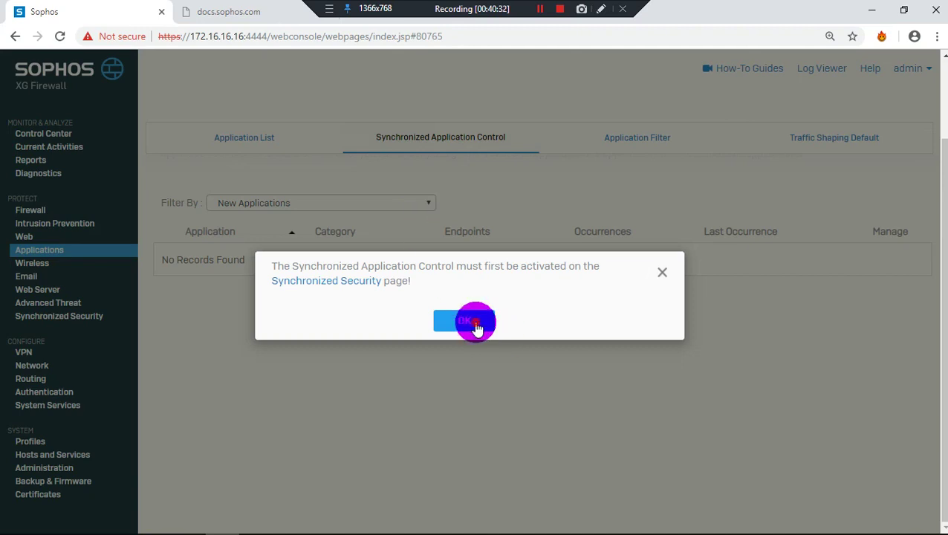
{"action": "left_click", "coordinate": [478, 320]}
{"action": "left_click", "coordinate": [361, 206]}
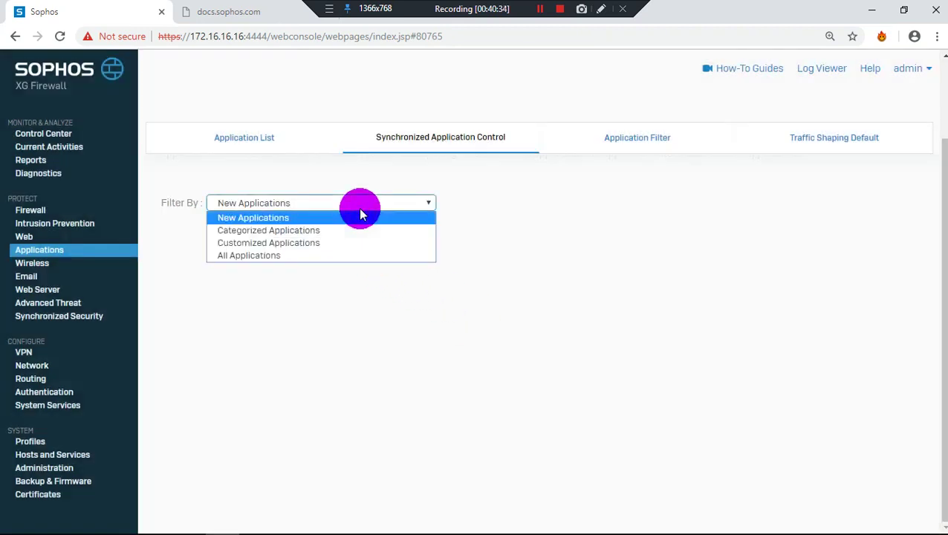
{"action": "left_click", "coordinate": [361, 216]}
Review the Application Filter policy list, then bring up Traffic Shaping Default
{"action": "left_click", "coordinate": [603, 143]}
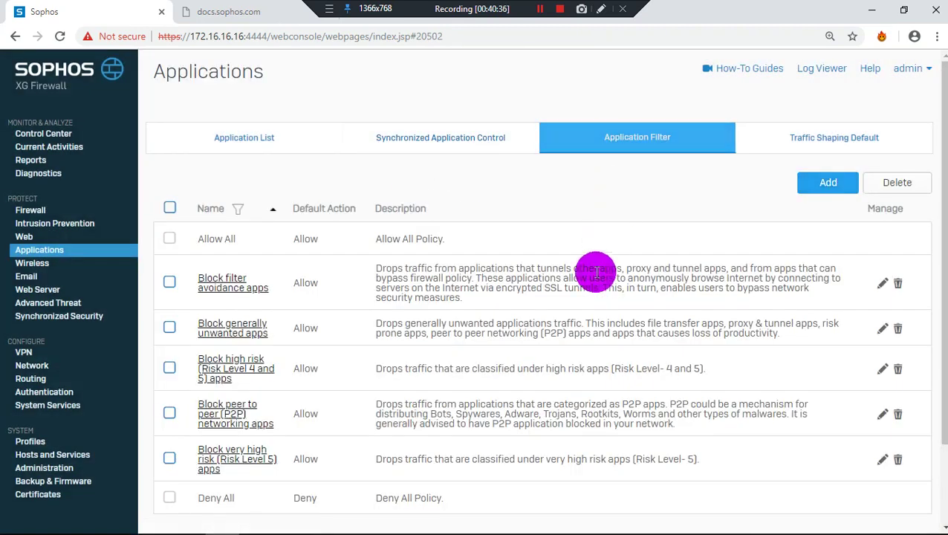
{"action": "scroll", "coordinate": [540, 345], "scroll_direction": "down", "scroll_amount": 3}
{"action": "scroll", "coordinate": [399, 376], "scroll_direction": "up", "scroll_amount": 3}
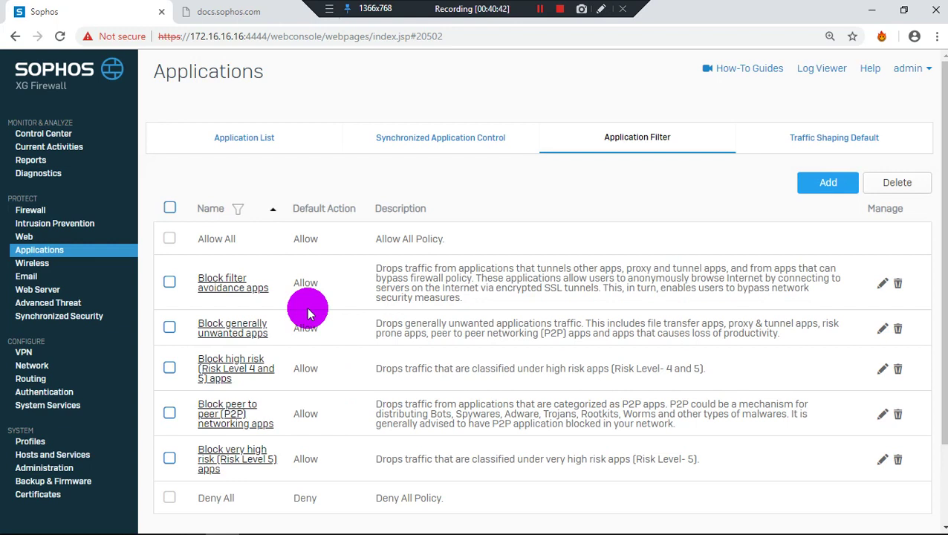
{"action": "left_click", "coordinate": [800, 141]}
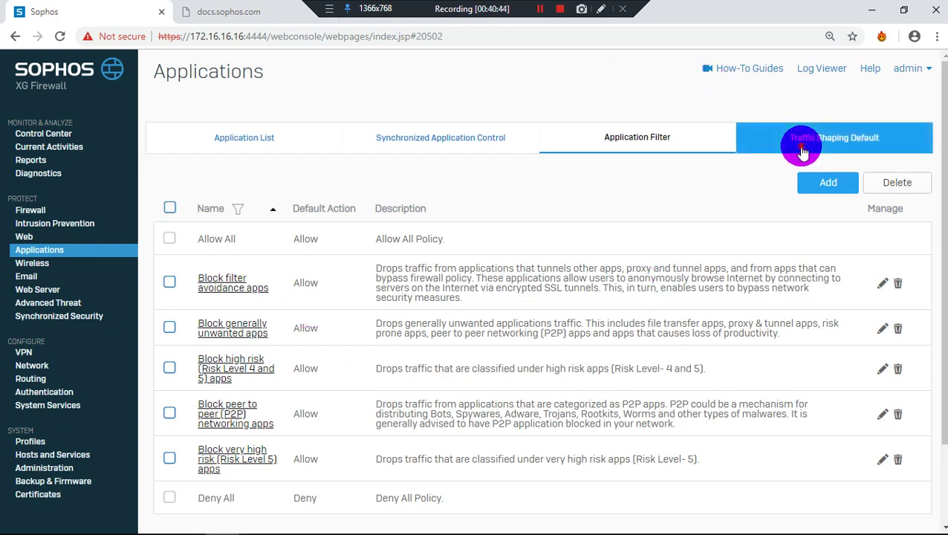
Expand E-commerce, check its traffic shaping policy options, and cancel leaving No Policy
{"action": "scroll", "coordinate": [433, 349], "scroll_direction": "down", "scroll_amount": 6}
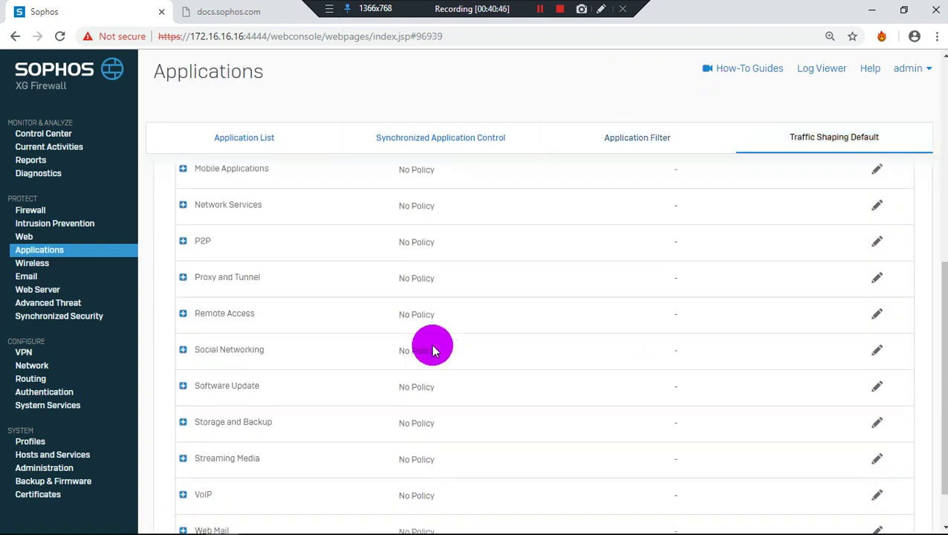
{"action": "scroll", "coordinate": [434, 349], "scroll_direction": "up", "scroll_amount": 6}
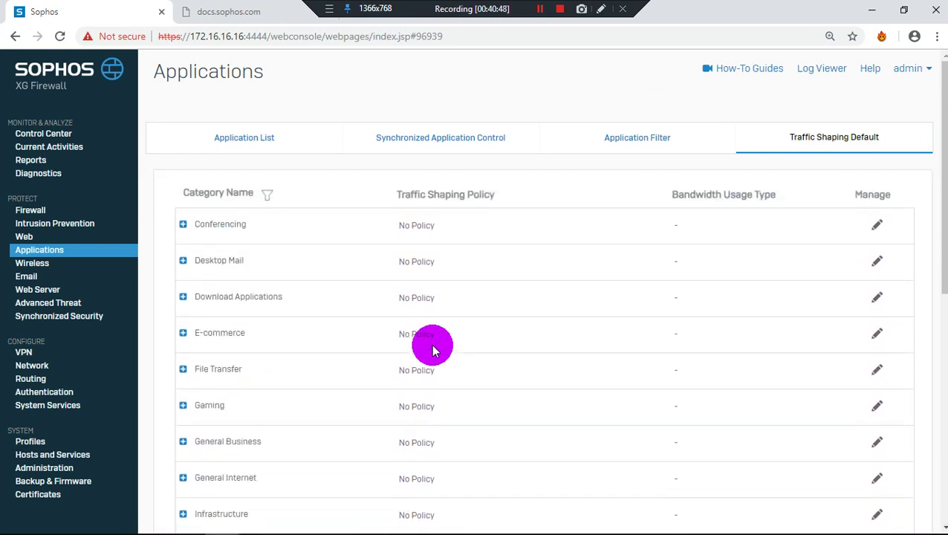
{"action": "left_click", "coordinate": [183, 333]}
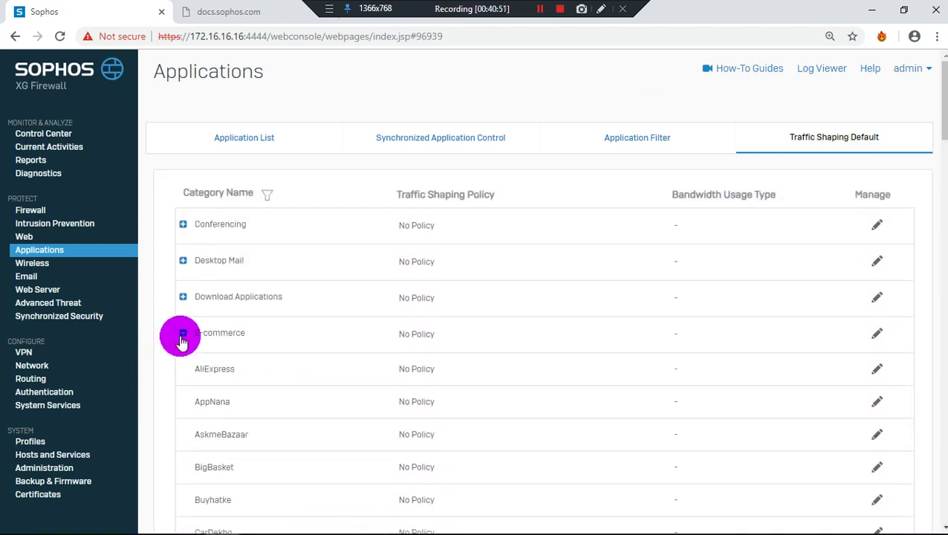
{"action": "left_click", "coordinate": [874, 340]}
{"action": "left_click", "coordinate": [524, 274]}
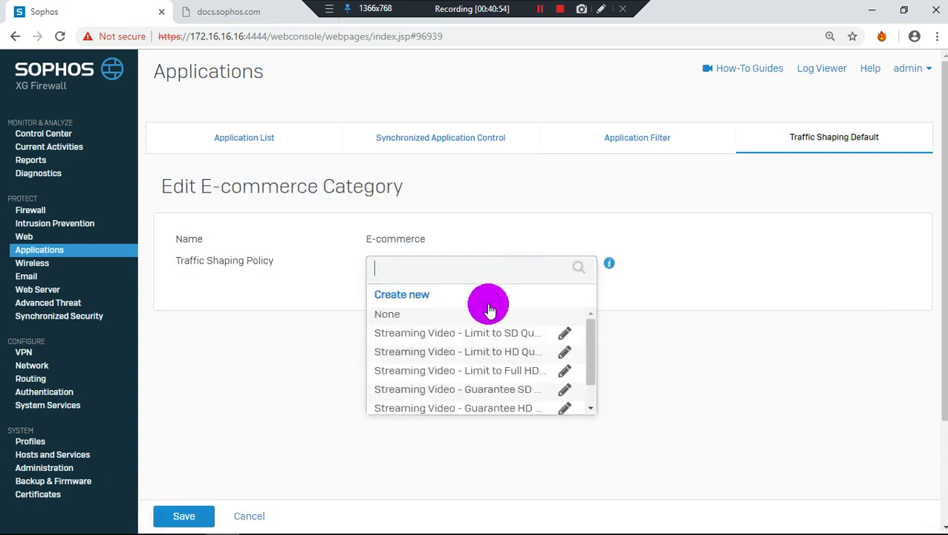
{"action": "scroll", "coordinate": [430, 371], "scroll_direction": "down", "scroll_amount": 5}
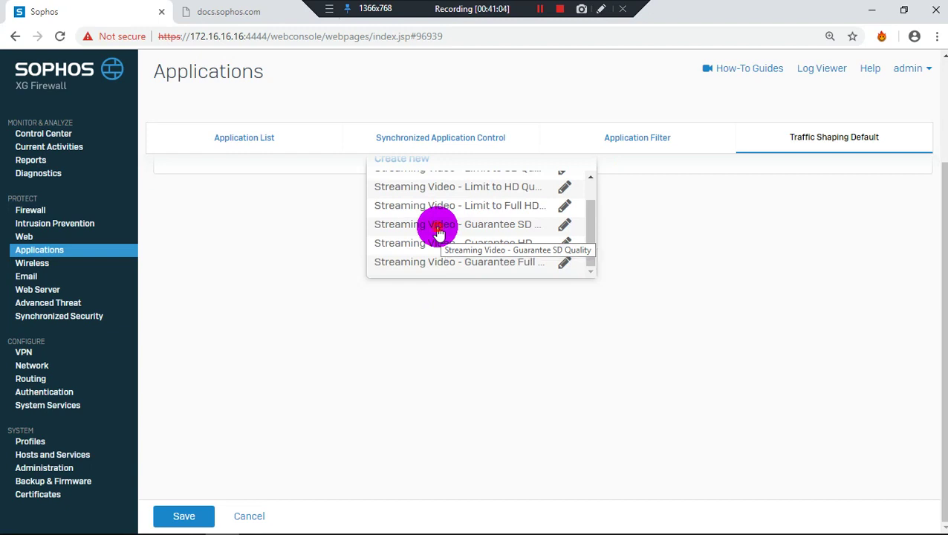
{"action": "left_click", "coordinate": [438, 231]}
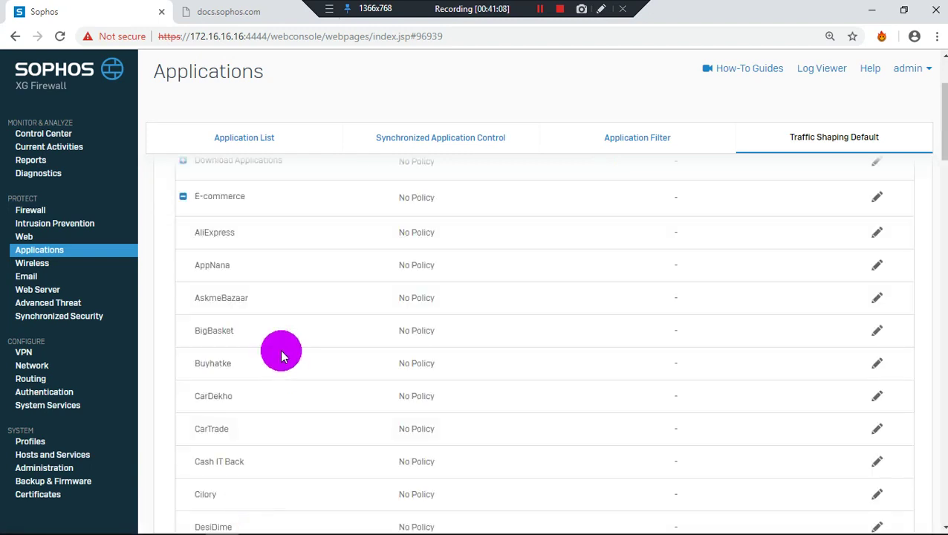
Scroll the E-commerce application list, then go back to the full Application List
{"action": "scroll", "coordinate": [254, 332], "scroll_direction": "down", "scroll_amount": 8}
{"action": "scroll", "coordinate": [249, 338], "scroll_direction": "down", "scroll_amount": 4}
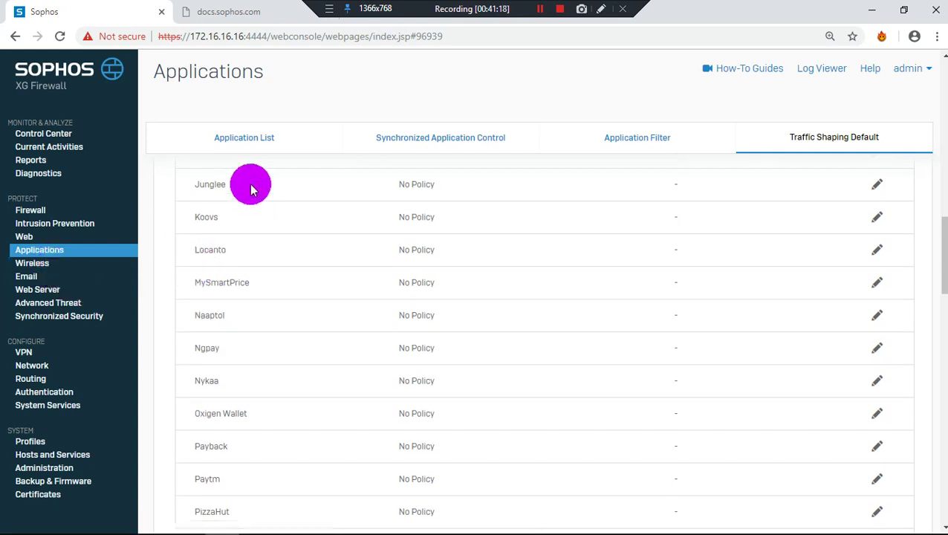
{"action": "scroll", "coordinate": [245, 174], "scroll_direction": "up", "scroll_amount": 5}
{"action": "left_click", "coordinate": [240, 138]}
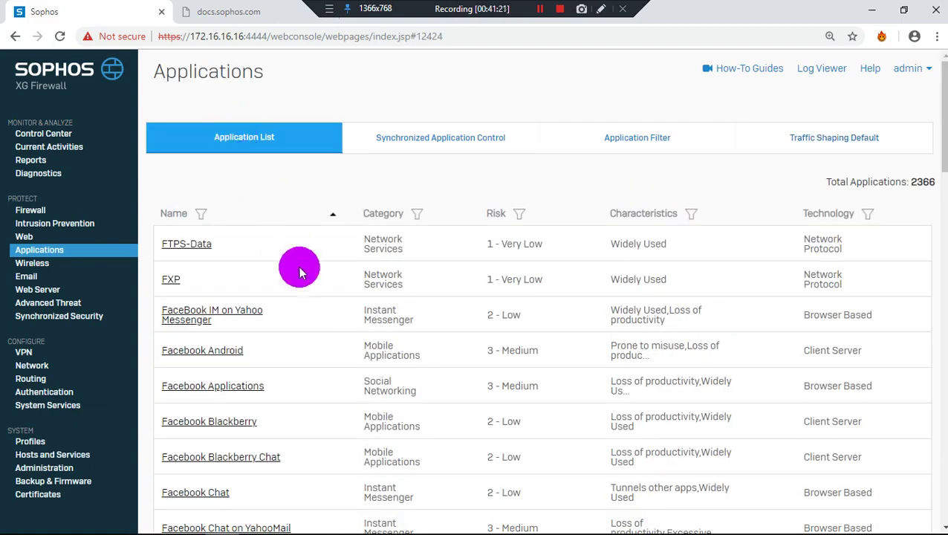
Look through page 13 of 48 of the 2366 applications, then move to the Wireless section
{"action": "scroll", "coordinate": [308, 282], "scroll_direction": "down", "scroll_amount": 3}
{"action": "scroll", "coordinate": [314, 295], "scroll_direction": "down", "scroll_amount": 2}
{"action": "scroll", "coordinate": [313, 295], "scroll_direction": "up", "scroll_amount": 3}
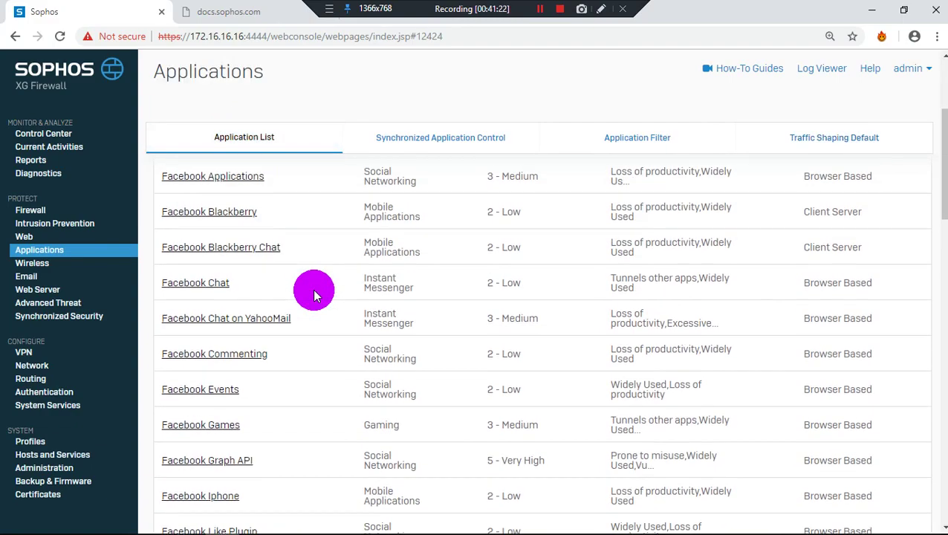
{"action": "scroll", "coordinate": [301, 292], "scroll_direction": "up", "scroll_amount": 3}
{"action": "scroll", "coordinate": [298, 294], "scroll_direction": "down", "scroll_amount": 5}
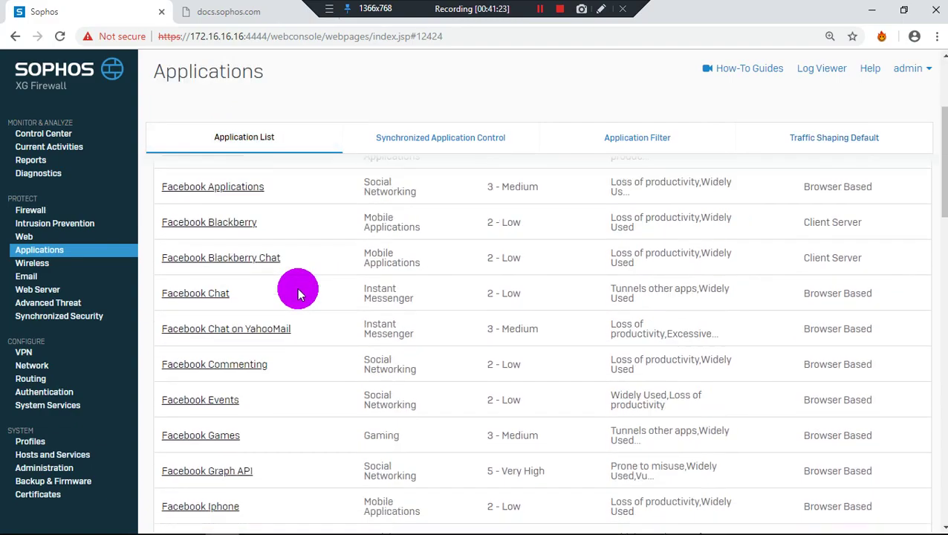
{"action": "scroll", "coordinate": [298, 294], "scroll_direction": "down", "scroll_amount": 12}
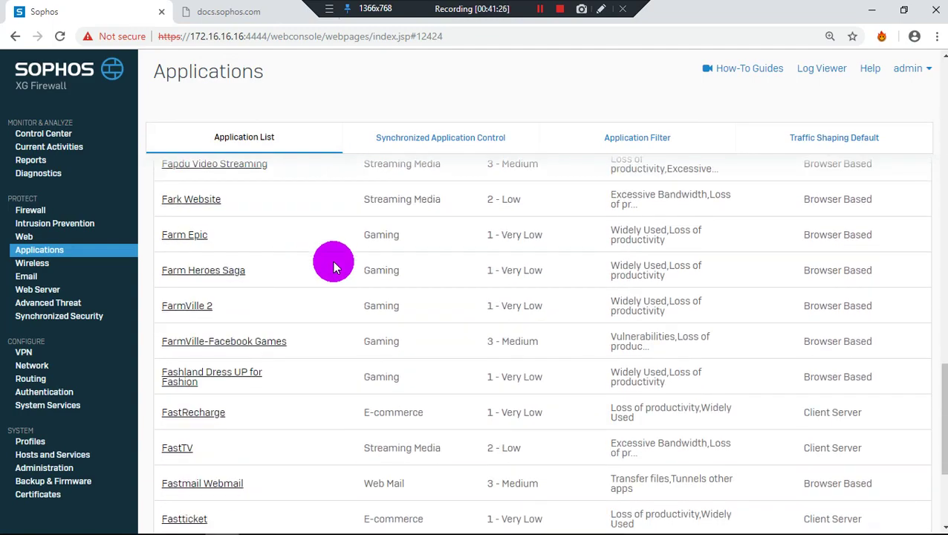
{"action": "scroll", "coordinate": [765, 174], "scroll_direction": "down", "scroll_amount": 3}
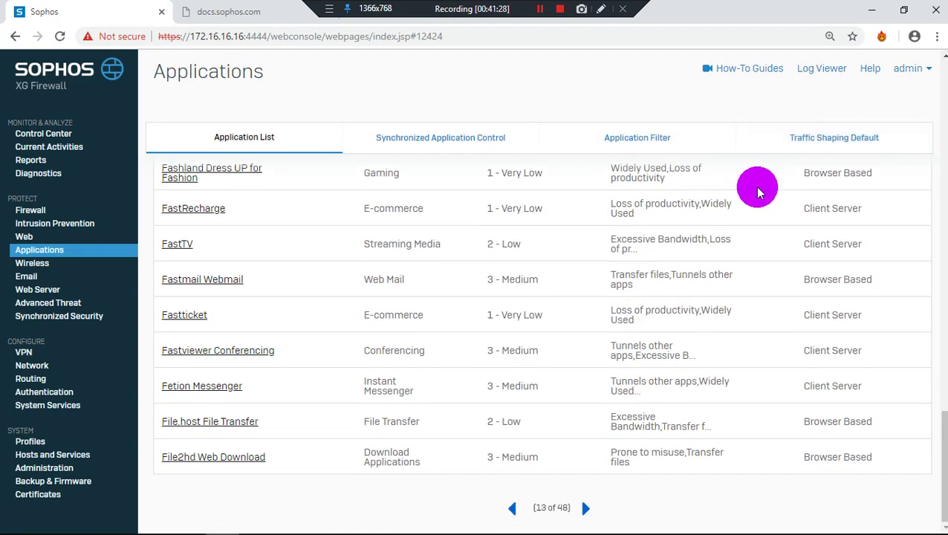
{"action": "left_click", "coordinate": [30, 263]}
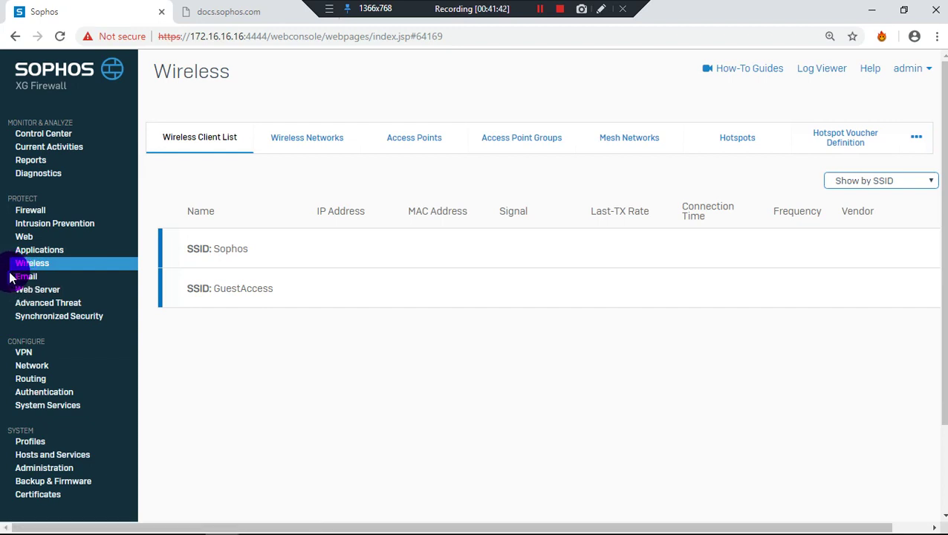
Tour the Wireless Networks, Access Points, groups, Mesh, Hotspots and voucher tabs, then open Wireless Settings
{"action": "left_click", "coordinate": [305, 134]}
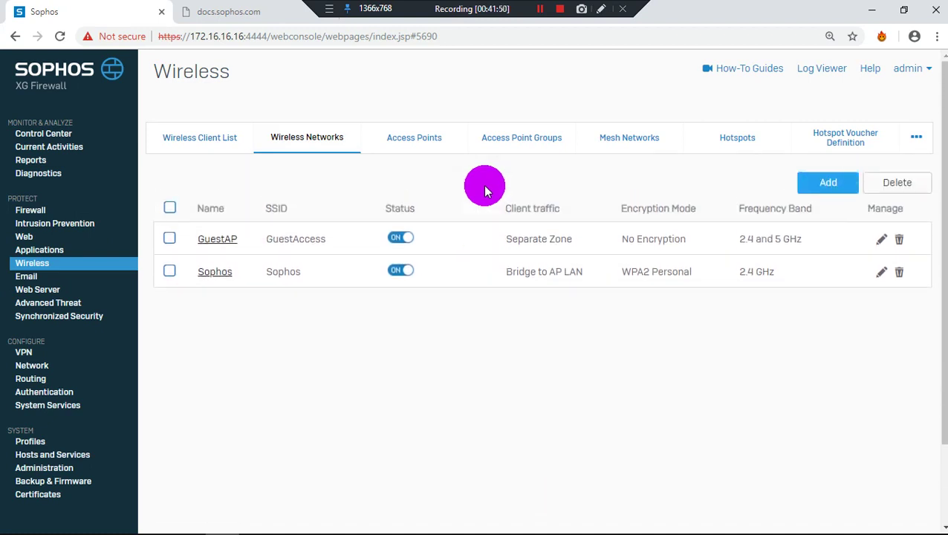
{"action": "left_click", "coordinate": [410, 150]}
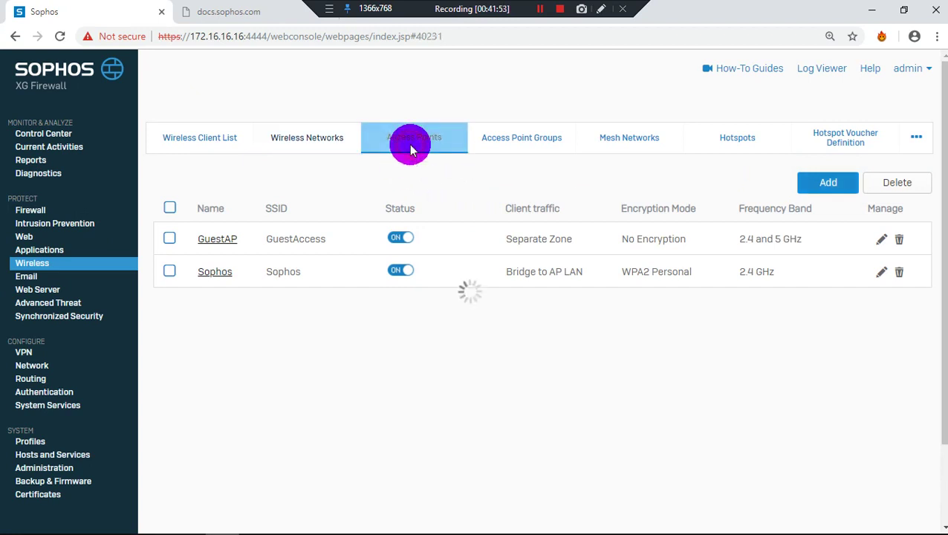
{"action": "left_click", "coordinate": [510, 138]}
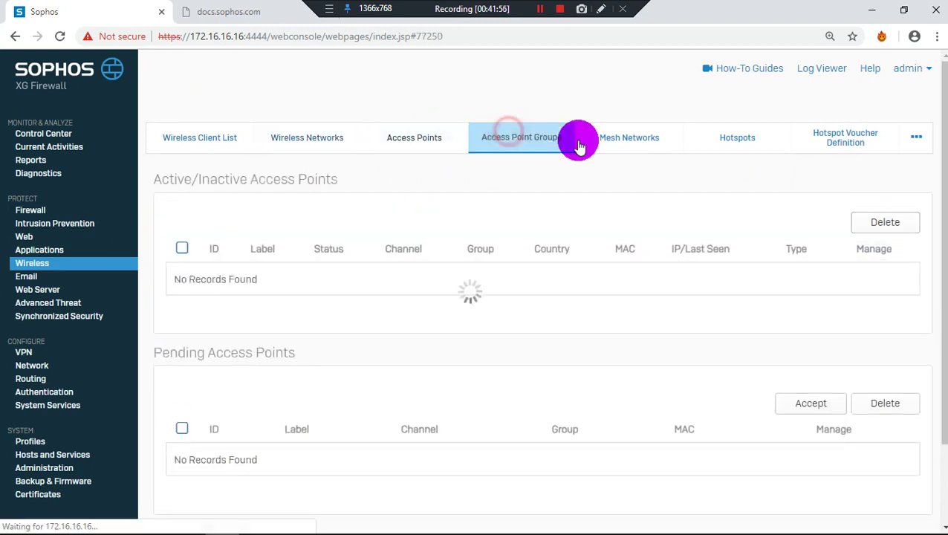
{"action": "left_click", "coordinate": [606, 143]}
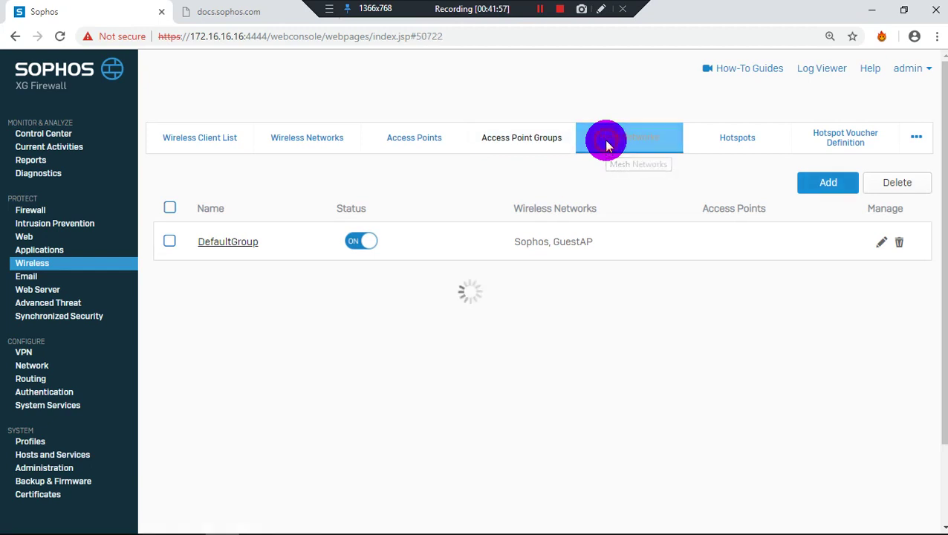
{"action": "left_click", "coordinate": [702, 143]}
{"action": "left_click", "coordinate": [800, 143]}
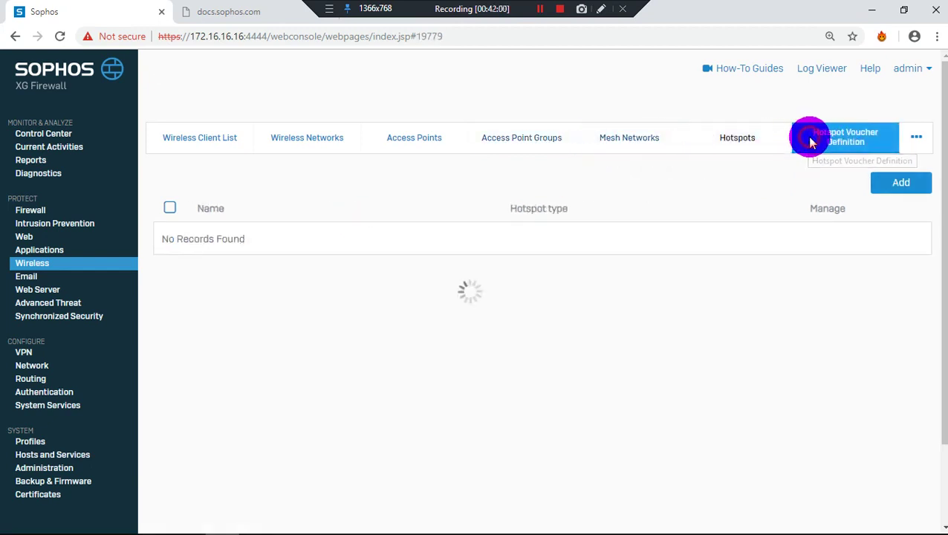
{"action": "left_click", "coordinate": [912, 141]}
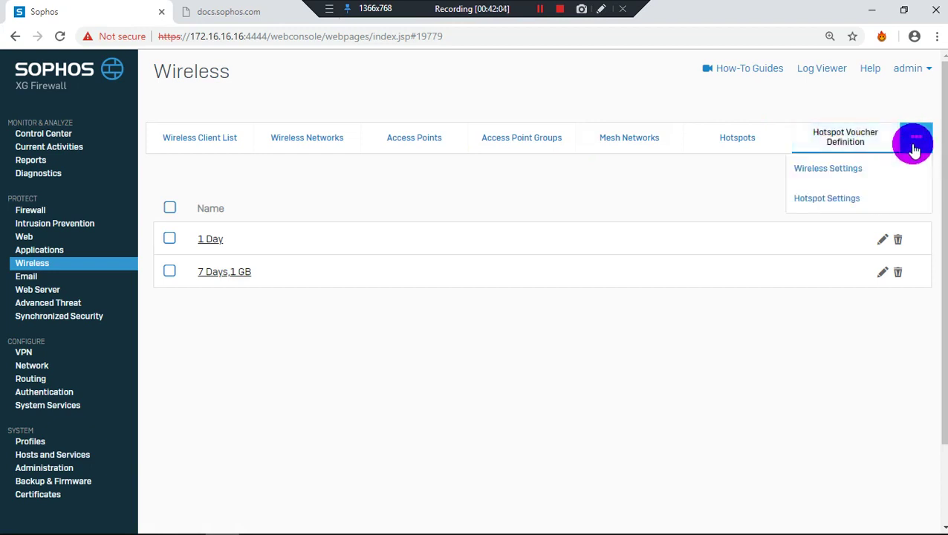
{"action": "left_click", "coordinate": [920, 141]}
{"action": "left_click", "coordinate": [878, 169]}
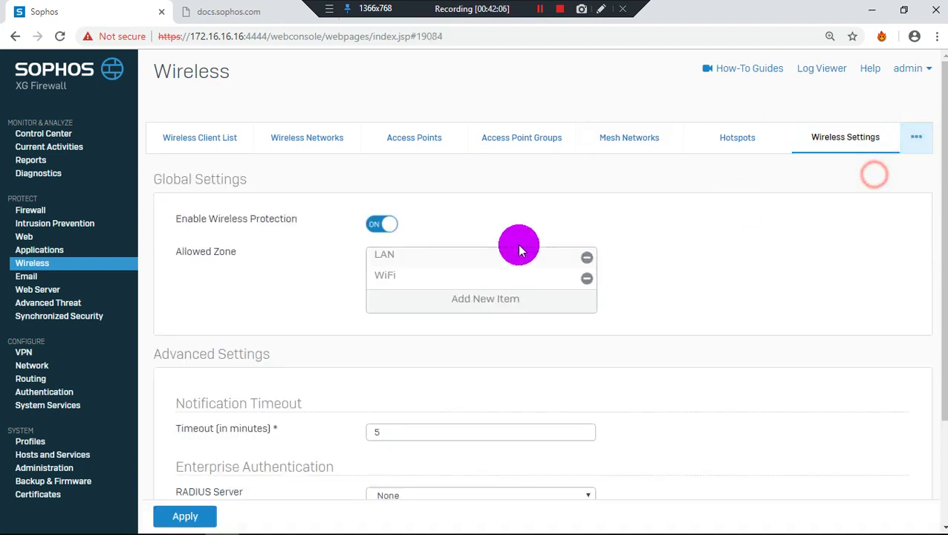
{"action": "left_click", "coordinate": [417, 285]}
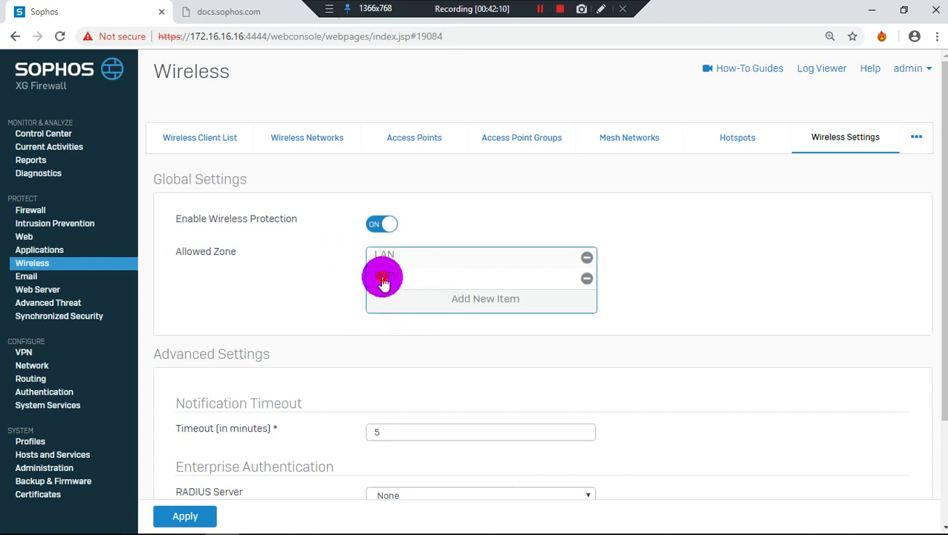
{"action": "double_click", "coordinate": [382, 277]}
{"action": "scroll", "coordinate": [359, 362], "scroll_direction": "down", "scroll_amount": 1}
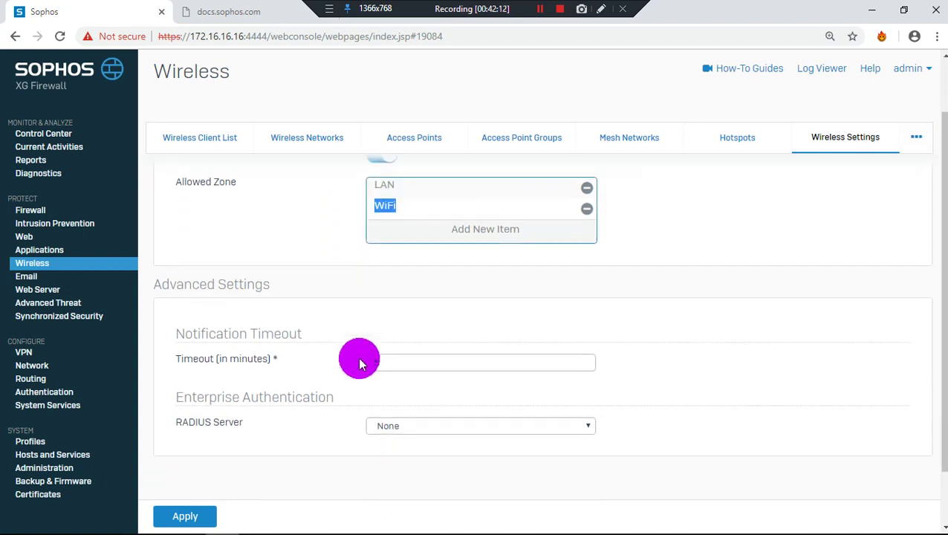
{"action": "scroll", "coordinate": [359, 363], "scroll_direction": "down", "scroll_amount": 1}
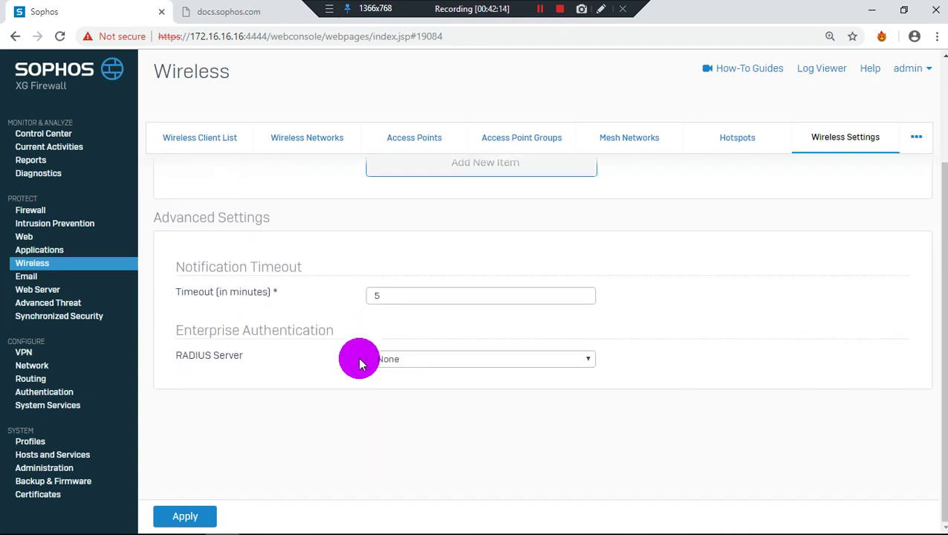
{"action": "left_click", "coordinate": [375, 362]}
{"action": "left_click", "coordinate": [377, 369]}
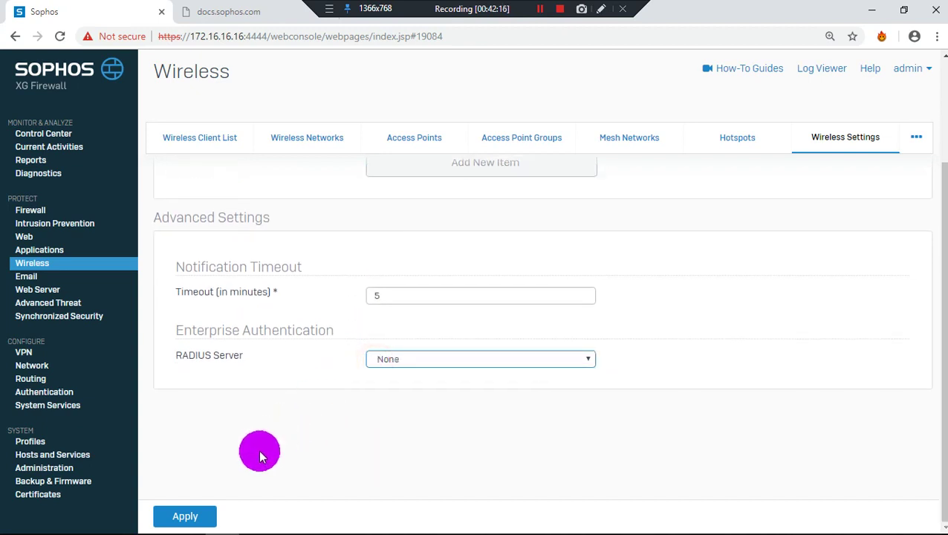
{"action": "left_click_drag", "start_coordinate": [245, 357], "coordinate": [161, 375]}
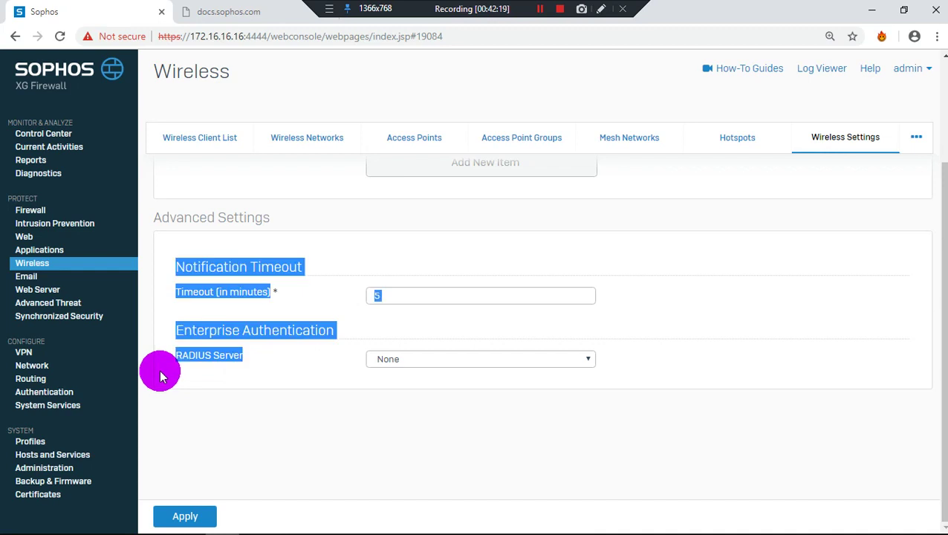
{"action": "left_click", "coordinate": [206, 354]}
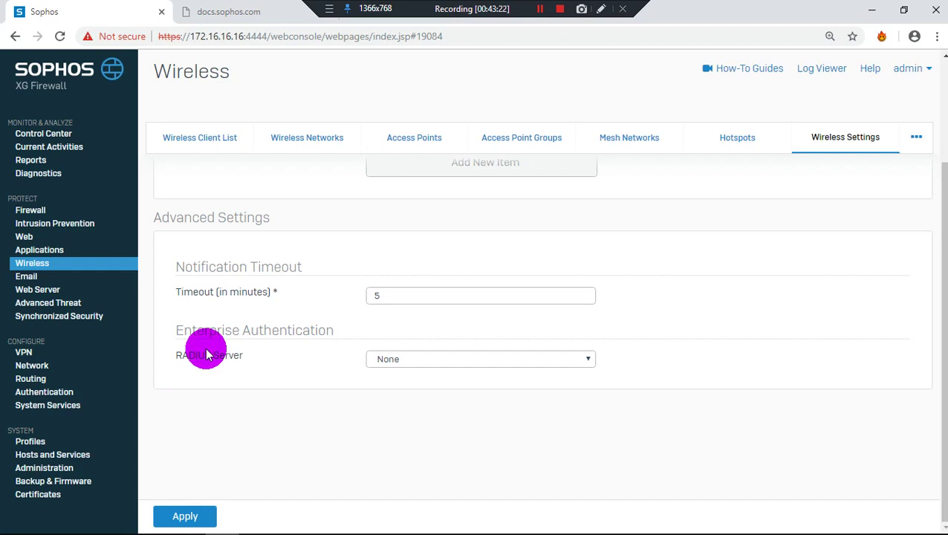
Revisit each Wireless tab from Wireless Clients through Hotspot Vouchers, ending on the client list
{"action": "left_click", "coordinate": [210, 144]}
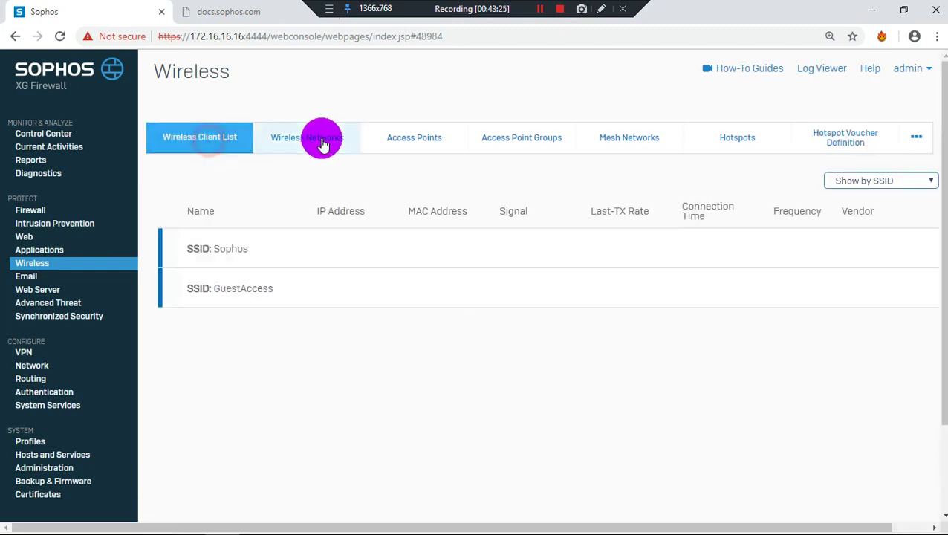
{"action": "left_click", "coordinate": [353, 143]}
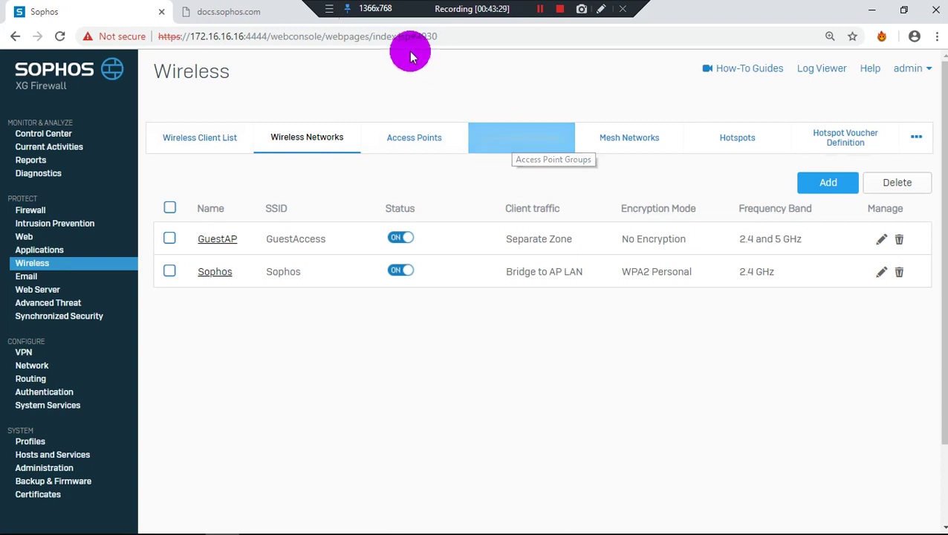
{"action": "left_click", "coordinate": [414, 140]}
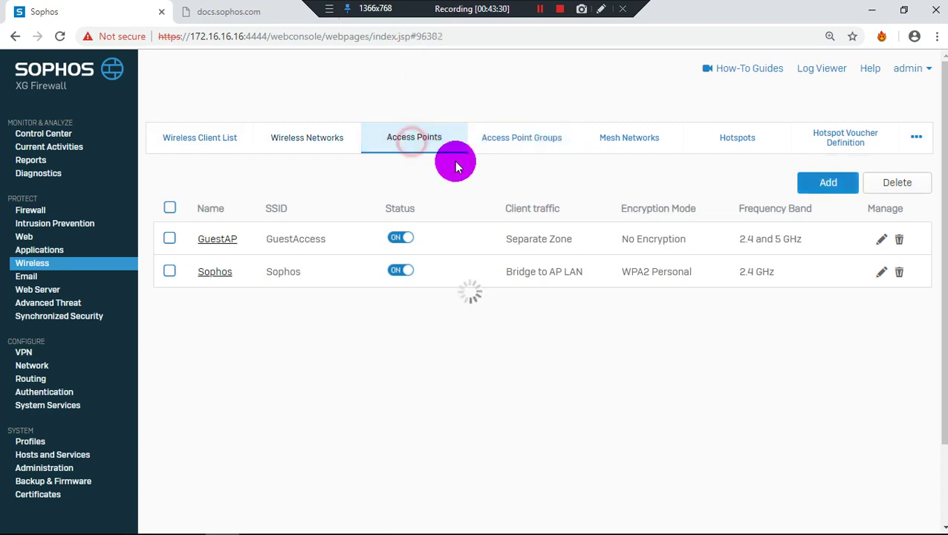
{"action": "left_click", "coordinate": [539, 138]}
{"action": "left_click", "coordinate": [602, 145]}
{"action": "left_click", "coordinate": [728, 138]}
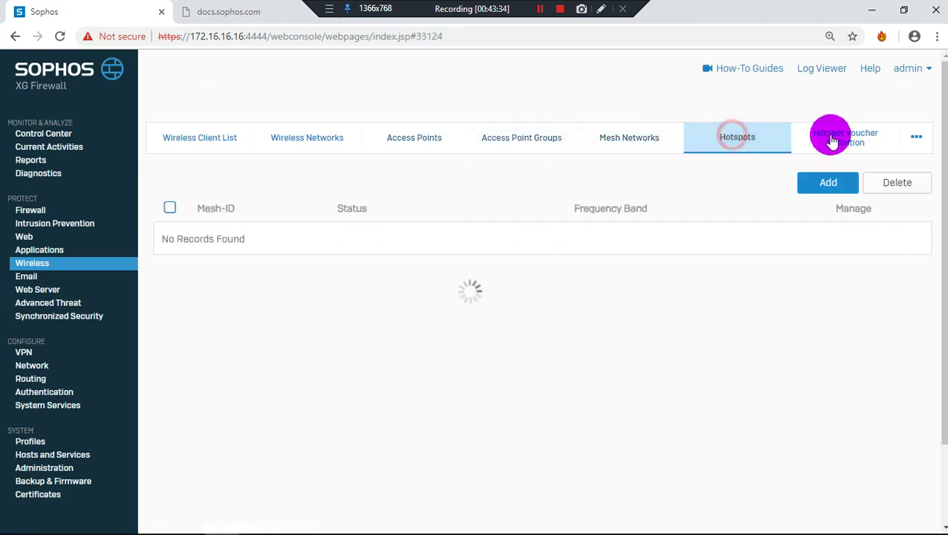
{"action": "left_click", "coordinate": [830, 141]}
{"action": "left_click", "coordinate": [226, 139]}
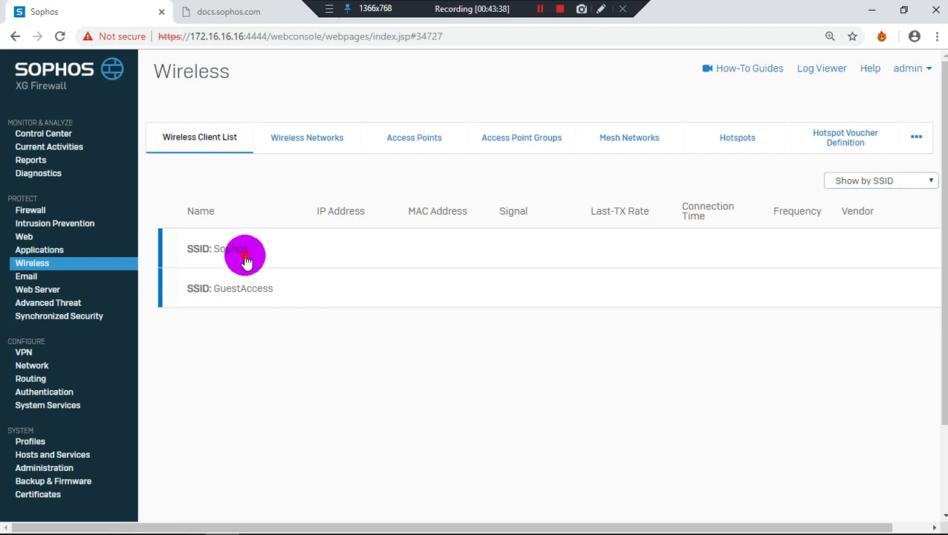
Expand SSID Sophos, regroup clients by AP and back by SSID, then show Wireless Networks
{"action": "left_click", "coordinate": [246, 257]}
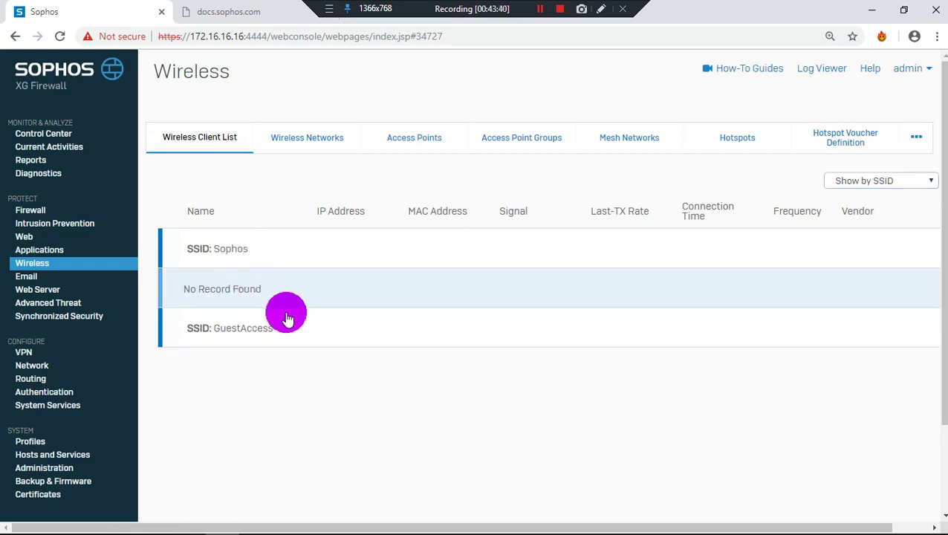
{"action": "left_click", "coordinate": [892, 181]}
{"action": "left_click", "coordinate": [875, 206]}
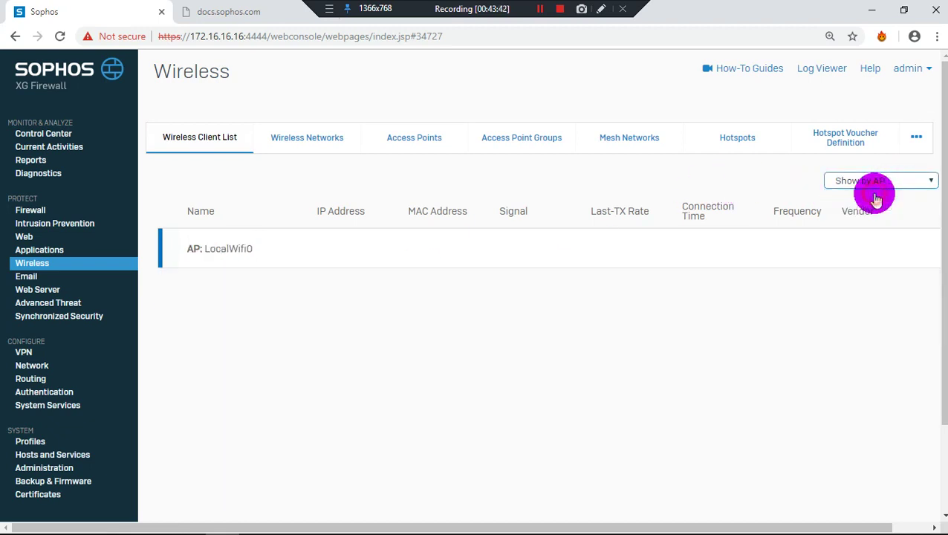
{"action": "left_click", "coordinate": [877, 181]}
{"action": "left_click", "coordinate": [852, 209]}
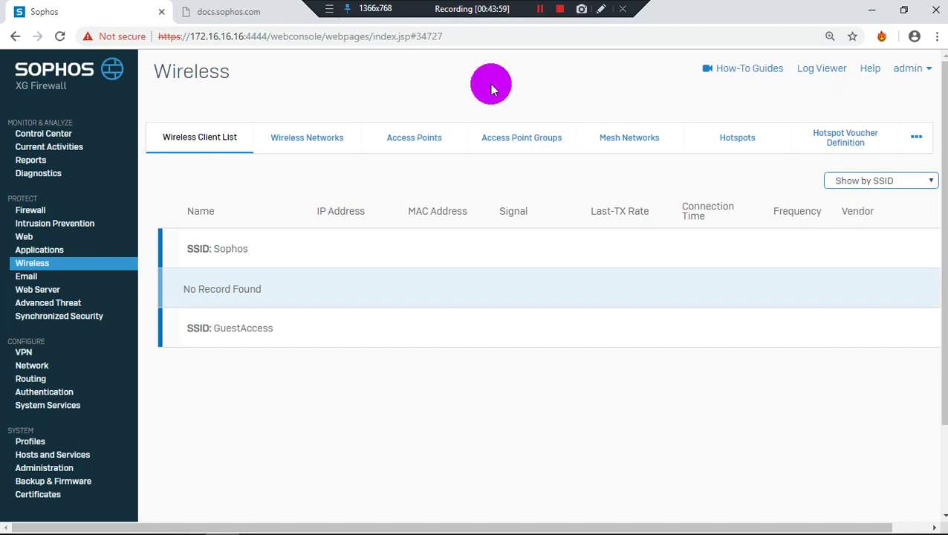
{"action": "left_click", "coordinate": [293, 140]}
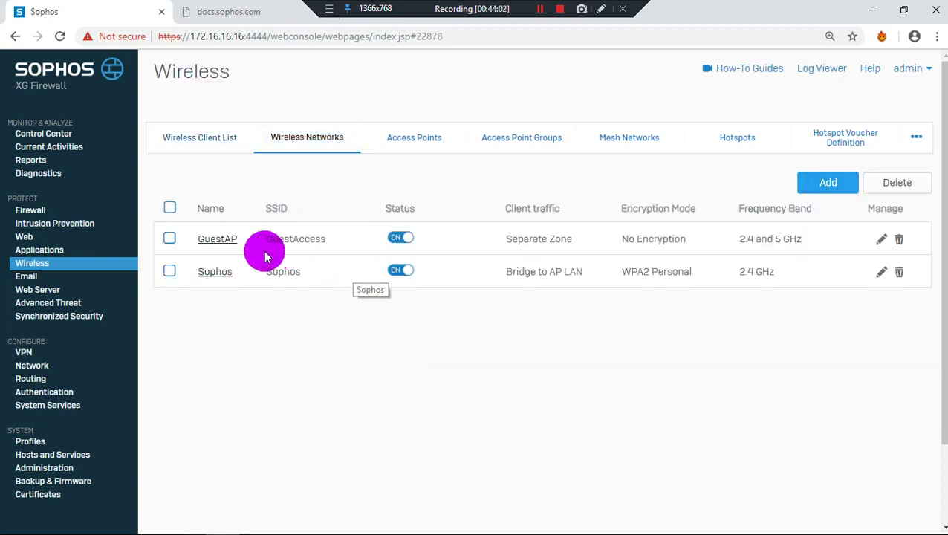
Disable the GuestAP wireless network and confirm the change
{"action": "left_click", "coordinate": [169, 238]}
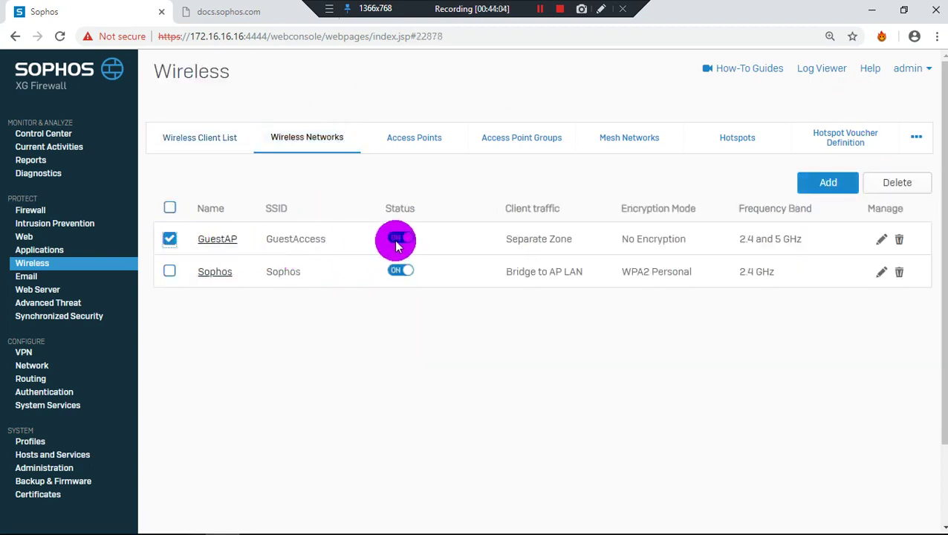
{"action": "left_click", "coordinate": [399, 238]}
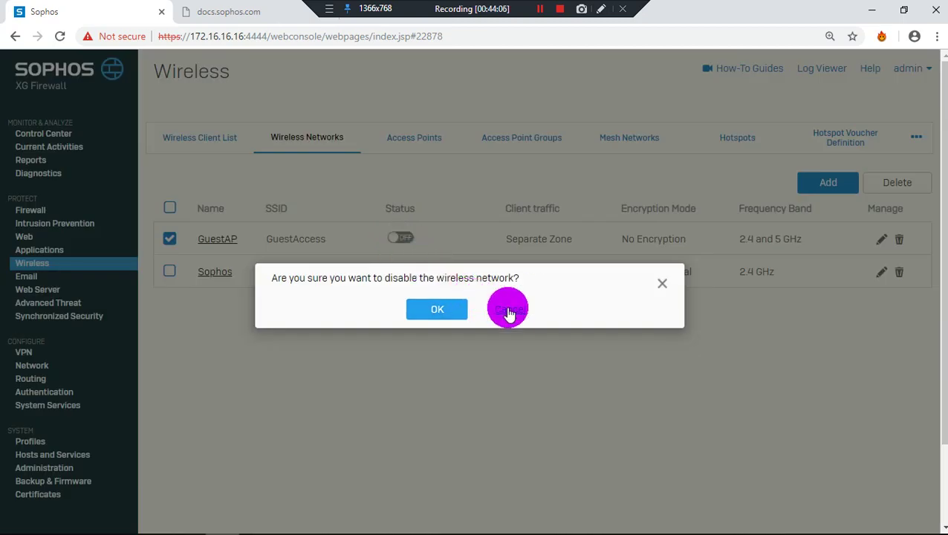
{"action": "left_click", "coordinate": [455, 309]}
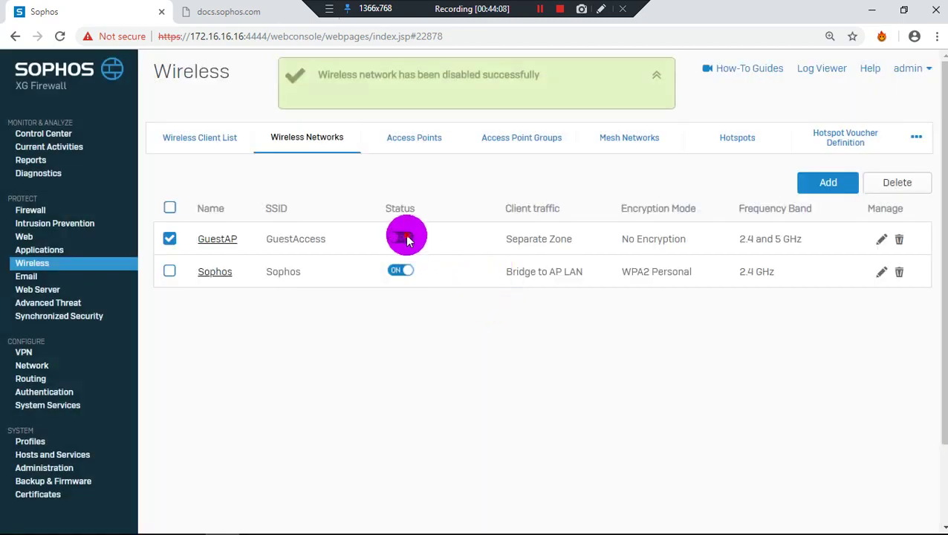
Re-enable GuestAP, then go to the Email Policies list (default-pop-av, rule2, rule1)
{"action": "left_click", "coordinate": [402, 236]}
{"action": "left_click", "coordinate": [444, 318]}
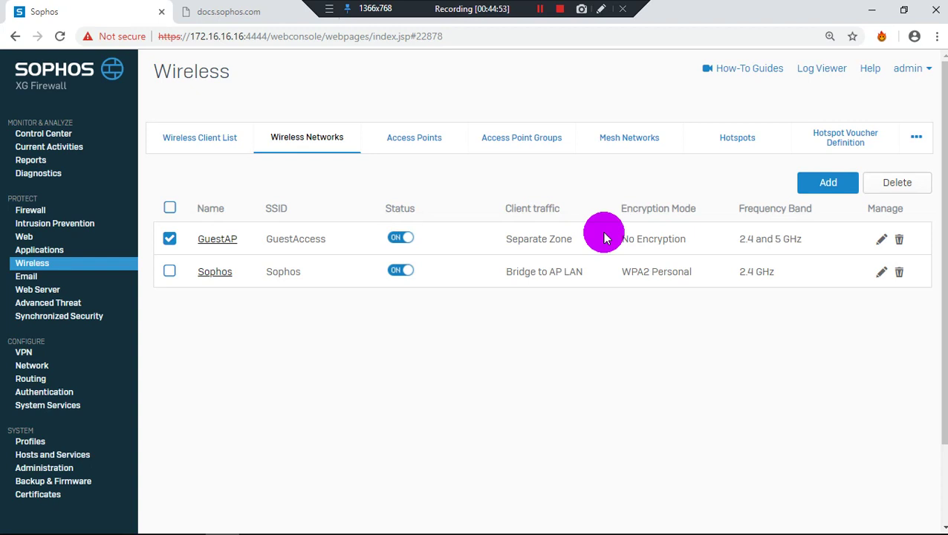
{"action": "left_click", "coordinate": [26, 276]}
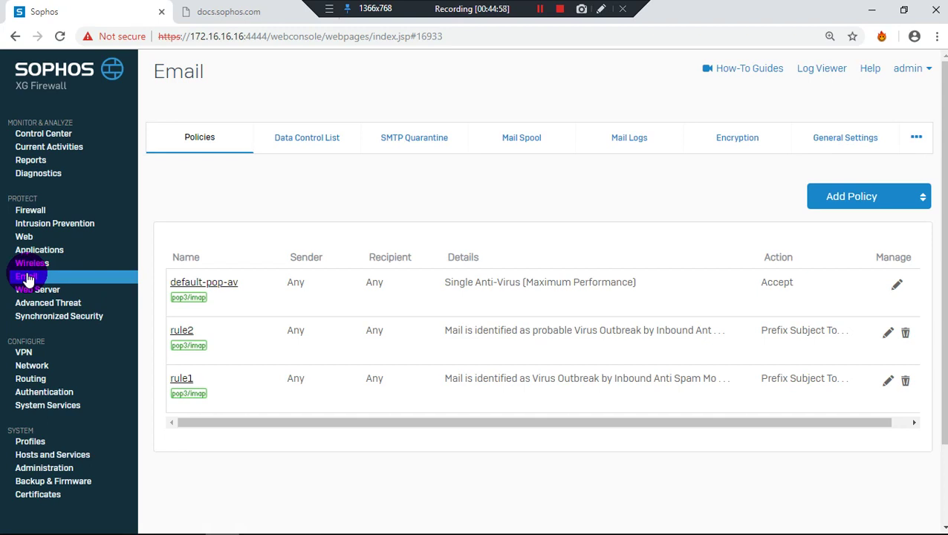
Show the email Data Control List with Confidential information, Financial information and Postal addresses
{"action": "left_click", "coordinate": [466, 221]}
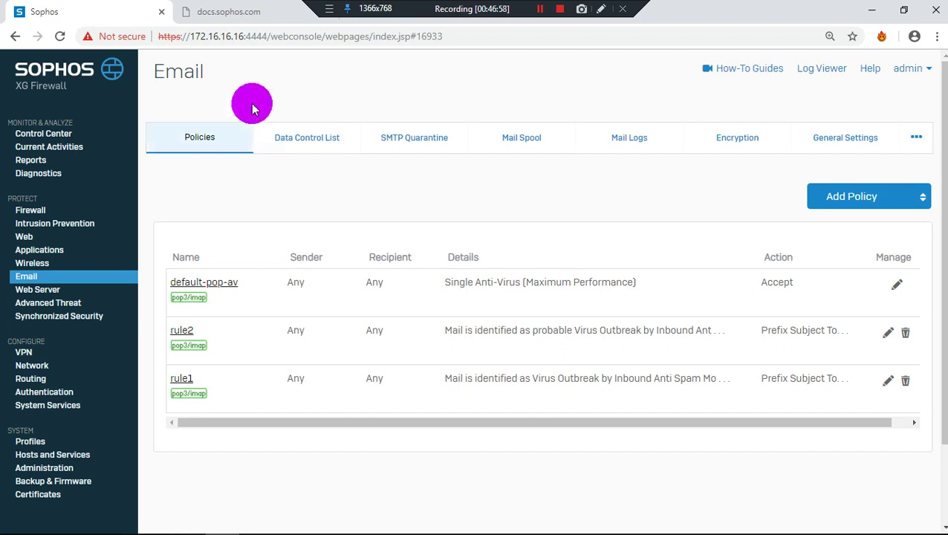
{"action": "left_click", "coordinate": [306, 156]}
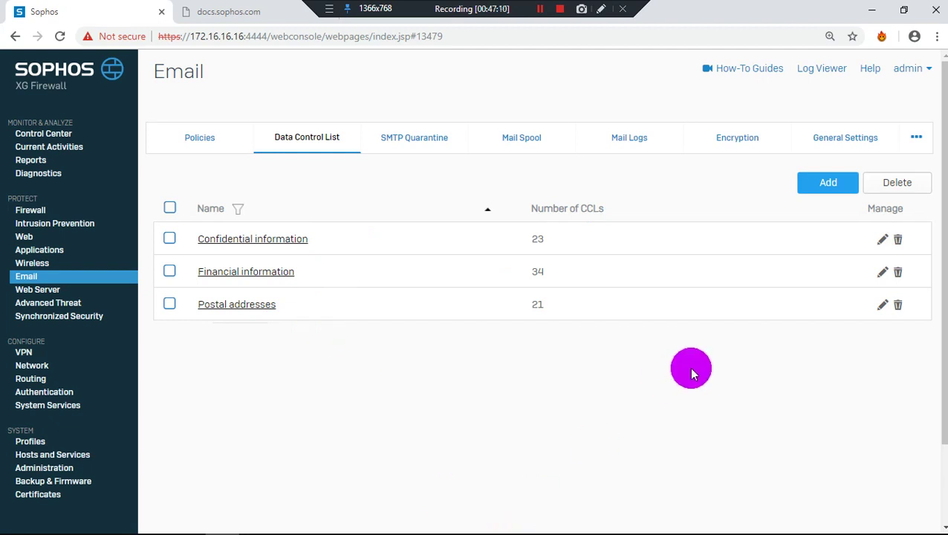
Edit Confidential information to review its CCLs like Postal codes and Passport numbers, then view SMTP Quarantine
{"action": "left_click", "coordinate": [883, 240]}
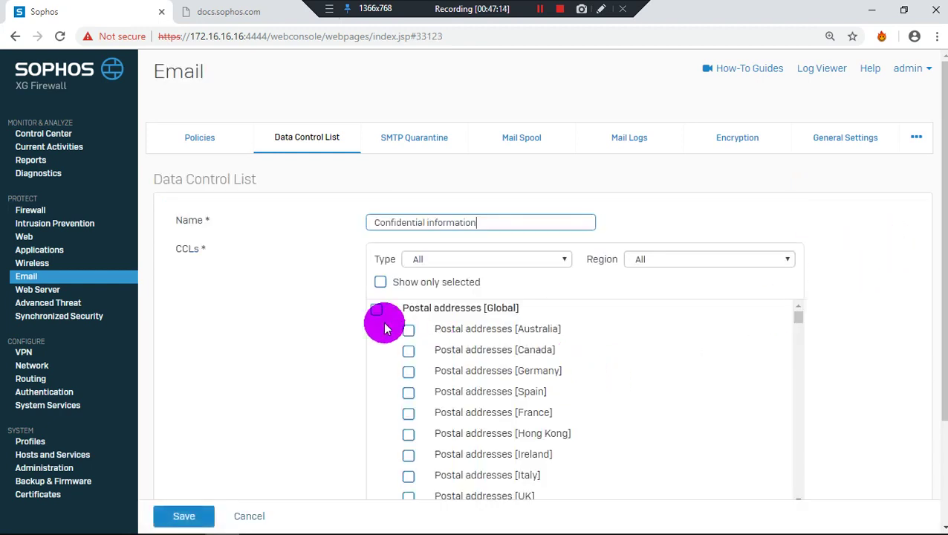
{"action": "scroll", "coordinate": [417, 373], "scroll_direction": "down", "scroll_amount": 10}
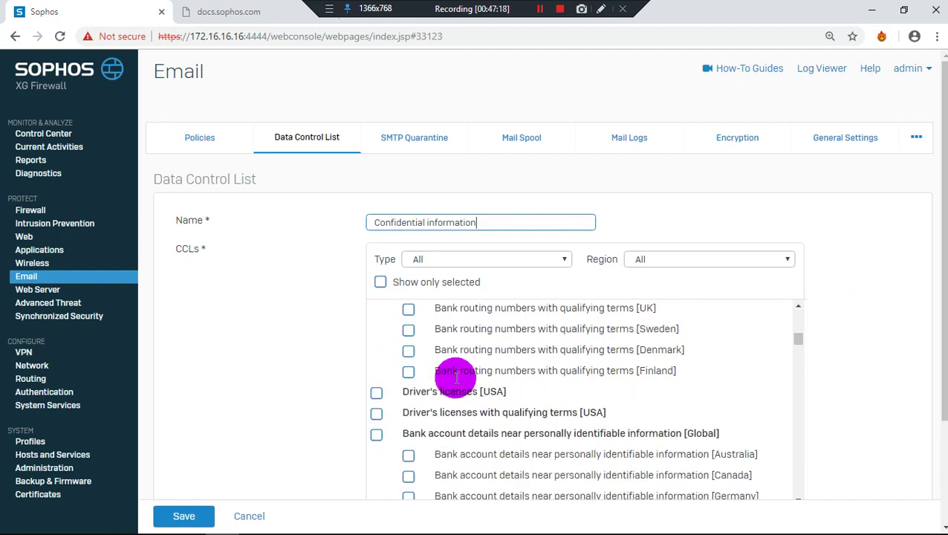
{"action": "scroll", "coordinate": [435, 401], "scroll_direction": "down", "scroll_amount": 2}
{"action": "scroll", "coordinate": [436, 401], "scroll_direction": "down", "scroll_amount": 2}
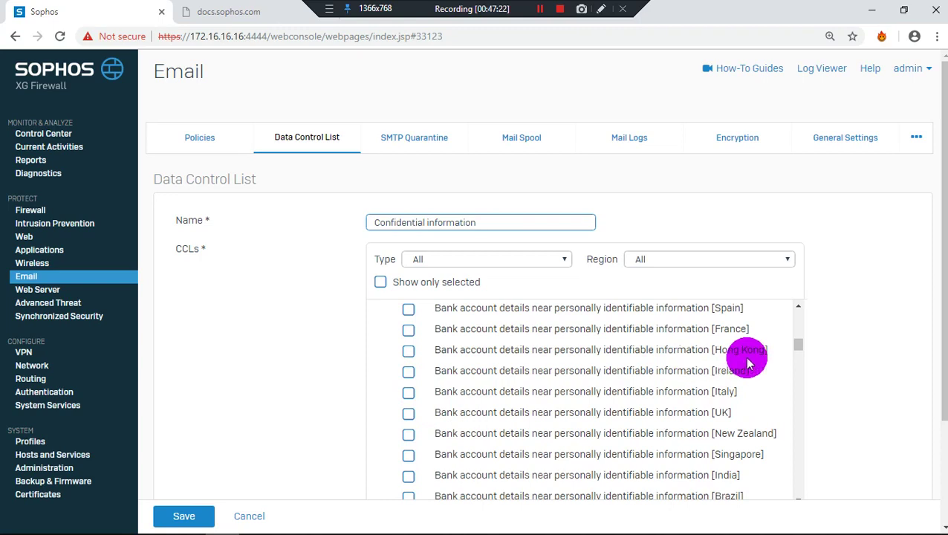
{"action": "scroll", "coordinate": [687, 360], "scroll_direction": "down", "scroll_amount": 5}
{"action": "scroll", "coordinate": [479, 435], "scroll_direction": "down", "scroll_amount": 12}
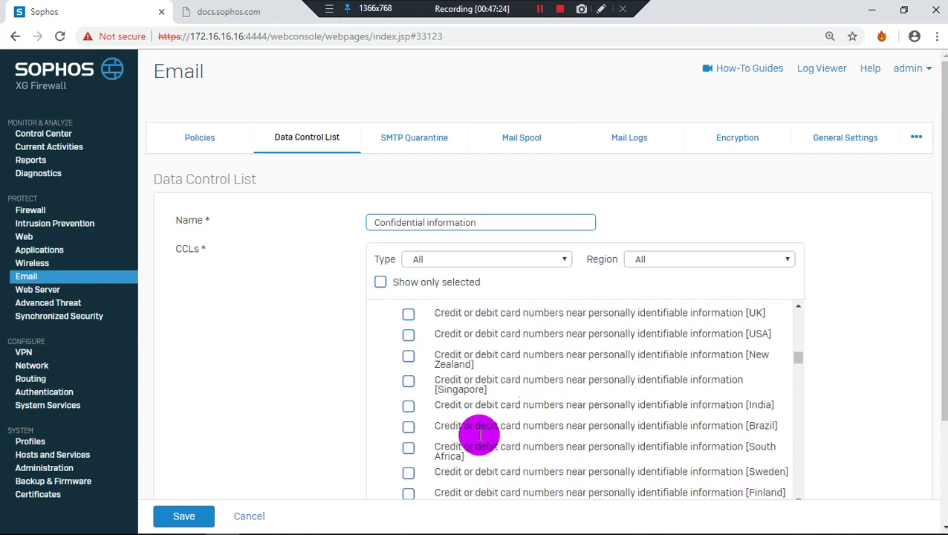
{"action": "scroll", "coordinate": [479, 435], "scroll_direction": "down", "scroll_amount": 15}
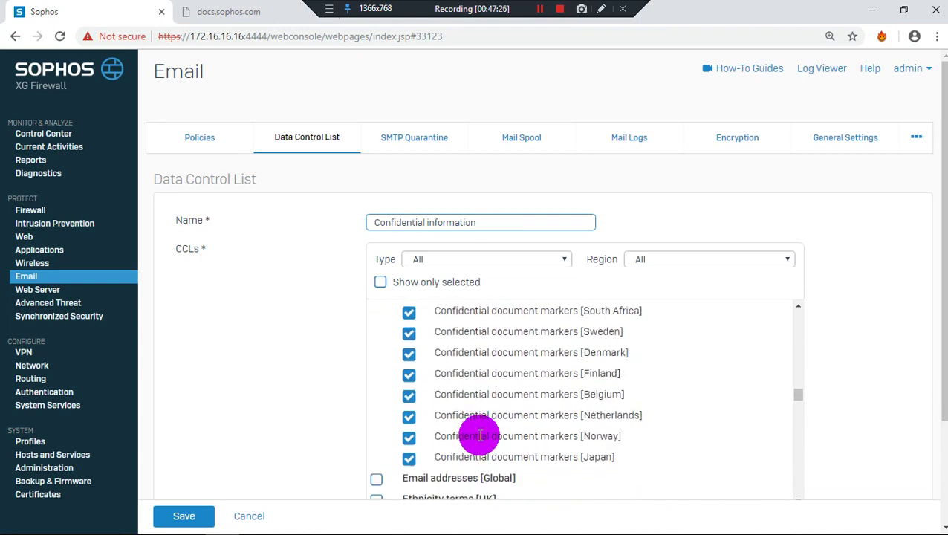
{"action": "scroll", "coordinate": [479, 434], "scroll_direction": "down", "scroll_amount": 15}
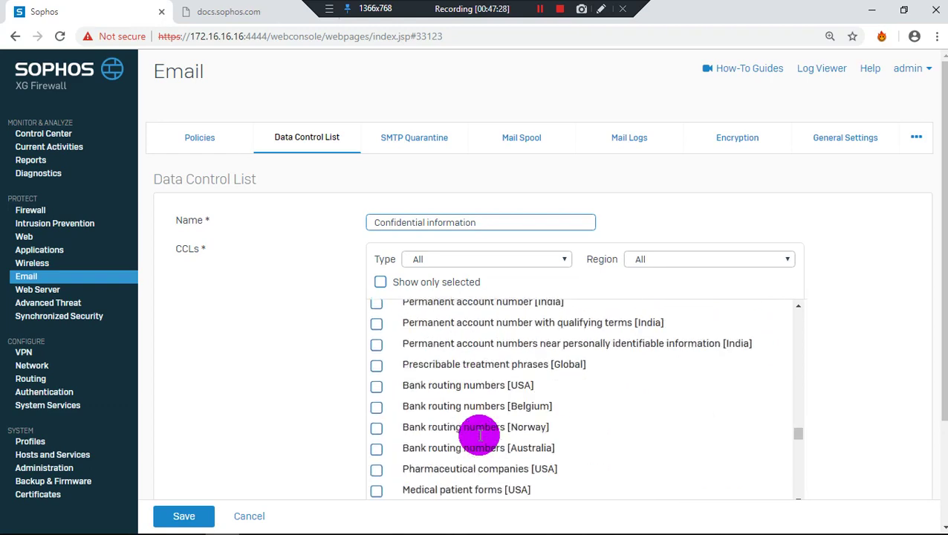
{"action": "scroll", "coordinate": [477, 434], "scroll_direction": "down", "scroll_amount": 8}
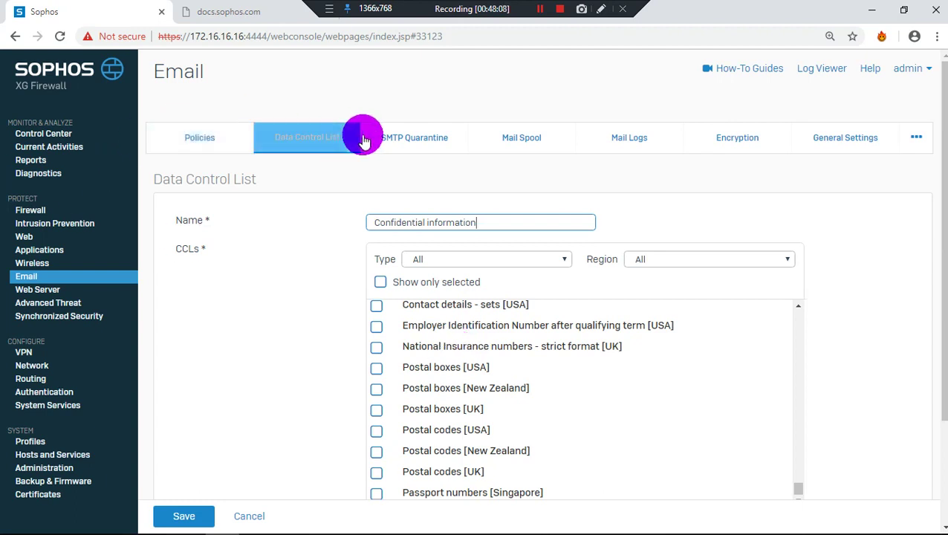
{"action": "left_click", "coordinate": [391, 138]}
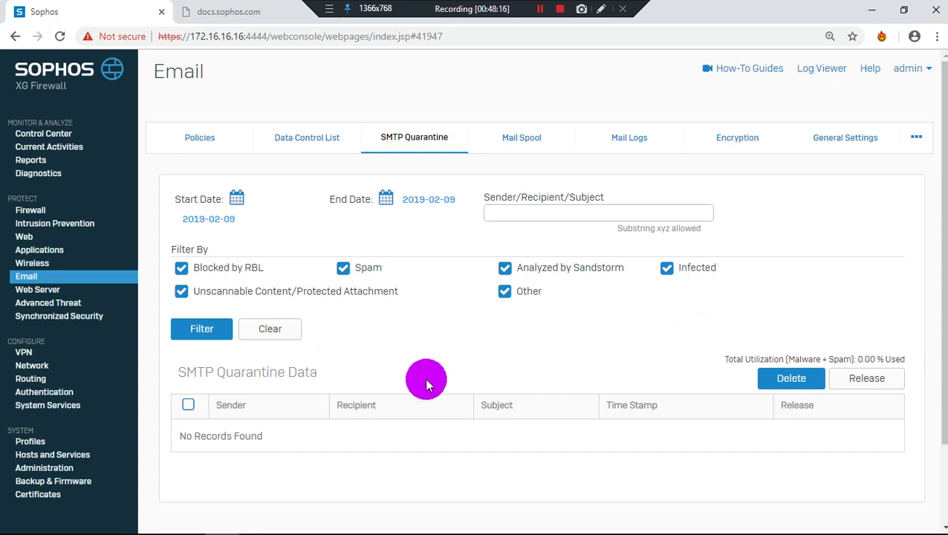
View the Mail Spool, then the Mail Logs page and its result and reason filters
{"action": "left_click", "coordinate": [518, 141]}
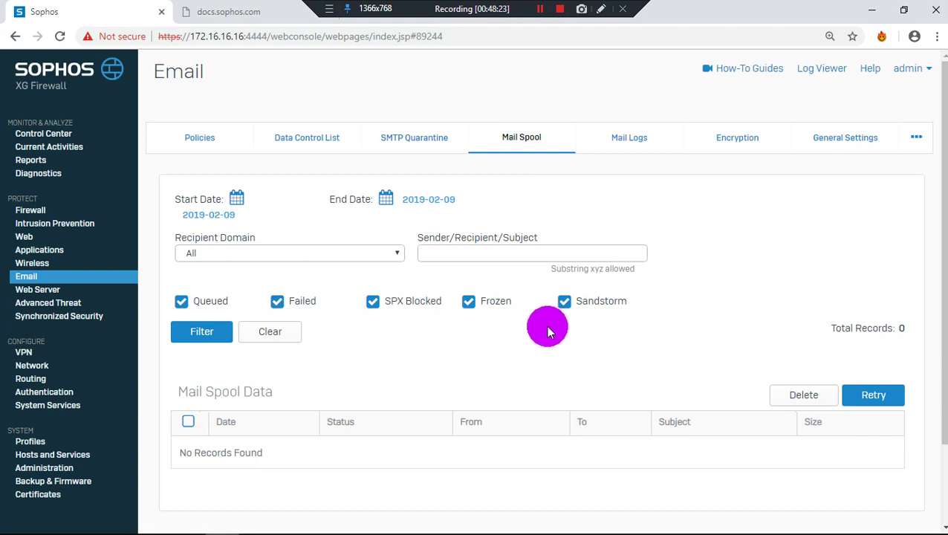
{"action": "left_click", "coordinate": [611, 136]}
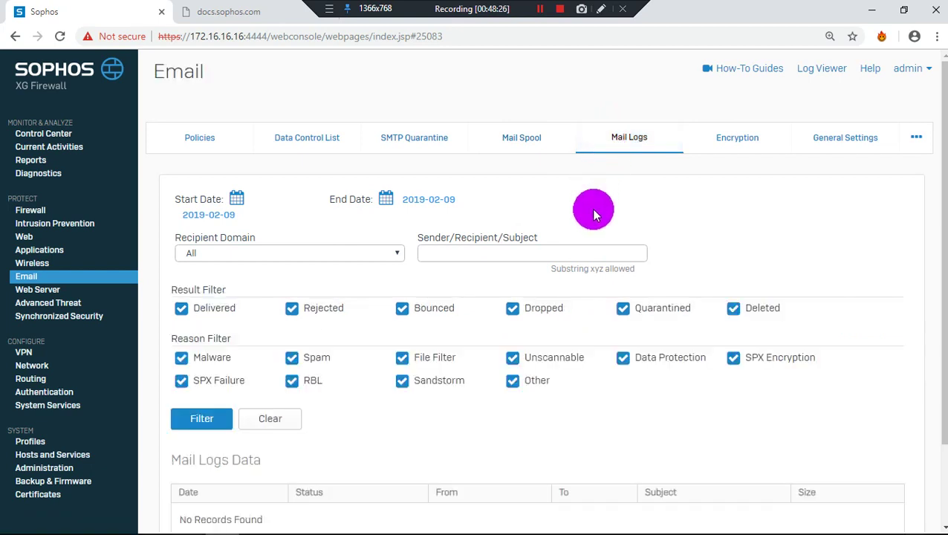
{"action": "scroll", "coordinate": [587, 273], "scroll_direction": "down", "scroll_amount": 1}
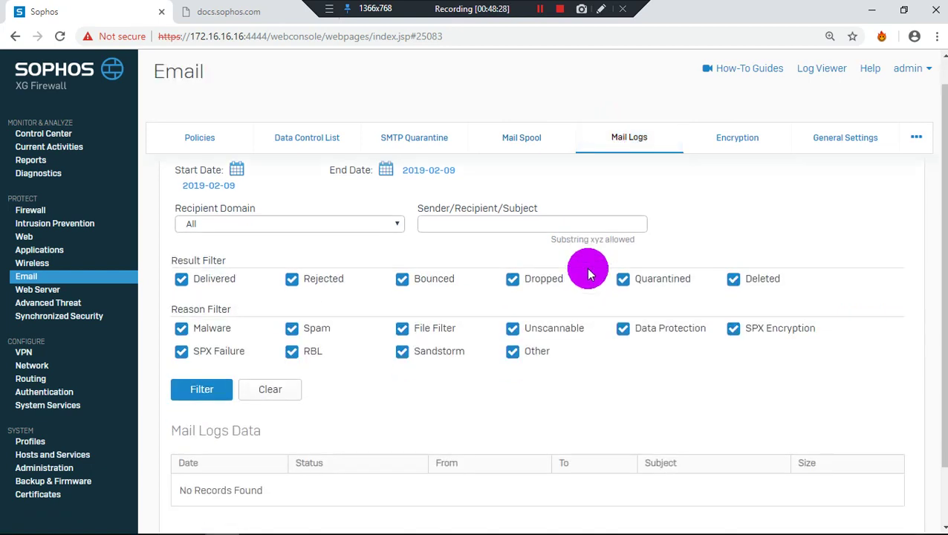
{"action": "scroll", "coordinate": [586, 274], "scroll_direction": "up", "scroll_amount": 1}
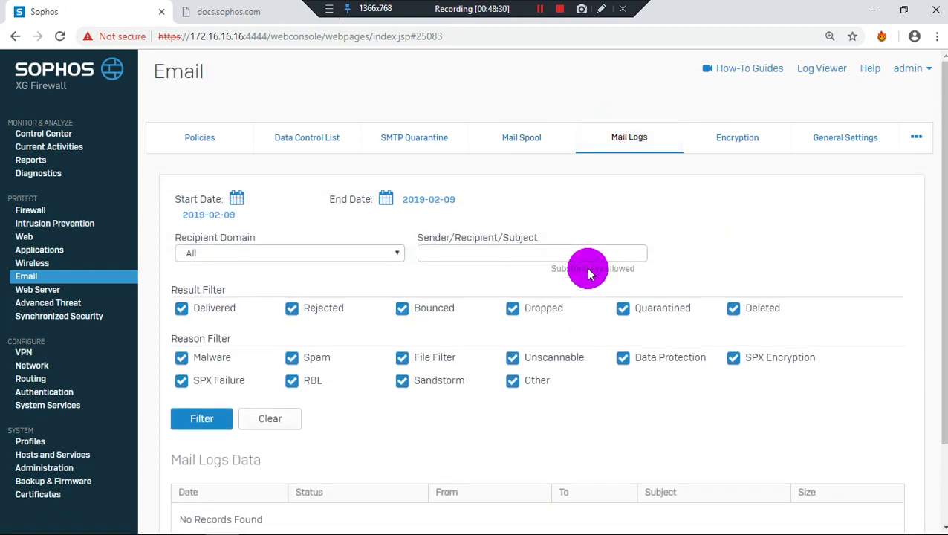
{"action": "scroll", "coordinate": [587, 274], "scroll_direction": "down", "scroll_amount": 1}
{"action": "scroll", "coordinate": [587, 274], "scroll_direction": "up", "scroll_amount": 1}
Show the Encryption tab's SPX configuration and portal settings, then move on to General Settings
{"action": "left_click", "coordinate": [741, 137]}
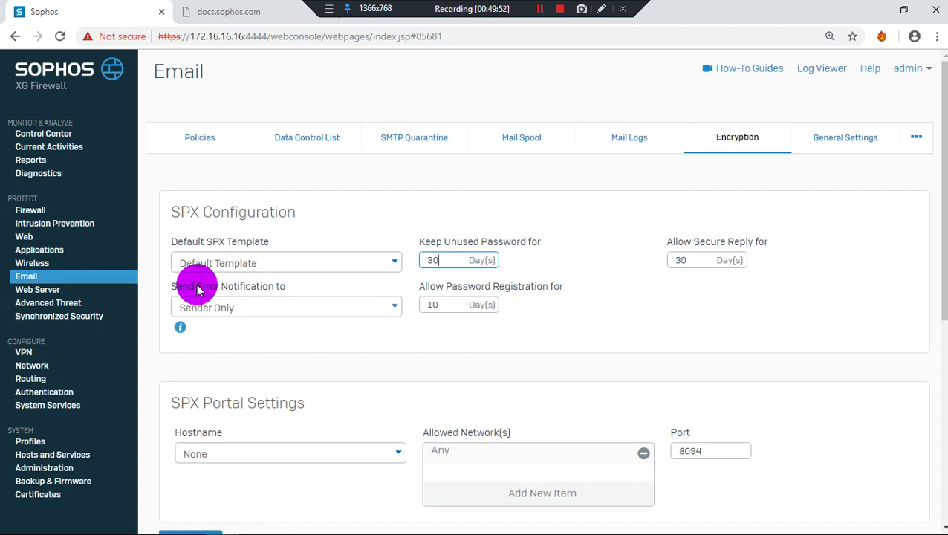
{"action": "left_click", "coordinate": [851, 139]}
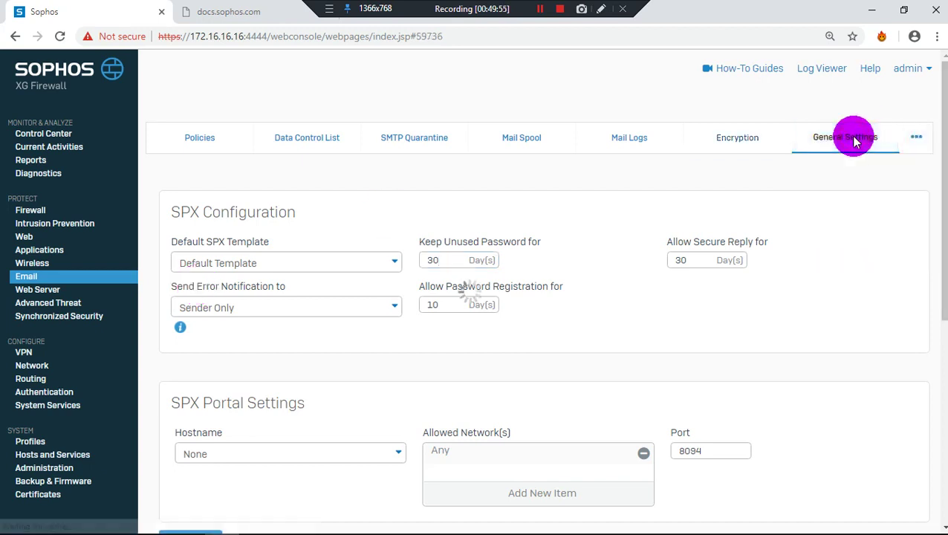
Scroll through General Settings' SMTP, POP/IMAP TLS, Smarthost and Advanced SMTP sections
{"action": "scroll", "coordinate": [730, 289], "scroll_direction": "down", "scroll_amount": 2}
{"action": "scroll", "coordinate": [730, 290], "scroll_direction": "down", "scroll_amount": 6}
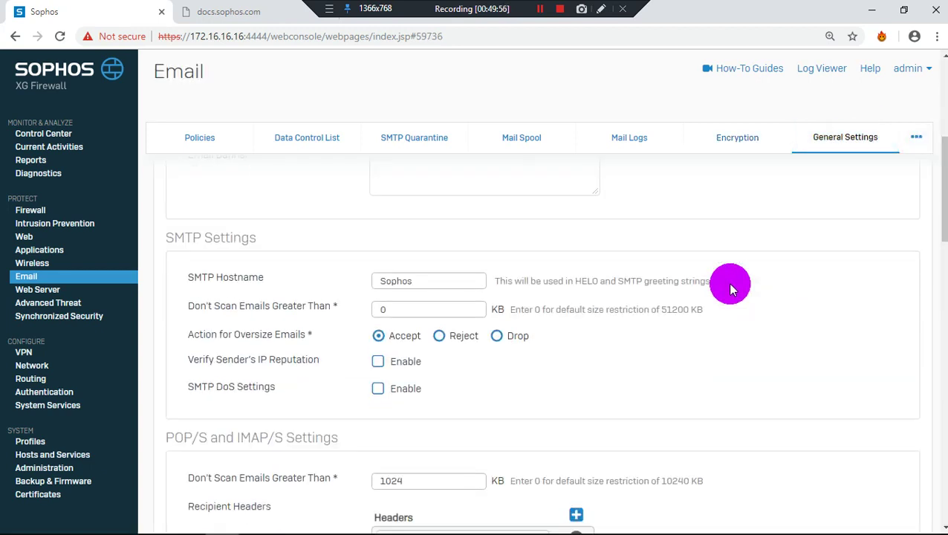
{"action": "scroll", "coordinate": [730, 290], "scroll_direction": "up", "scroll_amount": 3}
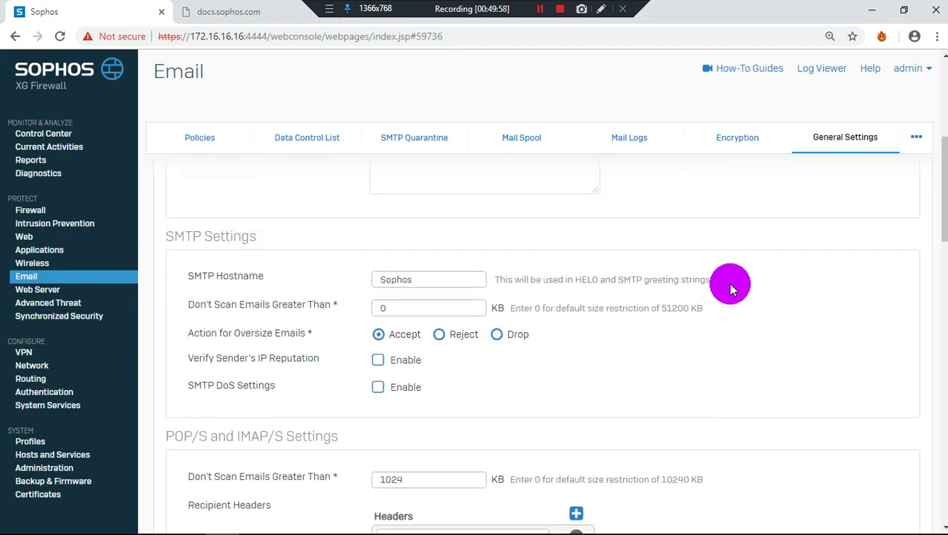
{"action": "scroll", "coordinate": [412, 303], "scroll_direction": "down", "scroll_amount": 4}
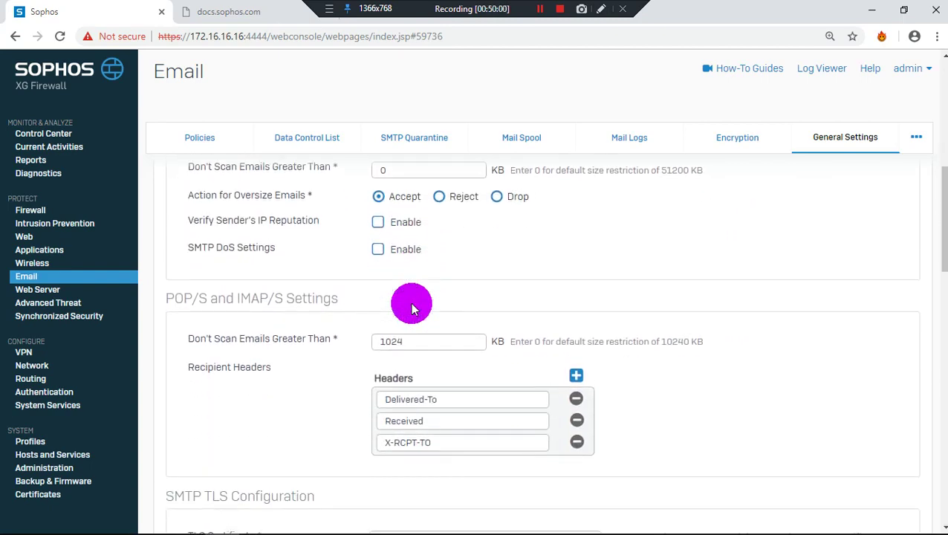
{"action": "scroll", "coordinate": [412, 303], "scroll_direction": "down", "scroll_amount": 2}
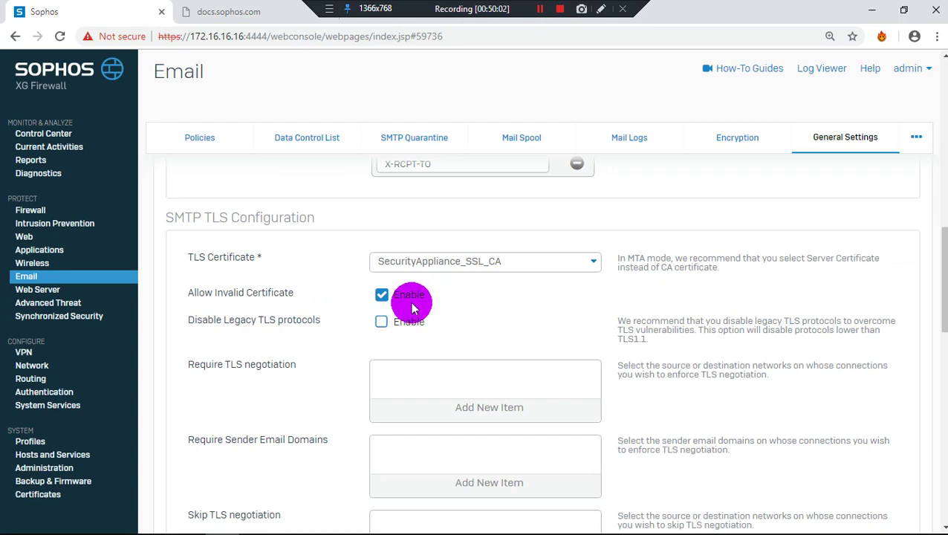
{"action": "scroll", "coordinate": [412, 306], "scroll_direction": "down", "scroll_amount": 6}
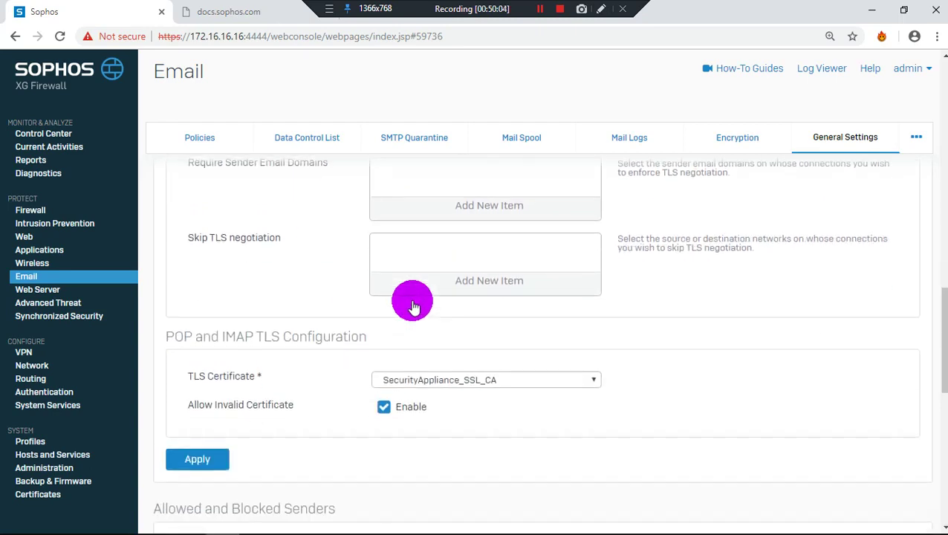
{"action": "scroll", "coordinate": [338, 298], "scroll_direction": "down", "scroll_amount": 6}
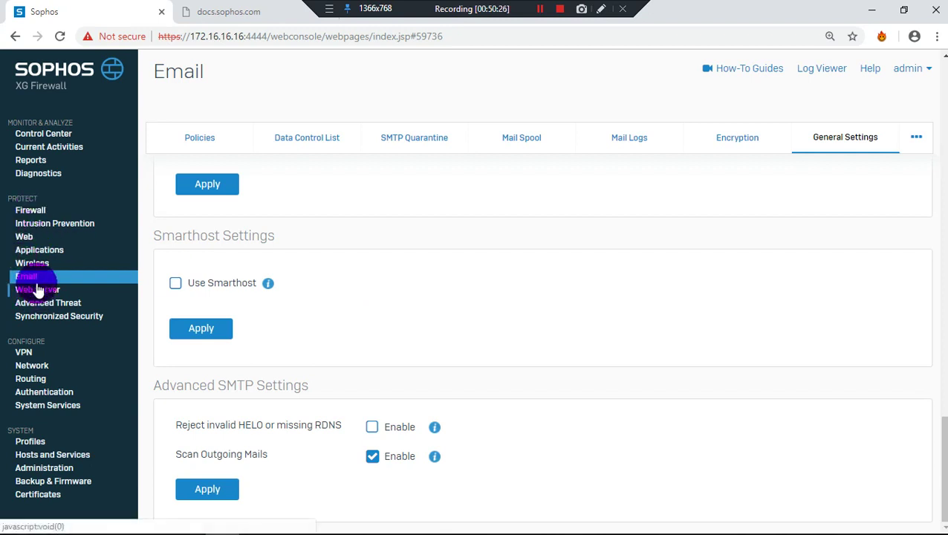
{"action": "scroll", "coordinate": [282, 379], "scroll_direction": "up", "scroll_amount": 5}
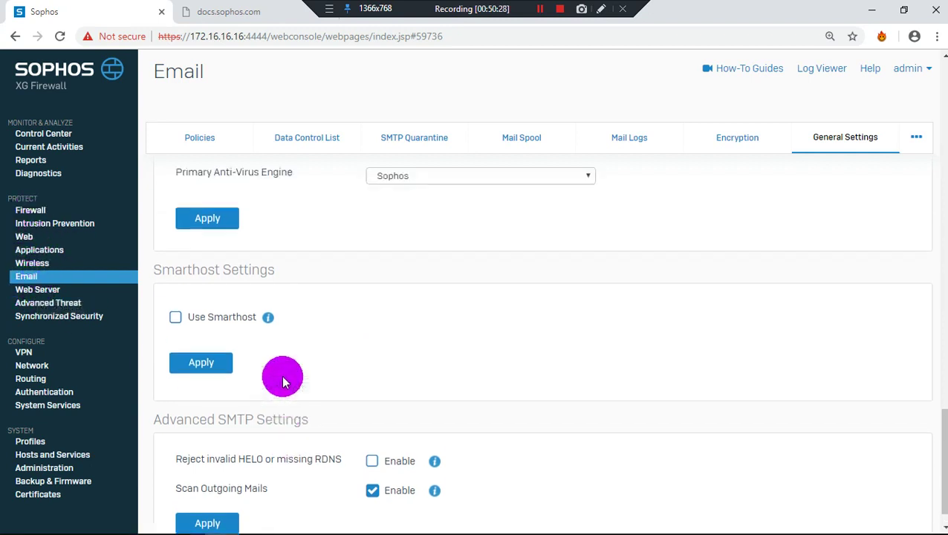
{"action": "scroll", "coordinate": [283, 369], "scroll_direction": "up", "scroll_amount": 2}
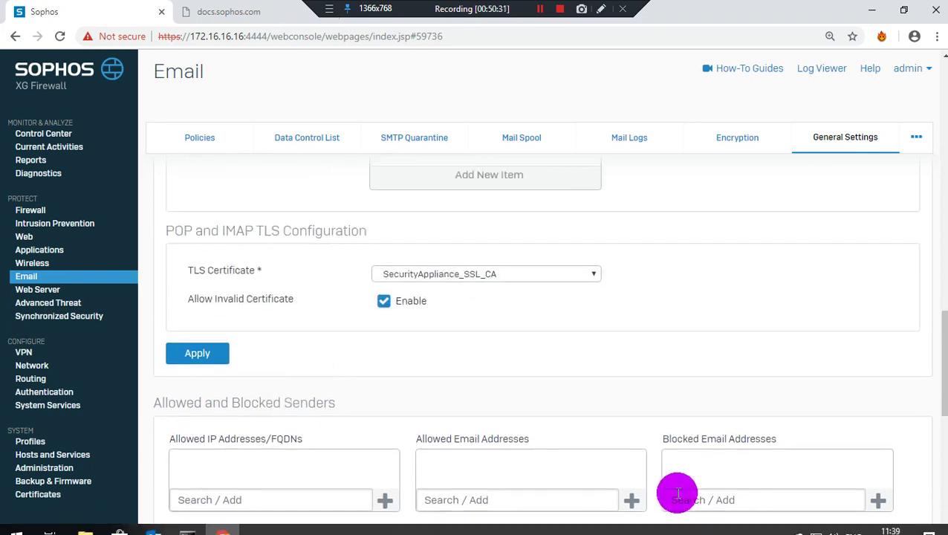
{"action": "scroll", "coordinate": [725, 468], "scroll_direction": "down", "scroll_amount": 2}
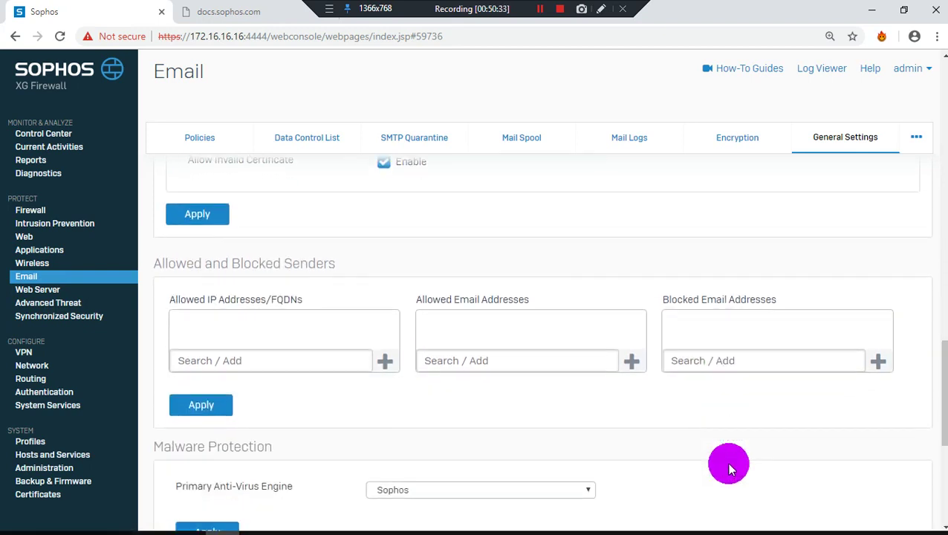
{"action": "left_click", "coordinate": [705, 365]}
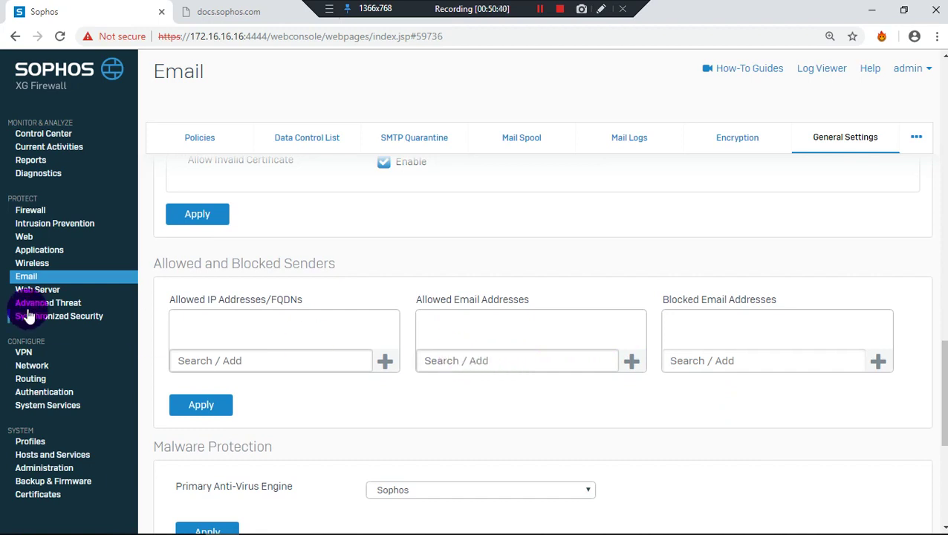
{"action": "scroll", "coordinate": [214, 327], "scroll_direction": "down", "scroll_amount": 4}
{"action": "right_click", "coordinate": [211, 324]}
{"action": "left_click_drag", "start_coordinate": [212, 323], "coordinate": [345, 285]}
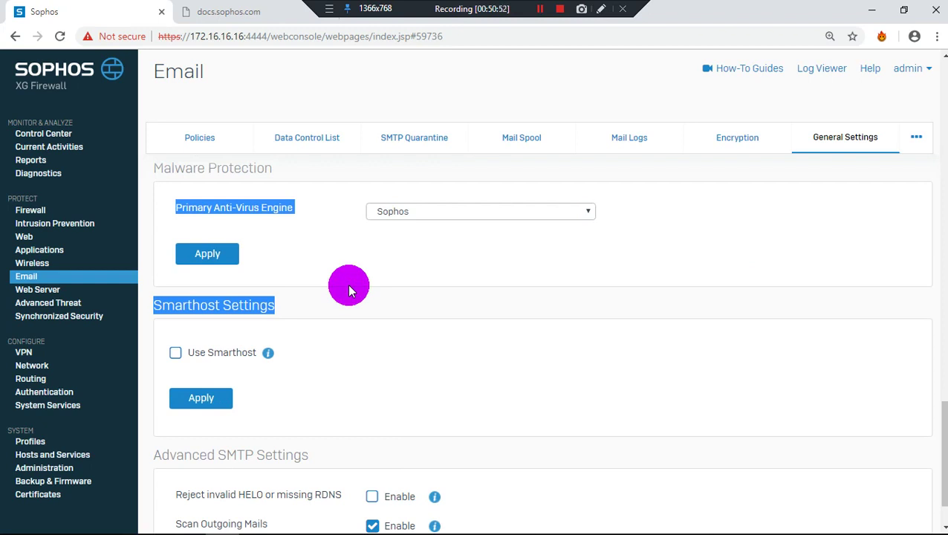
{"action": "scroll", "coordinate": [347, 284], "scroll_direction": "down", "scroll_amount": 1}
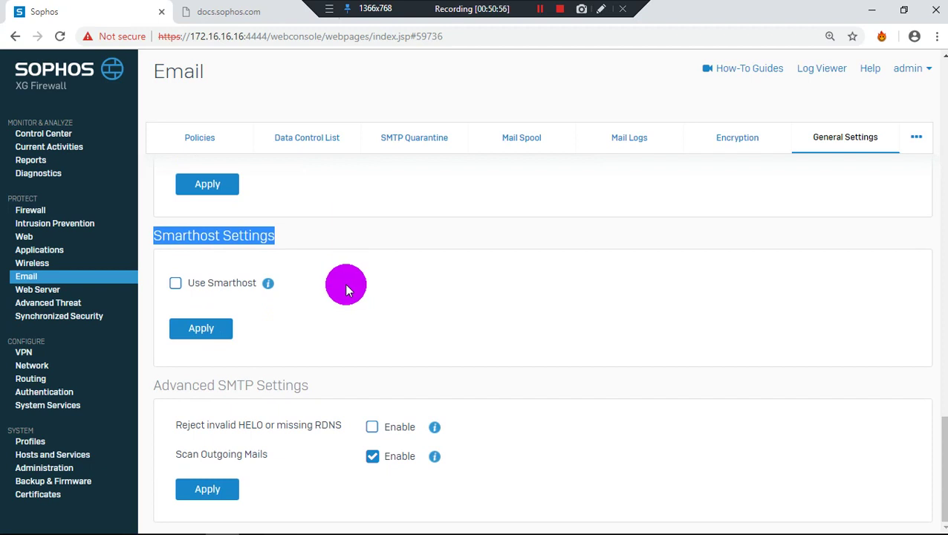
{"action": "left_click", "coordinate": [345, 283]}
Open Web Server under PROTECT to show its empty Web Servers list
{"action": "left_click", "coordinate": [81, 295]}
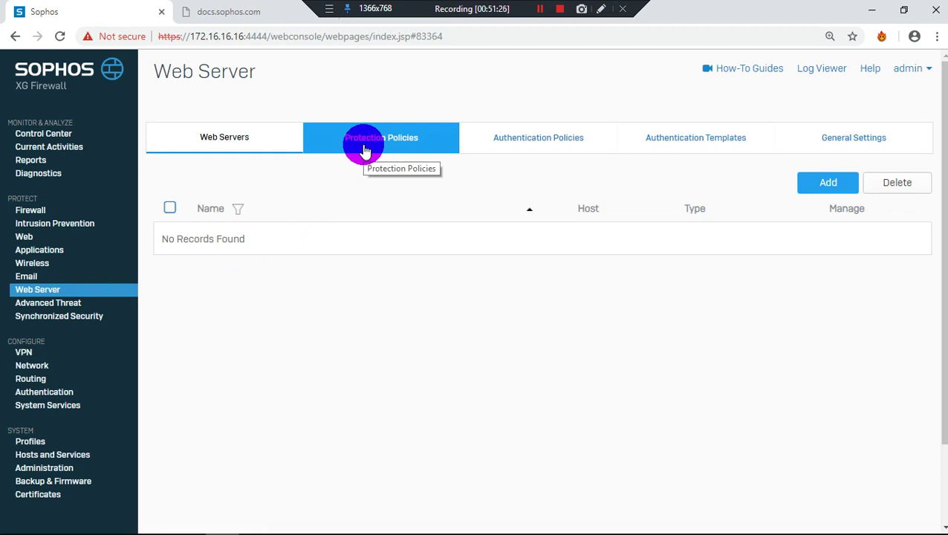
{"action": "mouse_move", "coordinate": [546, 524]}
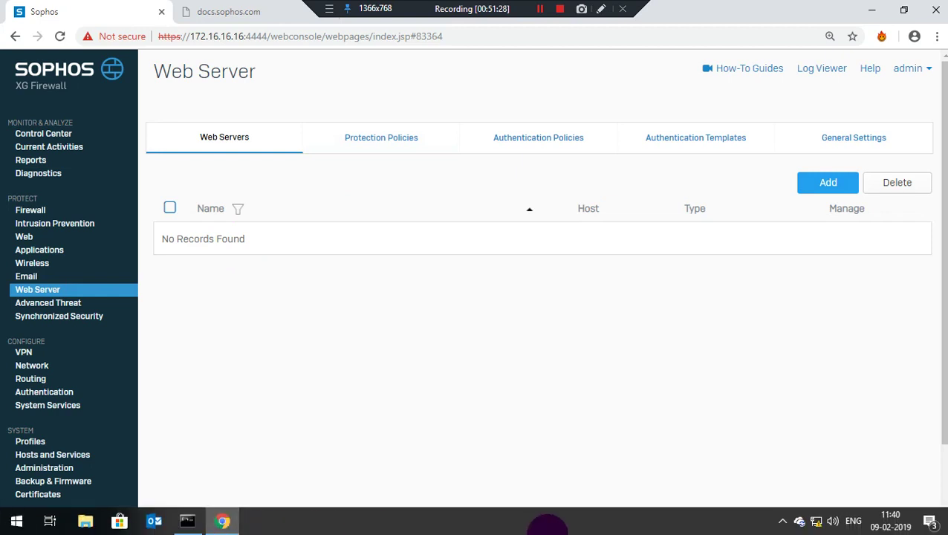
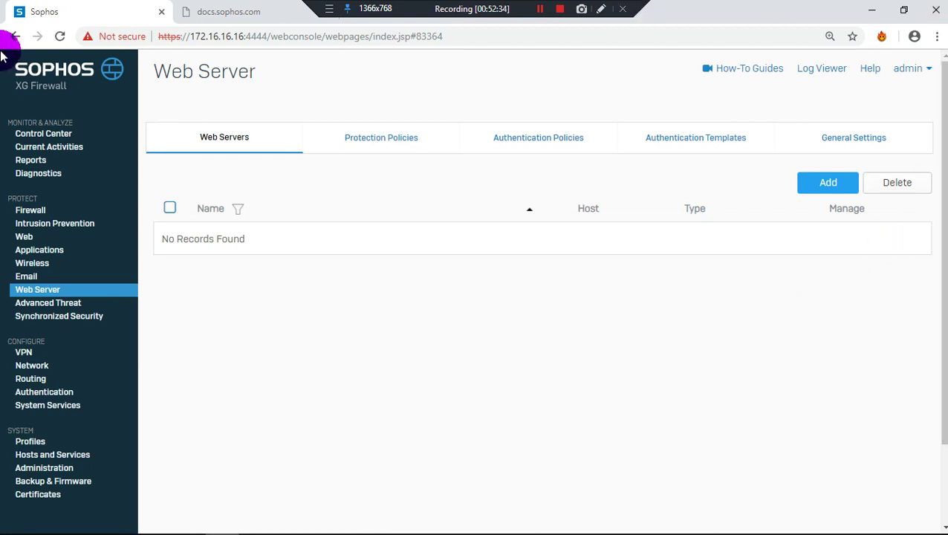
Browse the Web Server Protection Policies, Authentication Policies, Templates and General Settings tabs, then open Advanced Threat
{"action": "left_click", "coordinate": [364, 138]}
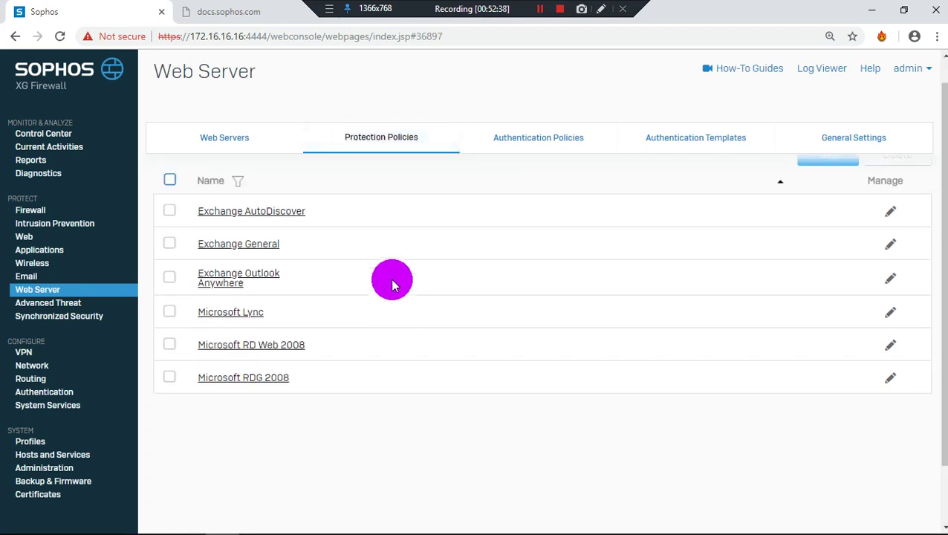
{"action": "left_click", "coordinate": [508, 127]}
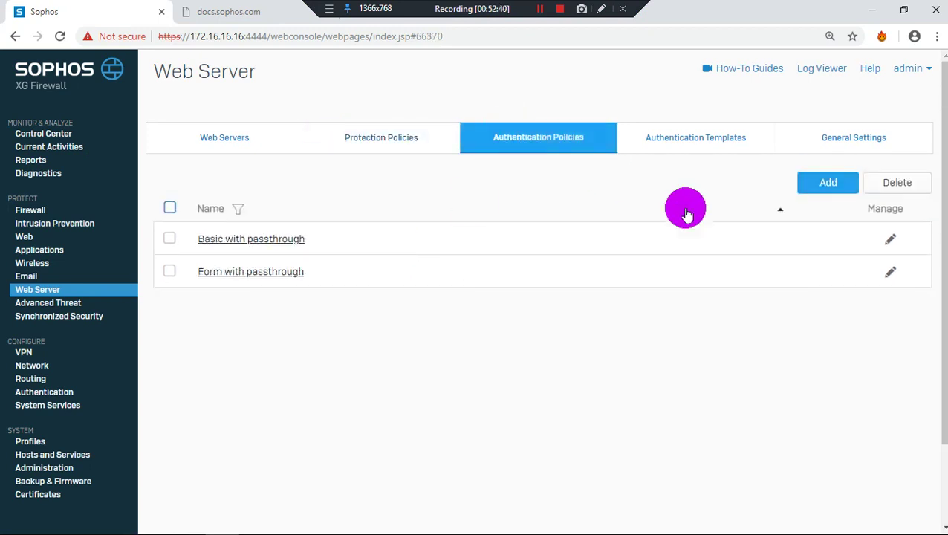
{"action": "left_click", "coordinate": [675, 127]}
{"action": "left_click", "coordinate": [809, 142]}
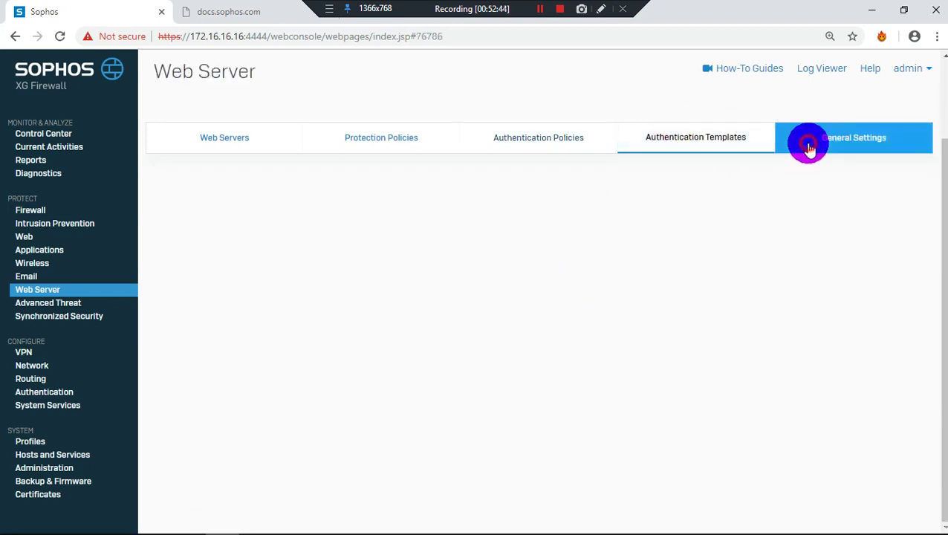
{"action": "scroll", "coordinate": [576, 297], "scroll_direction": "down", "scroll_amount": 2}
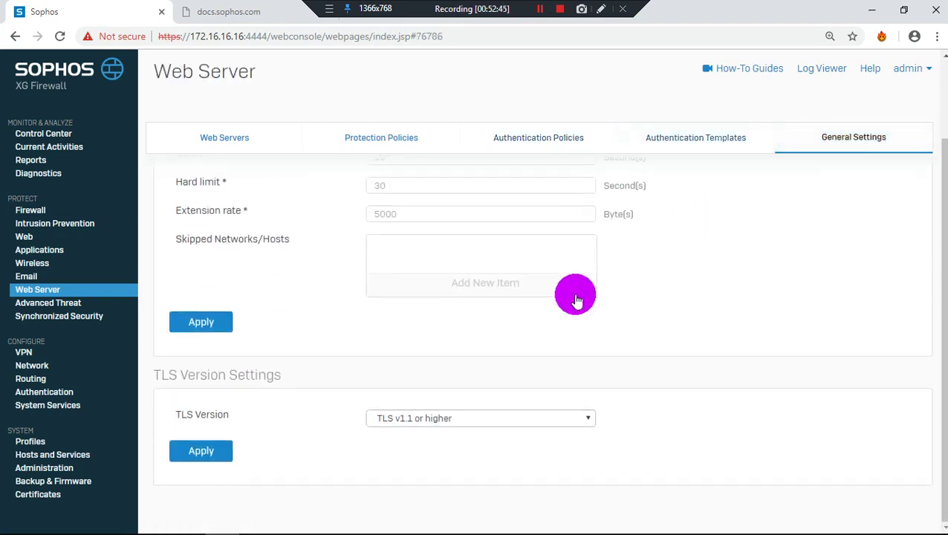
{"action": "left_click", "coordinate": [65, 311]}
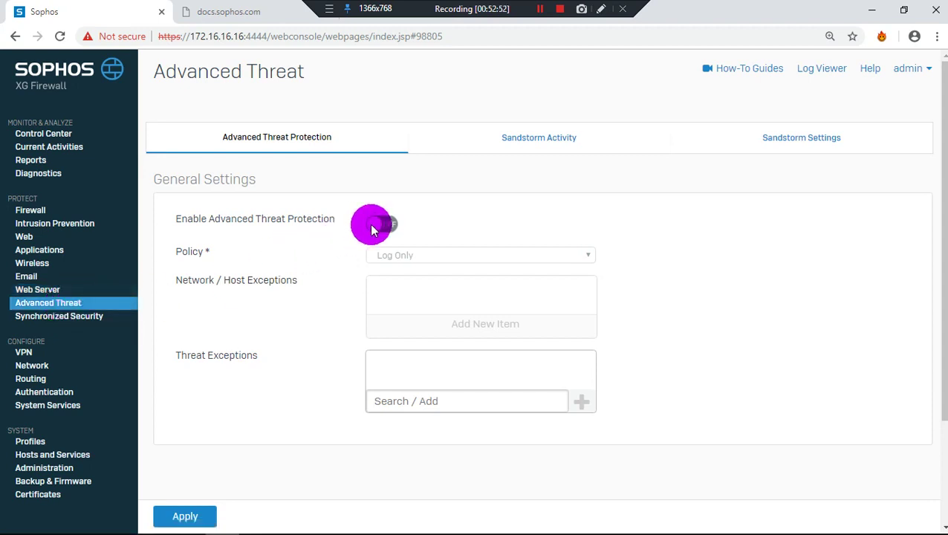
View the Sandstorm Activity and Sandstorm Settings tabs, then open Synchronized Security
{"action": "left_click", "coordinate": [529, 149]}
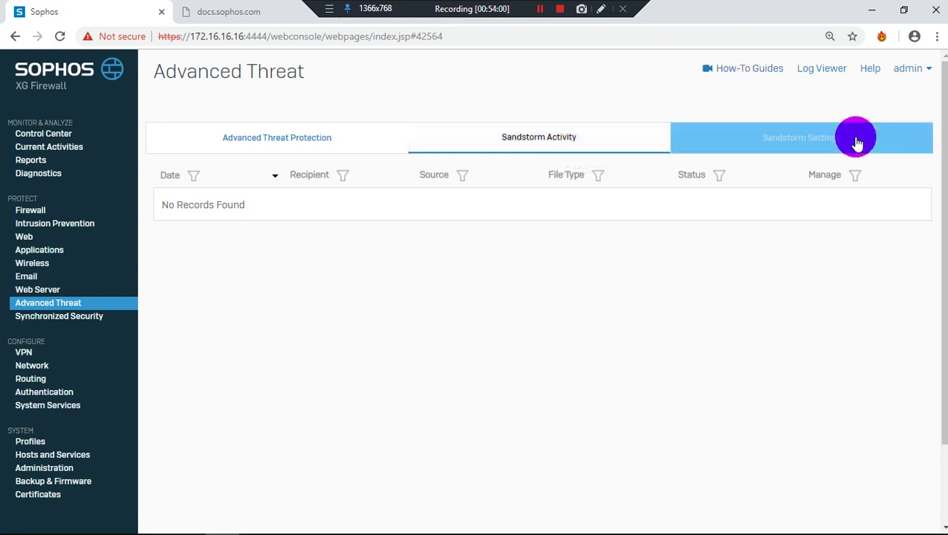
{"action": "left_click", "coordinate": [798, 140]}
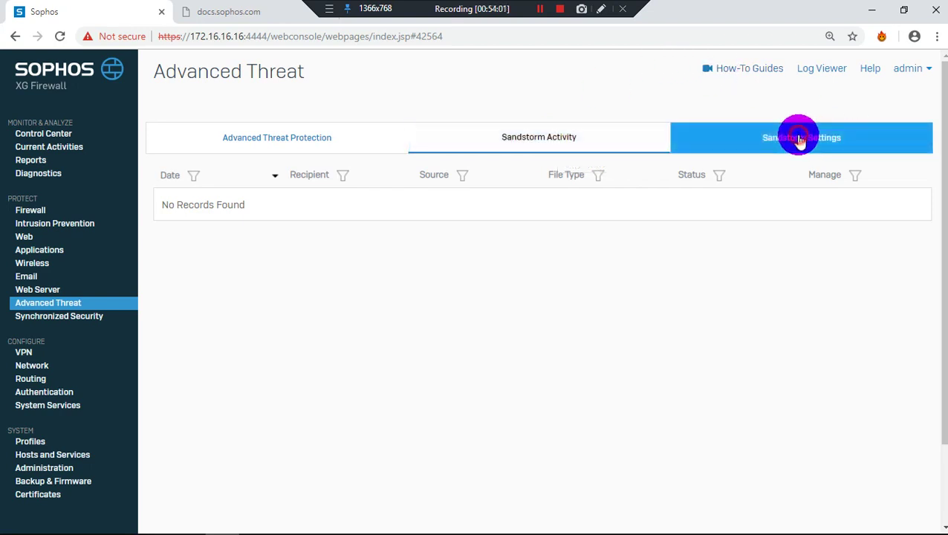
{"action": "left_click", "coordinate": [67, 320]}
{"action": "scroll", "coordinate": [68, 321], "scroll_direction": "down", "scroll_amount": 1}
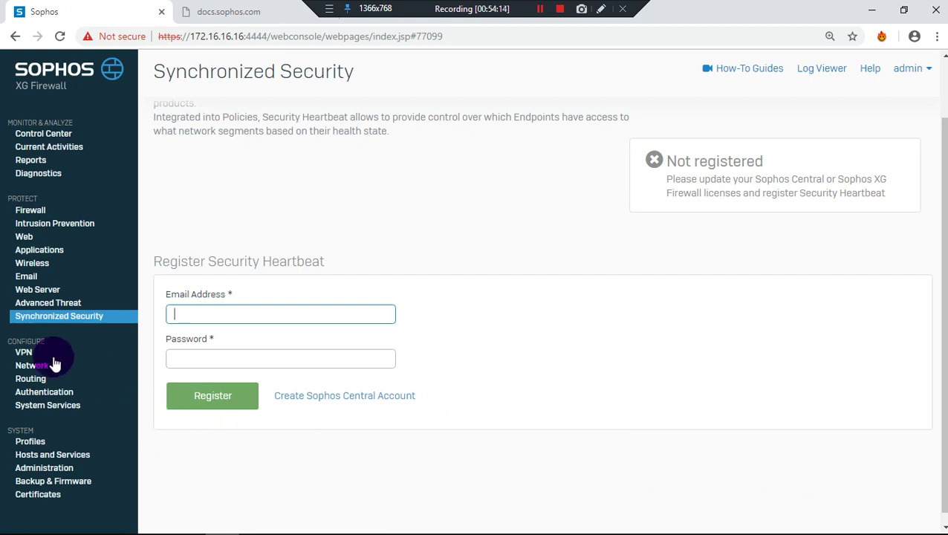
Open the VPN section under Configure in the sidebar
{"action": "left_click", "coordinate": [25, 353]}
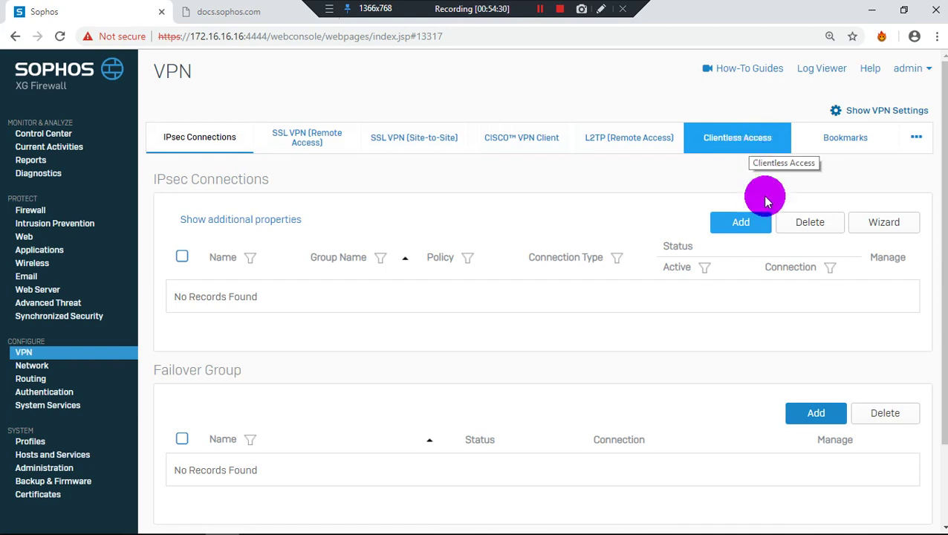
Add a new IPsec connection named KS with gateway type Initiate the Connection
{"action": "left_click", "coordinate": [738, 224]}
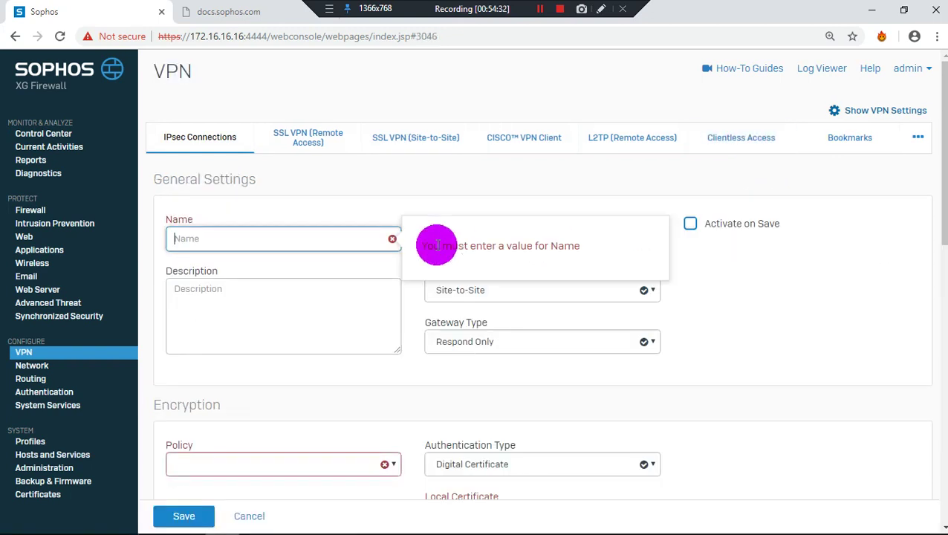
{"action": "left_click", "coordinate": [896, 321]}
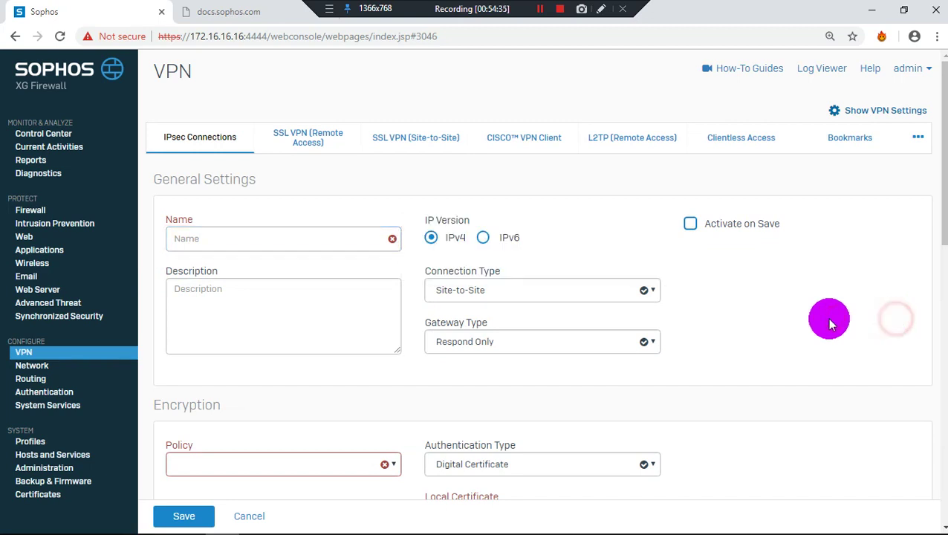
{"action": "left_click", "coordinate": [208, 245]}
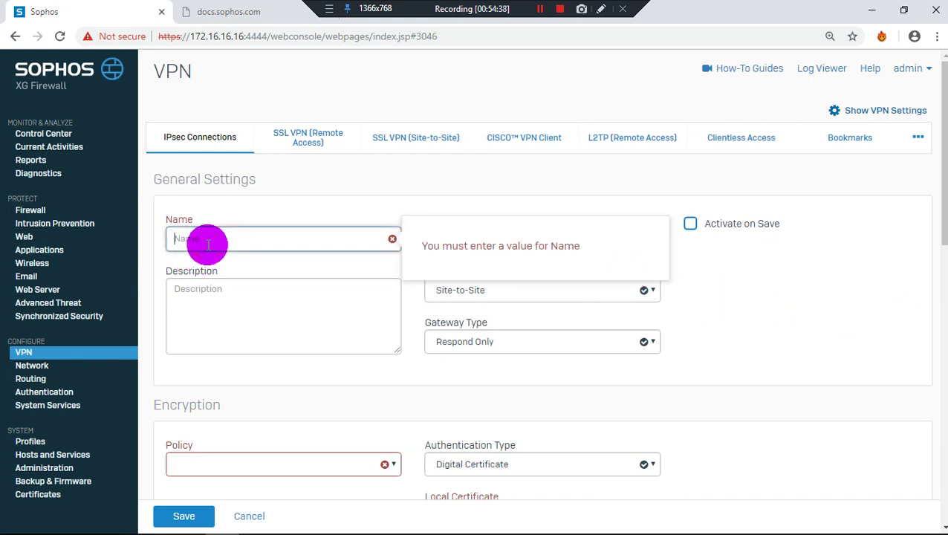
{"action": "type", "text": "KS"}
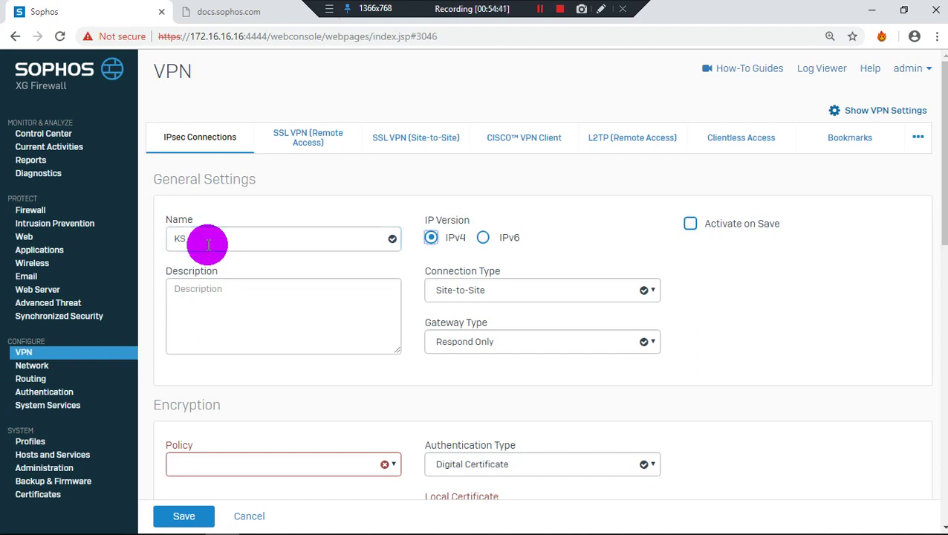
{"action": "left_click", "coordinate": [484, 345]}
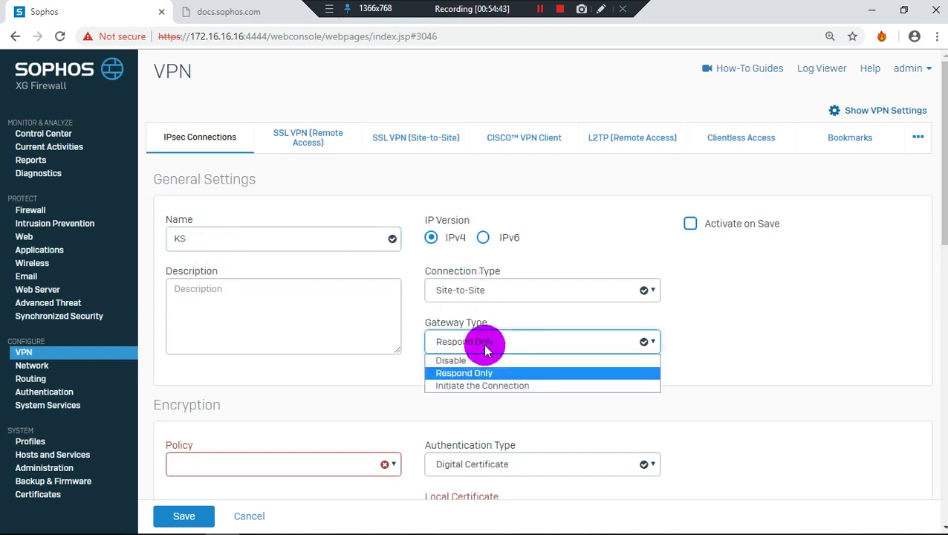
{"action": "left_click", "coordinate": [483, 385]}
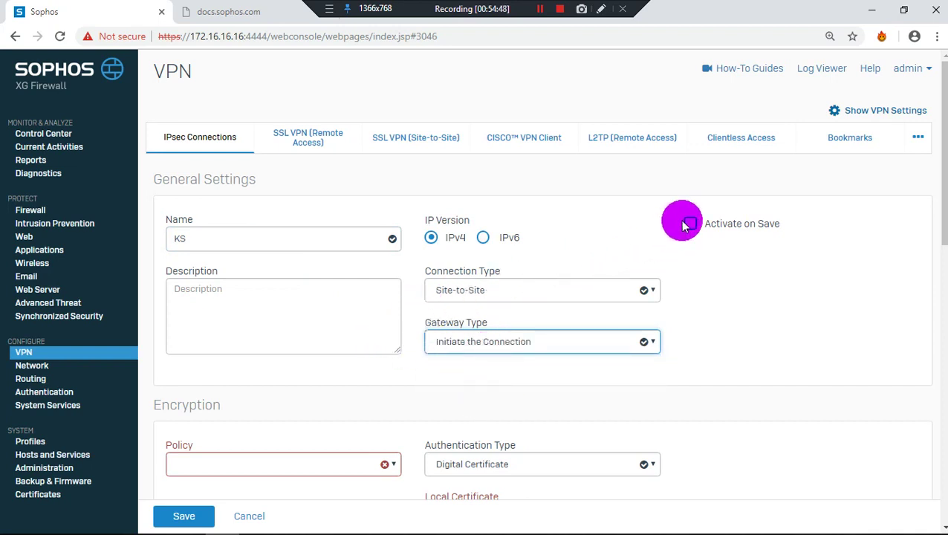
Choose the IKEv2 policy and Preshared Key authentication, and enter the preshared key
{"action": "scroll", "coordinate": [148, 345], "scroll_direction": "down", "scroll_amount": 2}
{"action": "left_click", "coordinate": [266, 332]}
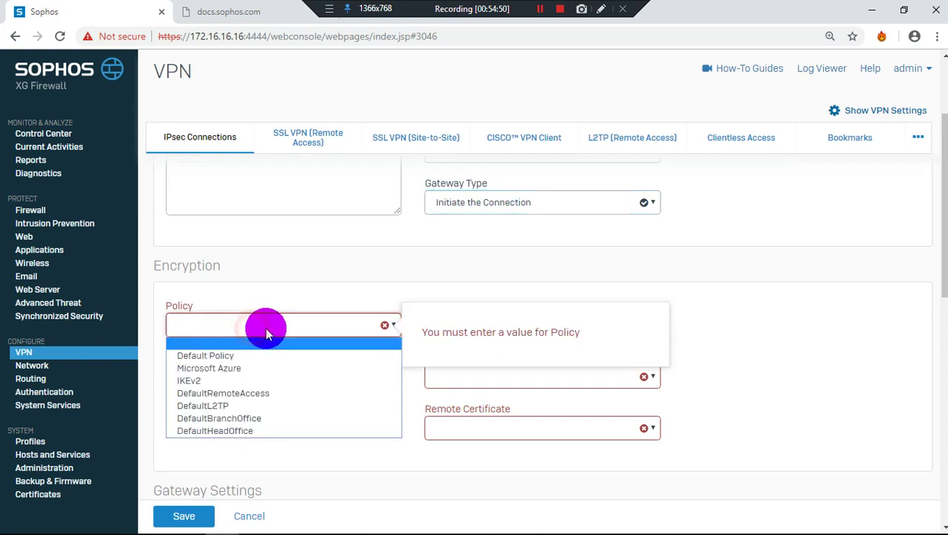
{"action": "left_click", "coordinate": [248, 381]}
{"action": "left_click", "coordinate": [554, 325]}
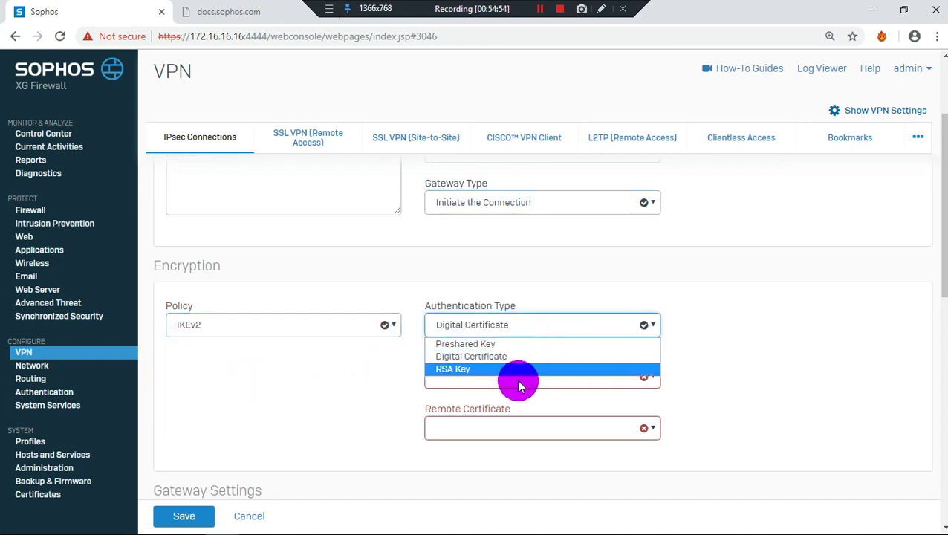
{"action": "left_click", "coordinate": [525, 344]}
{"action": "left_click", "coordinate": [502, 371]}
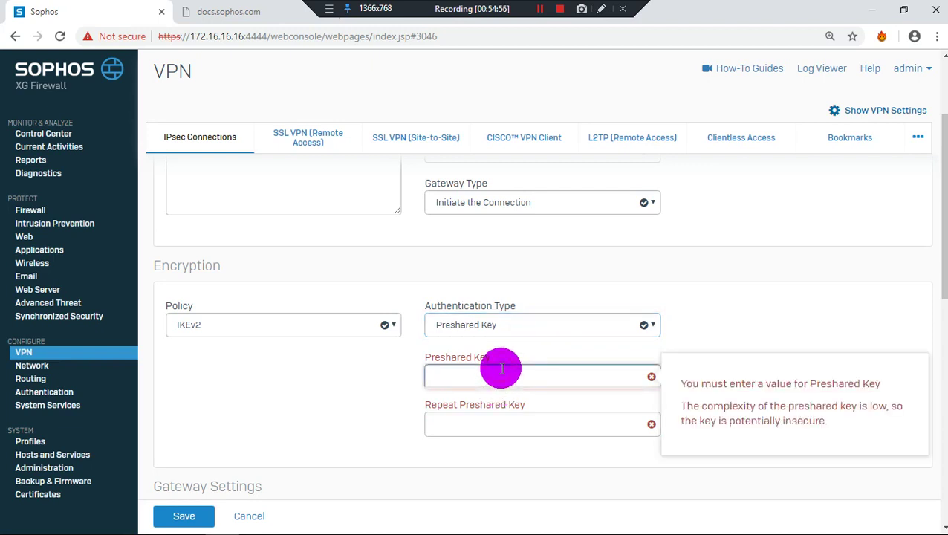
{"action": "type", "text": "aa"}
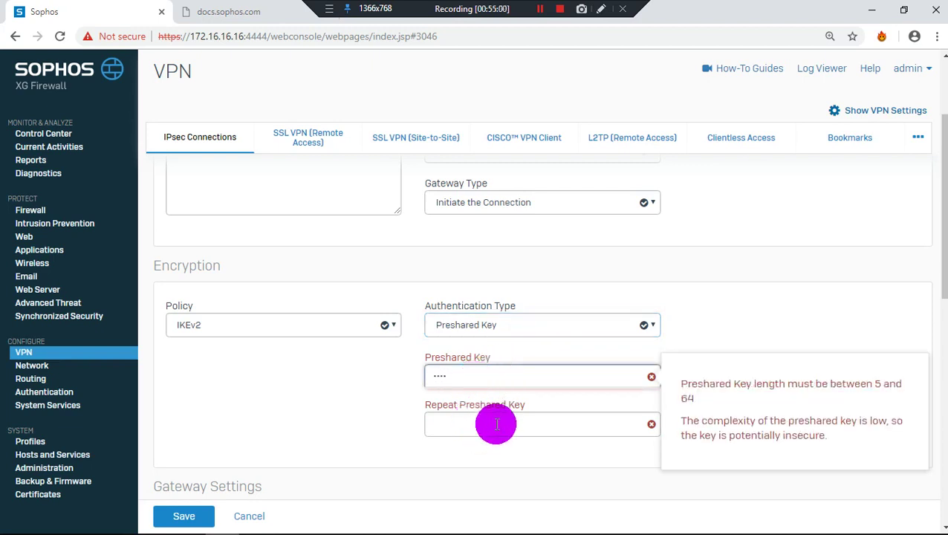
{"action": "type", "text": "a"}
{"action": "scroll", "coordinate": [496, 424], "scroll_direction": "up", "scroll_amount": 1}
{"action": "scroll", "coordinate": [496, 424], "scroll_direction": "down", "scroll_amount": 1}
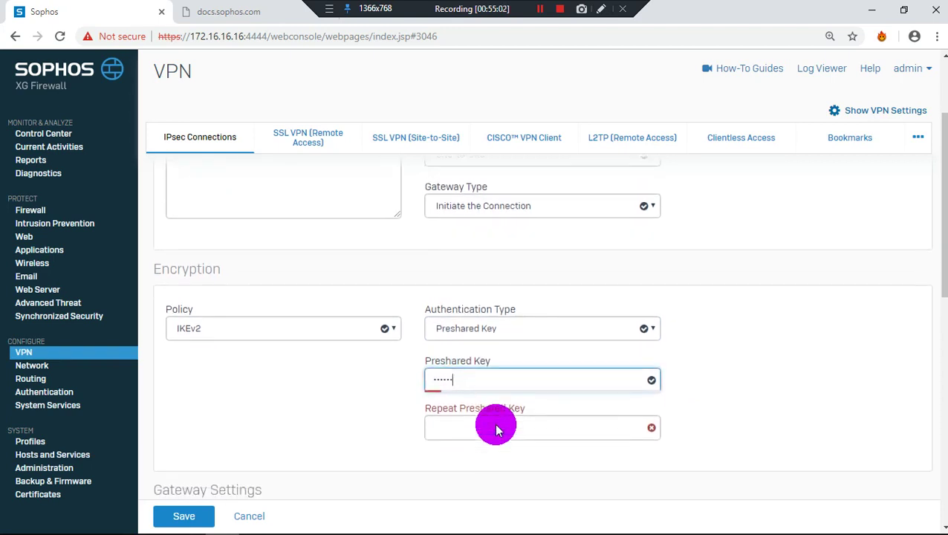
{"action": "left_click", "coordinate": [496, 424]}
Repeat the preshared key and keep Port2 - NA as the listening interface
{"action": "type", "text": "aaaaaa"}
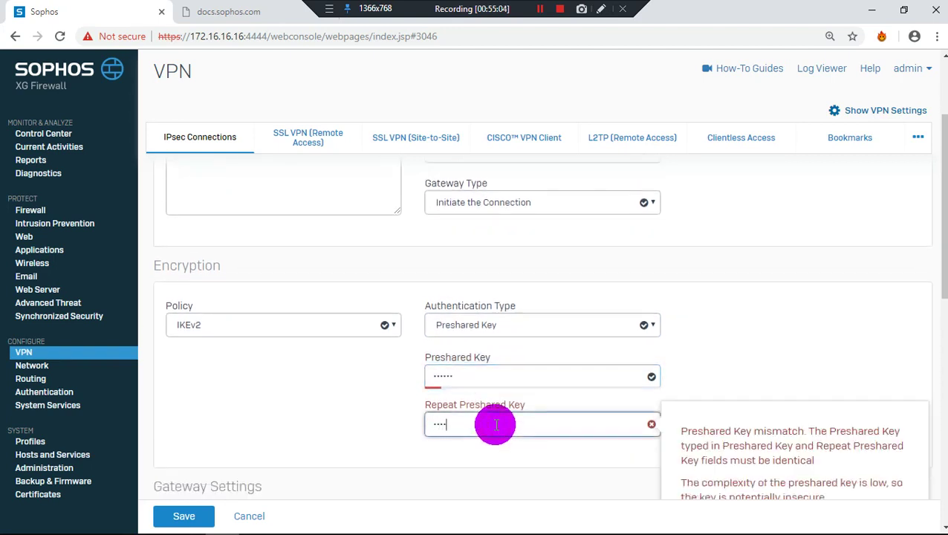
{"action": "scroll", "coordinate": [495, 424], "scroll_direction": "down", "scroll_amount": 3}
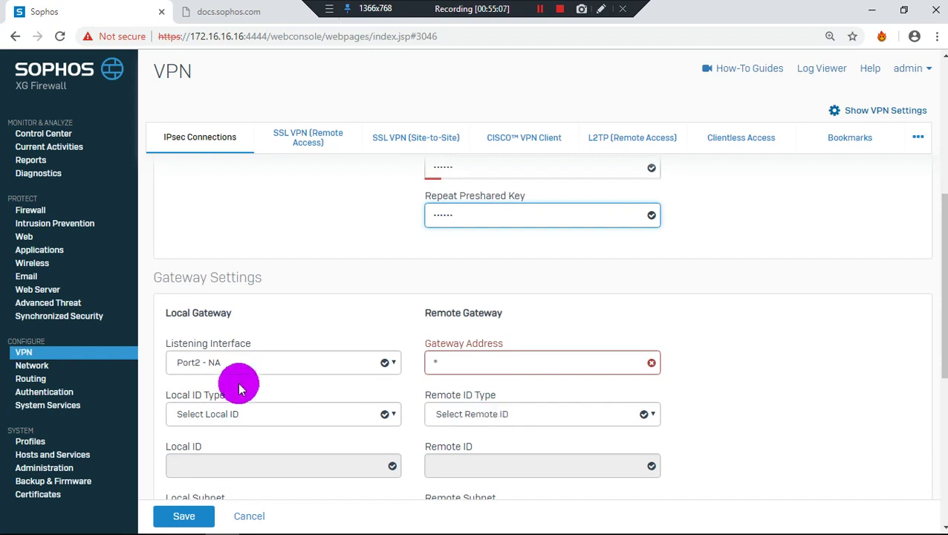
{"action": "left_click", "coordinate": [217, 362]}
{"action": "left_click", "coordinate": [217, 364]}
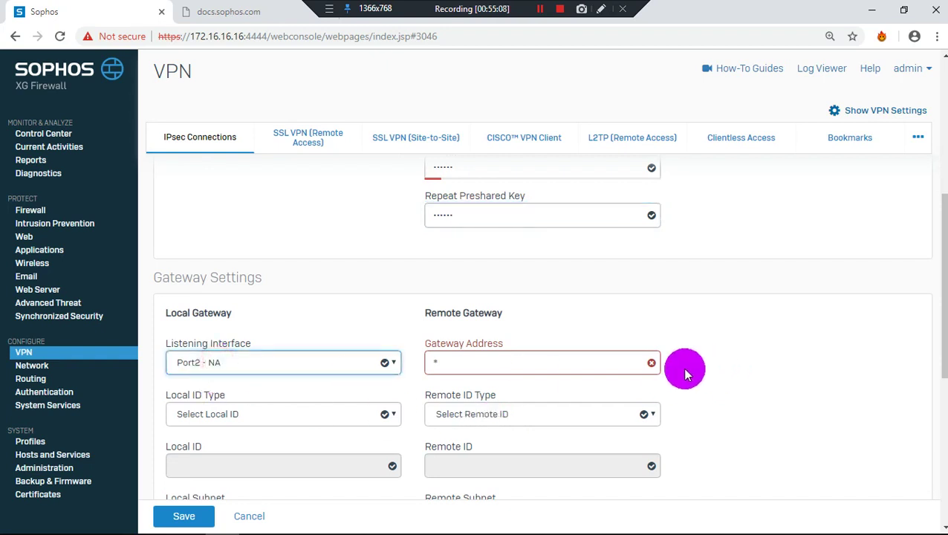
{"action": "left_click", "coordinate": [603, 361]}
{"action": "left_click", "coordinate": [664, 296]}
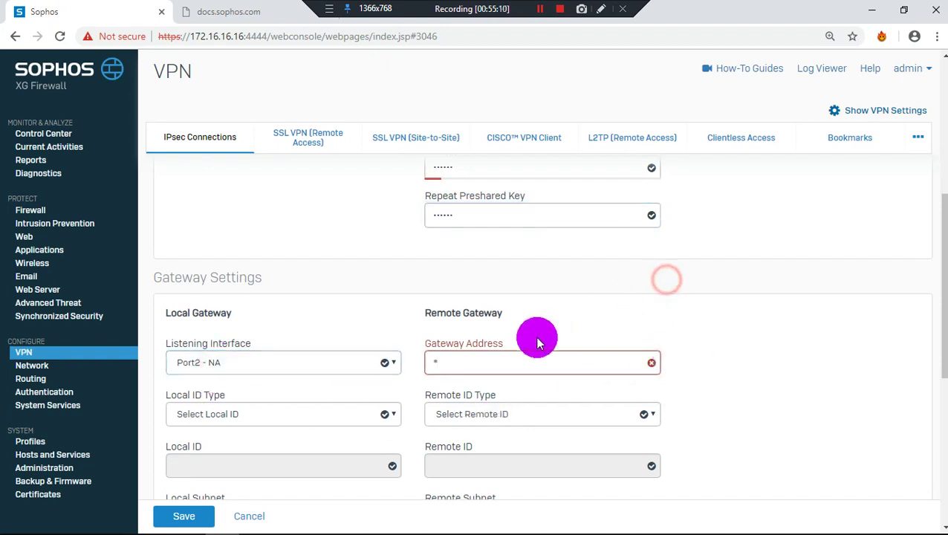
{"action": "scroll", "coordinate": [446, 338], "scroll_direction": "down", "scroll_amount": 1}
Set the Local ID Type to IP Address
{"action": "left_click", "coordinate": [371, 346]}
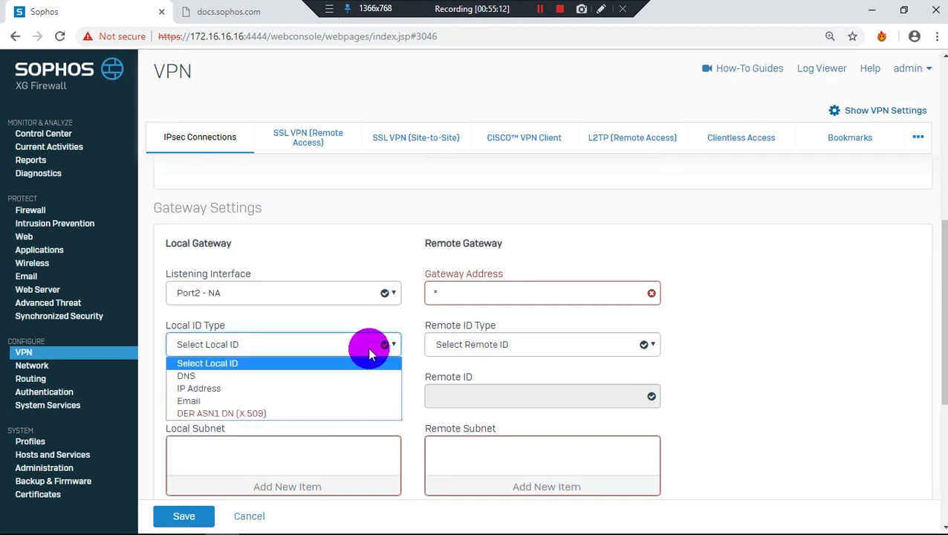
{"action": "left_click", "coordinate": [346, 389]}
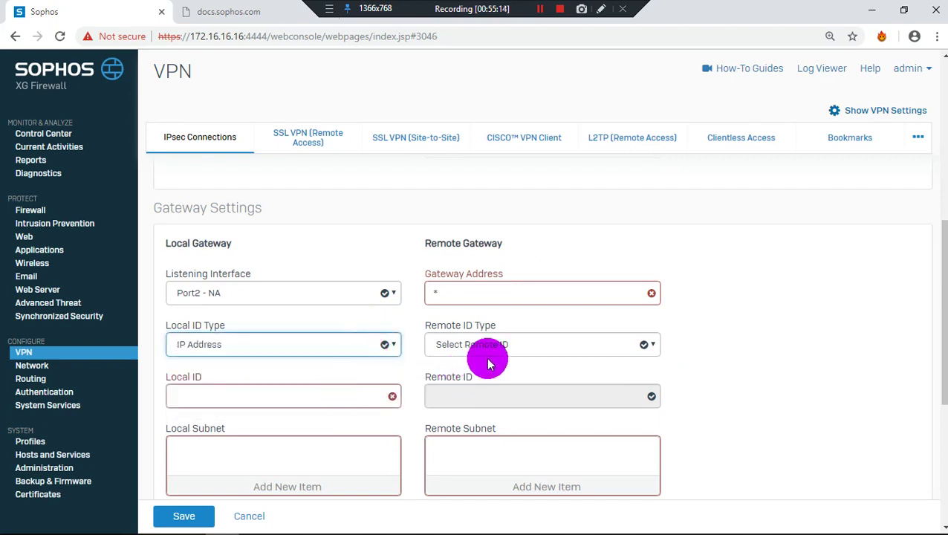
{"action": "left_click", "coordinate": [385, 351]}
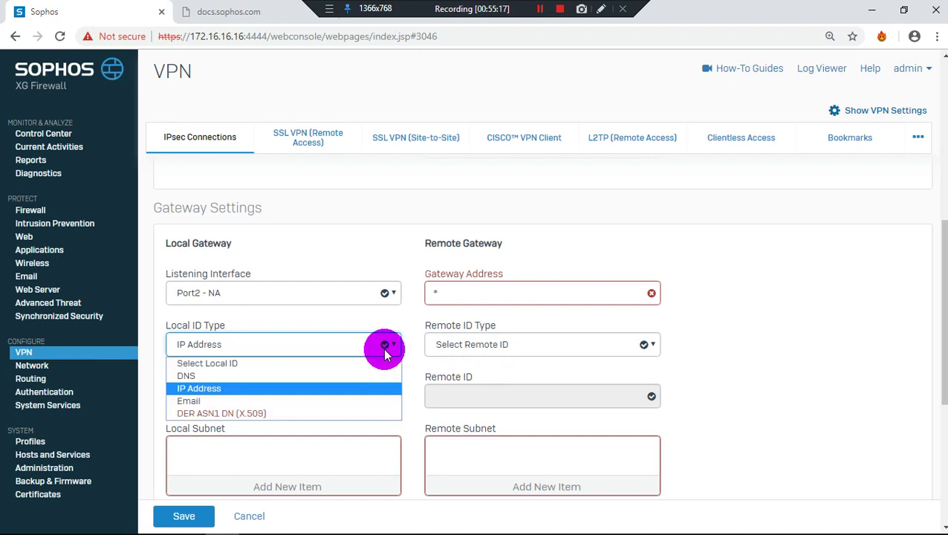
{"action": "left_click", "coordinate": [385, 351]}
{"action": "scroll", "coordinate": [385, 353], "scroll_direction": "up", "scroll_amount": 4}
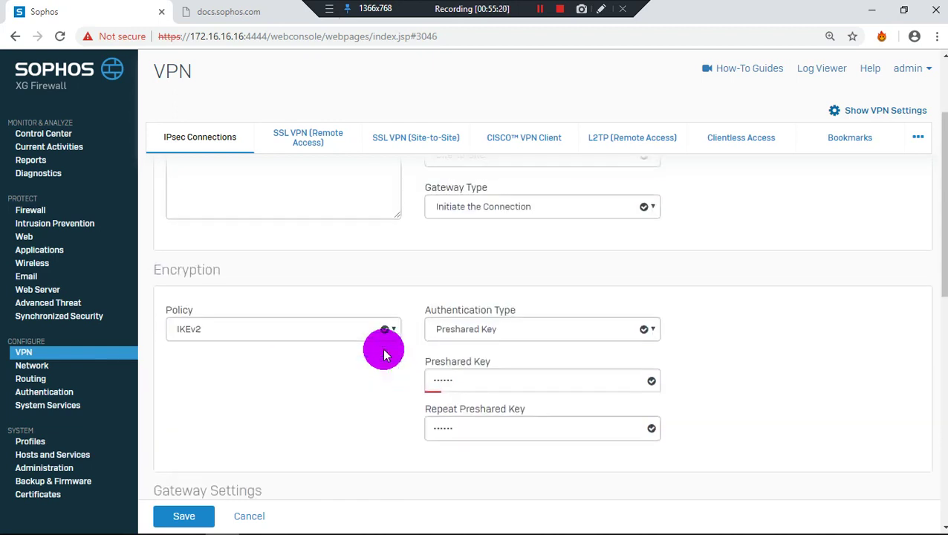
{"action": "scroll", "coordinate": [384, 353], "scroll_direction": "up", "scroll_amount": 2}
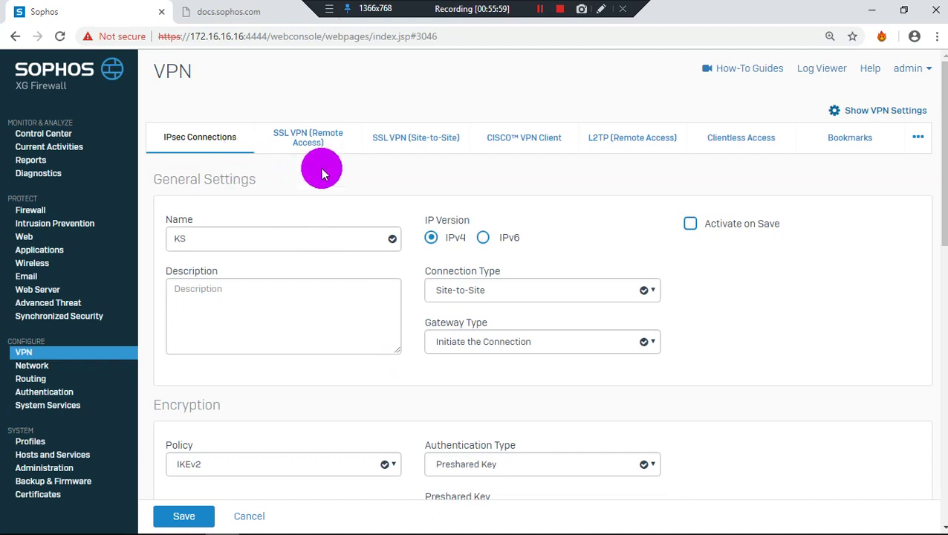
Browse the SSL VPN, CISCO VPN Client, L2TP, Clientless Access and Bookmarks VPN tabs
{"action": "left_click", "coordinate": [331, 141]}
{"action": "left_click", "coordinate": [393, 149]}
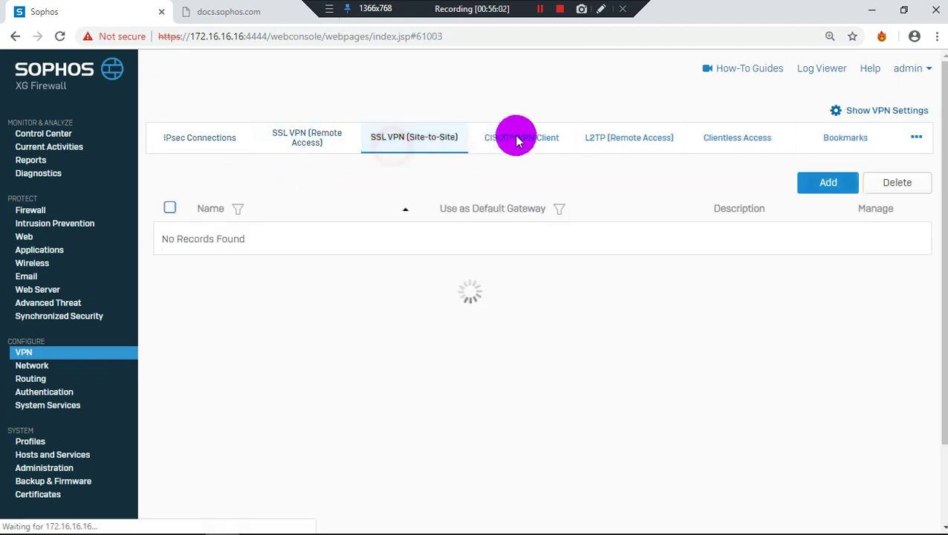
{"action": "left_click", "coordinate": [568, 138]}
{"action": "left_click", "coordinate": [637, 135]}
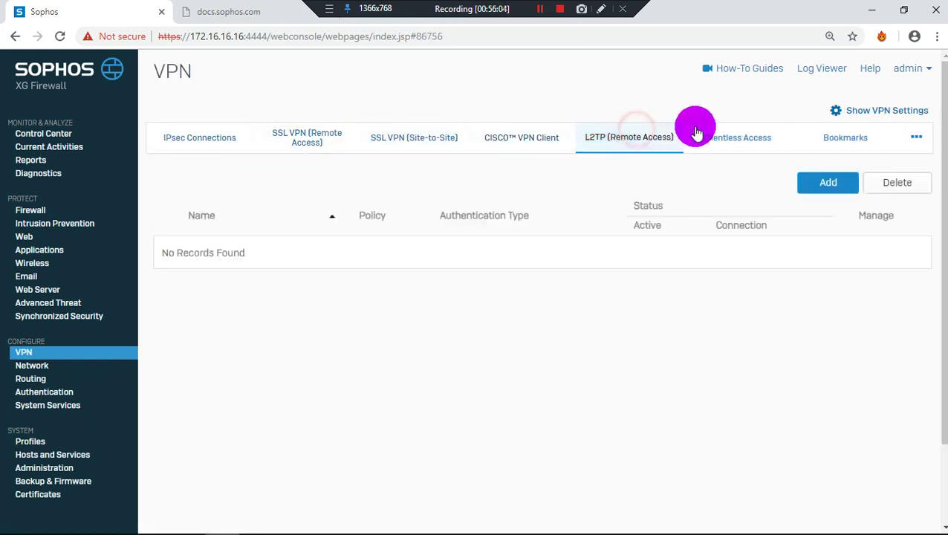
{"action": "left_click", "coordinate": [739, 130]}
{"action": "left_click", "coordinate": [881, 136]}
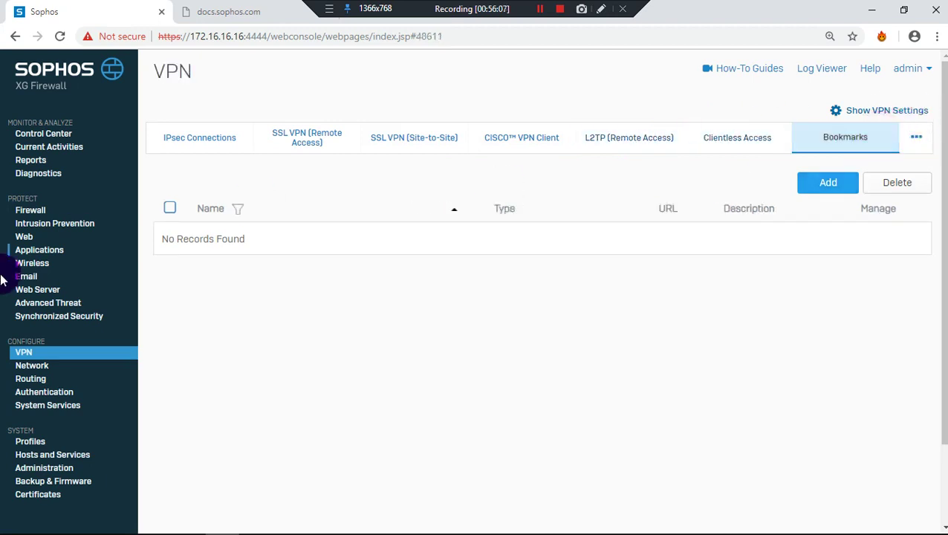
Open Network interfaces, filter by VLAN then RED, and return to All
{"action": "left_click", "coordinate": [34, 367]}
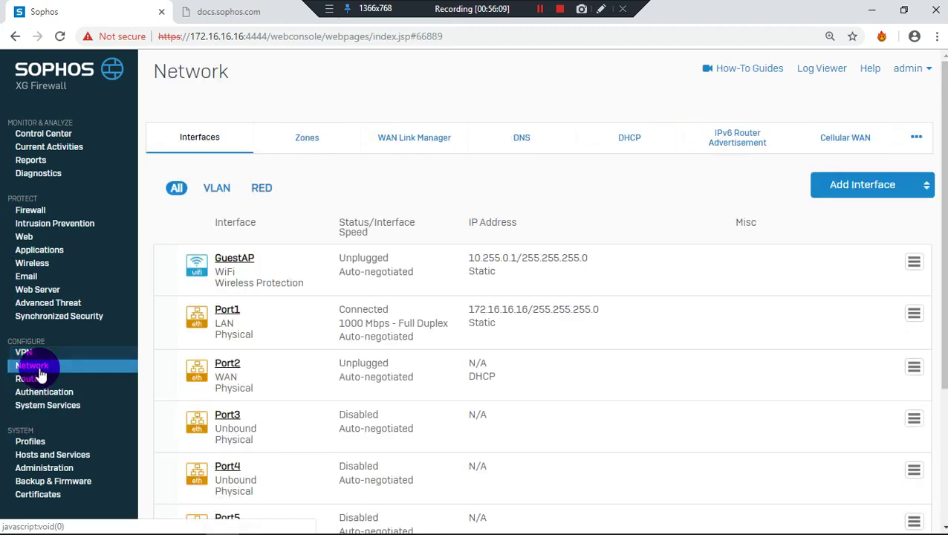
{"action": "scroll", "coordinate": [355, 362], "scroll_direction": "down", "scroll_amount": 3}
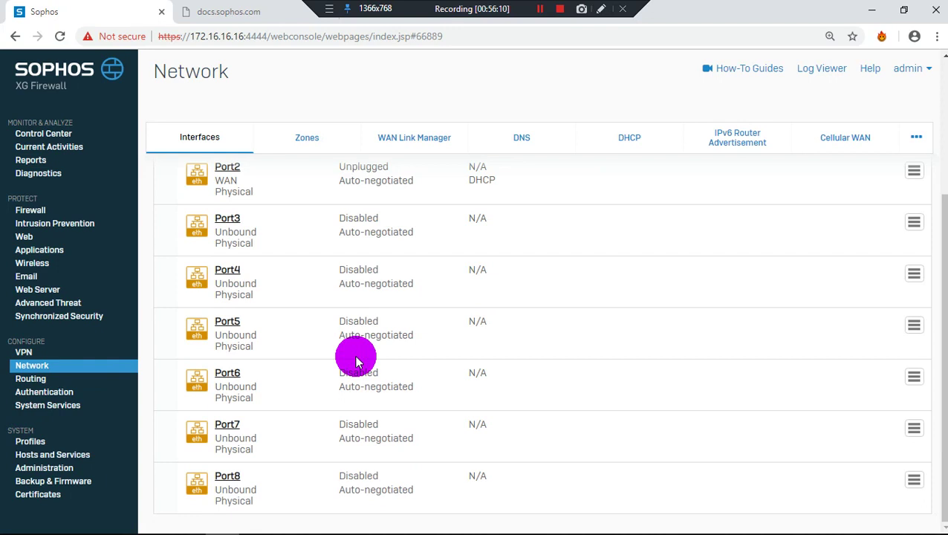
{"action": "scroll", "coordinate": [355, 362], "scroll_direction": "up", "scroll_amount": 3}
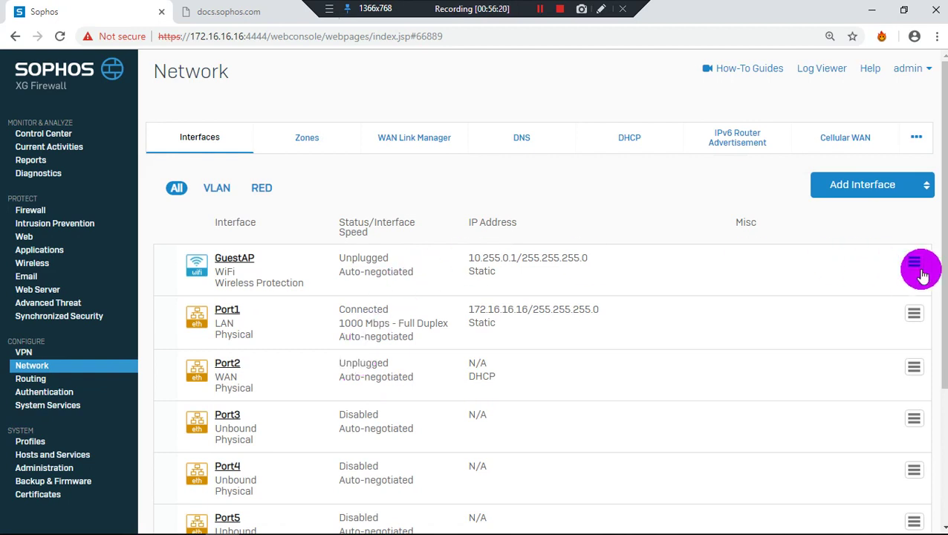
{"action": "left_click", "coordinate": [215, 188]}
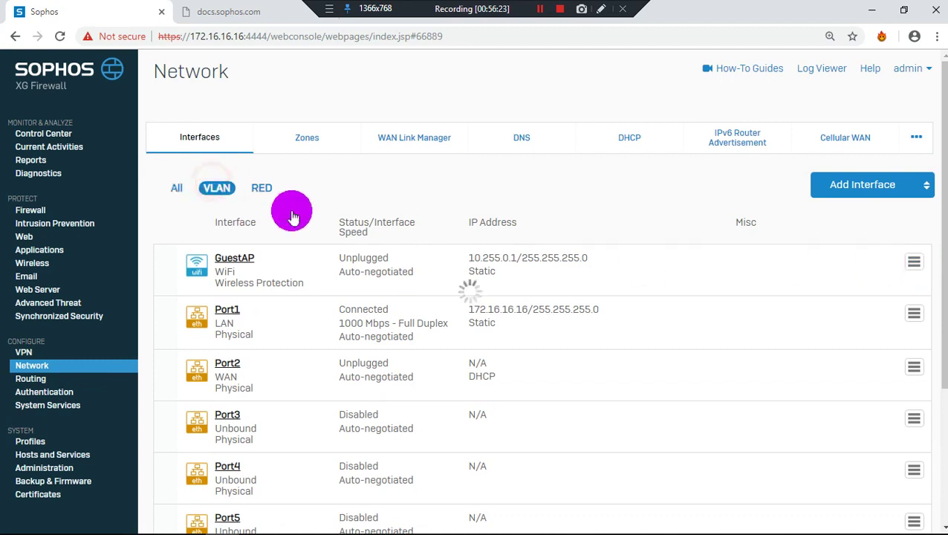
{"action": "left_click", "coordinate": [261, 189]}
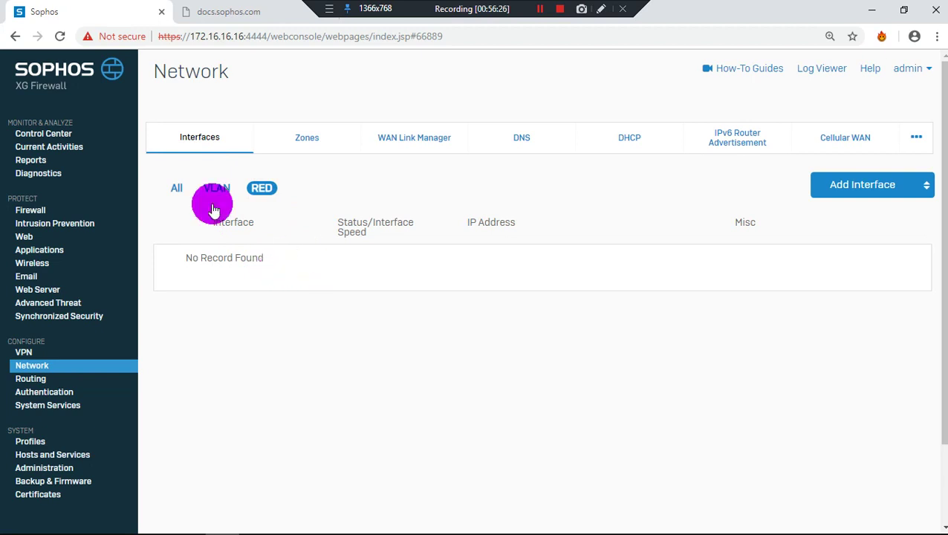
{"action": "left_click", "coordinate": [171, 194]}
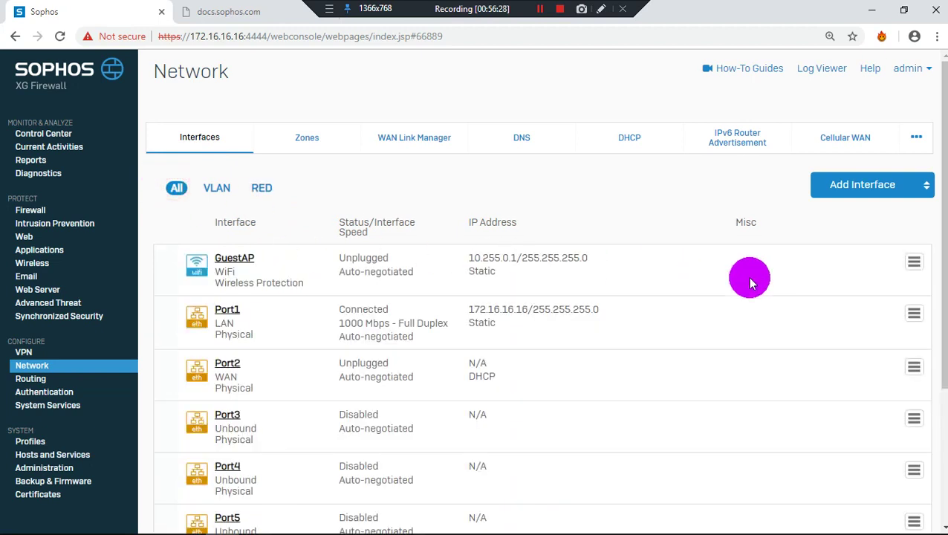
{"action": "scroll", "coordinate": [749, 277], "scroll_direction": "down", "scroll_amount": 1}
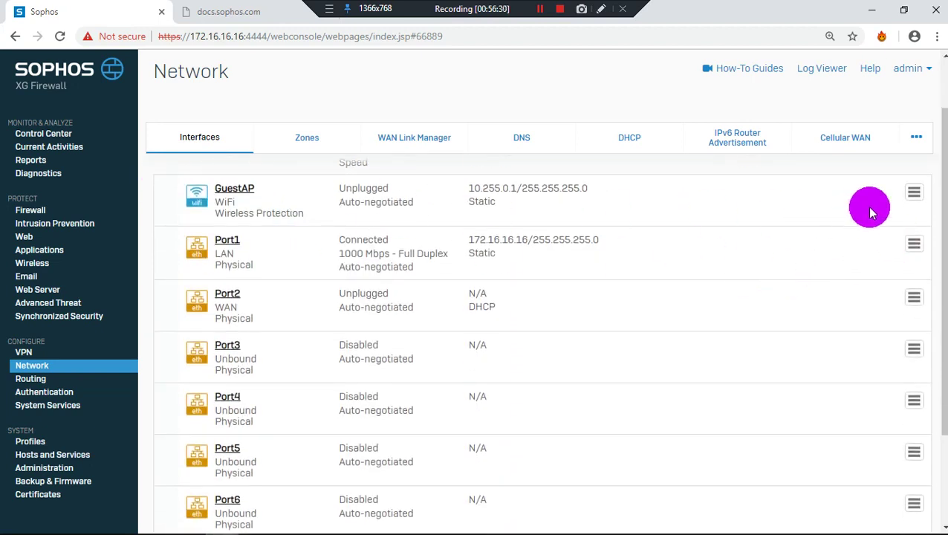
Edit GuestAP, set Security Mode to WPA2/WPA Personal, and enter the passphrase twice
{"action": "mouse_move", "coordinate": [911, 197]}
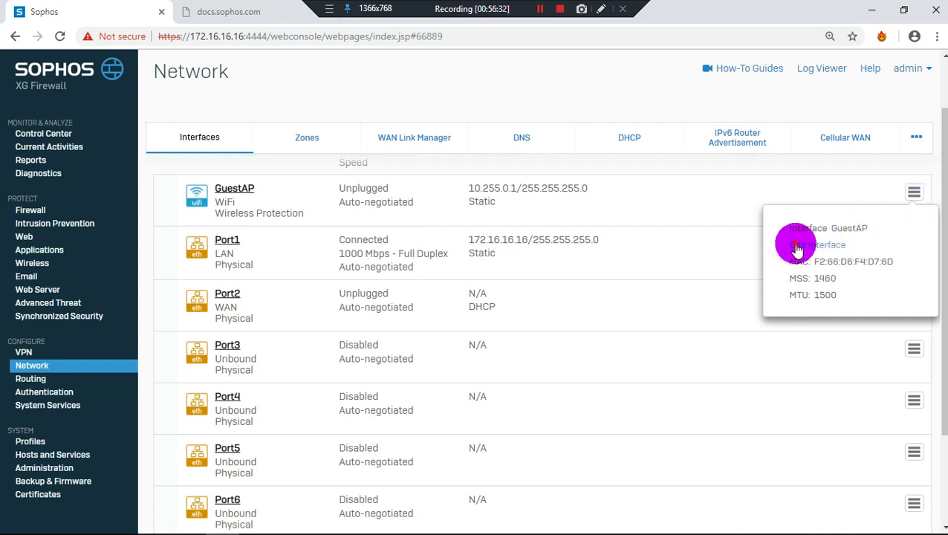
{"action": "left_click", "coordinate": [794, 248]}
{"action": "scroll", "coordinate": [521, 278], "scroll_direction": "down", "scroll_amount": 2}
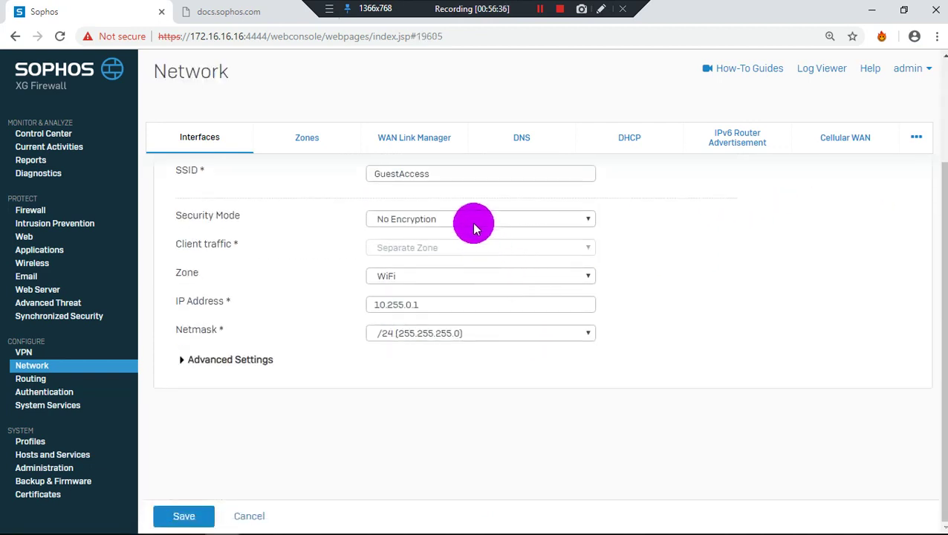
{"action": "left_click", "coordinate": [473, 221]}
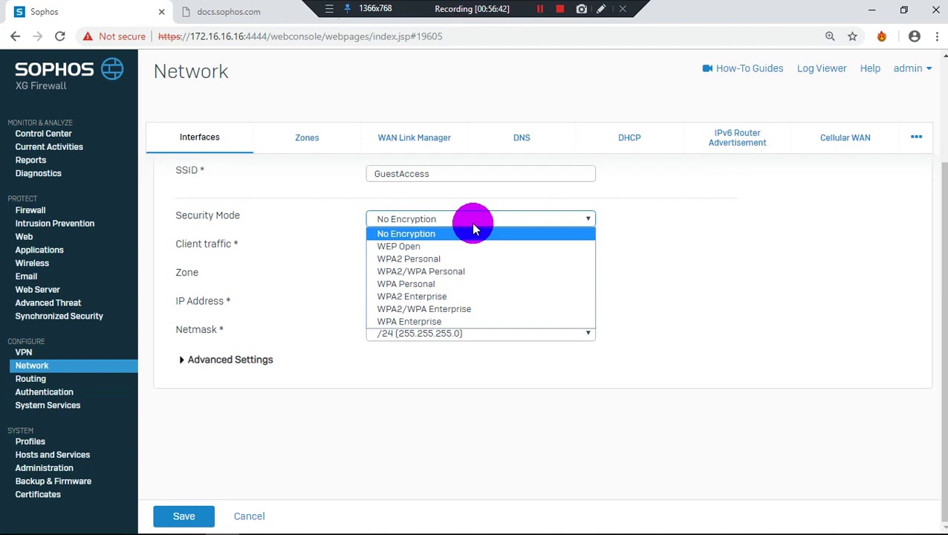
{"action": "left_click", "coordinate": [470, 273]}
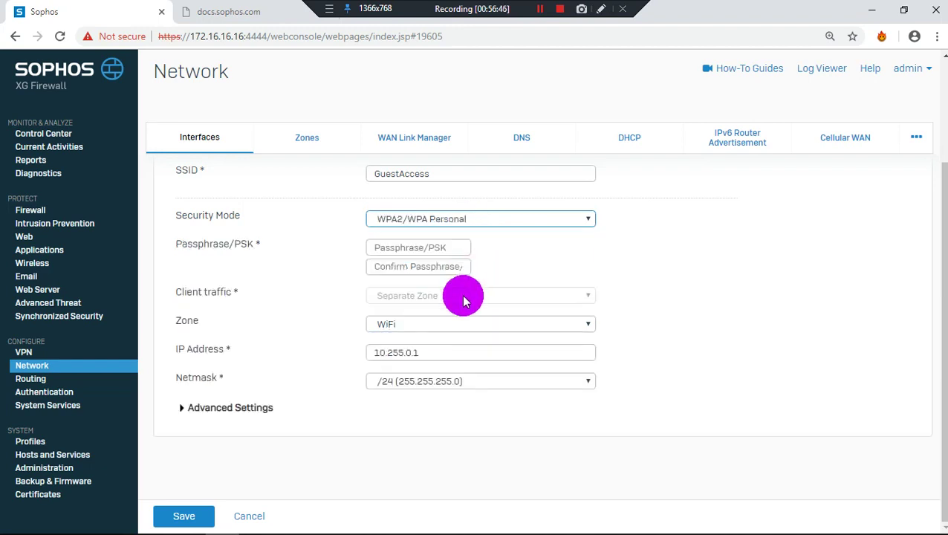
{"action": "left_click", "coordinate": [449, 248]}
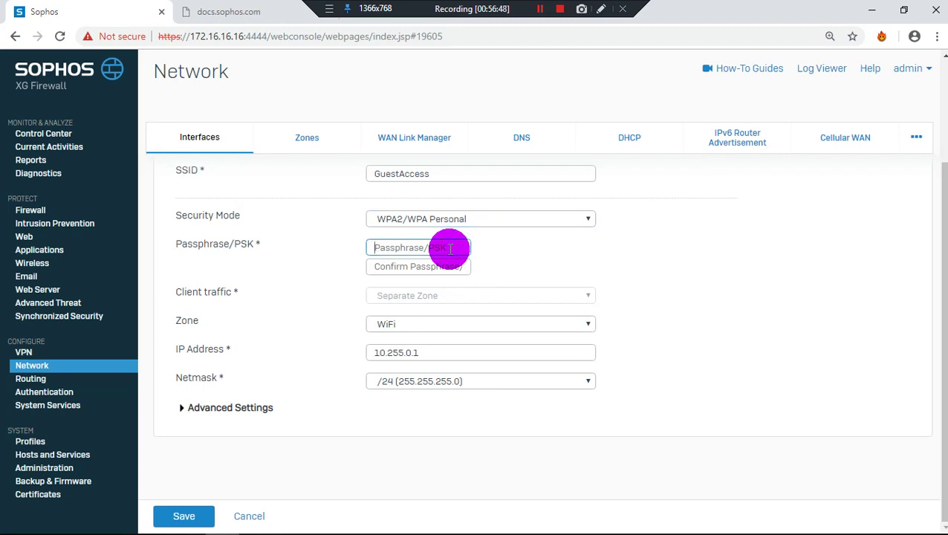
{"action": "type", "text": "••••••"}
{"action": "left_click", "coordinate": [447, 266]}
{"action": "type", "text": "•••"}
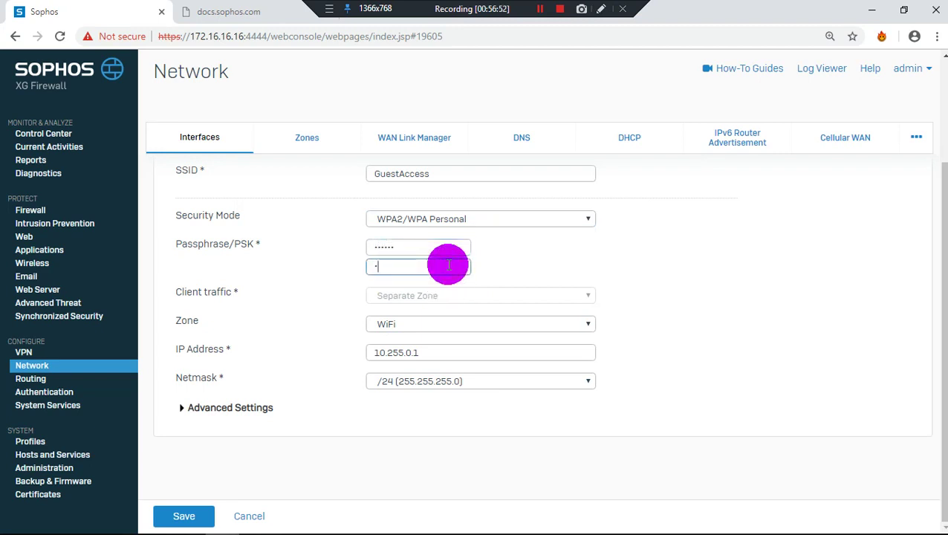
{"action": "type", "text": "•••"}
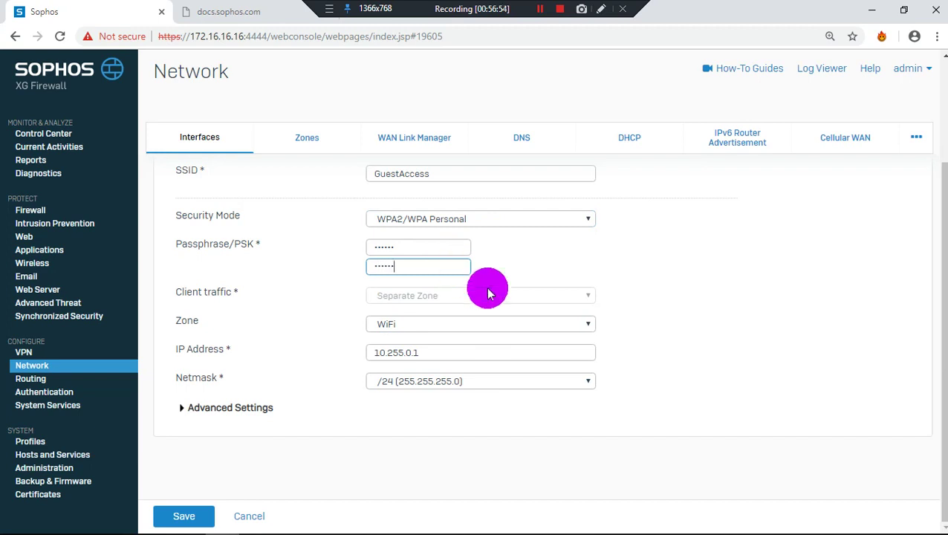
Change GuestAP's zone to LAN and expand Advanced Settings
{"action": "left_click", "coordinate": [417, 324]}
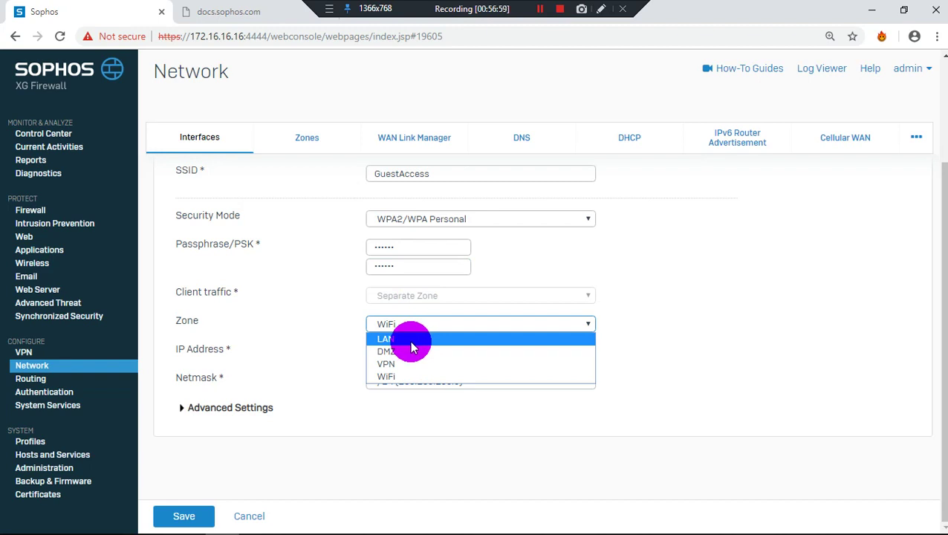
{"action": "left_click", "coordinate": [409, 341]}
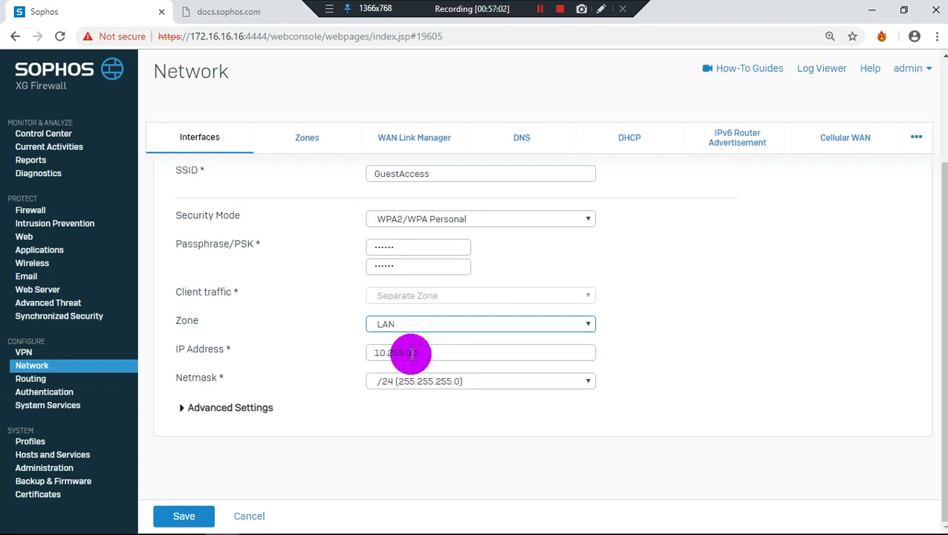
{"action": "left_click", "coordinate": [221, 409]}
{"action": "scroll", "coordinate": [221, 407], "scroll_direction": "down", "scroll_amount": 2}
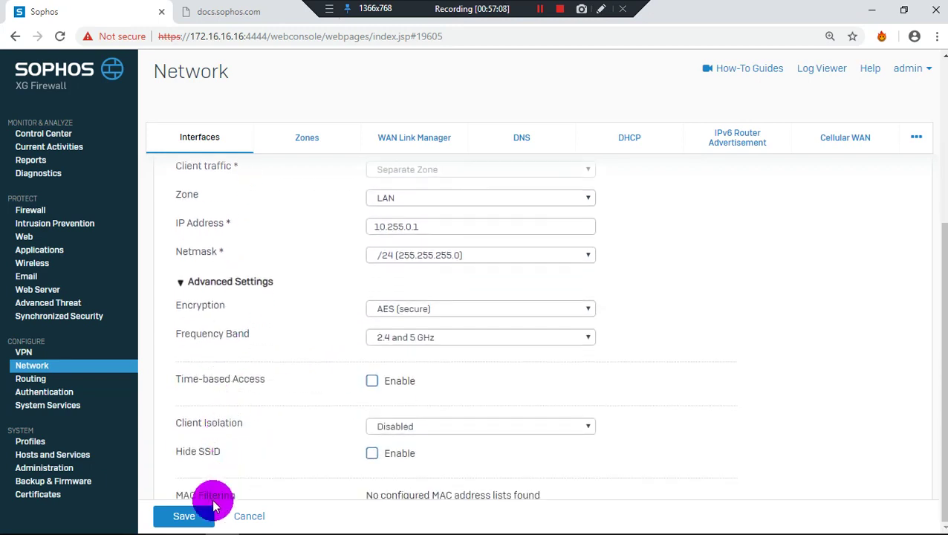
After the passphrase length warning, retype an 8-character passphrase and a new confirmation
{"action": "left_click", "coordinate": [196, 523]}
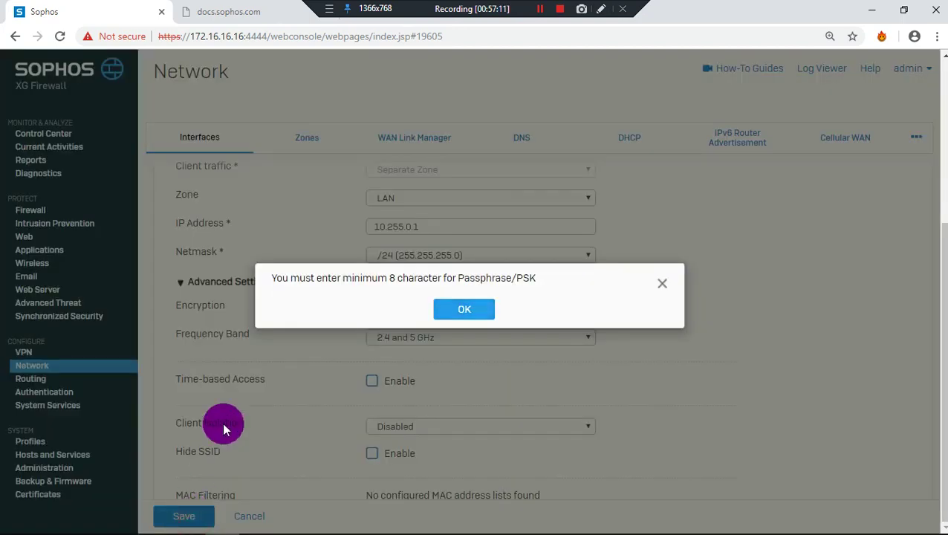
{"action": "left_click", "coordinate": [469, 310]}
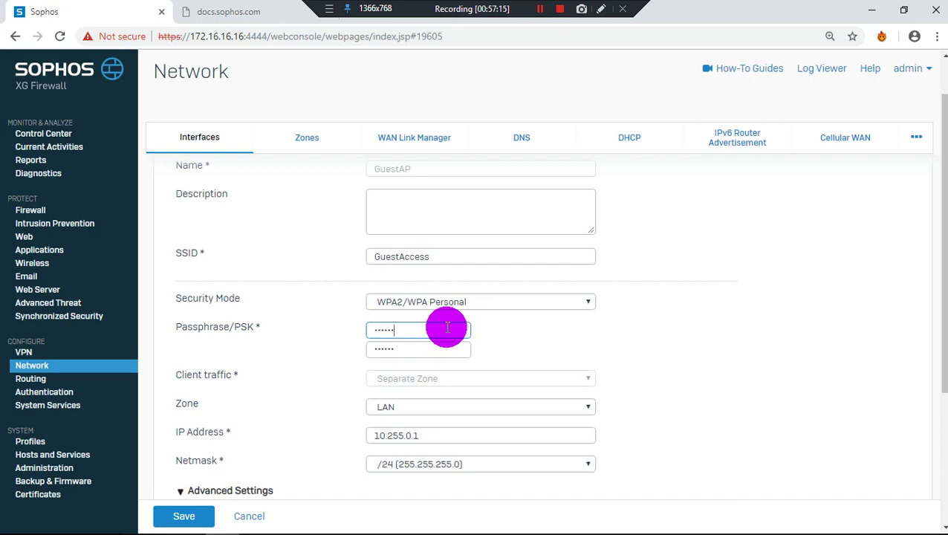
{"action": "key", "text": "BackSpace"}
{"action": "key", "text": "BackSpace"}
{"action": "key", "text": "BackSpace"}
{"action": "key", "text": "BackSpace"}
{"action": "key", "text": "BackSpace"}
{"action": "type", "text": "••••••••"}
{"action": "double_click", "coordinate": [436, 351]}
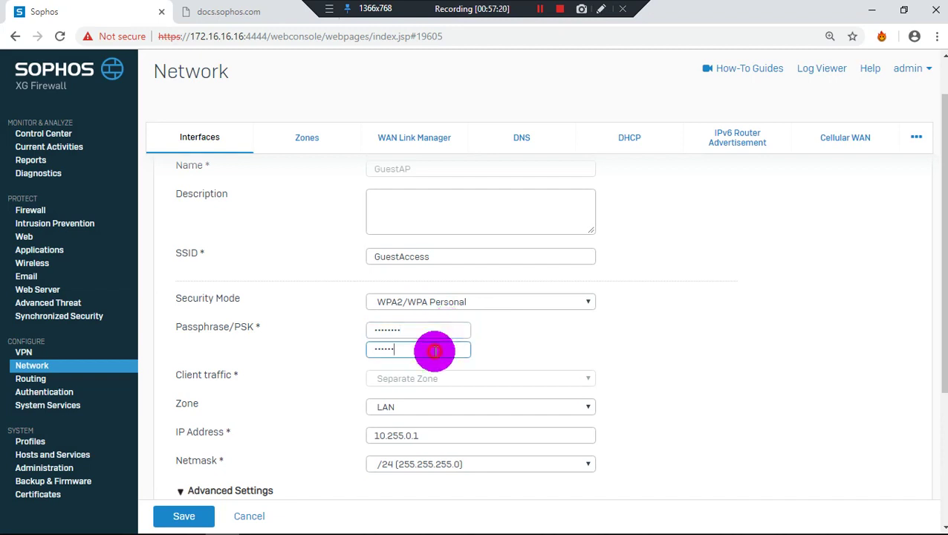
{"action": "key", "text": "BackSpace"}
{"action": "type", "text": "••••••"}
After the mismatch warning, retype the confirmation passphrase with 8 characters
{"action": "scroll", "coordinate": [360, 433], "scroll_direction": "down", "scroll_amount": 3}
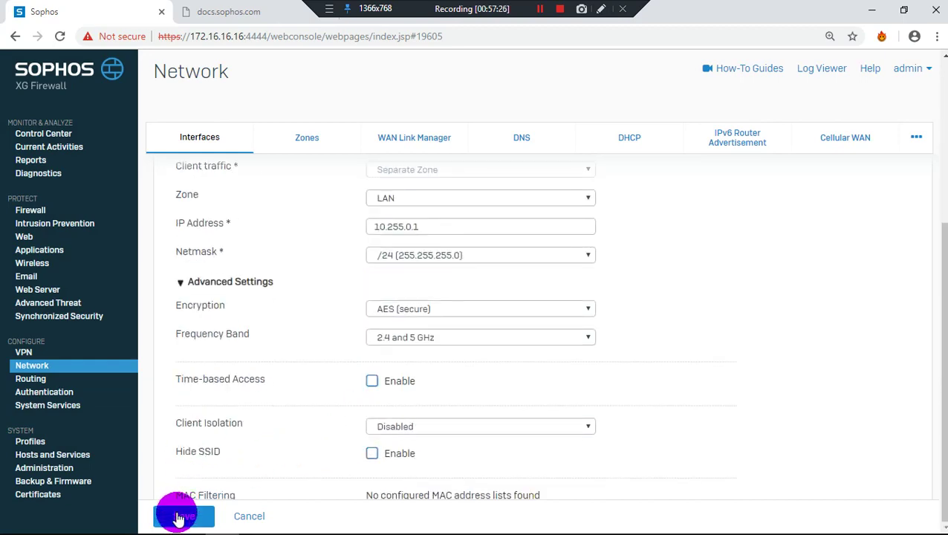
{"action": "left_click", "coordinate": [178, 514]}
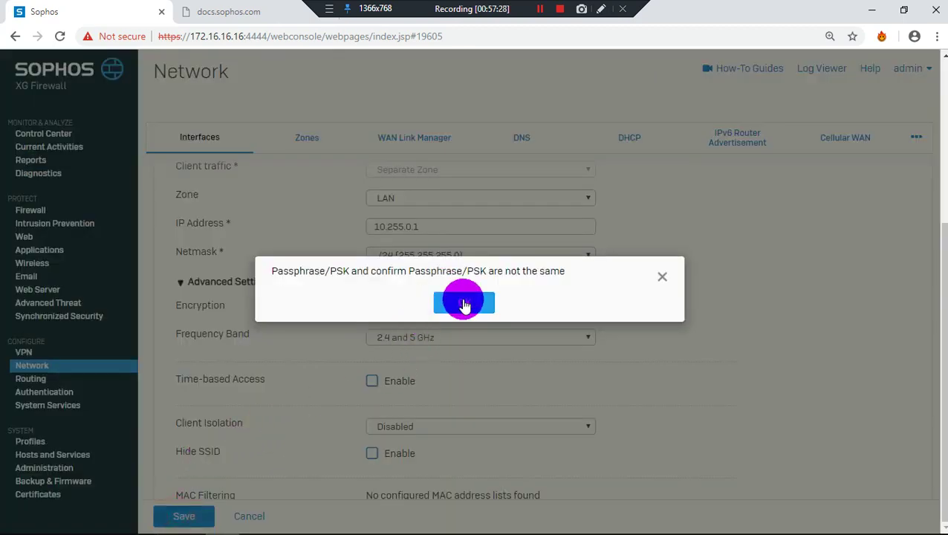
{"action": "left_click", "coordinate": [463, 305]}
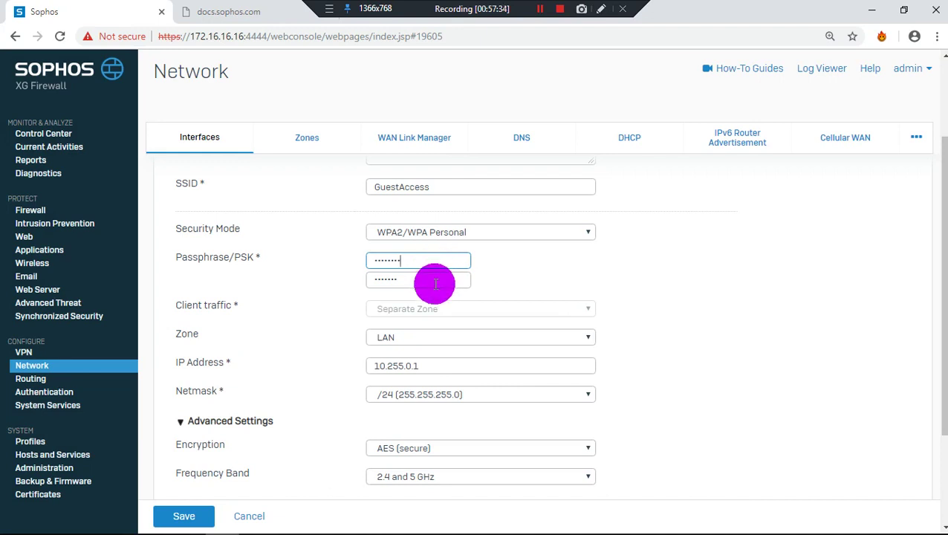
{"action": "double_click", "coordinate": [435, 283]}
{"action": "key", "text": "BackSpace"}
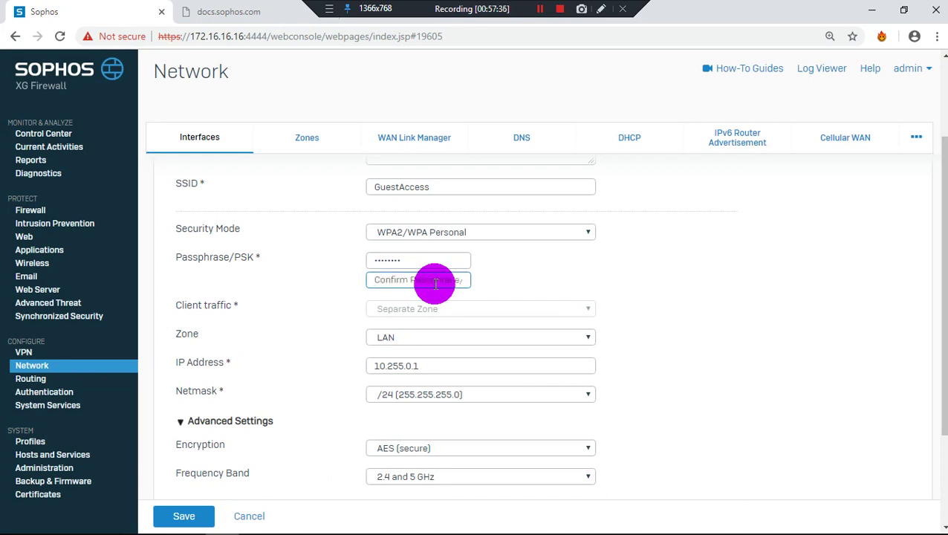
{"action": "type", "text": "••••••••"}
{"action": "scroll", "coordinate": [386, 282], "scroll_direction": "down", "scroll_amount": 2}
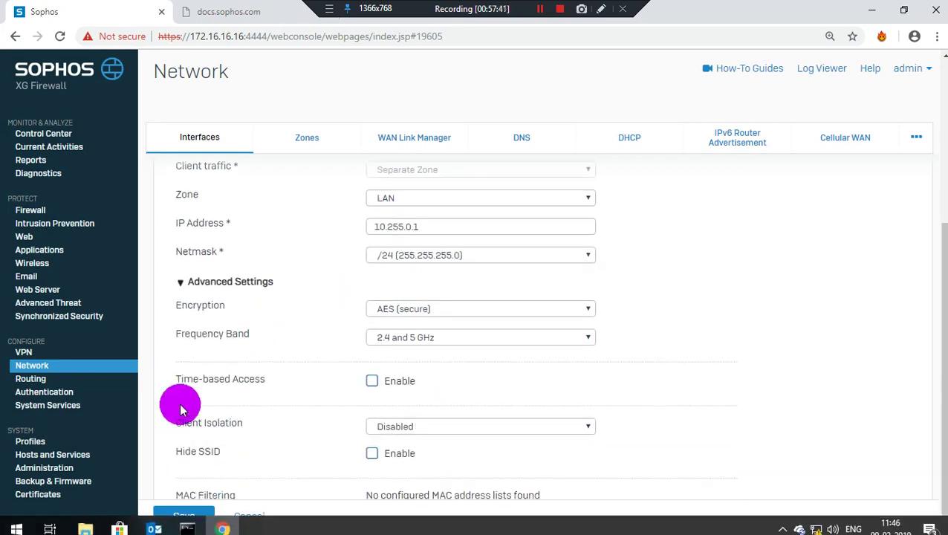
Save the GuestAP interface settings and view its details
{"action": "left_click", "coordinate": [188, 527]}
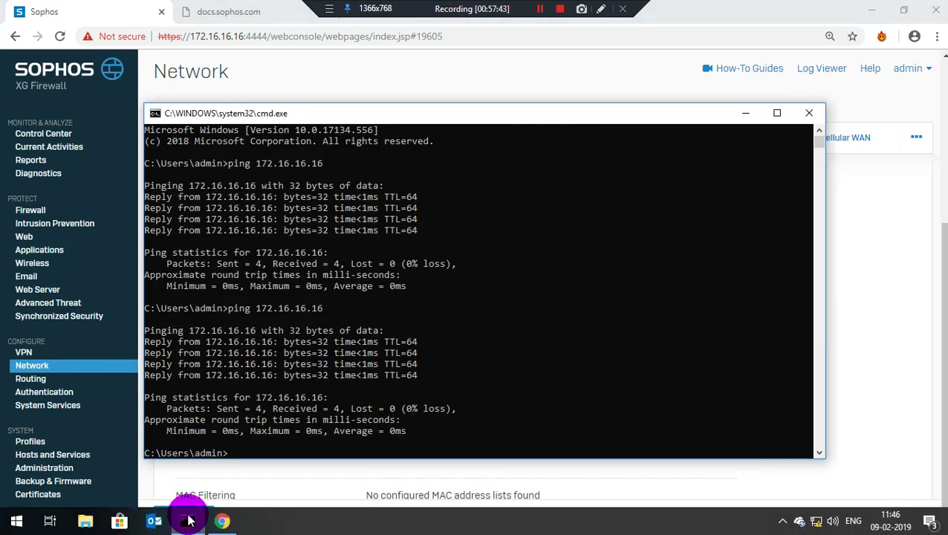
{"action": "left_click", "coordinate": [187, 527]}
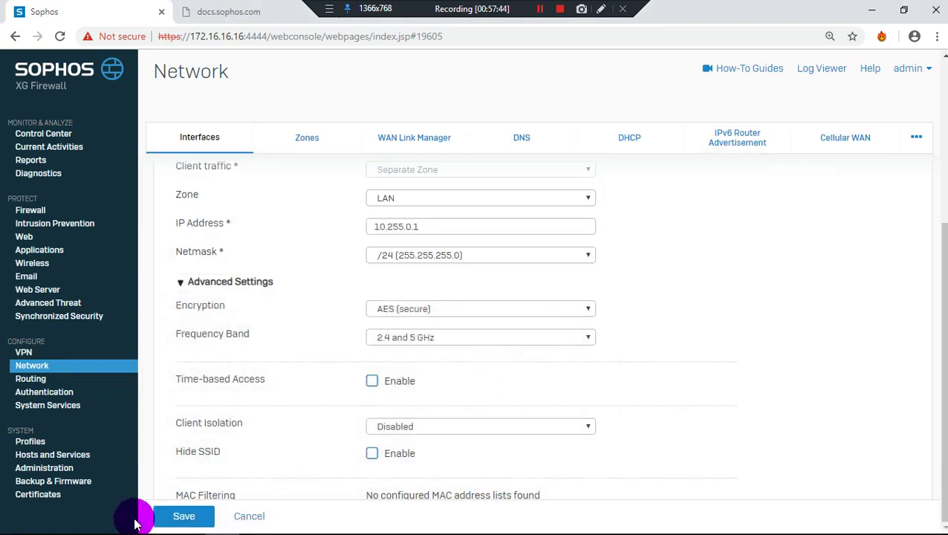
{"action": "left_click", "coordinate": [172, 515]}
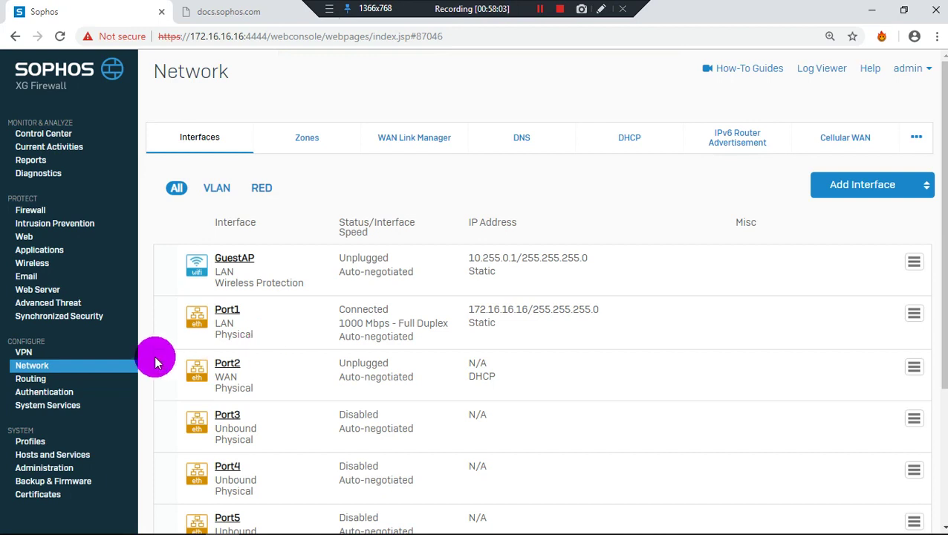
{"action": "left_click", "coordinate": [914, 262]}
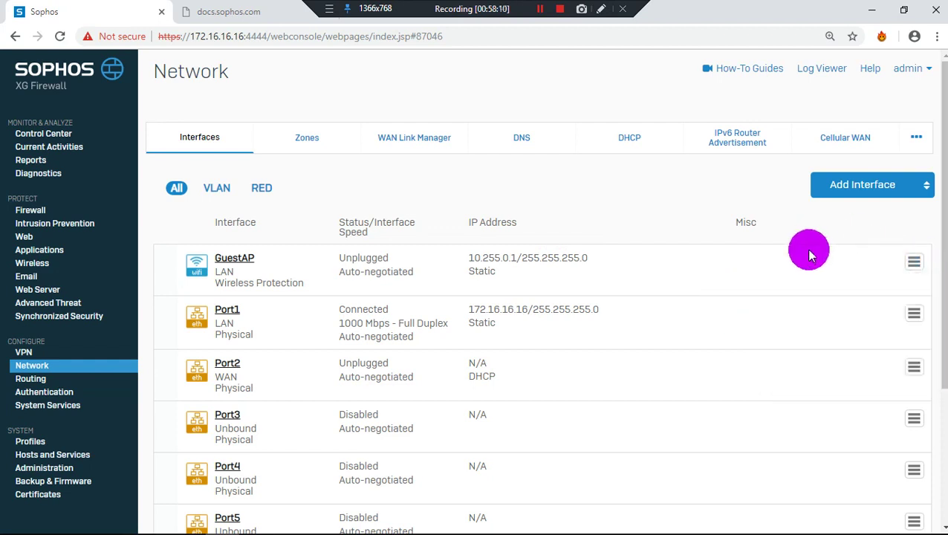
Open Routing and scroll down to the Multicast Forwarding Setting section
{"action": "scroll", "coordinate": [669, 297], "scroll_direction": "down", "scroll_amount": 3}
{"action": "left_click", "coordinate": [31, 385]}
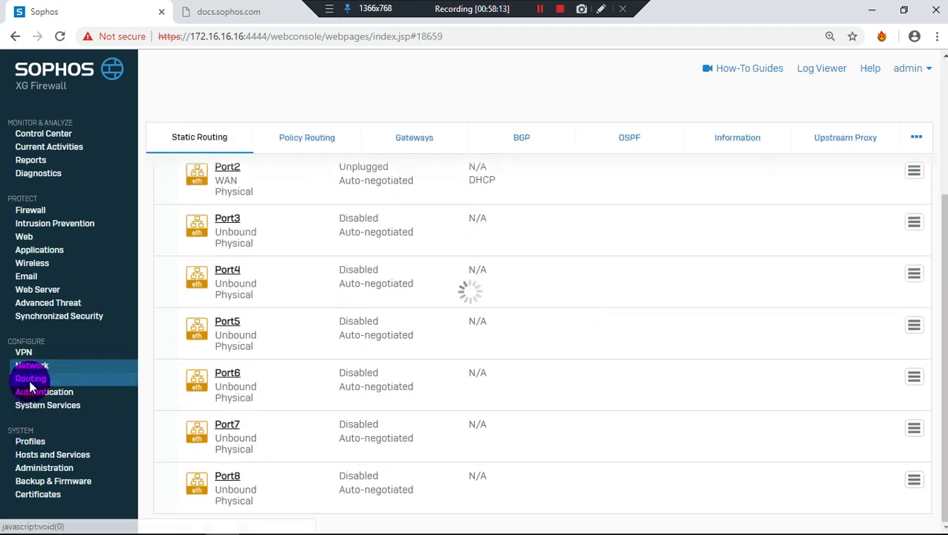
{"action": "scroll", "coordinate": [30, 387], "scroll_direction": "down", "scroll_amount": 4}
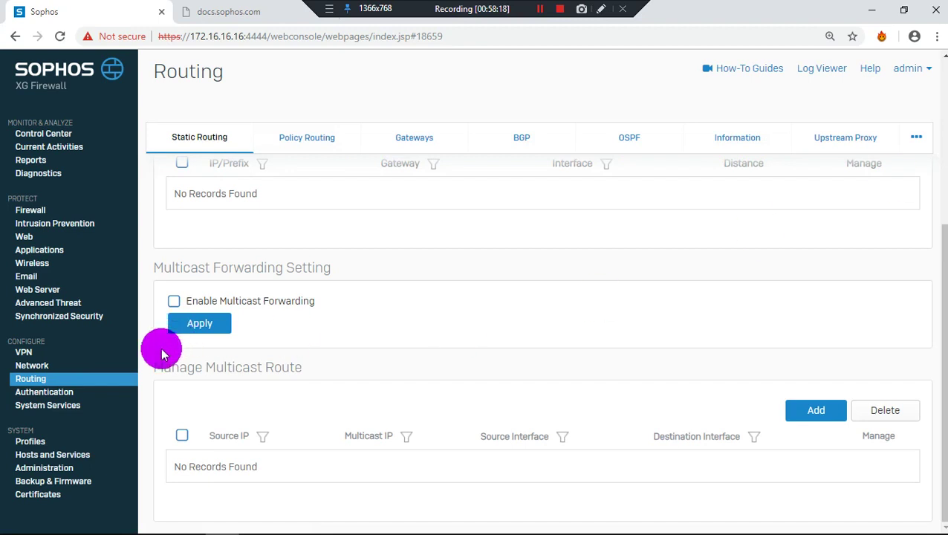
Browse the Authentication Servers and Services tabs, then open the One-Time Password tab
{"action": "left_click", "coordinate": [61, 393]}
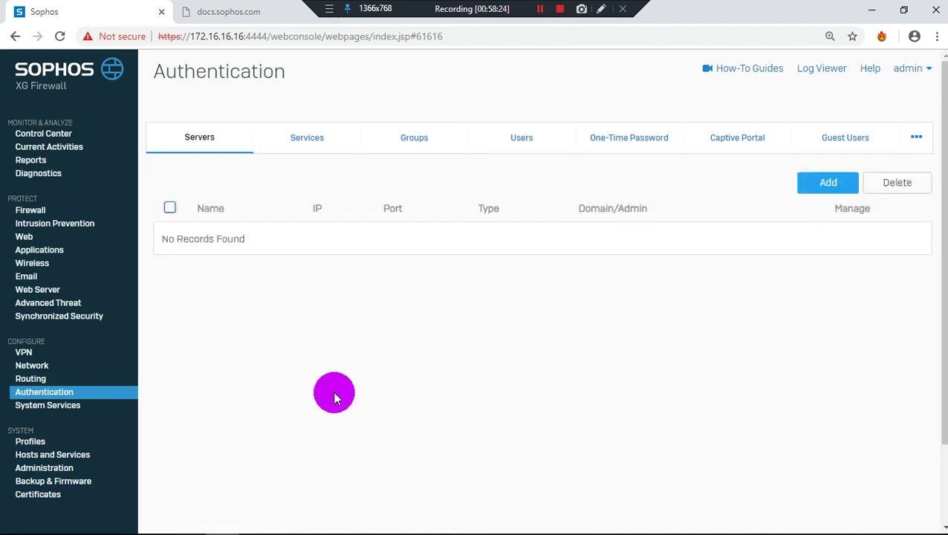
{"action": "left_click", "coordinate": [333, 142]}
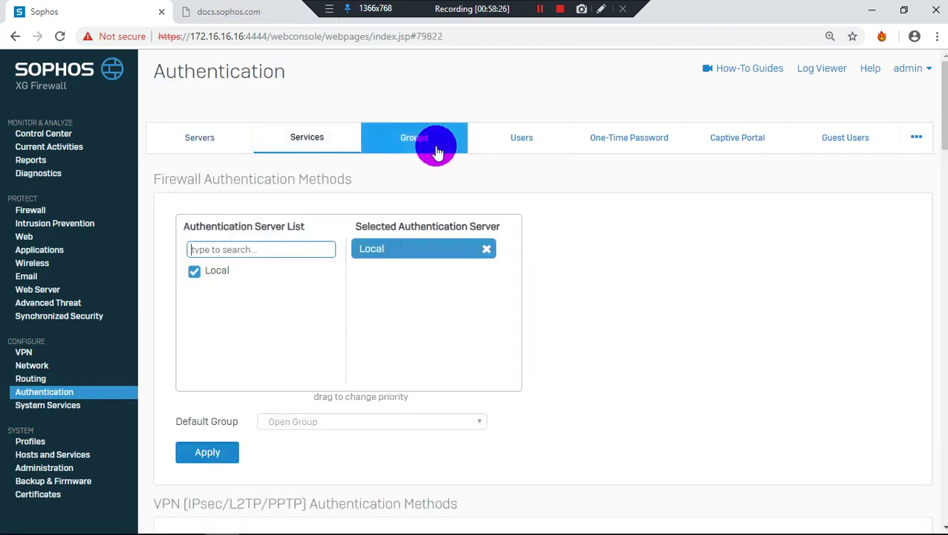
{"action": "left_click", "coordinate": [207, 143]}
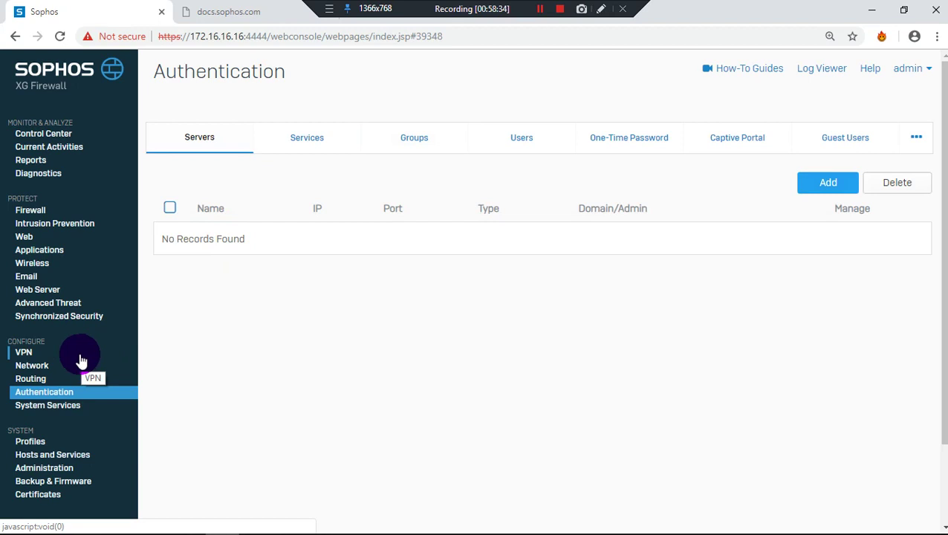
{"action": "left_click", "coordinate": [272, 151]}
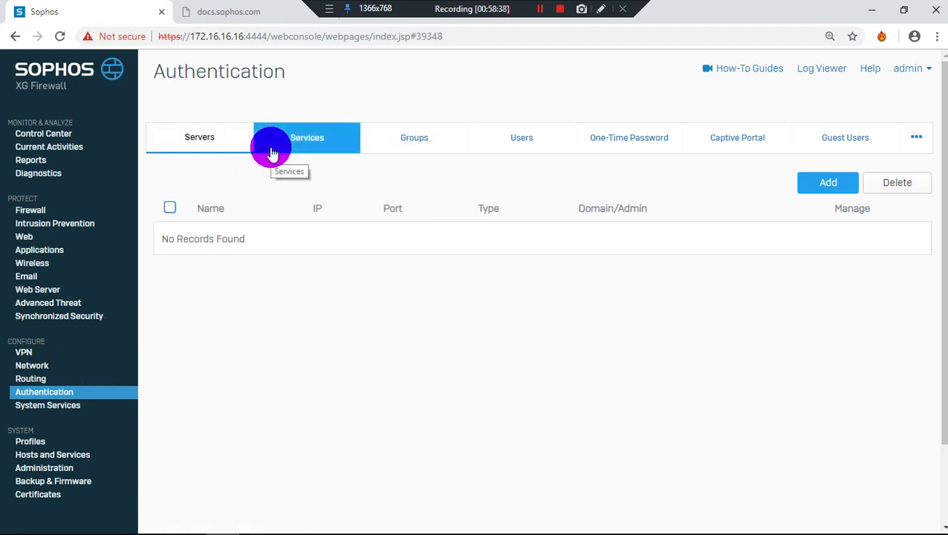
{"action": "left_click", "coordinate": [620, 148]}
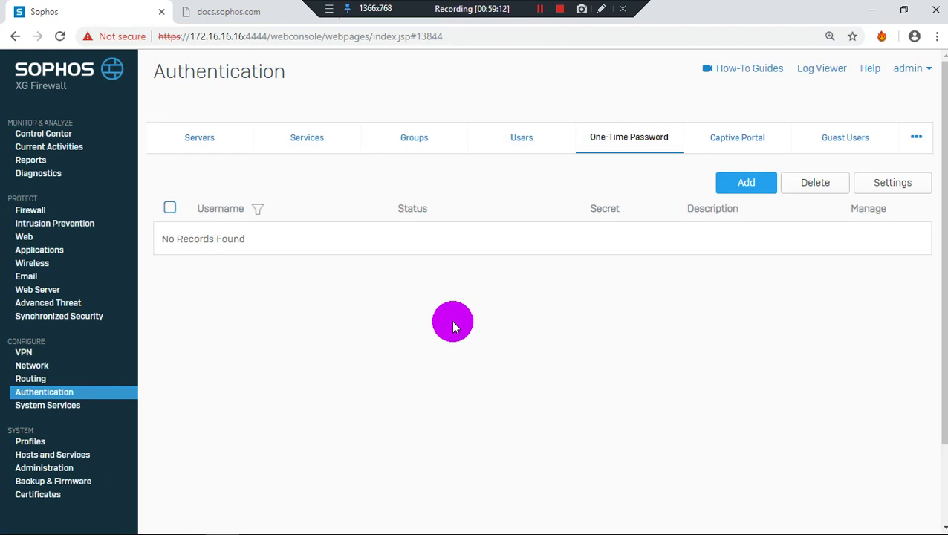
Open the High Availability settings and keep Primary as the initial device state
{"action": "left_click", "coordinate": [49, 409]}
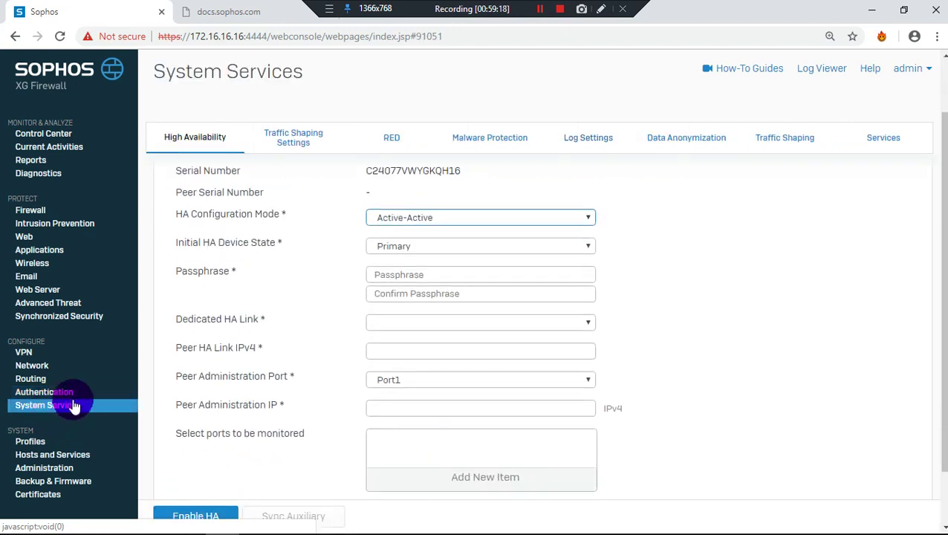
{"action": "scroll", "coordinate": [275, 338], "scroll_direction": "down", "scroll_amount": 1}
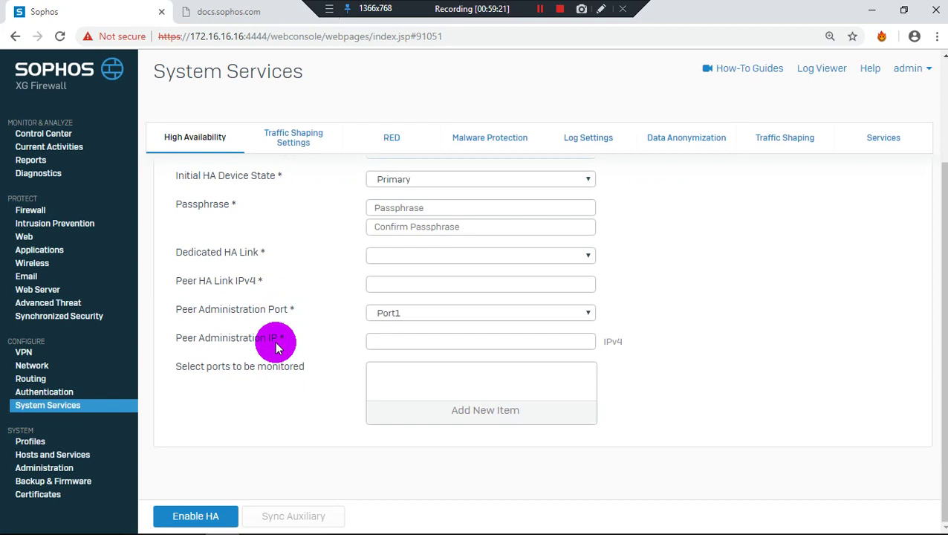
{"action": "scroll", "coordinate": [276, 347], "scroll_direction": "up", "scroll_amount": 3}
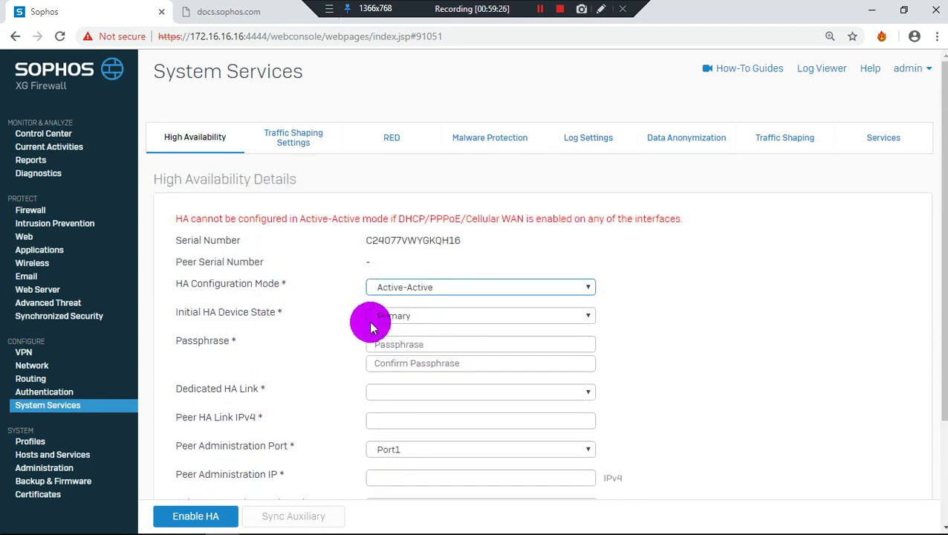
{"action": "left_click", "coordinate": [376, 318]}
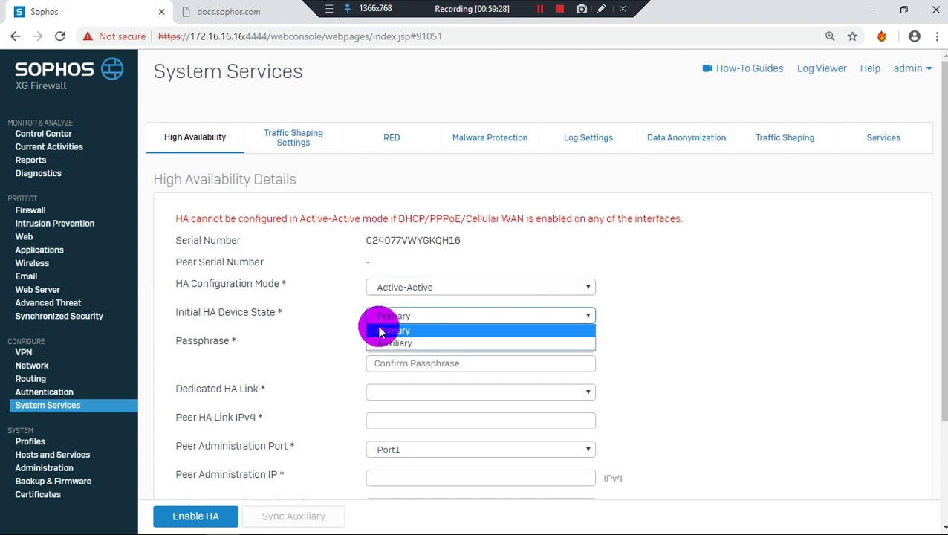
{"action": "left_click", "coordinate": [383, 330]}
Review the HA mode and device state choices, keeping Active-Active and Primary, then go to Profiles
{"action": "left_click", "coordinate": [401, 288]}
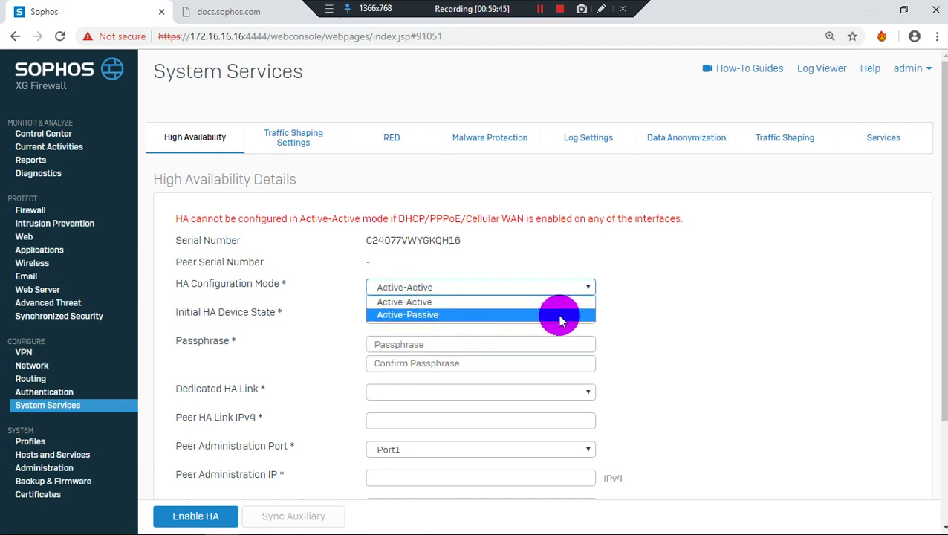
{"action": "left_click", "coordinate": [672, 316]}
{"action": "scroll", "coordinate": [672, 321], "scroll_direction": "down", "scroll_amount": 1}
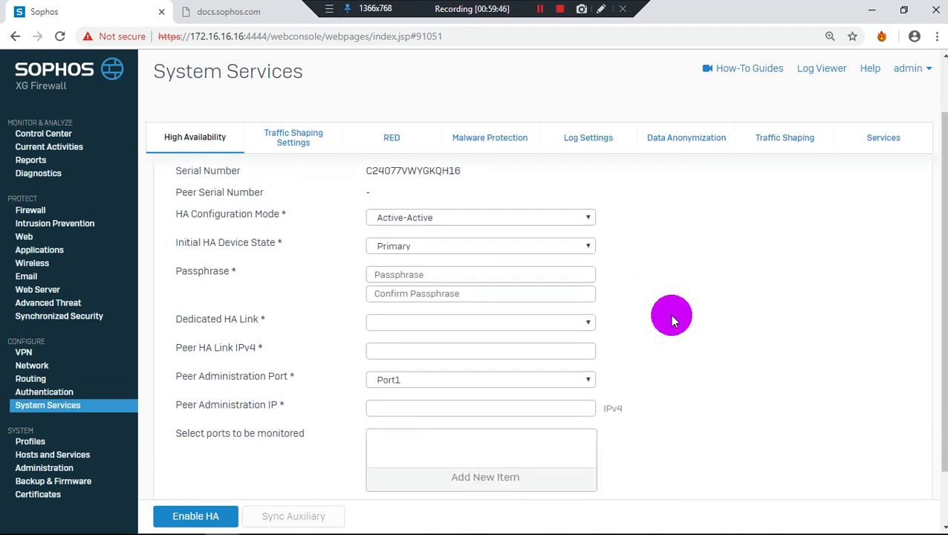
{"action": "left_click", "coordinate": [493, 217]}
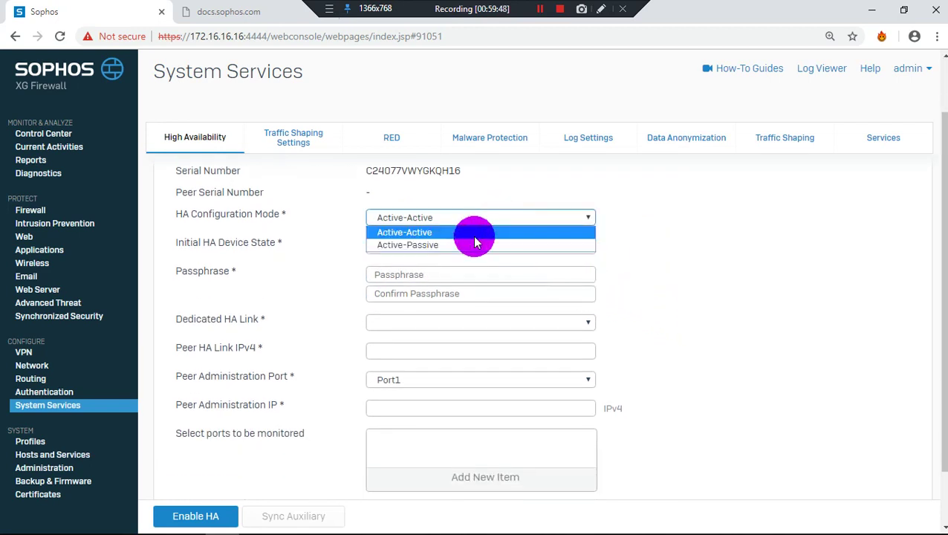
{"action": "left_click", "coordinate": [881, 275]}
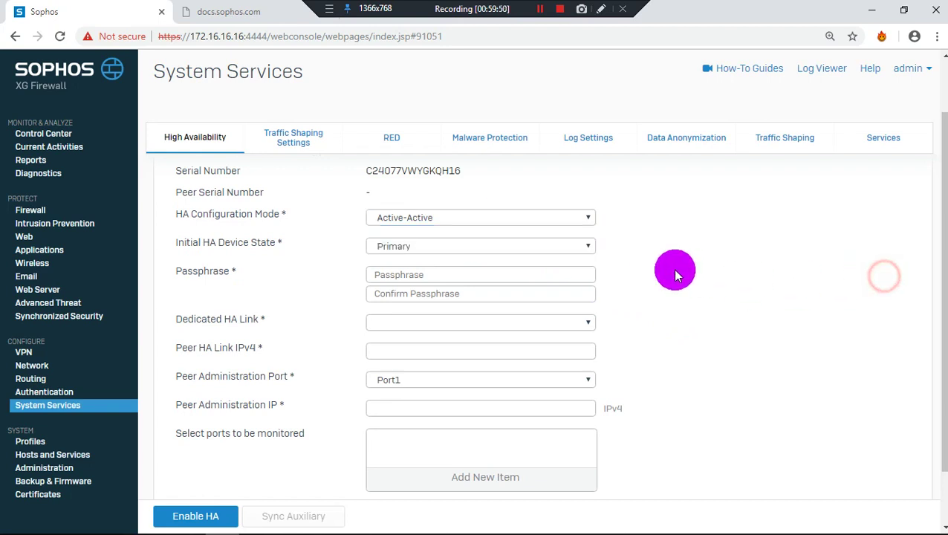
{"action": "left_click", "coordinate": [570, 251]}
{"action": "left_click", "coordinate": [557, 242]}
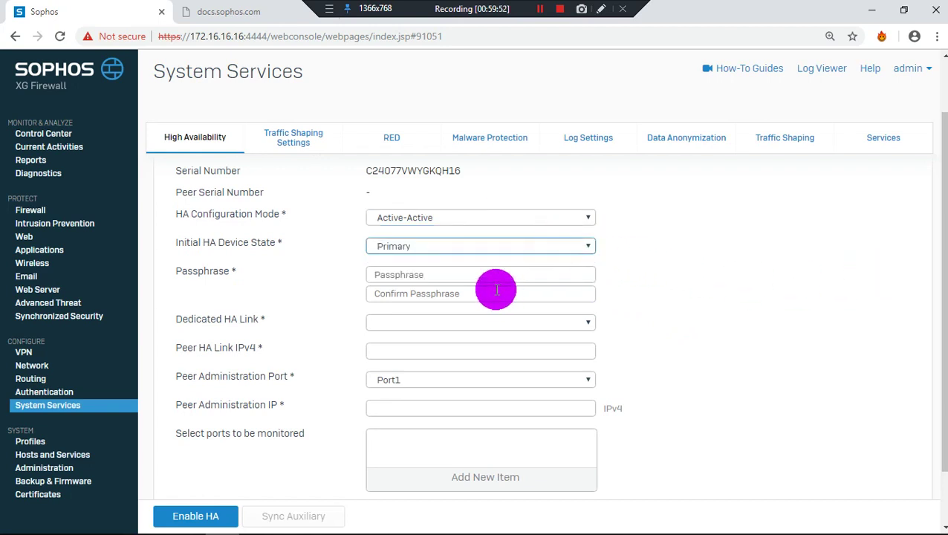
{"action": "scroll", "coordinate": [462, 331], "scroll_direction": "down", "scroll_amount": 1}
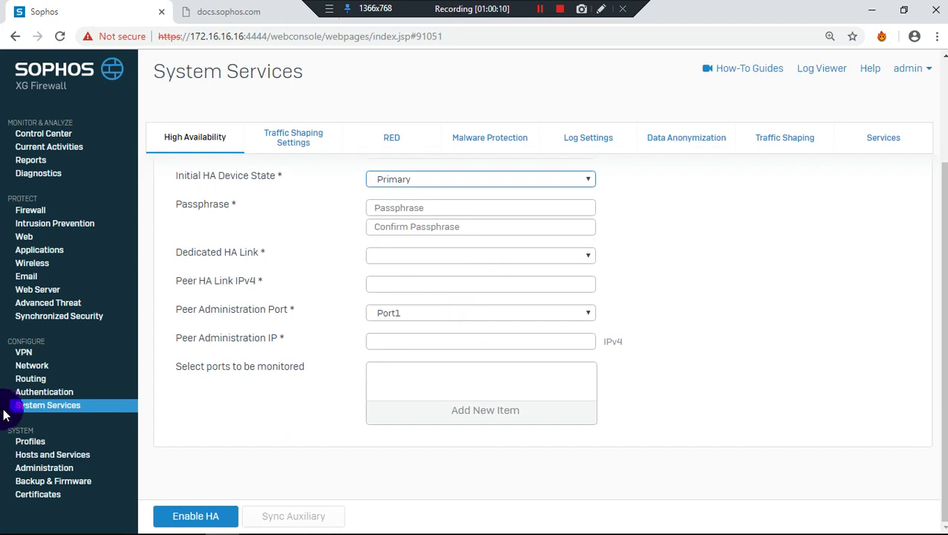
{"action": "left_click", "coordinate": [28, 444]}
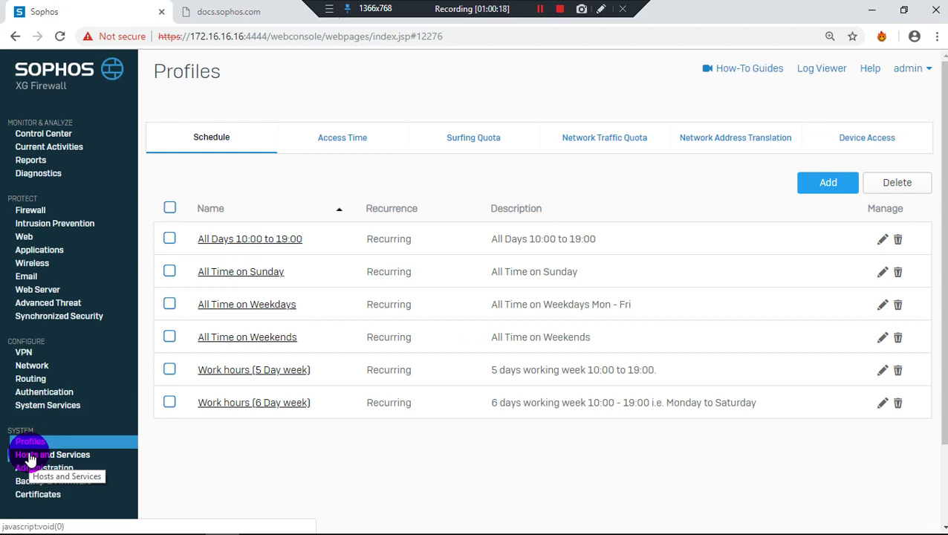
Browse the Access Time, Surfing Quota, Network Traffic Quota, NAT and Device Access profile lists
{"action": "left_click", "coordinate": [355, 146]}
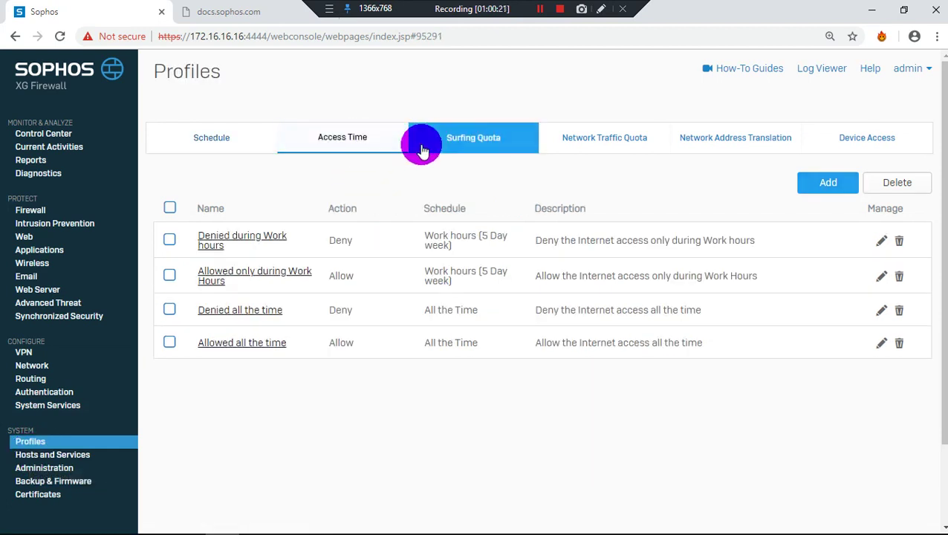
{"action": "left_click", "coordinate": [470, 144]}
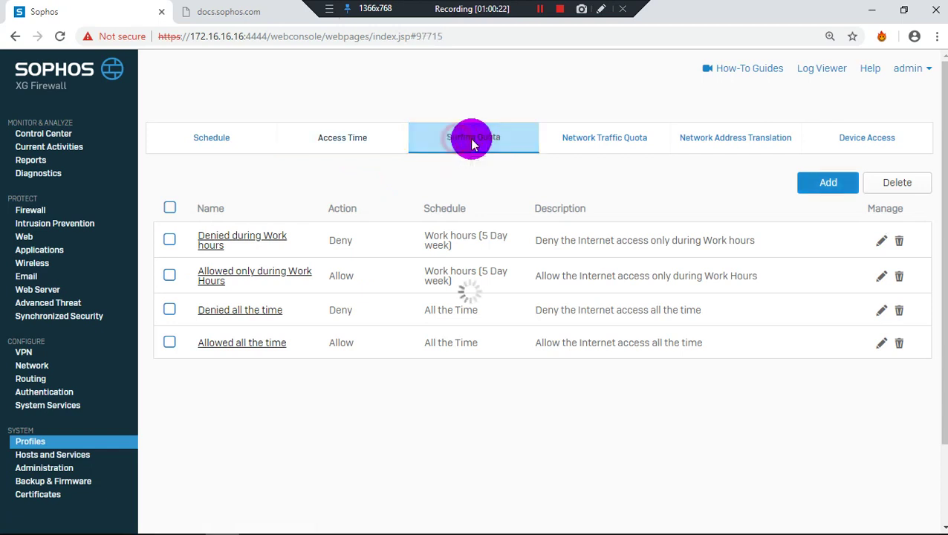
{"action": "left_click", "coordinate": [561, 144]}
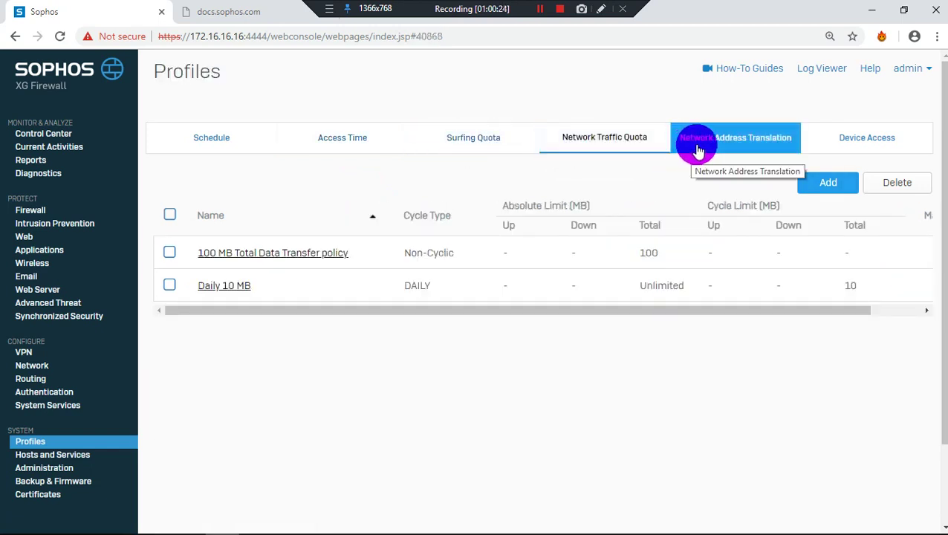
{"action": "left_click", "coordinate": [697, 151]}
{"action": "left_click", "coordinate": [852, 145]}
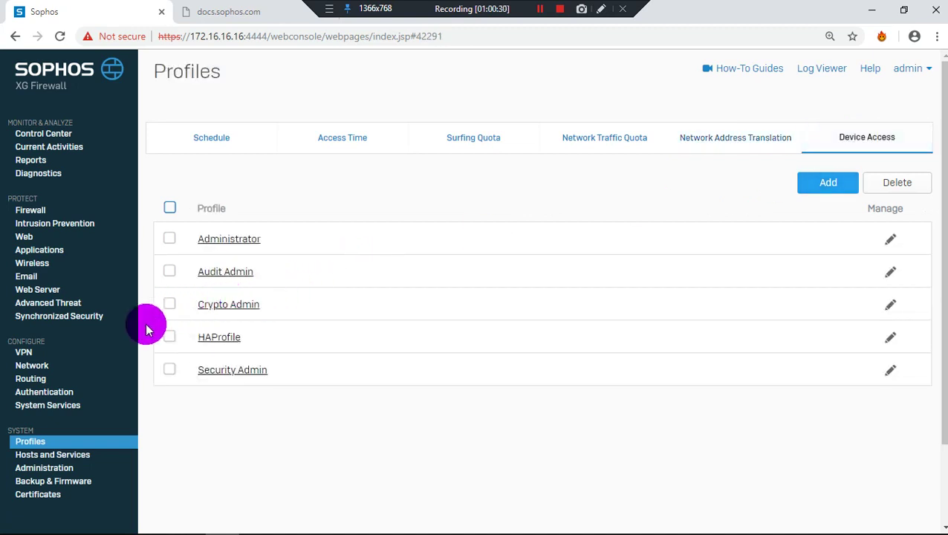
{"action": "scroll", "coordinate": [146, 331], "scroll_direction": "down", "scroll_amount": 1}
{"action": "scroll", "coordinate": [148, 324], "scroll_direction": "up", "scroll_amount": 1}
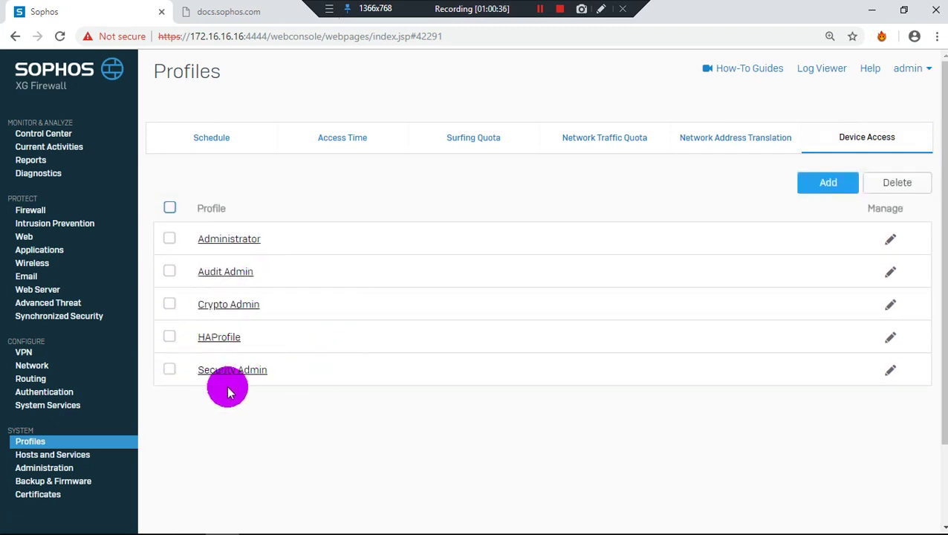
{"action": "mouse_move", "coordinate": [785, 524]}
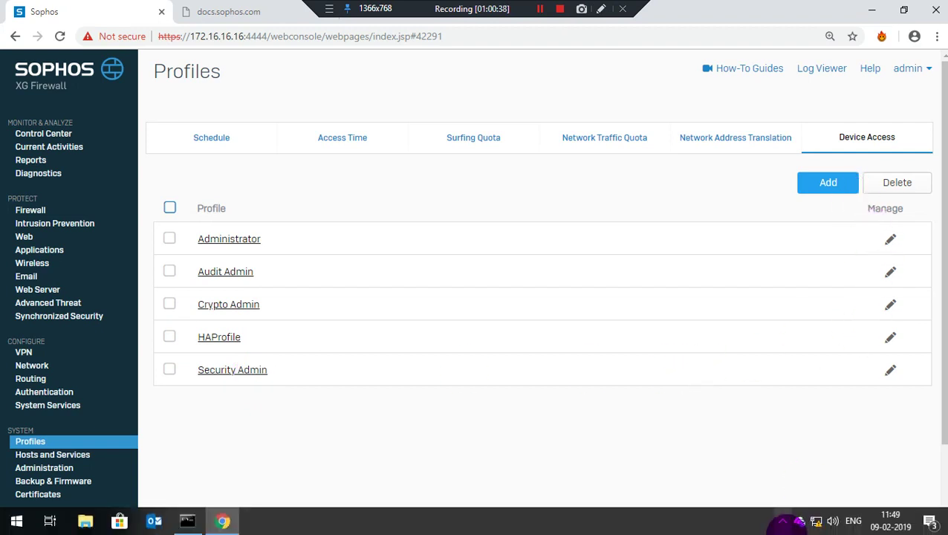
Move through Hosts and Services, Administration and Backup & Firmware to the Certificates list
{"action": "left_click", "coordinate": [74, 456]}
{"action": "left_click", "coordinate": [72, 466]}
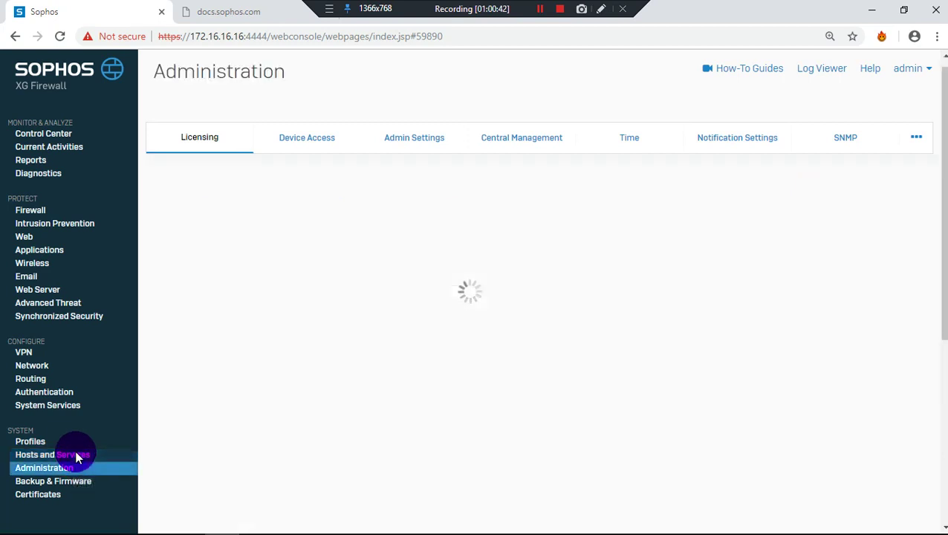
{"action": "left_click", "coordinate": [71, 483]}
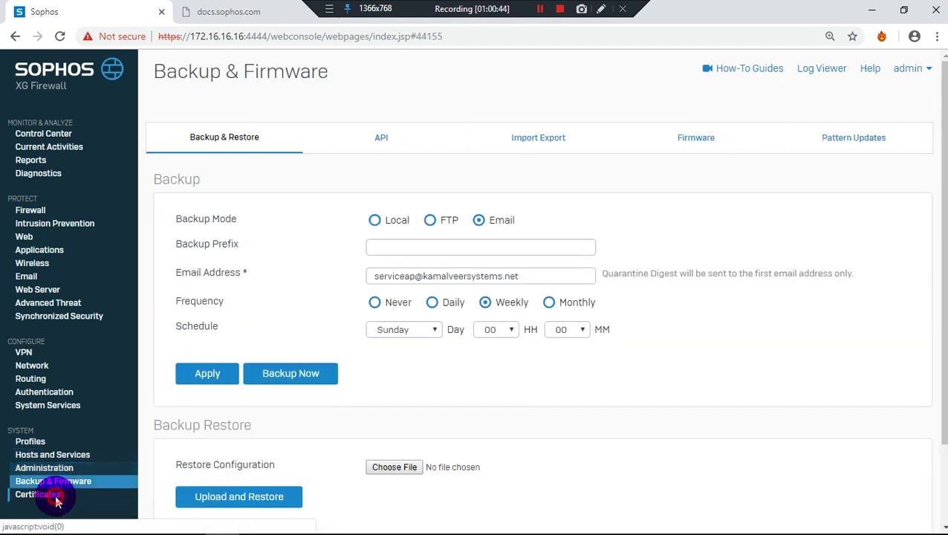
{"action": "left_click", "coordinate": [58, 495]}
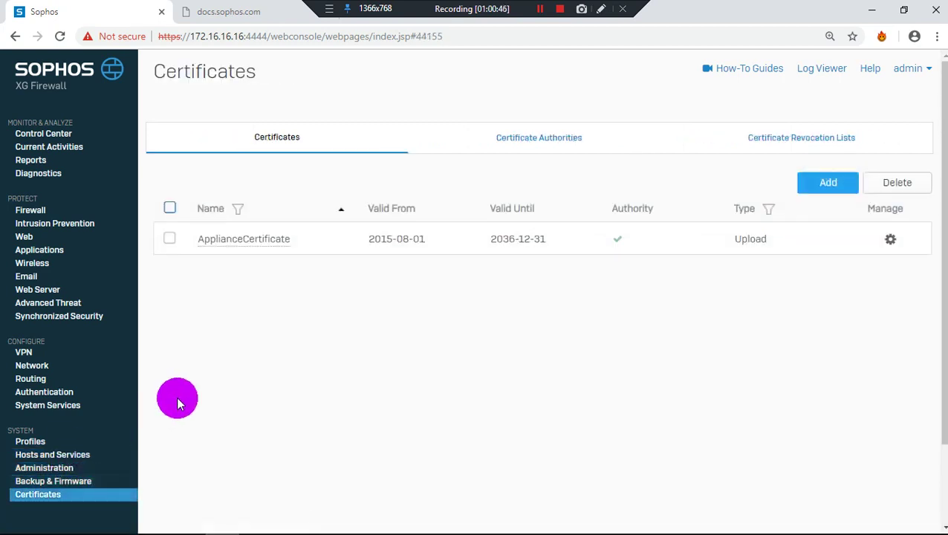